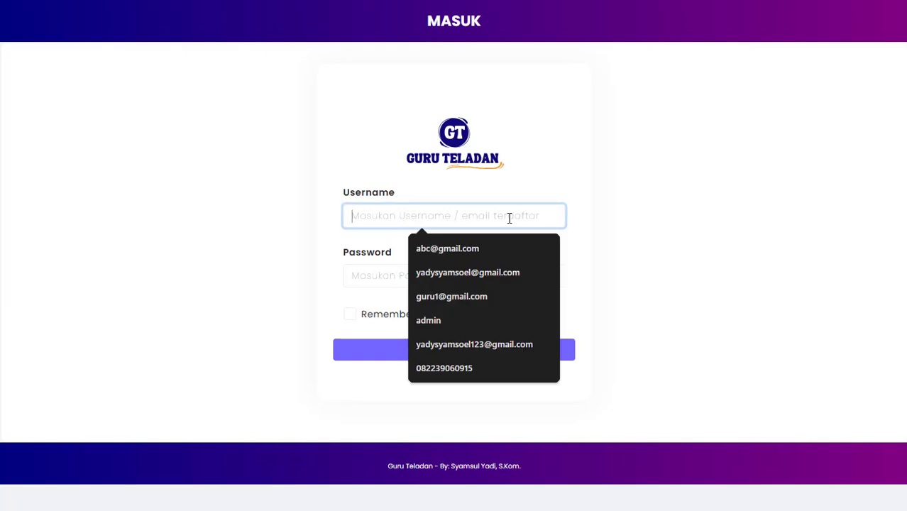
Step: Log in with the saved teacher e-mail suggestion and the account password
type("gu")
key("Down")
key("Return")
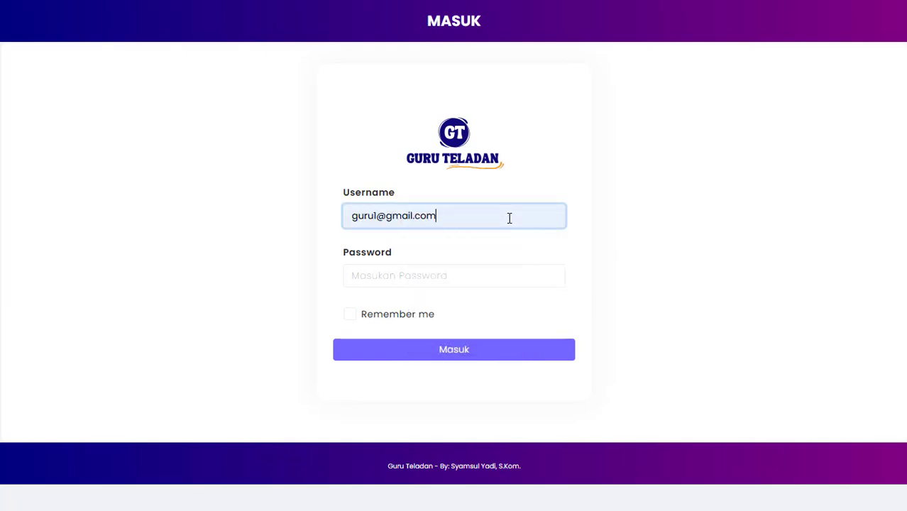
key("Tab")
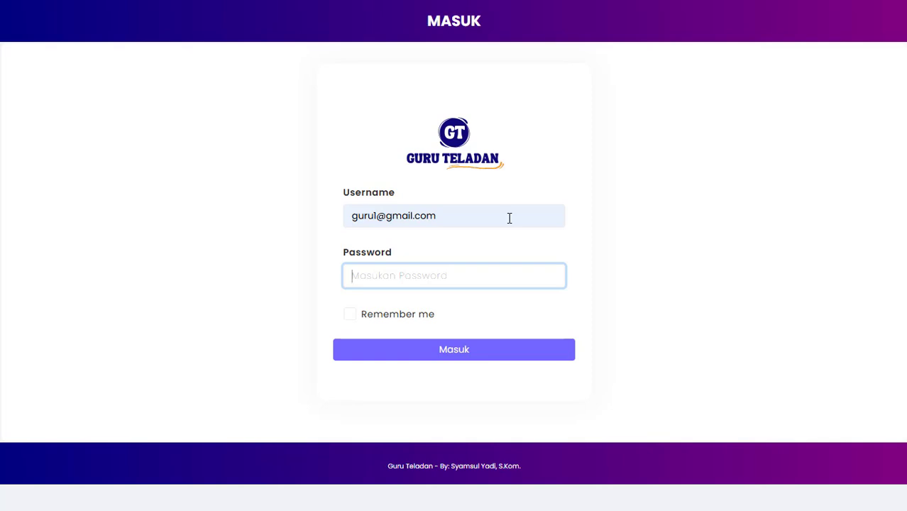
type("123")
key("Return")
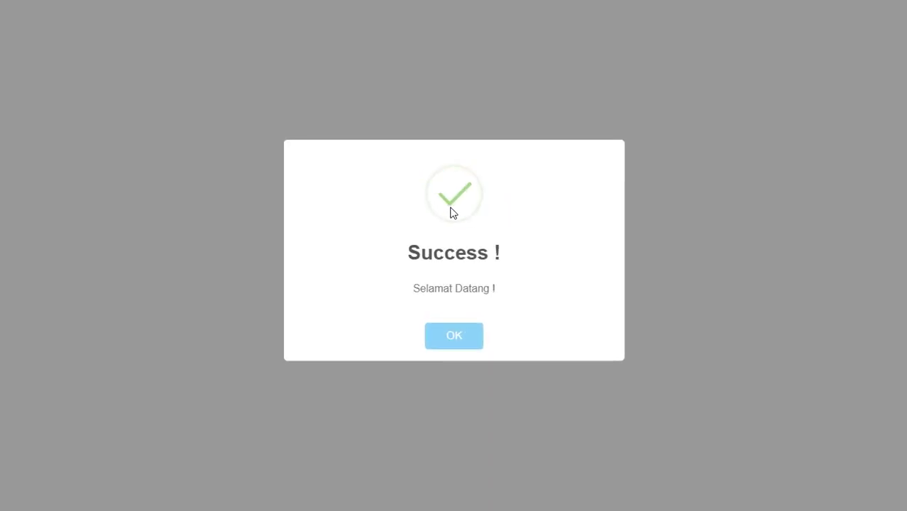
Step: Open Ruang Guru > Ujian Online from the sidebar to list the teacher's exams
scroll(408, 189, "down", 2)
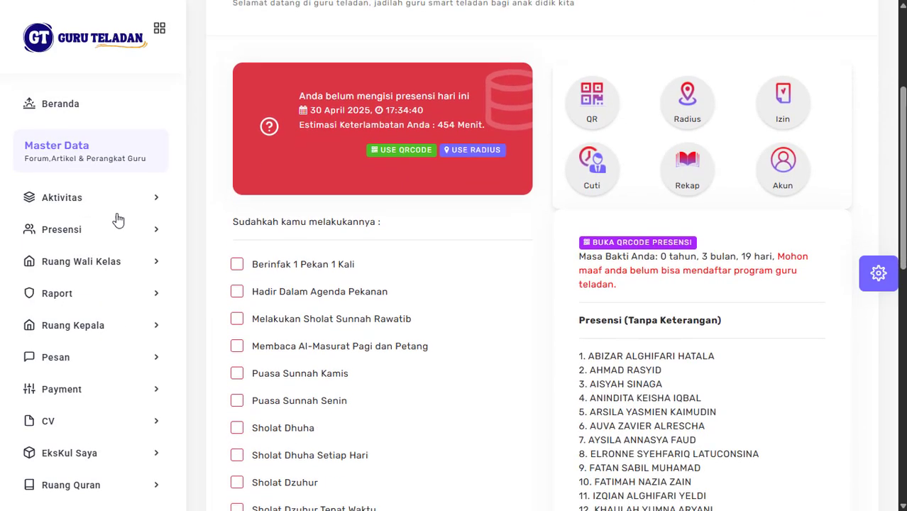
scroll(116, 285, "down", 1)
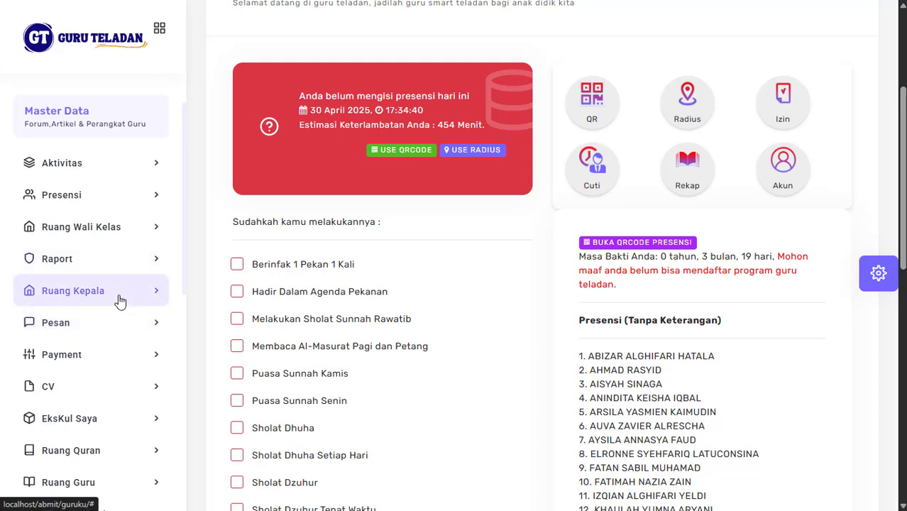
scroll(117, 300, "down", 2)
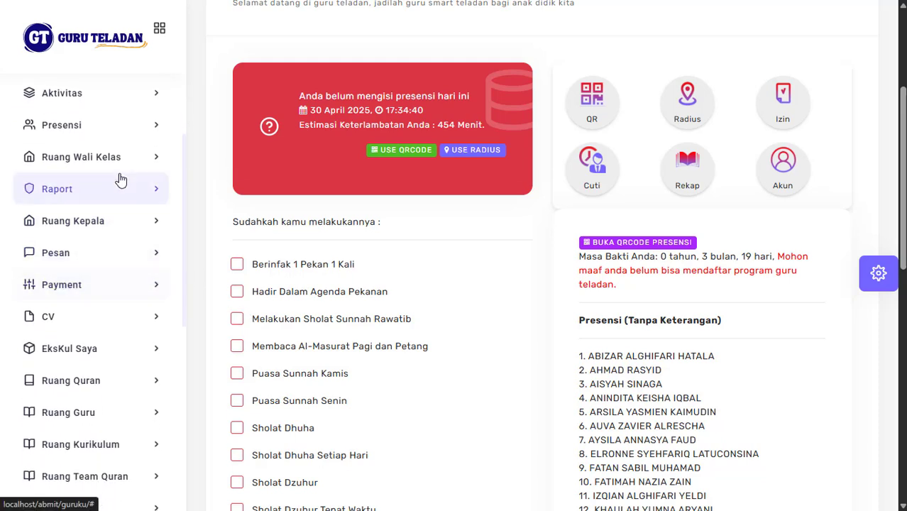
scroll(109, 308, "down", 2)
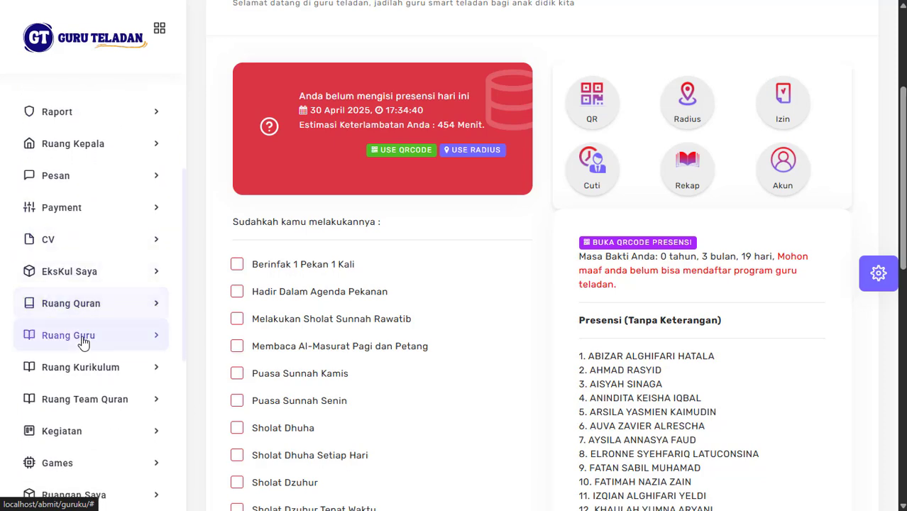
left_click(83, 342)
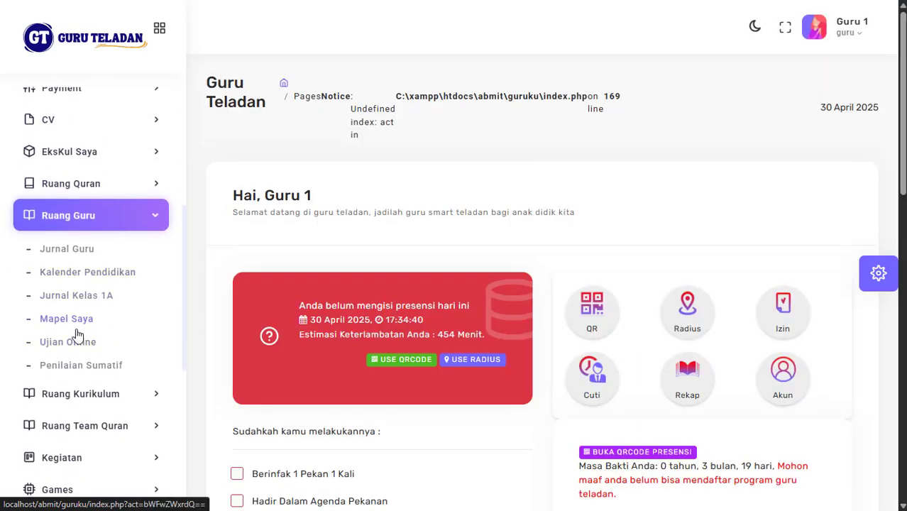
left_click(71, 343)
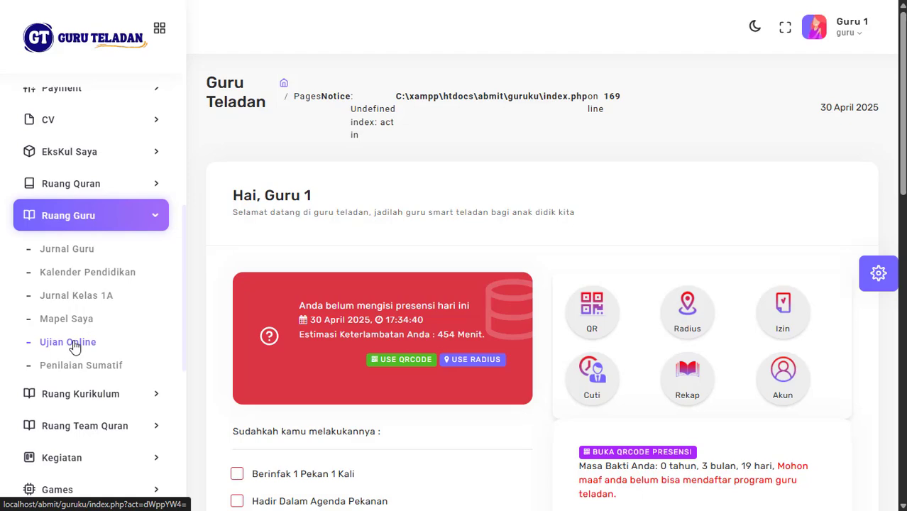
scroll(467, 279, "down", 6)
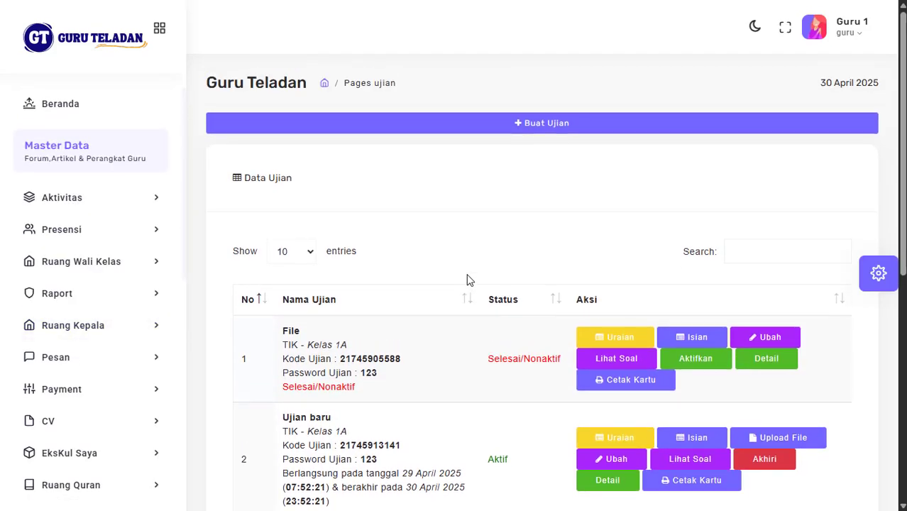
scroll(467, 279, "up", 6)
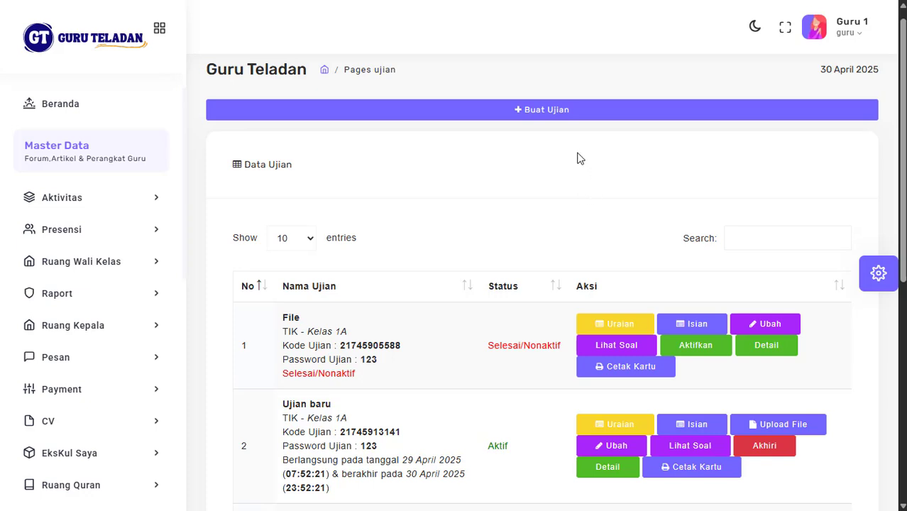
Step: Start a new exam with Buat Ujian and name it 'PAT Tahun Pelajaran 2024-2025'
left_click(552, 111)
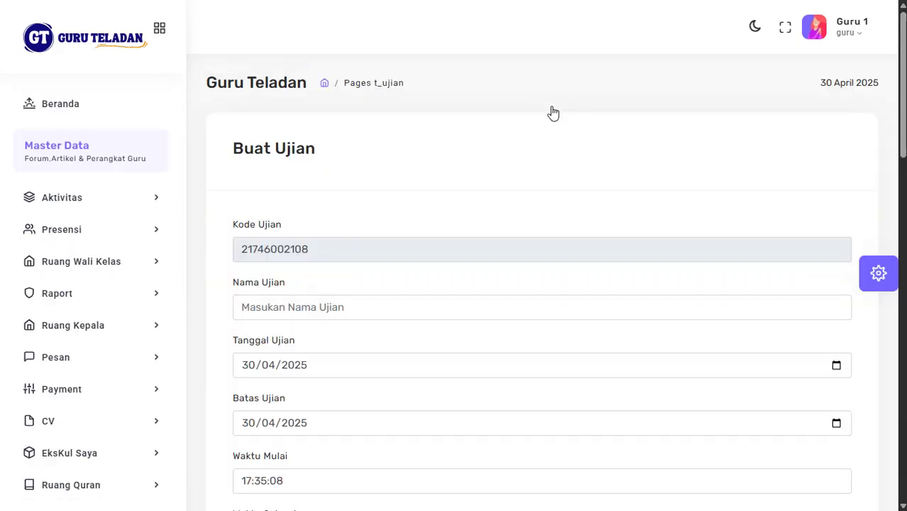
scroll(506, 176, "down", 2)
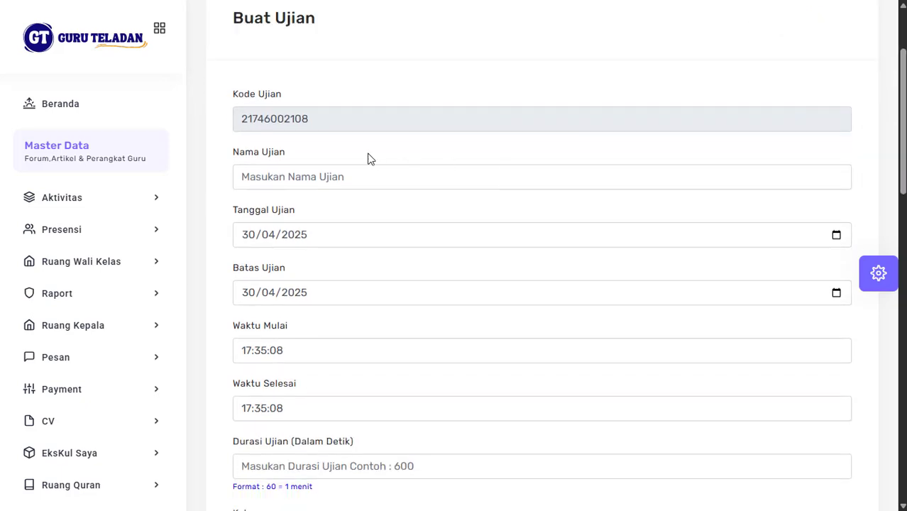
left_click_drag(242, 116, 308, 117)
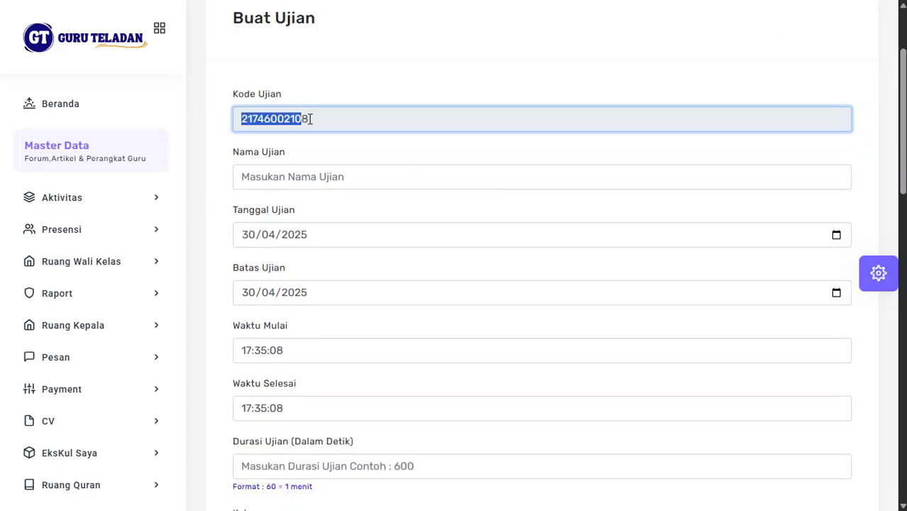
left_click(333, 176)
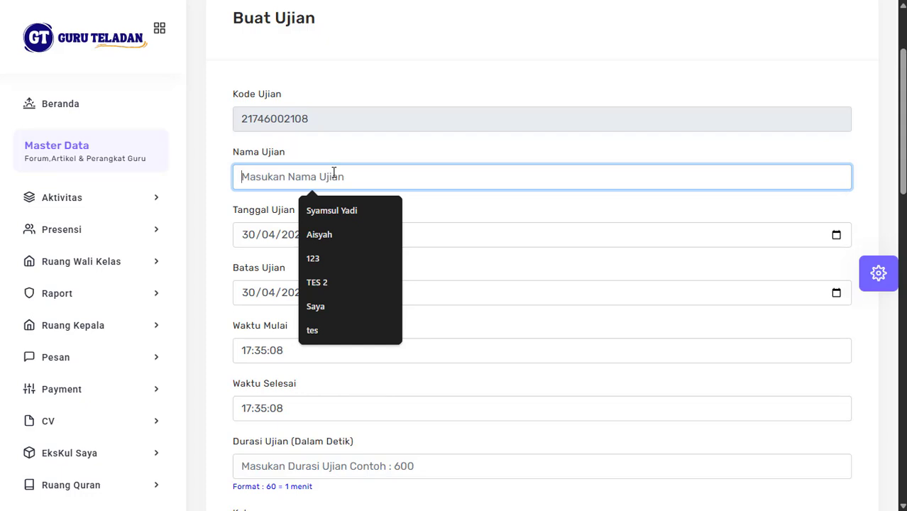
type("PAT")
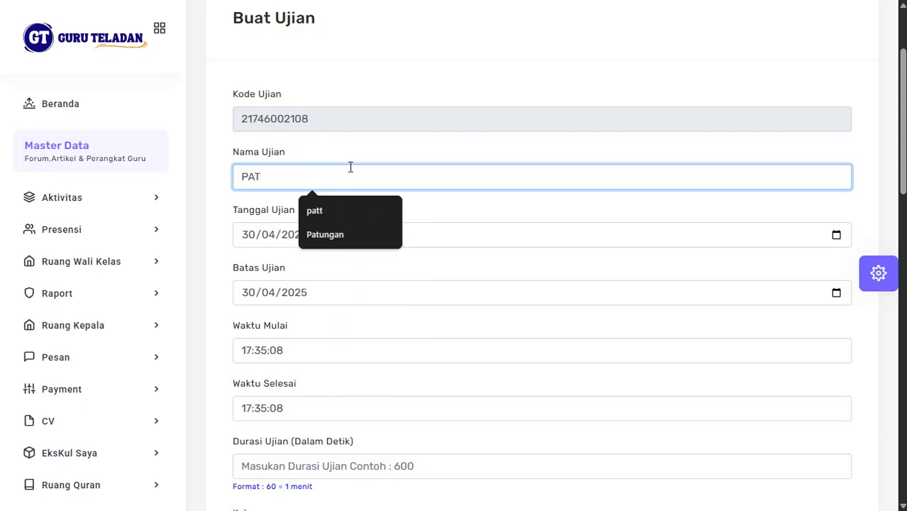
type(" Ta")
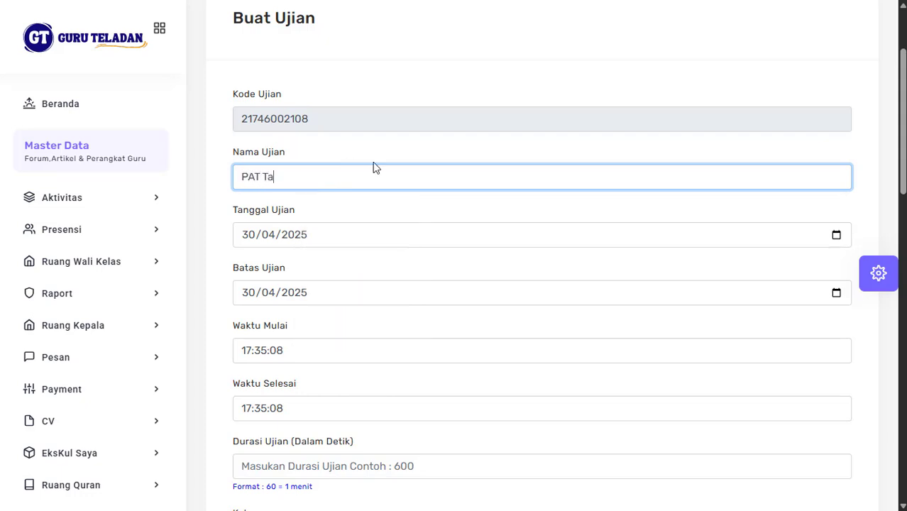
type("hun Pelajar")
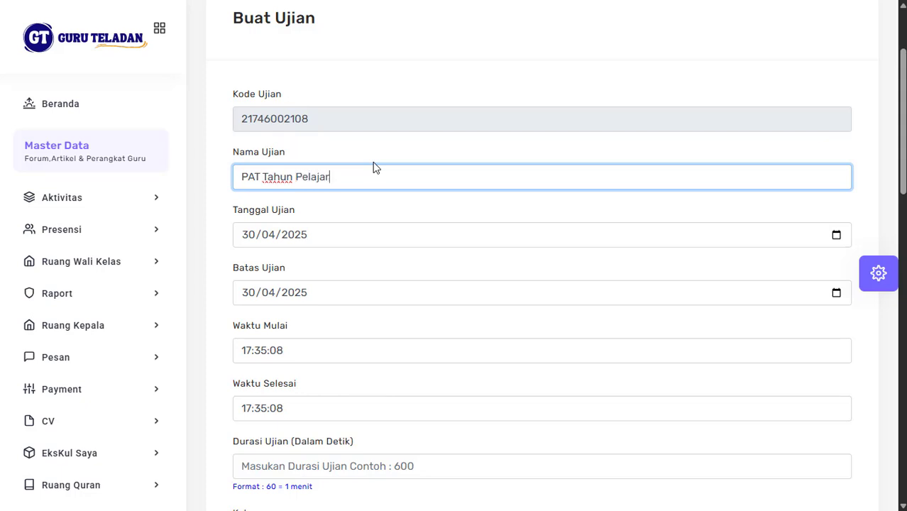
type("an 2024-2025")
scroll(377, 224, "down", 1)
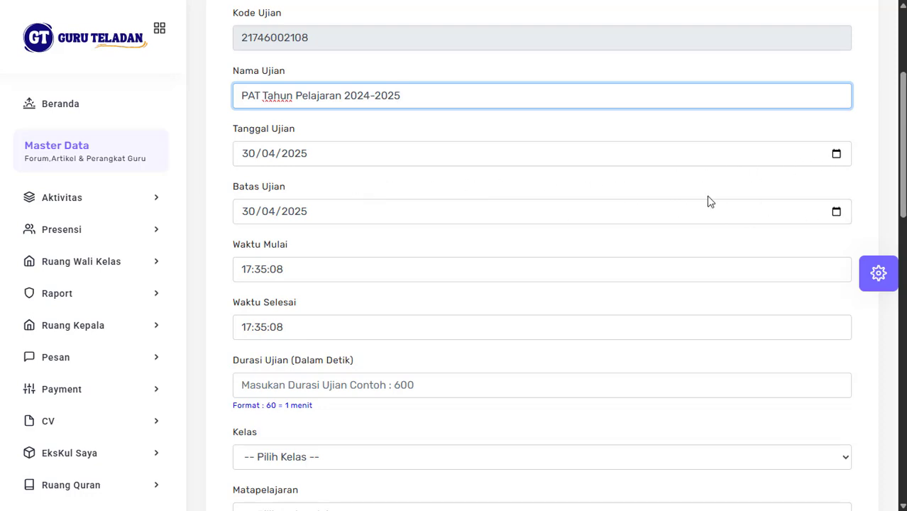
scroll(708, 202, "down", 1)
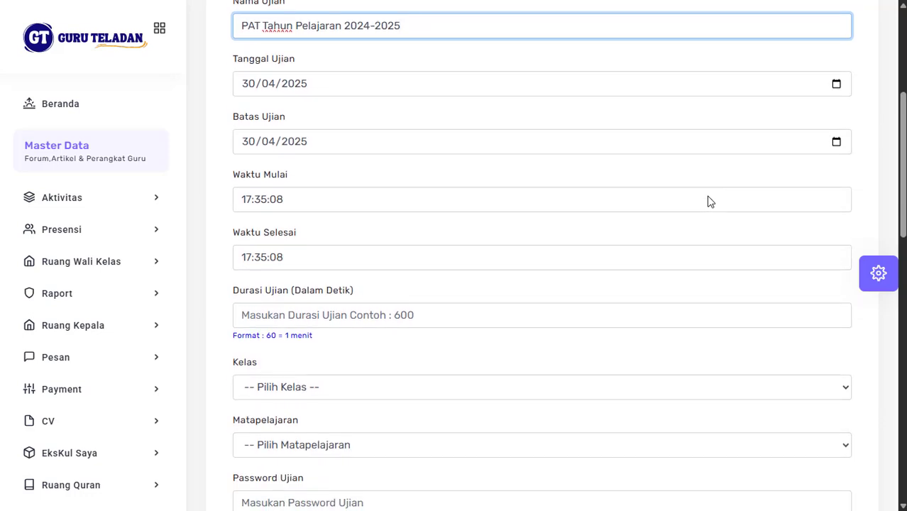
scroll(708, 201, "down", 1)
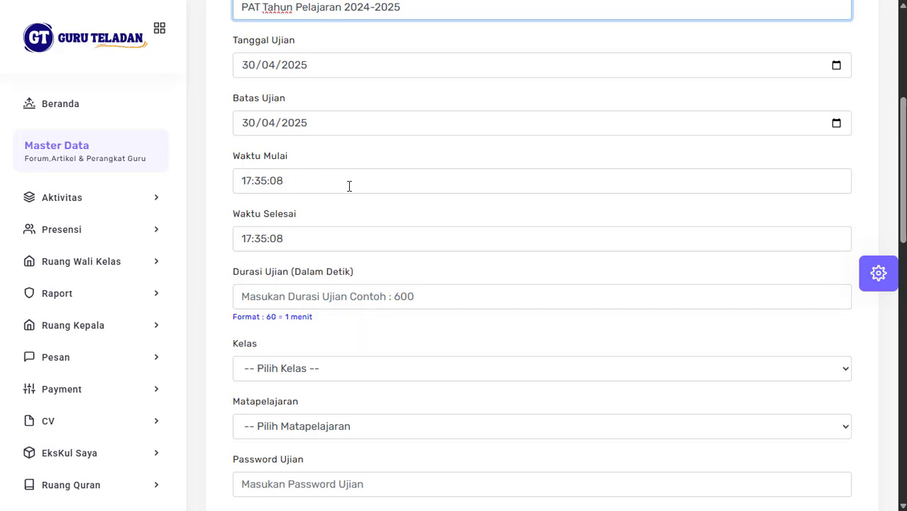
Step: Change the start time to 17:00:00 and the end time to 18:00:00
left_click(263, 181)
type("00")
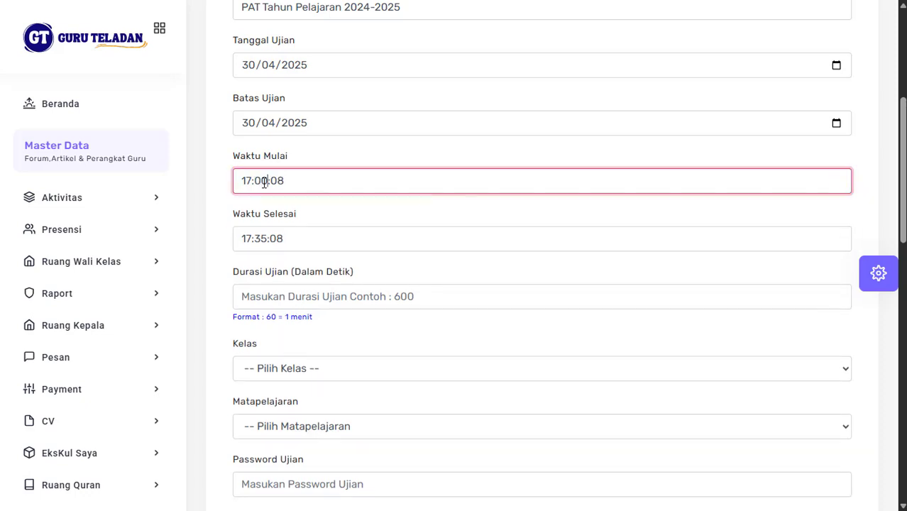
left_click(292, 181)
key("BackSpace")
type("0")
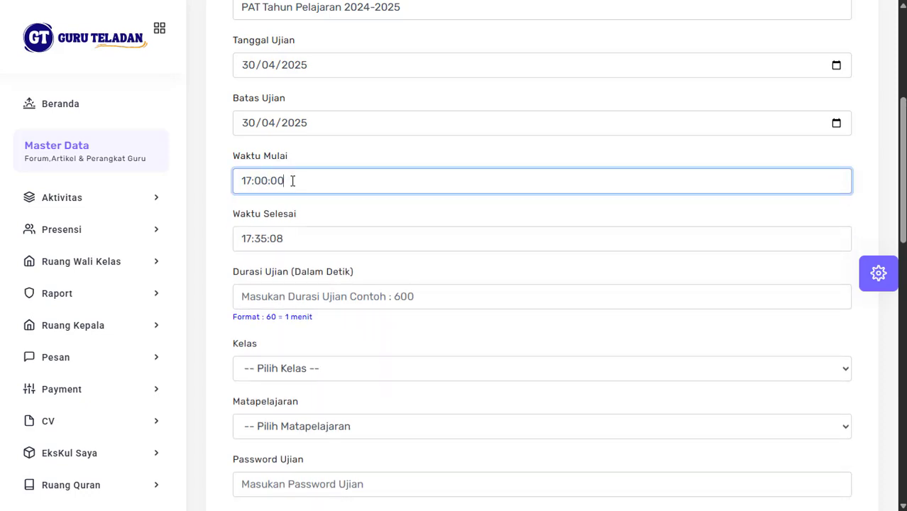
left_click(250, 241)
key("BackSpace")
type("8")
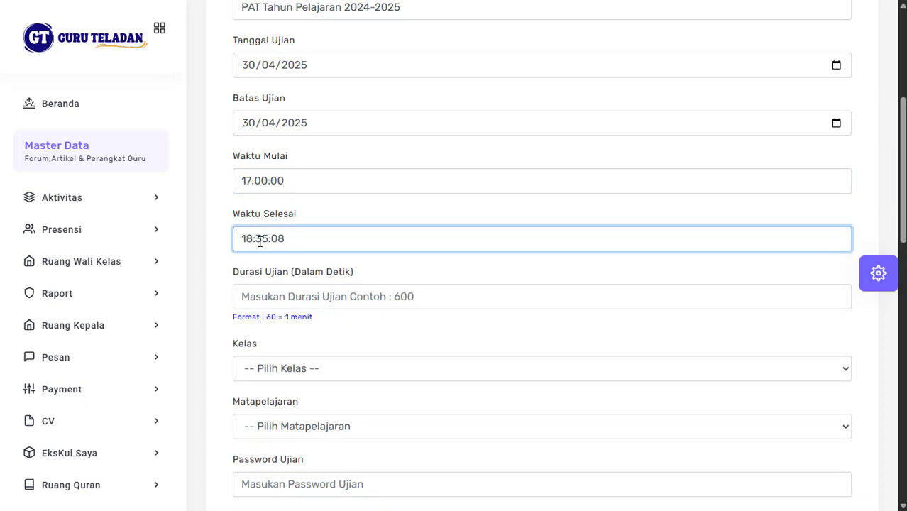
double_click(260, 240)
type("00")
double_click(279, 240)
type("00")
Step: Enter an exam duration of 3600 seconds in Durasi Ujian
scroll(345, 294, "down", 1)
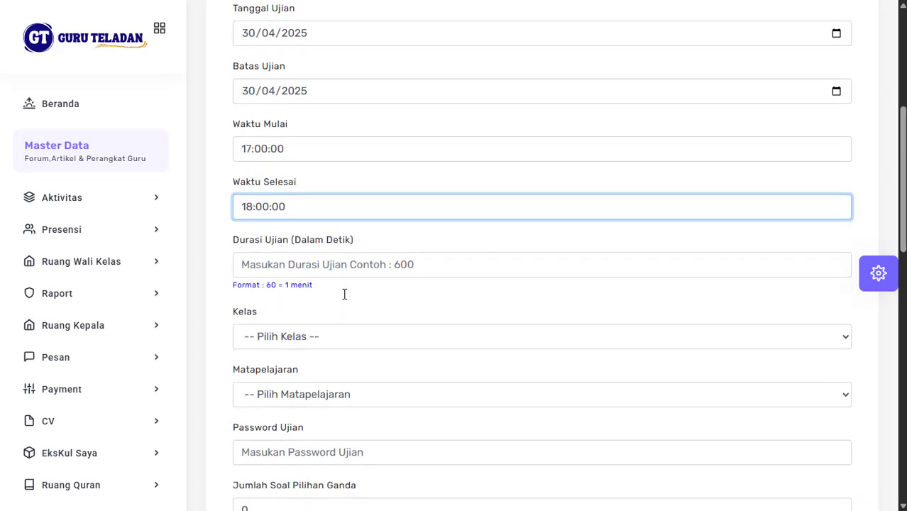
left_click(315, 261)
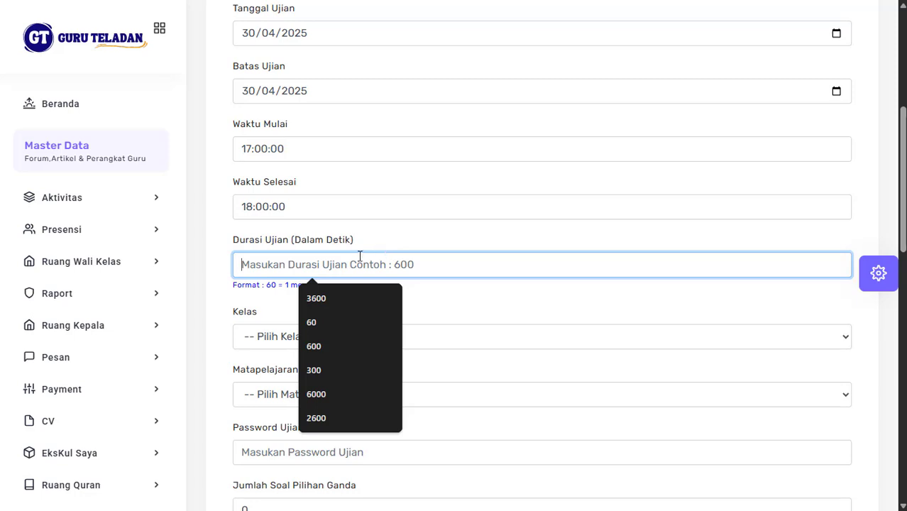
type("3600")
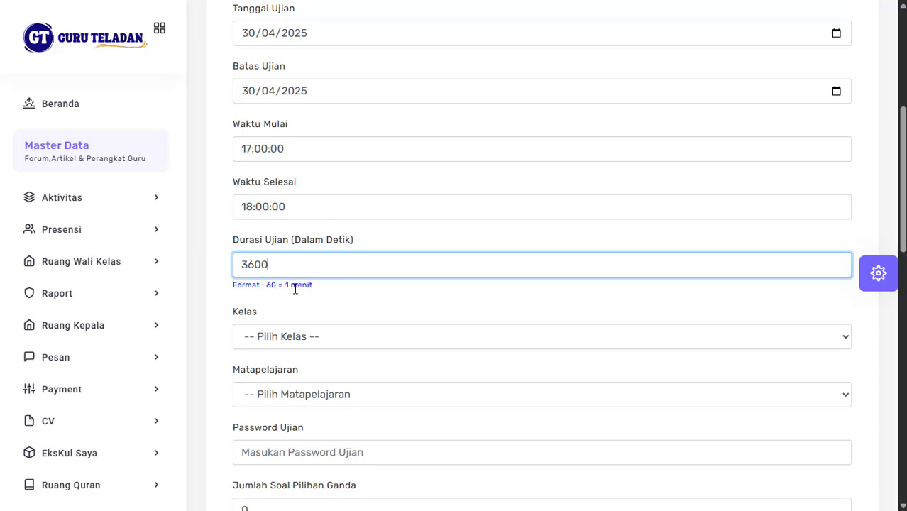
scroll(291, 287, "down", 1)
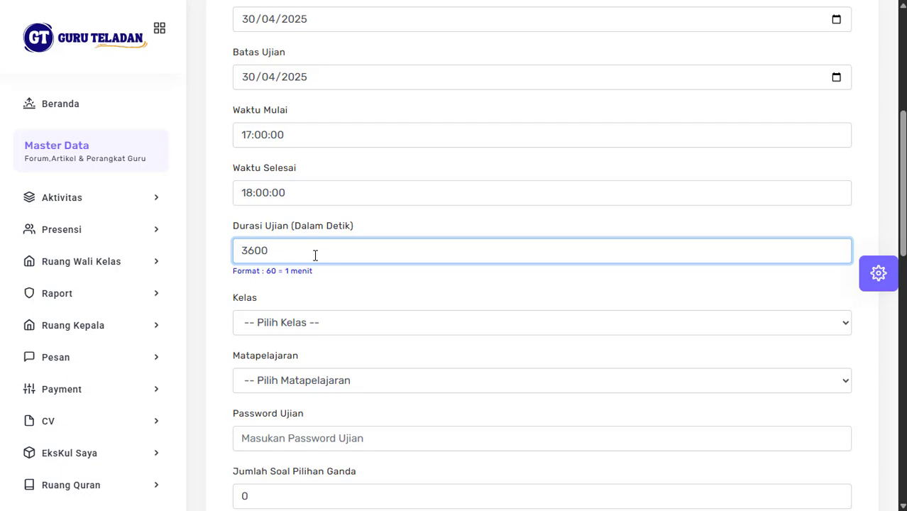
Step: Choose Kelas 1A as the exam class and TIK as the subject
scroll(315, 256, "down", 1)
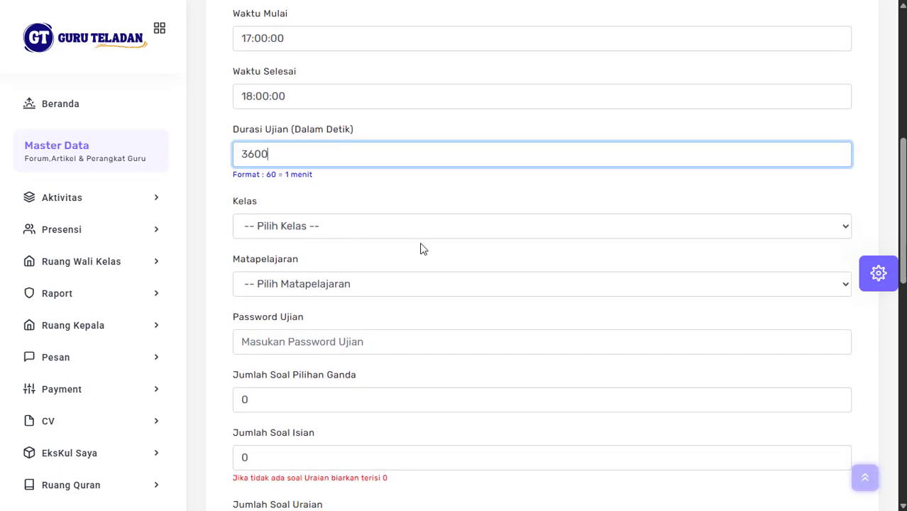
left_click(326, 229)
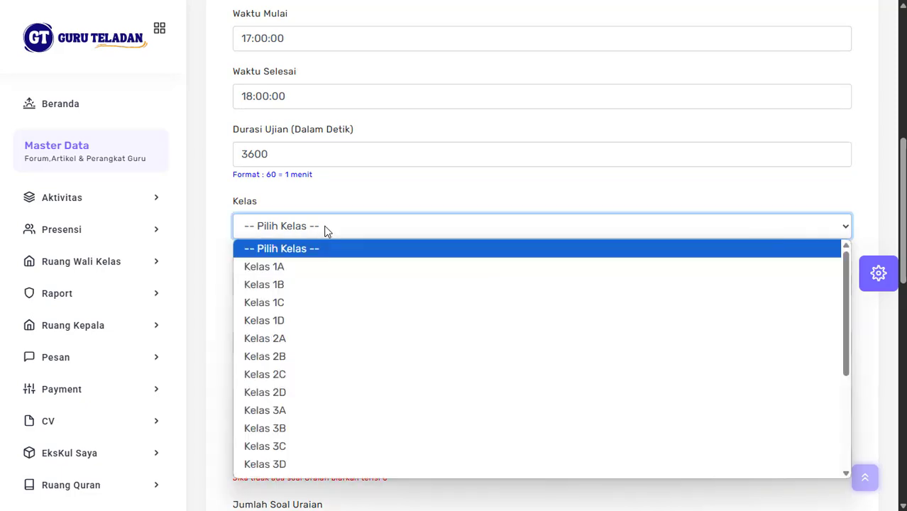
left_click(294, 264)
scroll(358, 263, "down", 1)
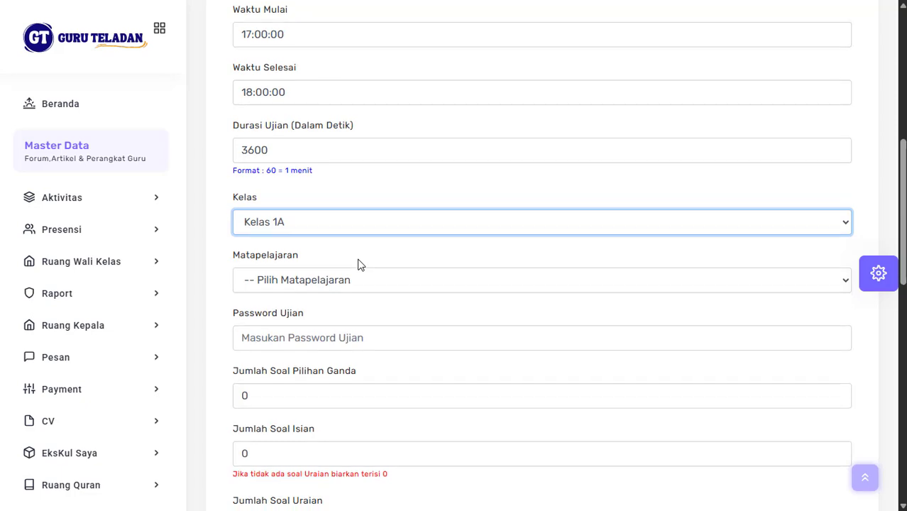
left_click(346, 261)
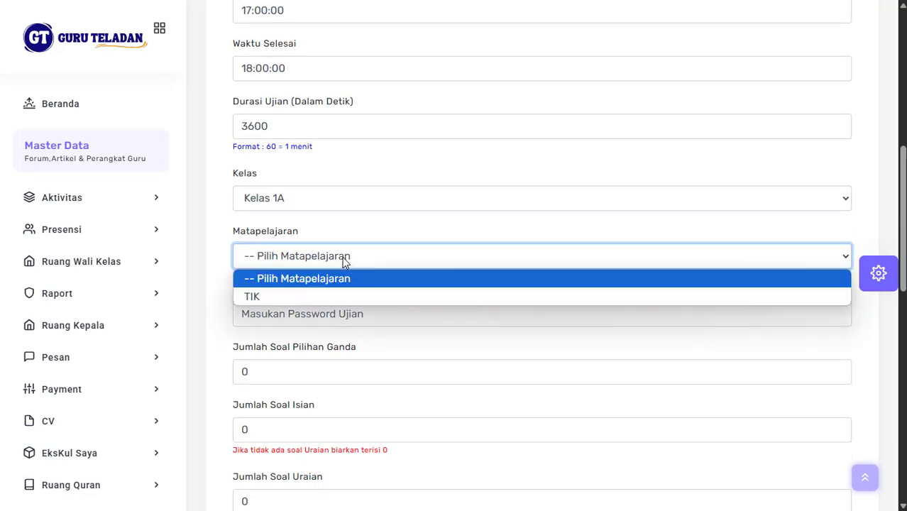
left_click(308, 295)
scroll(366, 264, "down", 1)
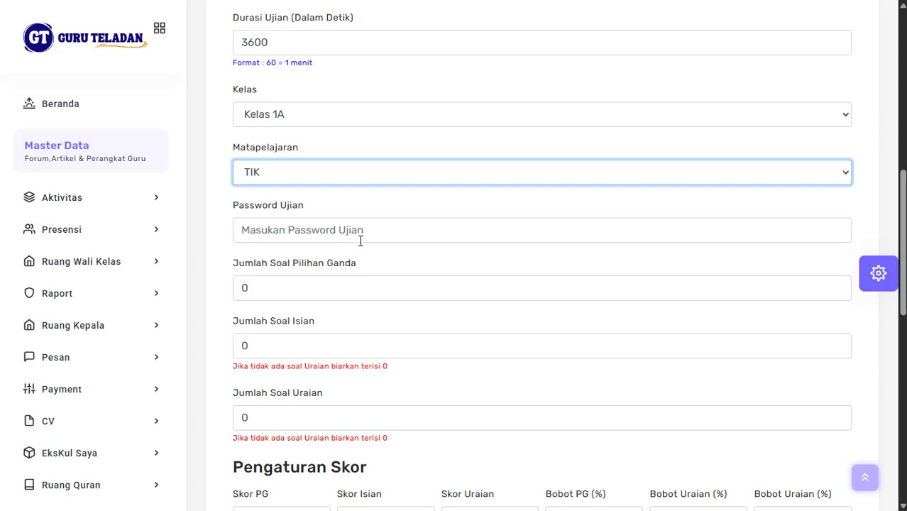
Step: Fill in the exam password from the saved autofill suggestion
left_click(360, 236)
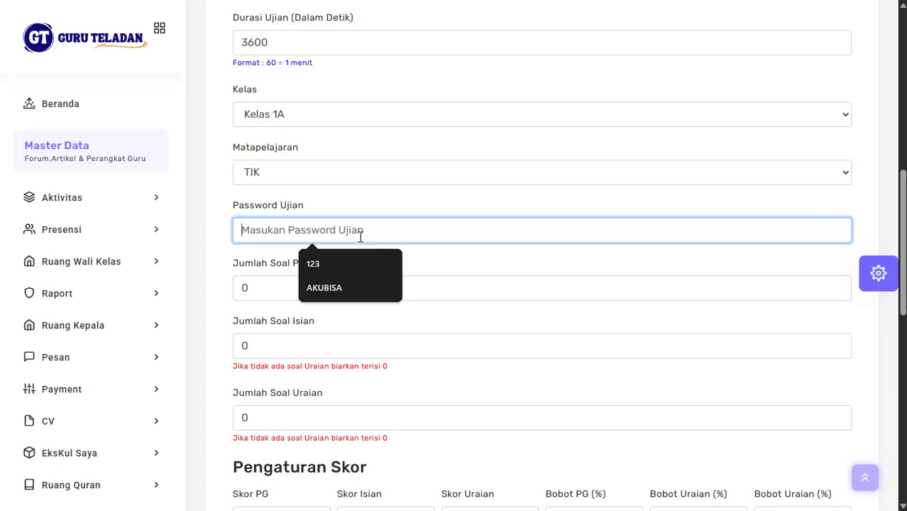
key("Down")
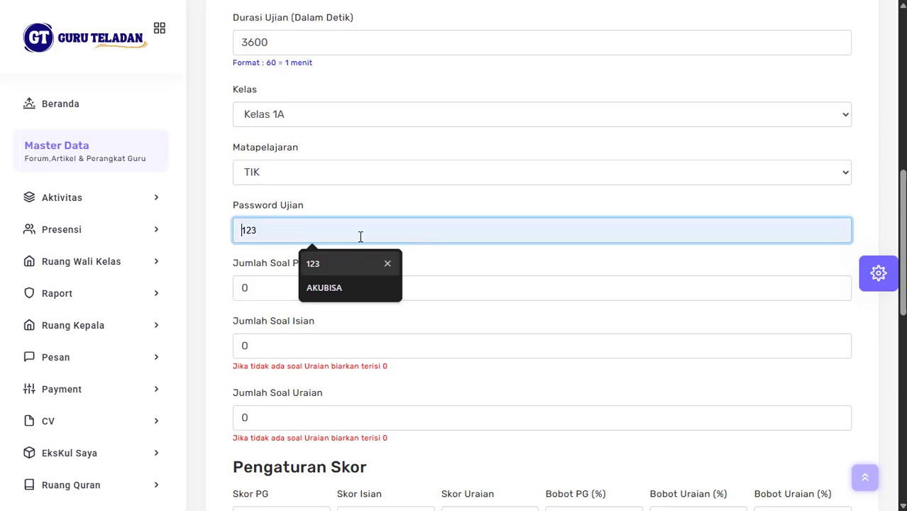
key("Return")
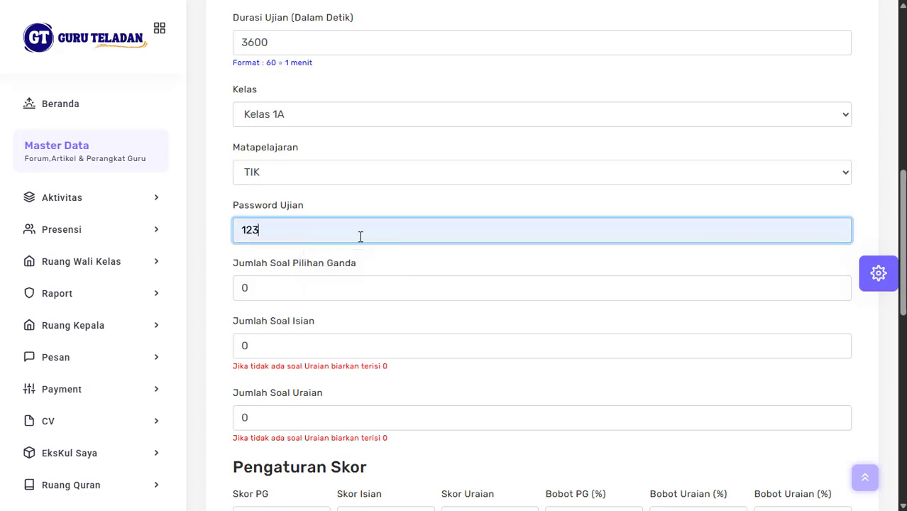
scroll(389, 287, "down", 1)
scroll(389, 288, "down", 1)
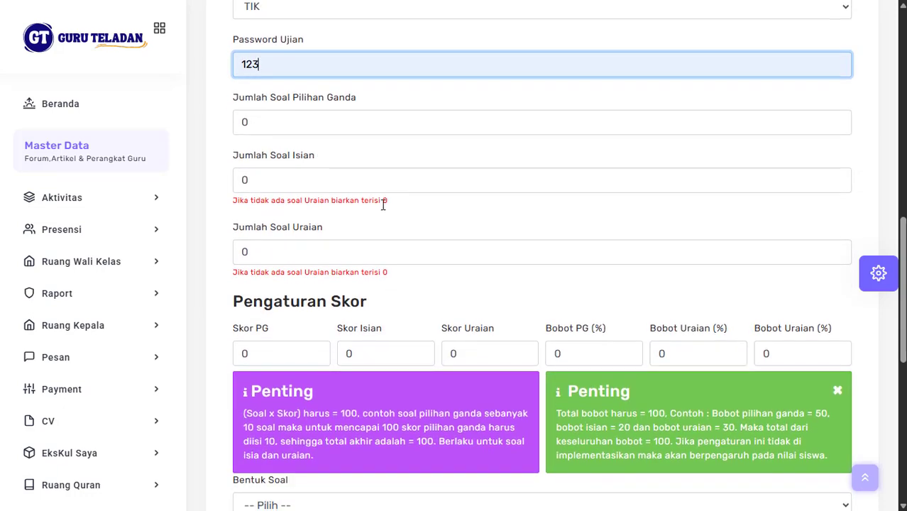
Step: Switch to File Explorer and open SOAL MATEMATIKA FIX.docx from the Soal folder
scroll(383, 205, "down", 1)
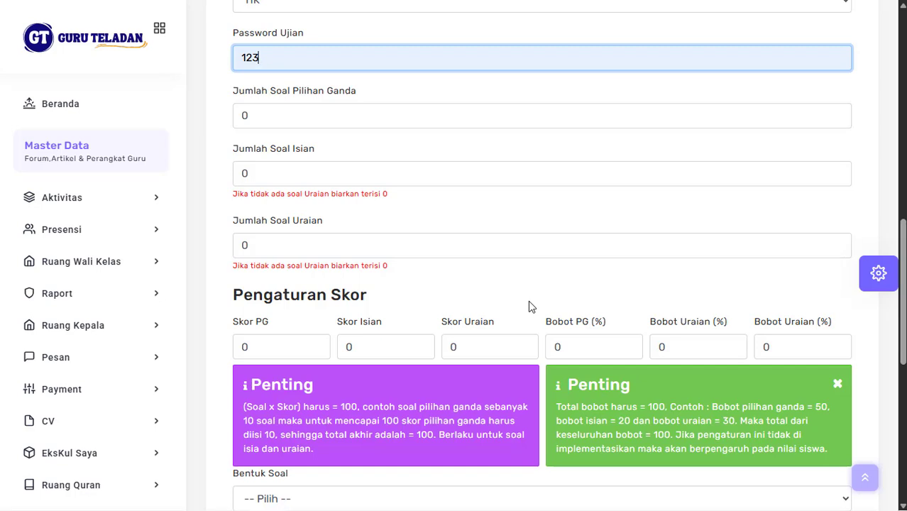
key("alt+Tab")
key("alt+Tab")
key("alt+Tab")
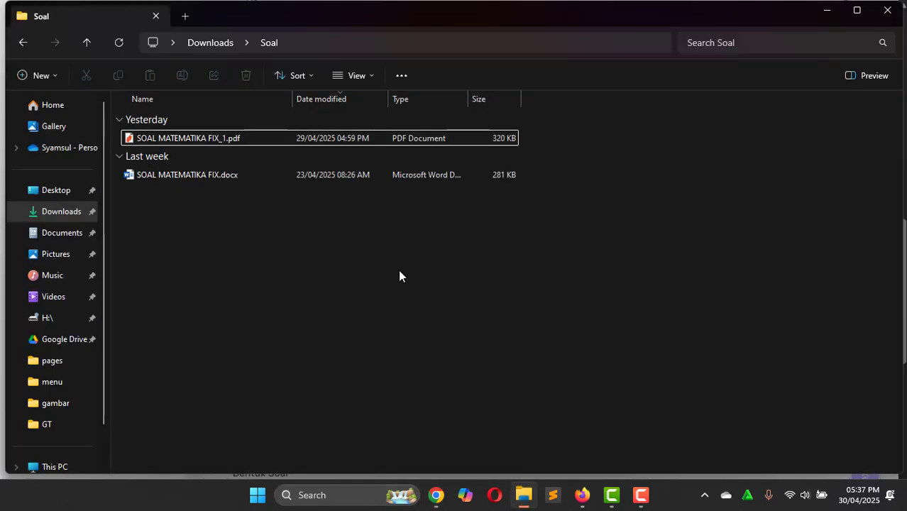
double_click(220, 176)
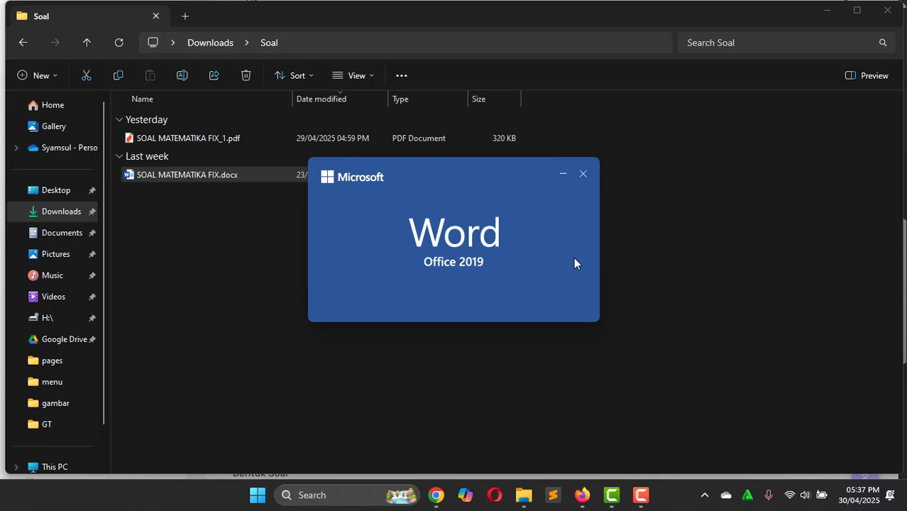
Step: Scroll through the Pilihan Ganda, Isian and Uraian questions, then enable editing
scroll(576, 263, "down", 10)
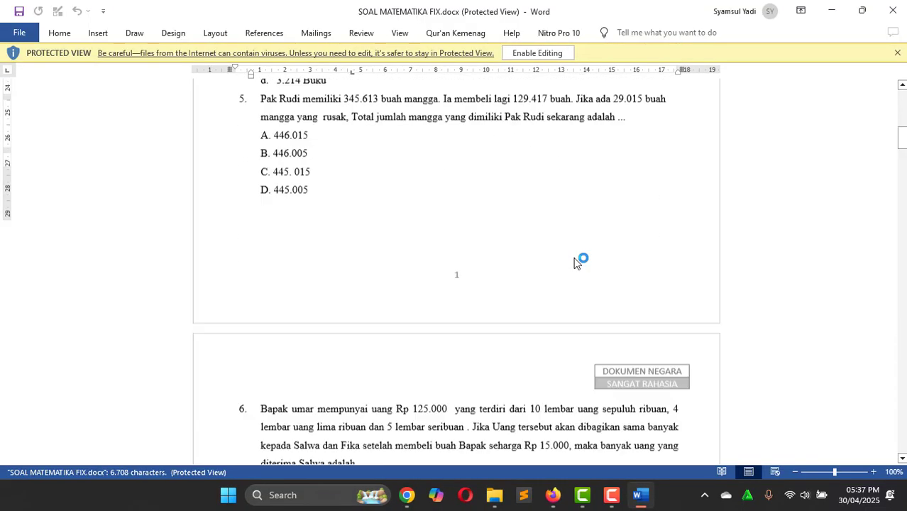
scroll(576, 263, "down", 20)
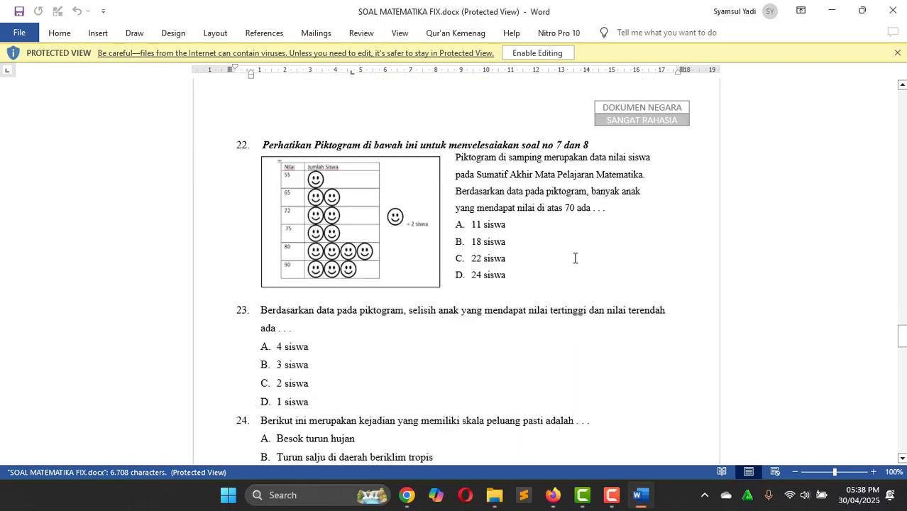
scroll(575, 258, "down", 15)
scroll(575, 258, "up", 7)
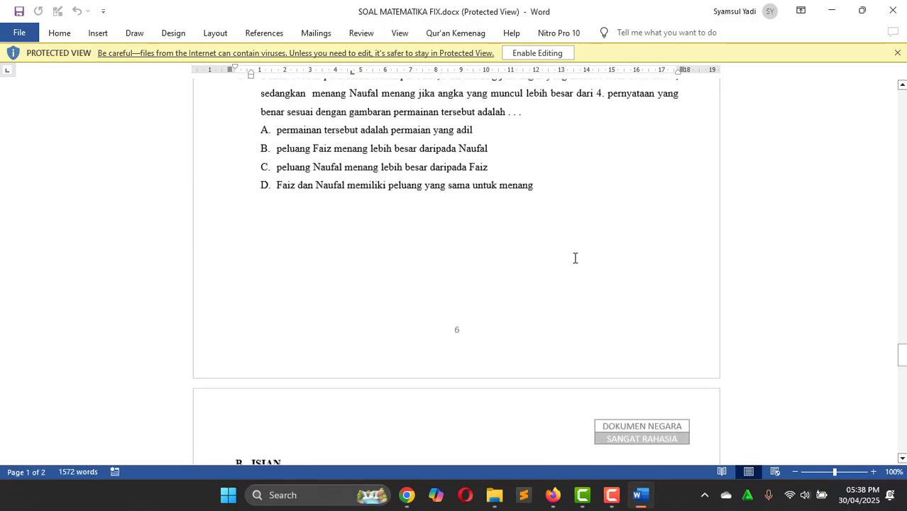
scroll(575, 258, "up", 7)
scroll(574, 258, "down", 15)
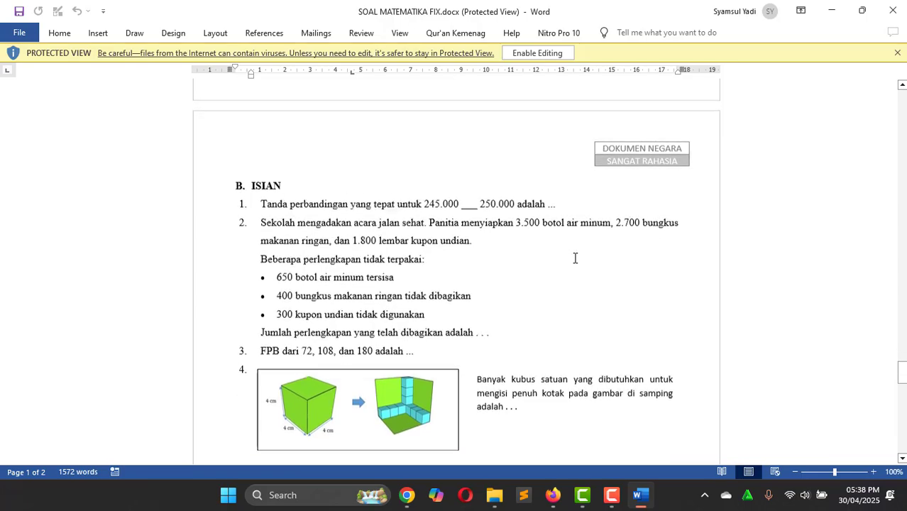
scroll(575, 257, "down", 4)
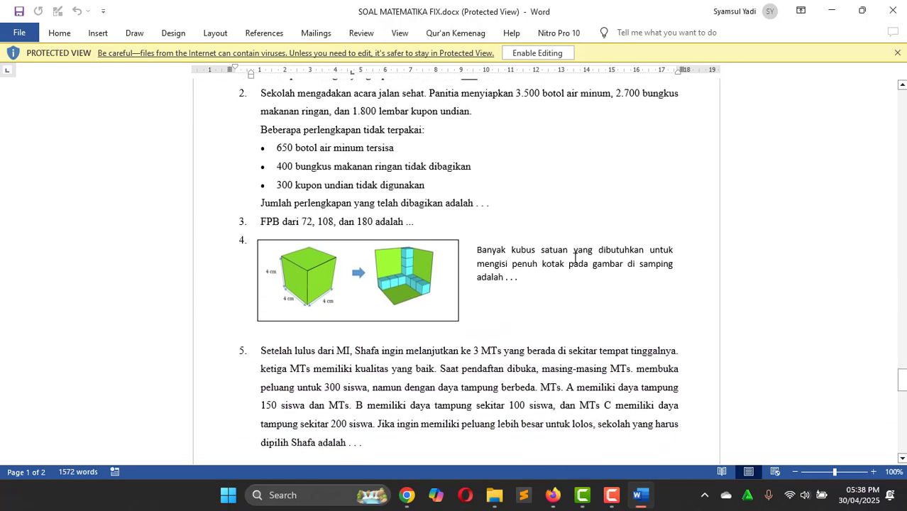
scroll(575, 258, "up", 1)
scroll(575, 258, "down", 5)
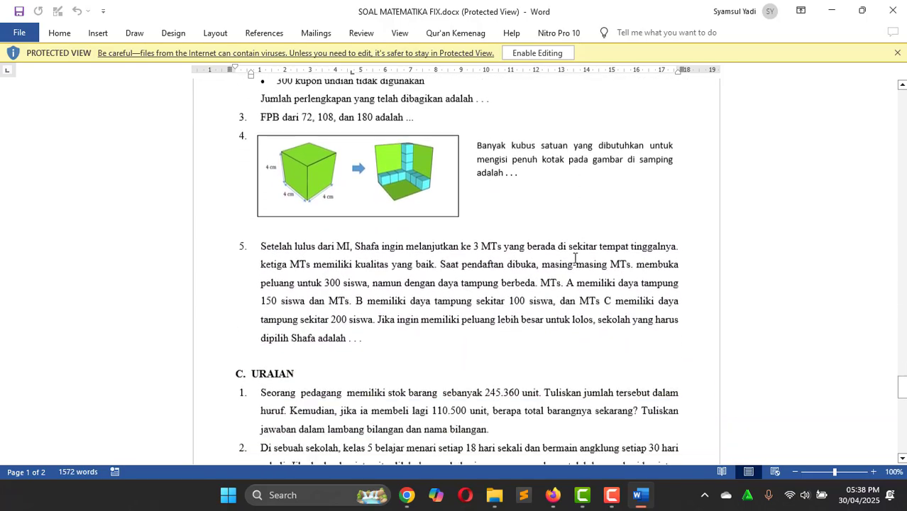
scroll(575, 257, "down", 17)
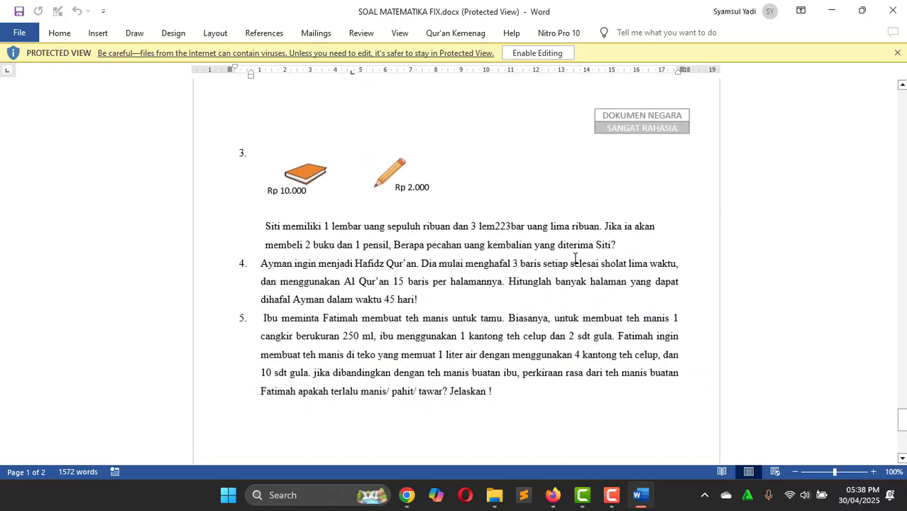
scroll(575, 258, "down", 6)
scroll(575, 257, "up", 18)
scroll(575, 257, "down", 9)
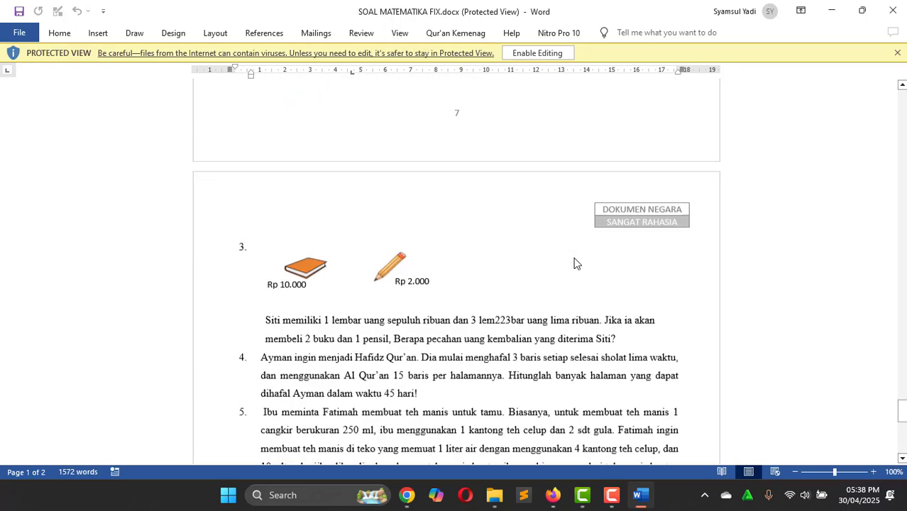
scroll(575, 263, "up", 10)
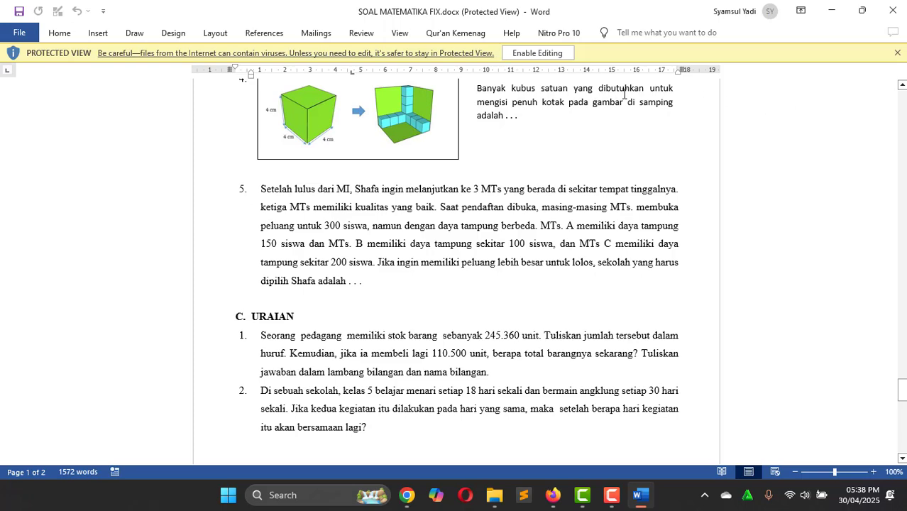
left_click(556, 57)
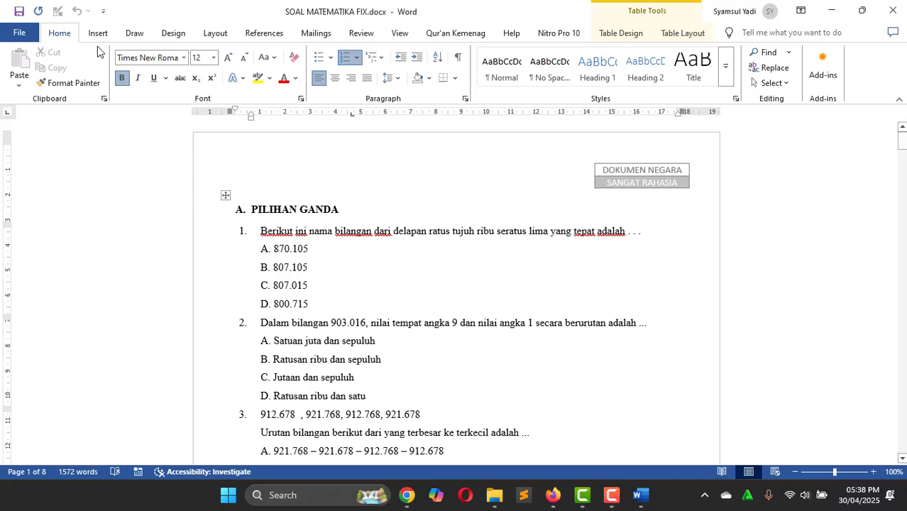
Step: Start a Create PDF/XPS export, cancel the Publish dialog, and close Word
left_click(19, 33)
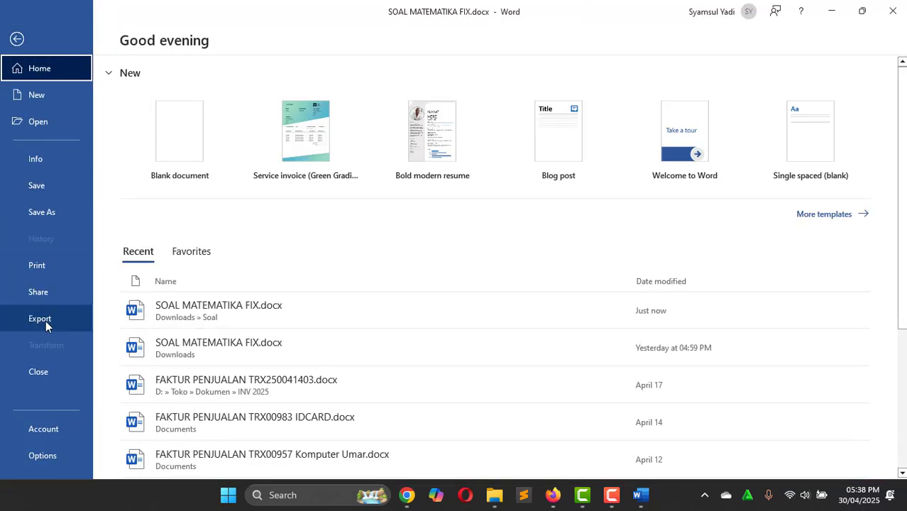
left_click(45, 318)
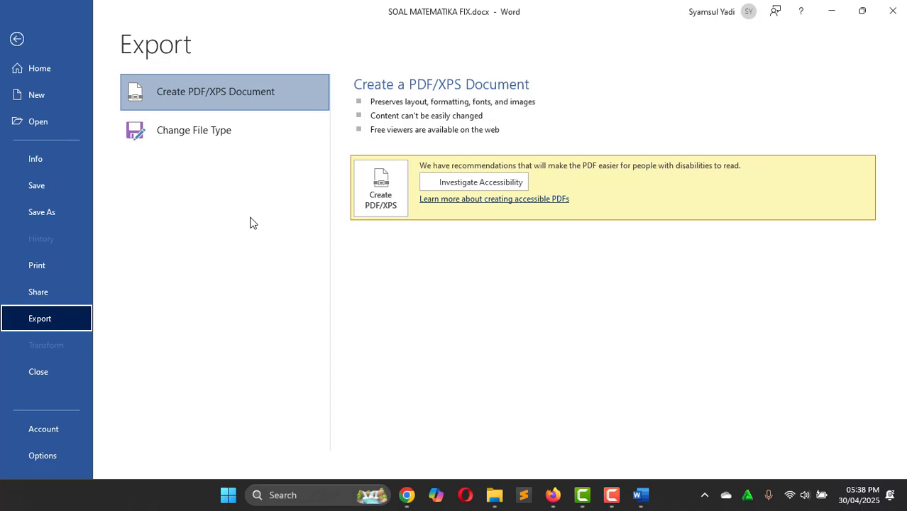
left_click(58, 292)
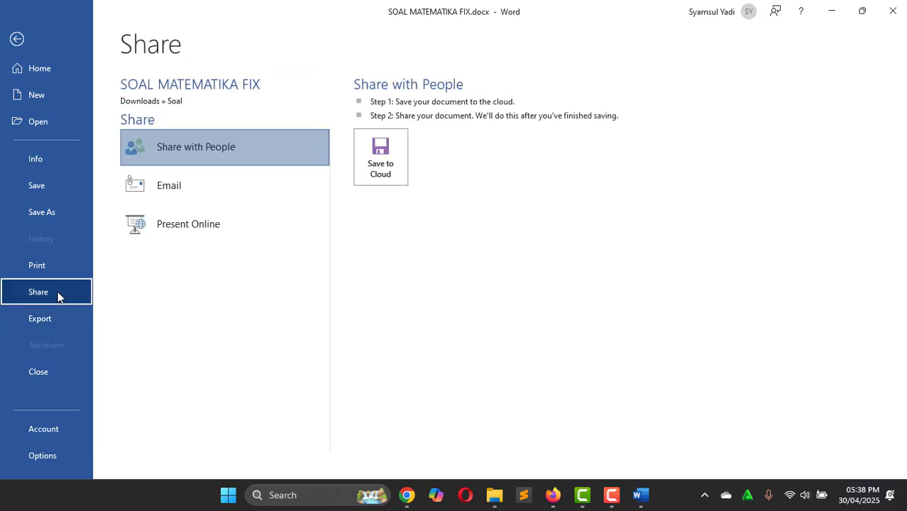
left_click(55, 319)
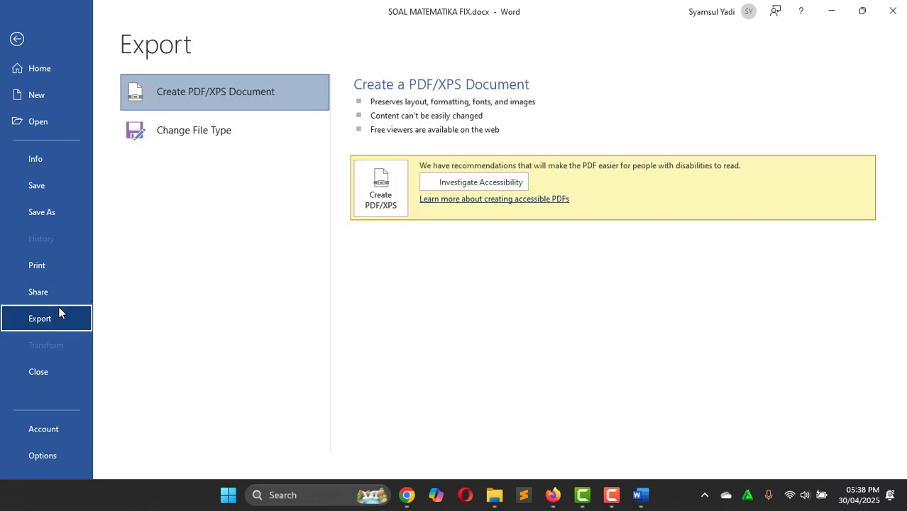
left_click(60, 300)
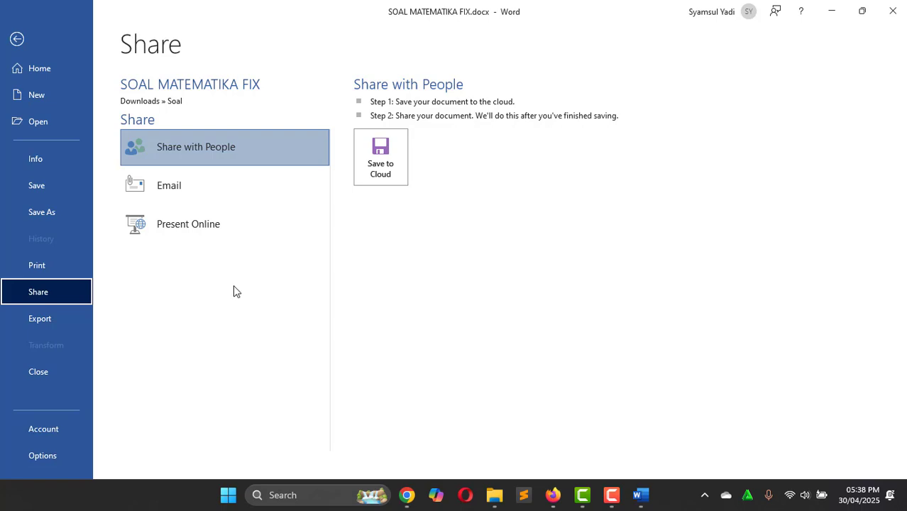
left_click(60, 313)
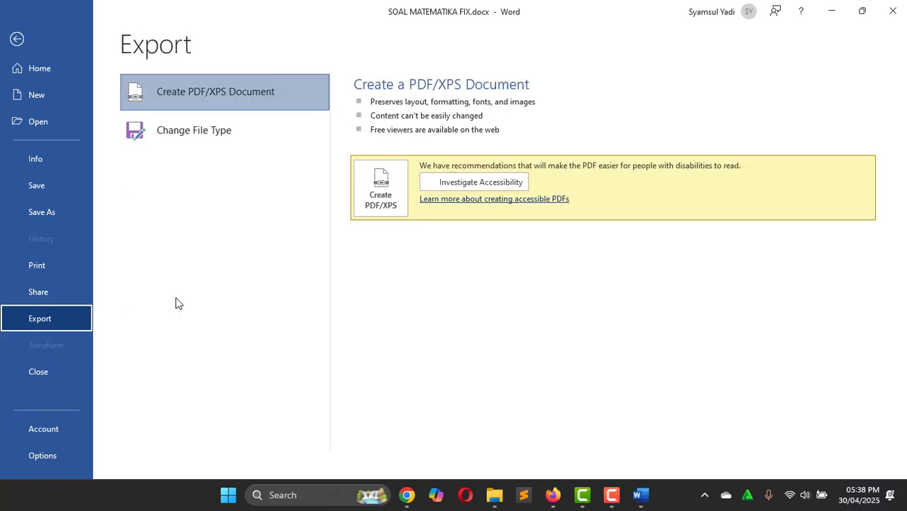
left_click(374, 208)
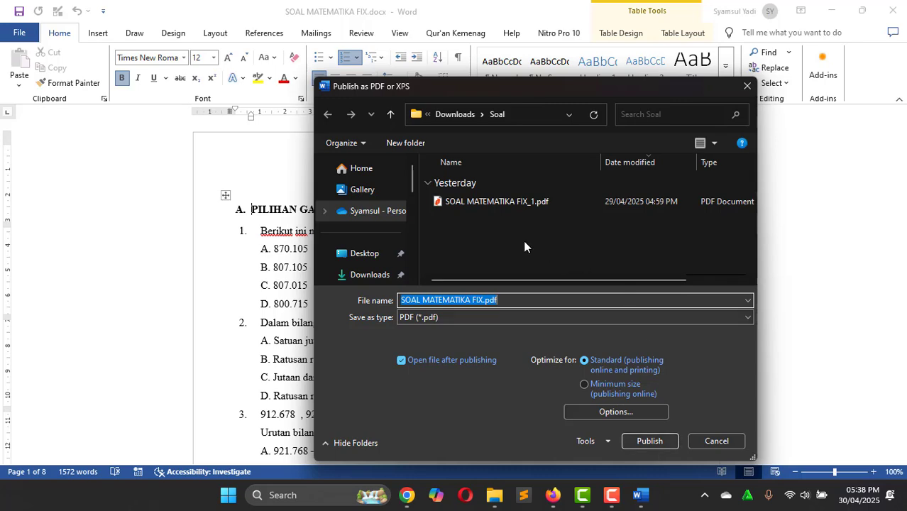
left_click(713, 440)
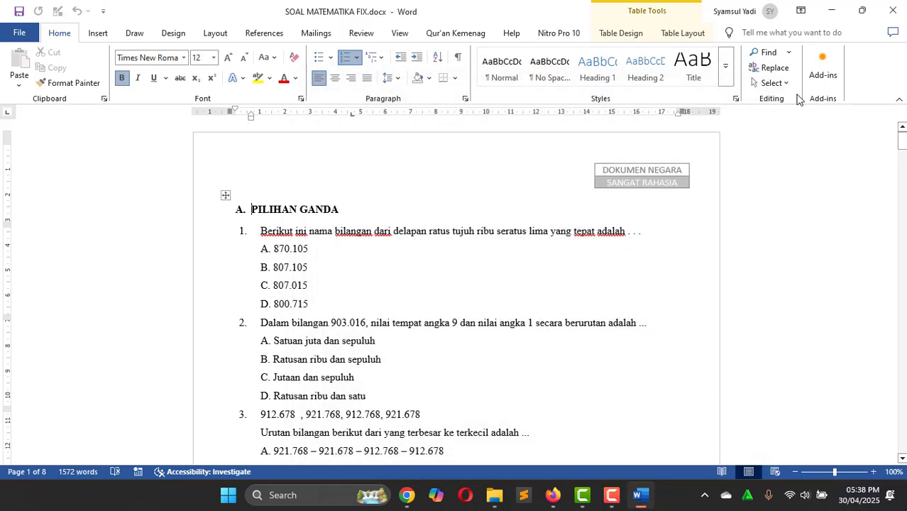
left_click(898, 5)
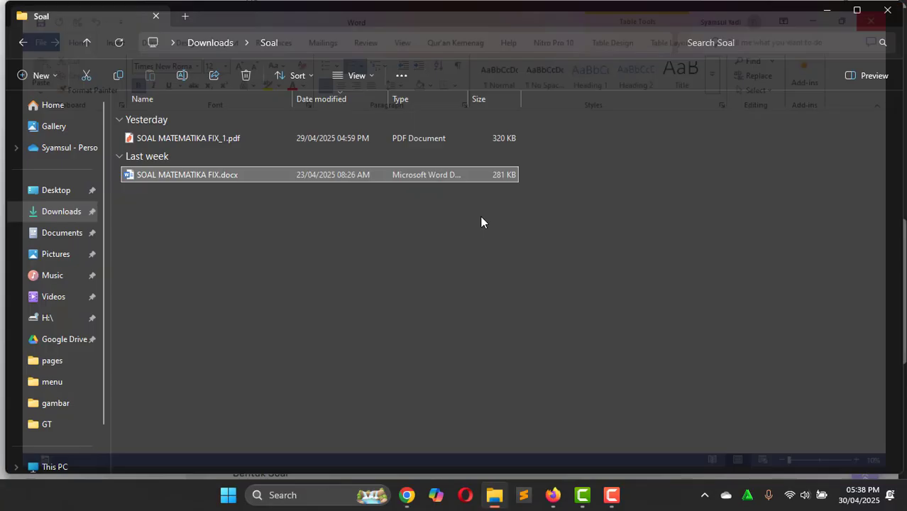
Step: Enter question counts of 25 Pilihan Ganda, 5 Isian and 5 Uraian in the exam form
key("alt+Tab")
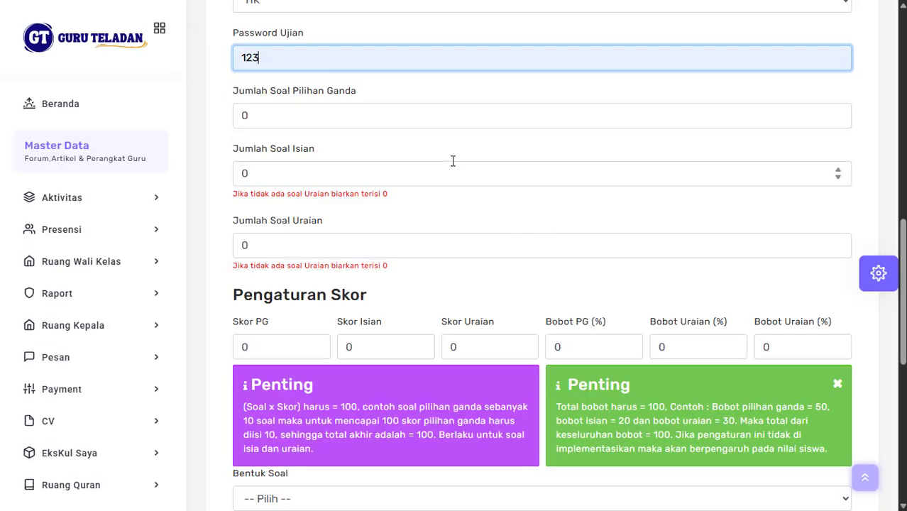
scroll(453, 161, "up", 1)
left_click(361, 144)
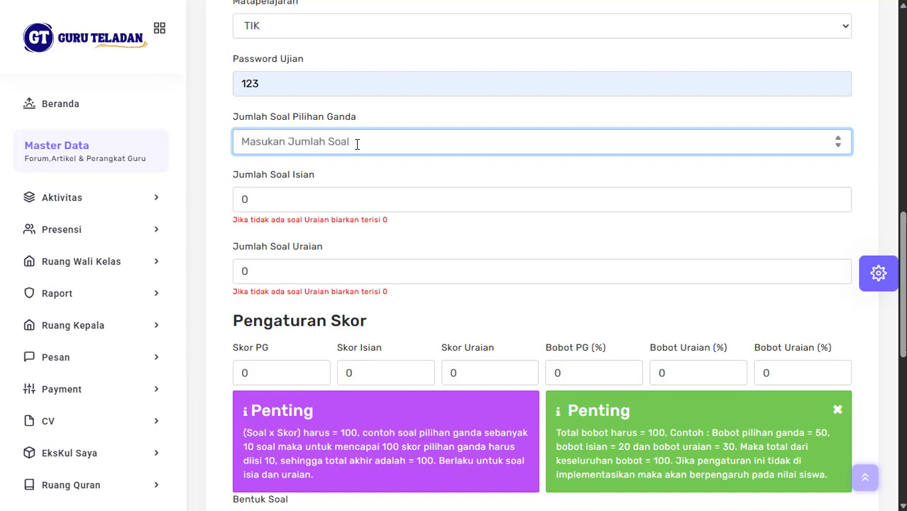
type("25")
key("Tab")
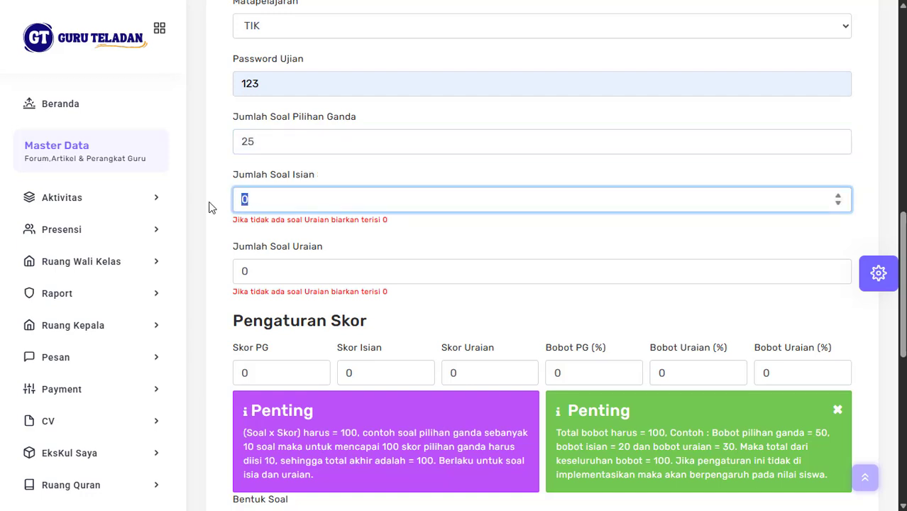
type("5")
key("Tab")
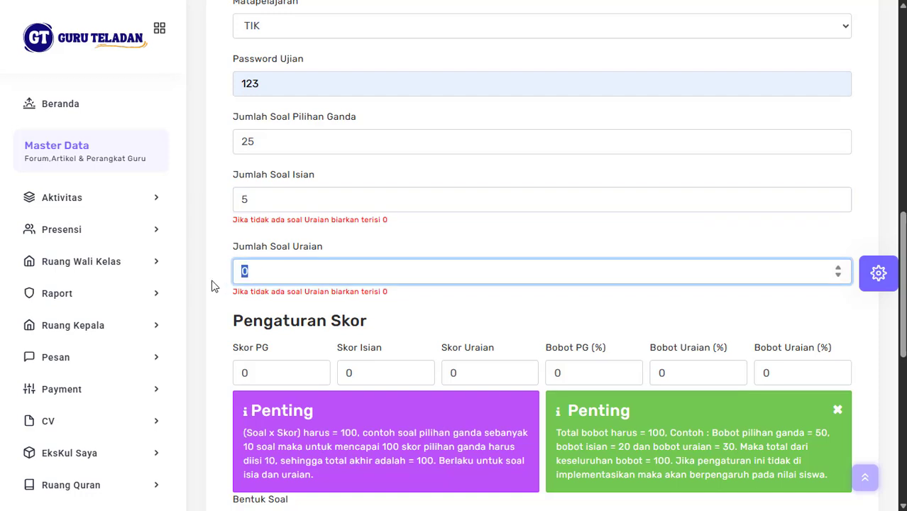
type("5")
scroll(355, 176, "down", 1)
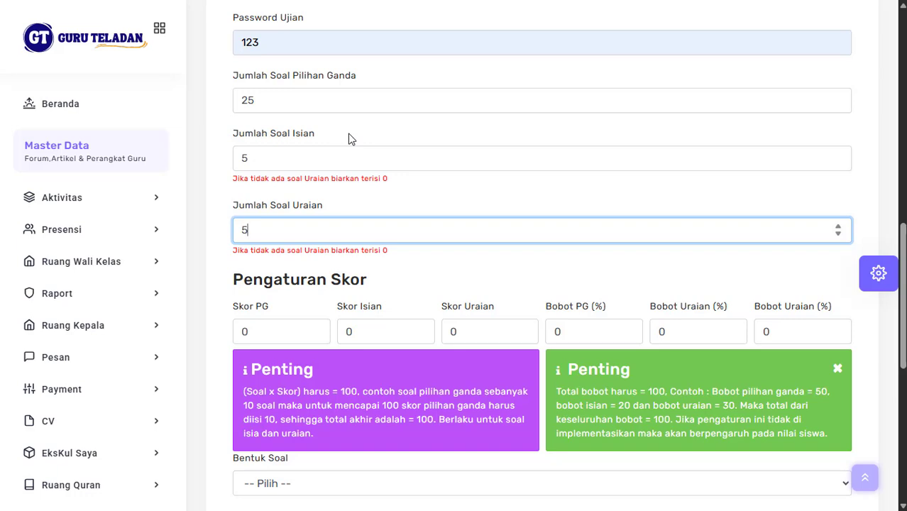
scroll(418, 217, "up", 1)
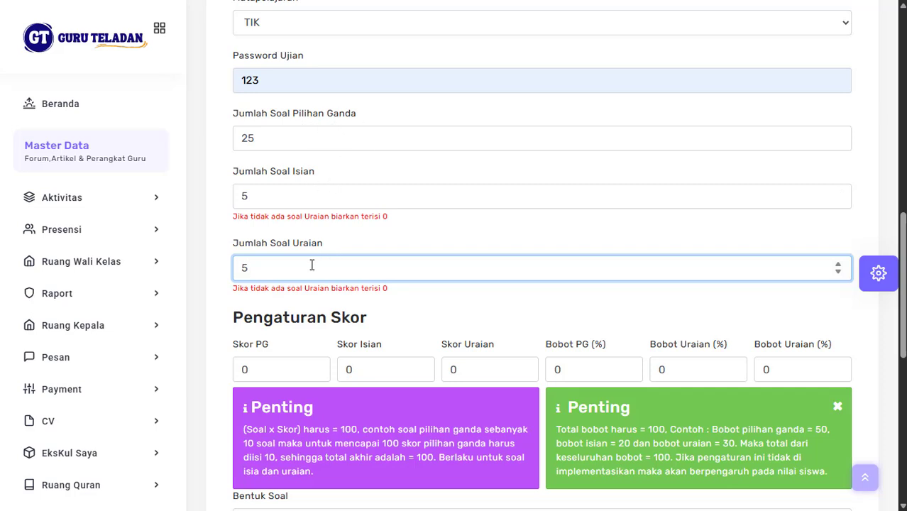
scroll(311, 265, "down", 3)
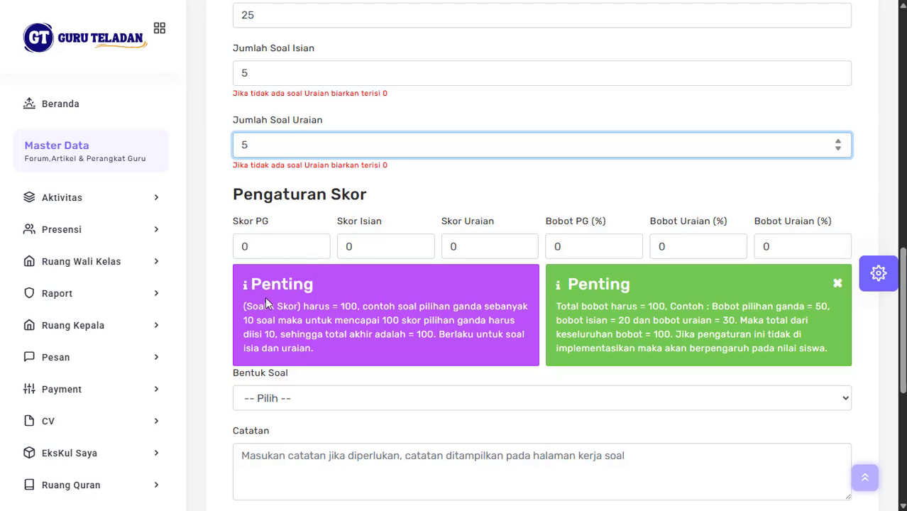
left_click_drag(244, 307, 330, 360)
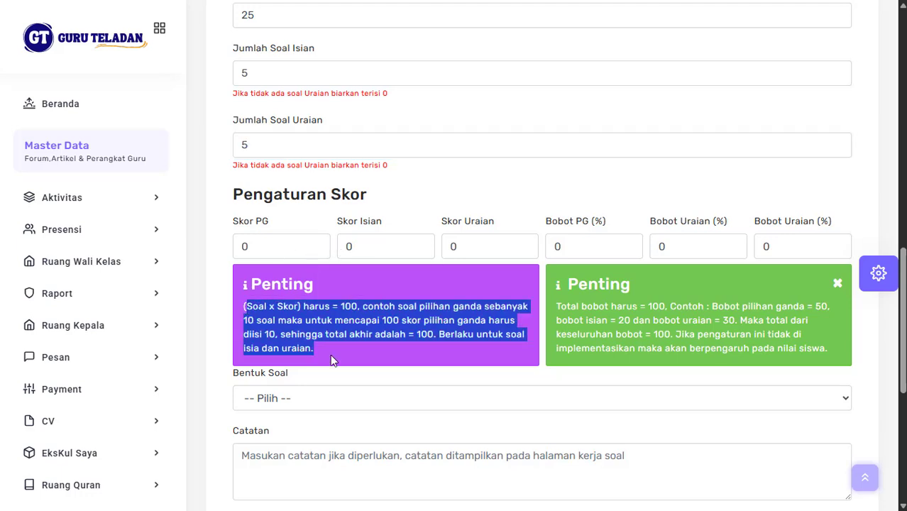
left_click(320, 354)
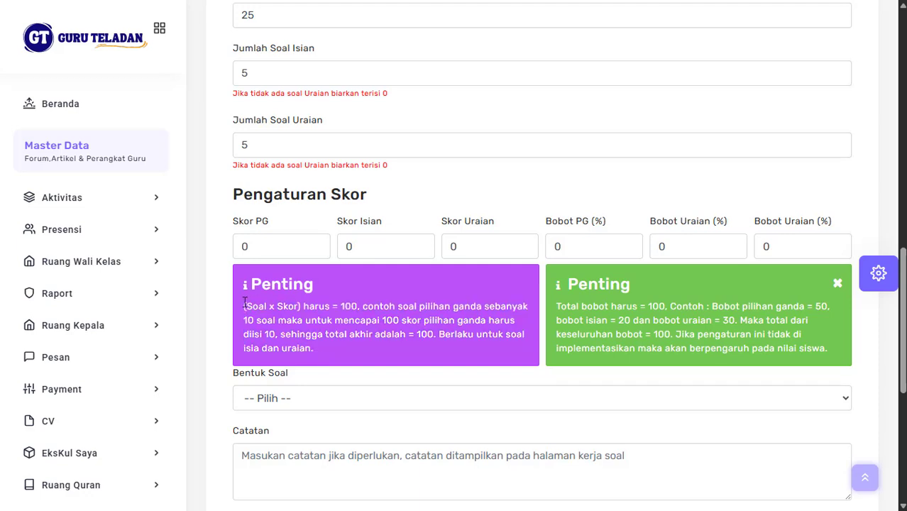
left_click_drag(243, 306, 325, 347)
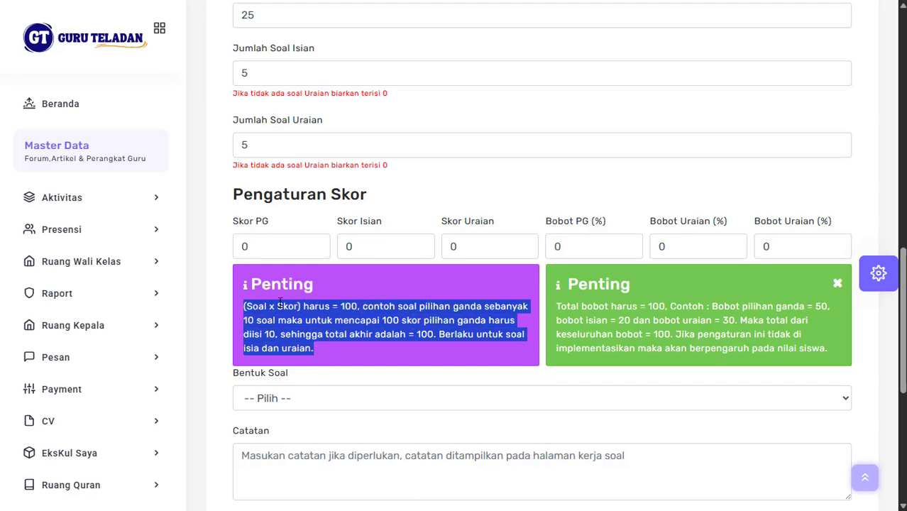
left_click(318, 321)
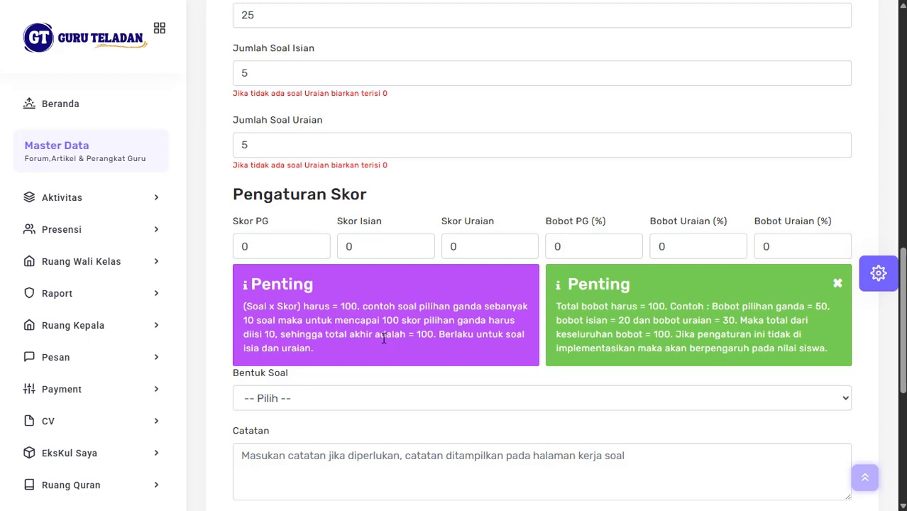
Step: Set the per-question scores to 4 for PG, 20 for Isian and 20 for Uraian
scroll(383, 339, "up", 2)
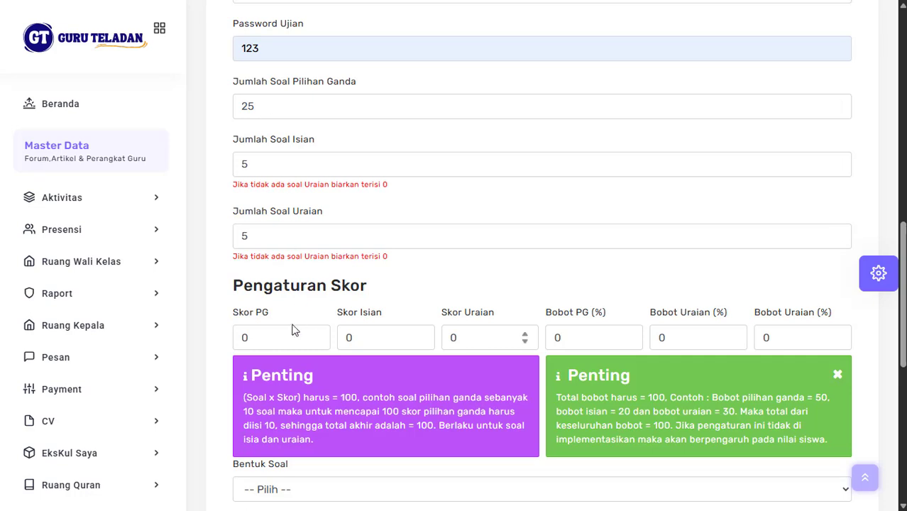
left_click(286, 340)
key("BackSpace")
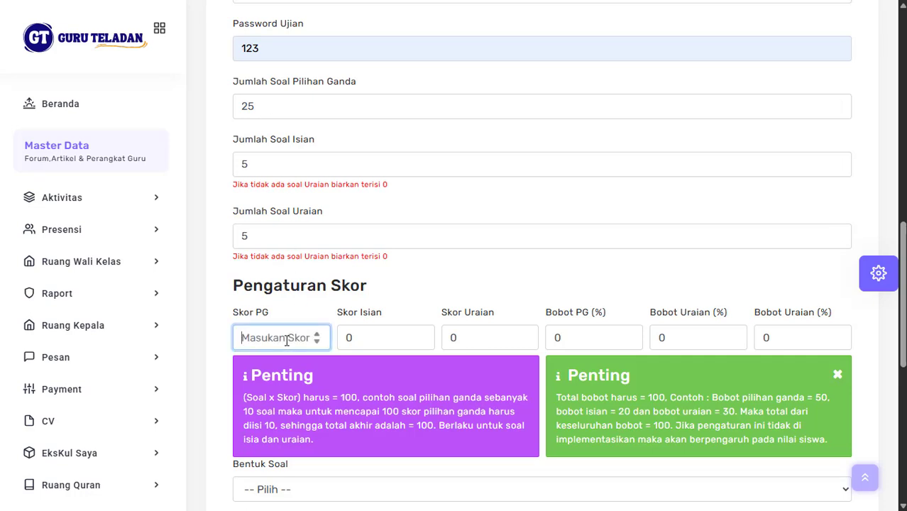
type("4")
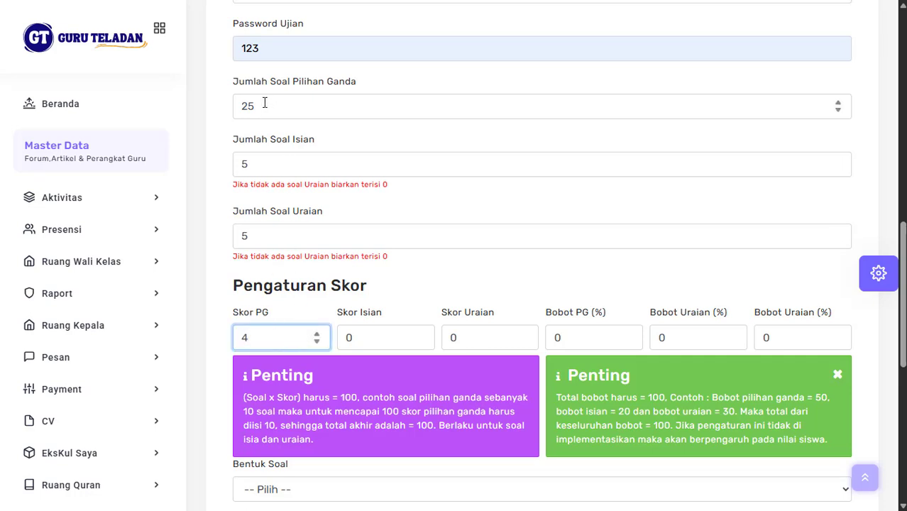
scroll(295, 254, "down", 1)
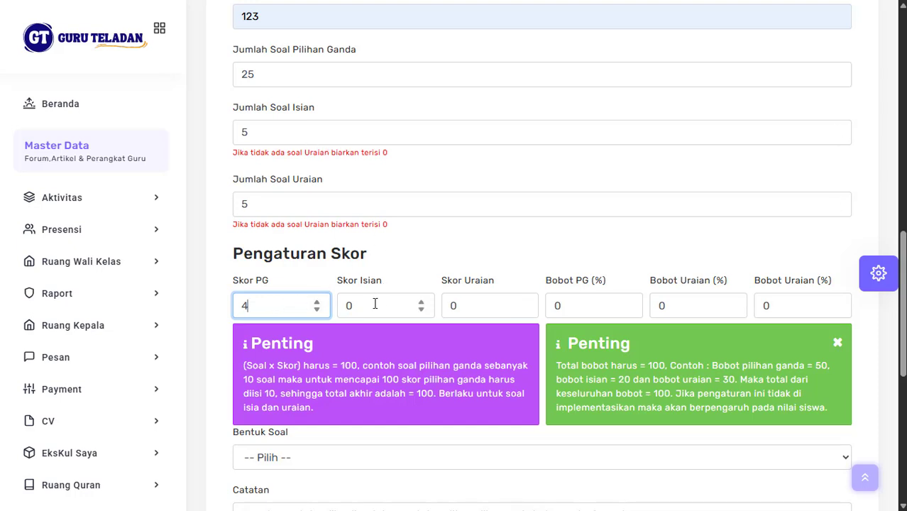
left_click(348, 307)
double_click(348, 307)
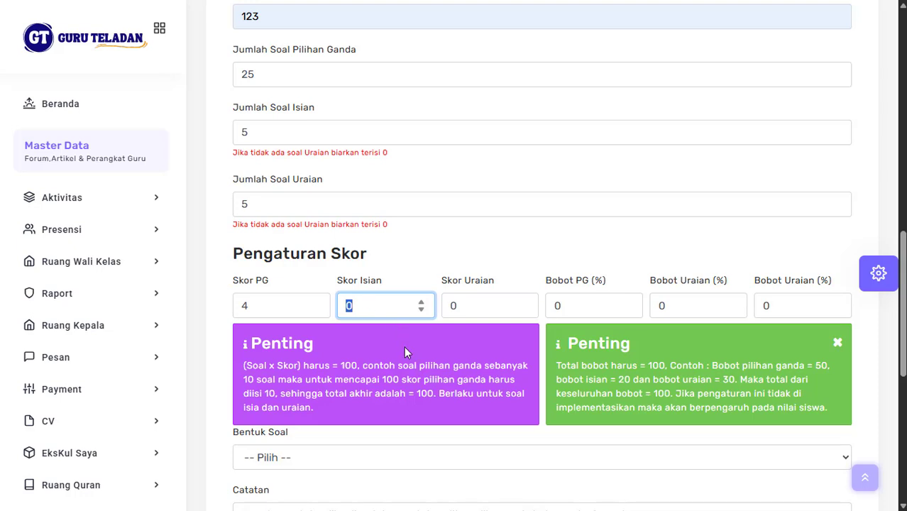
type("20")
left_click(472, 311)
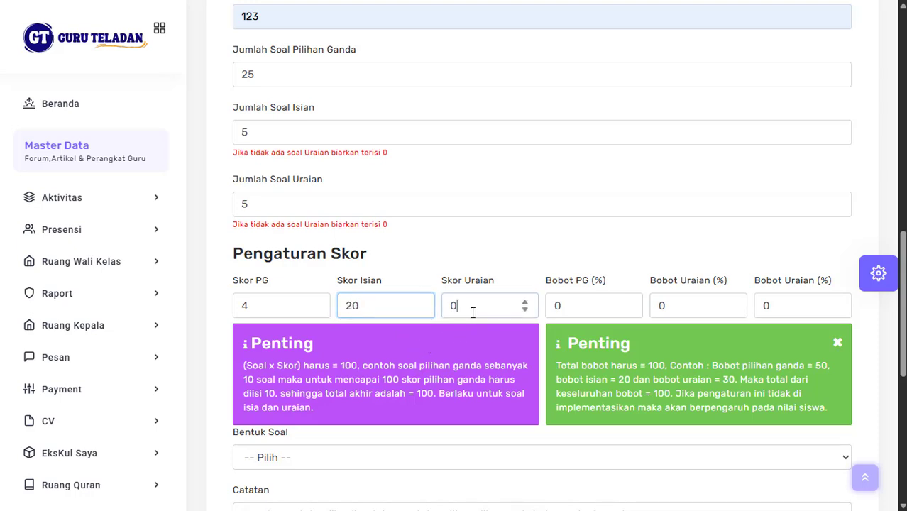
double_click(472, 311)
type("20")
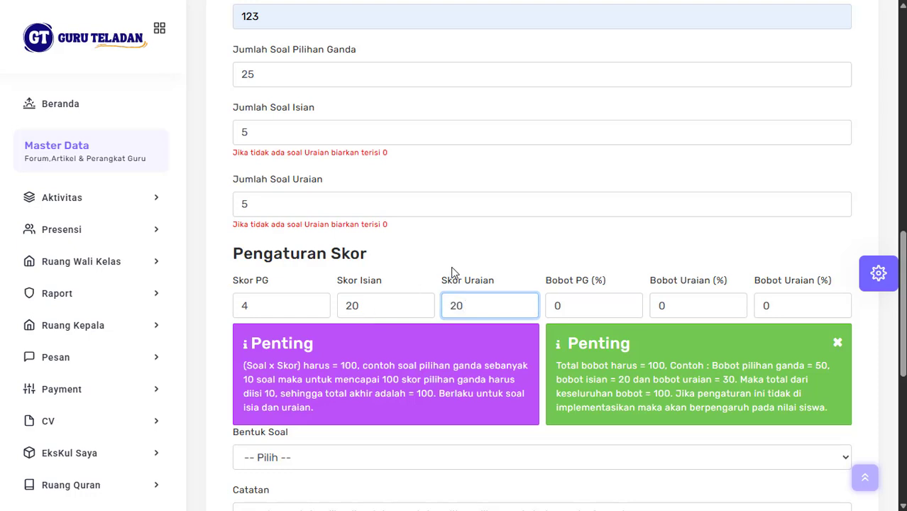
left_click(450, 266)
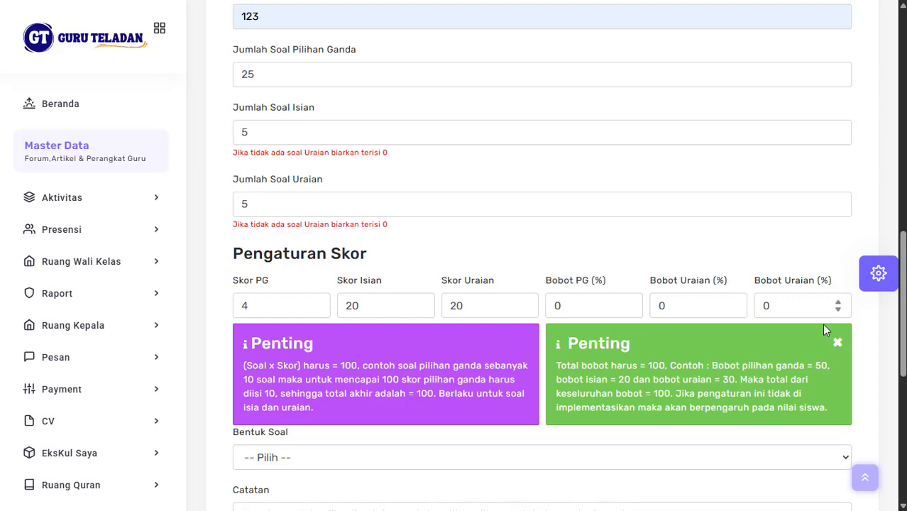
Step: Set the three Bobot weights to 50, 30 and 20 percent
double_click(581, 303)
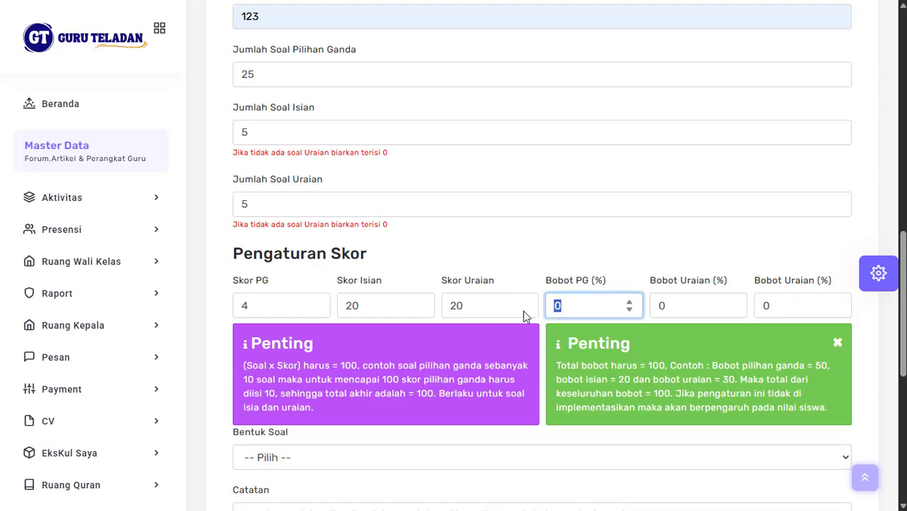
type("50")
double_click(683, 306)
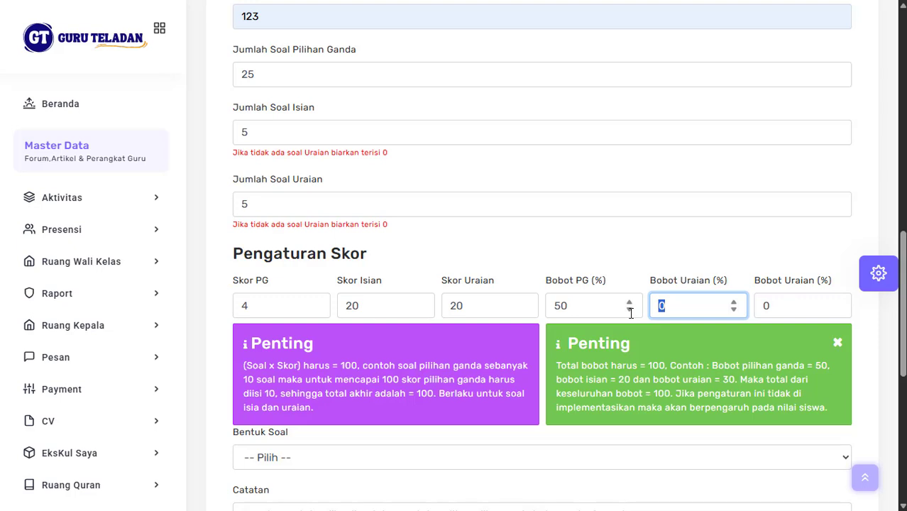
type("30")
double_click(785, 306)
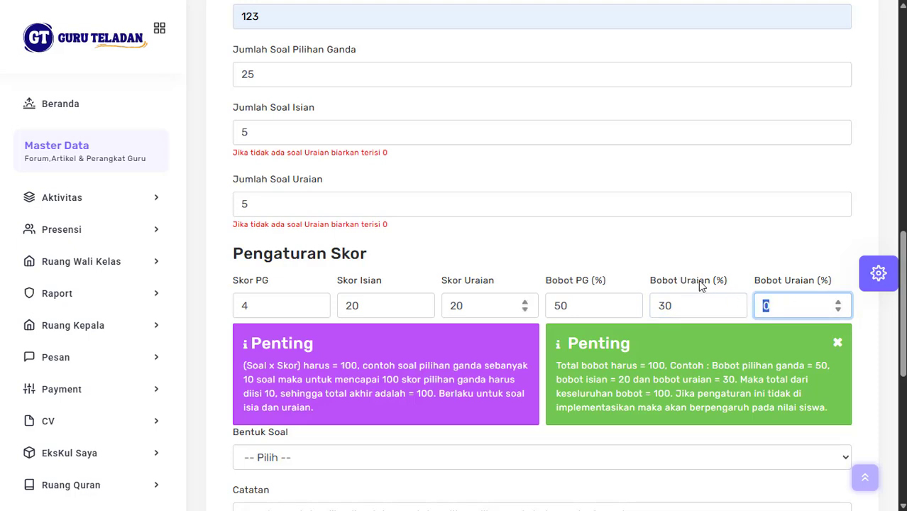
type("20")
scroll(775, 316, "down", 2)
Step: Choose File in the Bentuk Soal dropdown as the exam's question format
scroll(775, 315, "down", 1)
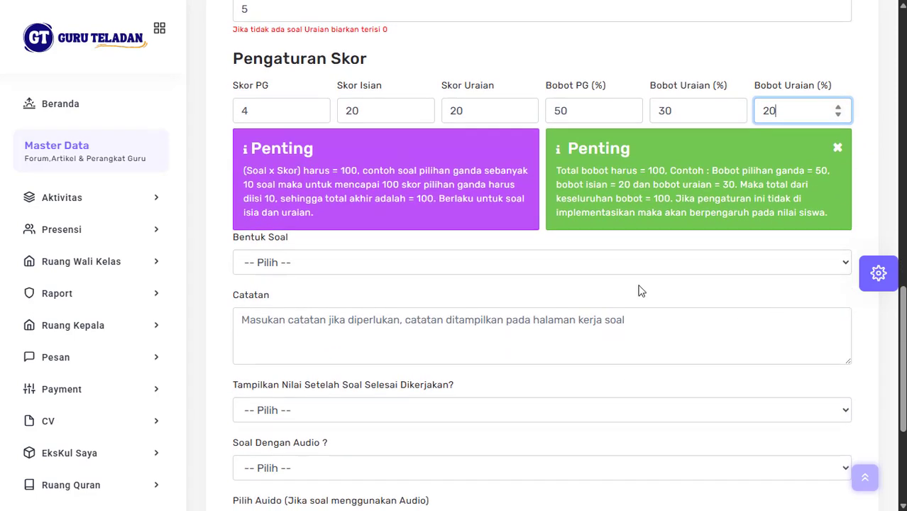
left_click(348, 262)
left_click(347, 262)
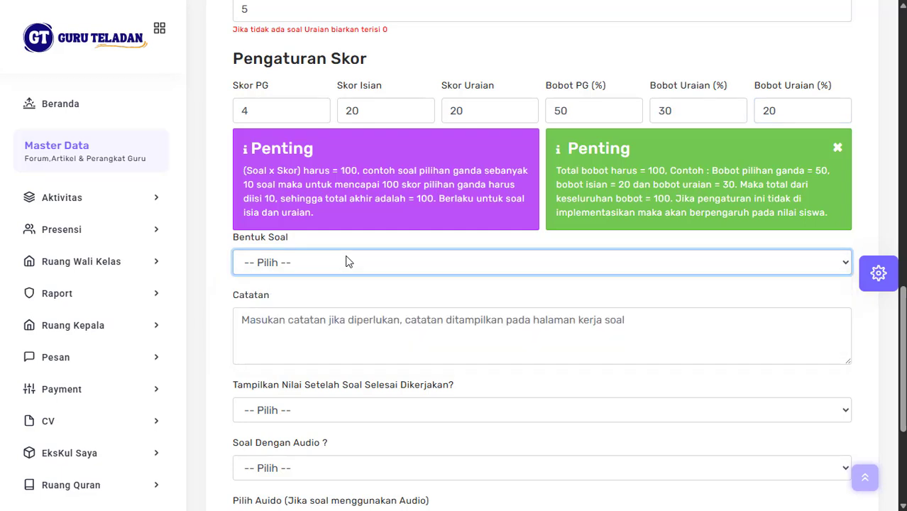
left_click(348, 262)
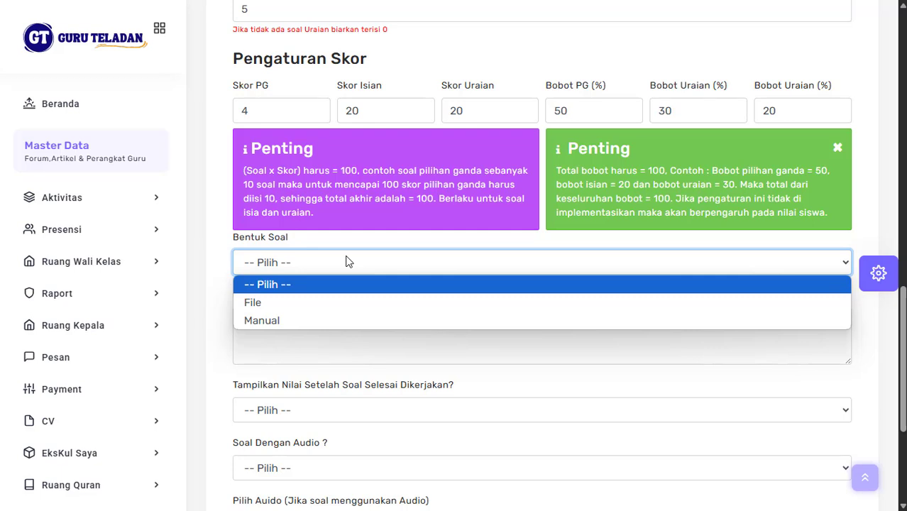
left_click(316, 299)
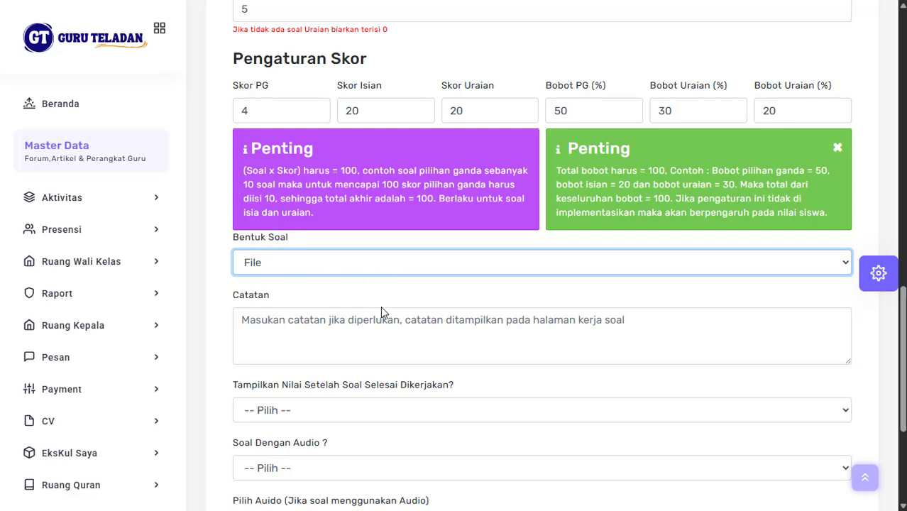
Step: Write the exam note 'Tidak boleh menyontek, kalau ketahuan nilainya 0' in Catatan
left_click(351, 326)
scroll(352, 326, "up", 2)
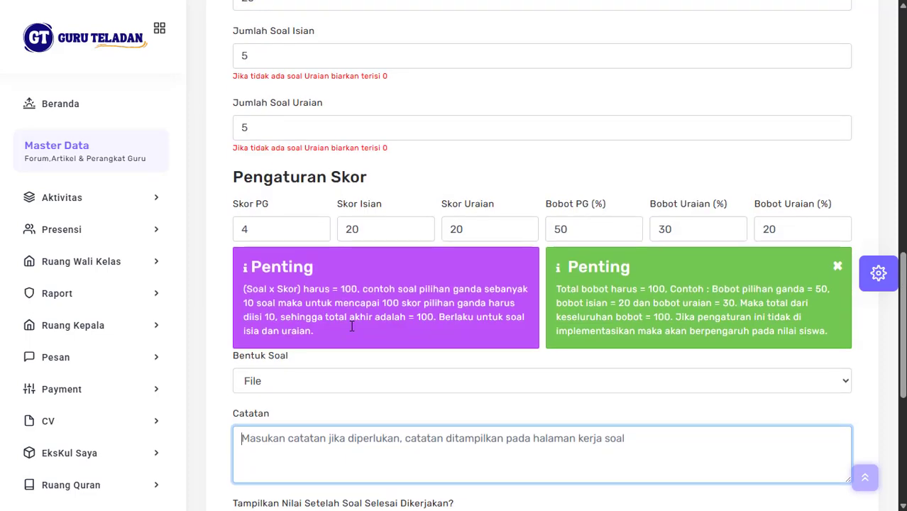
scroll(350, 324, "down", 3)
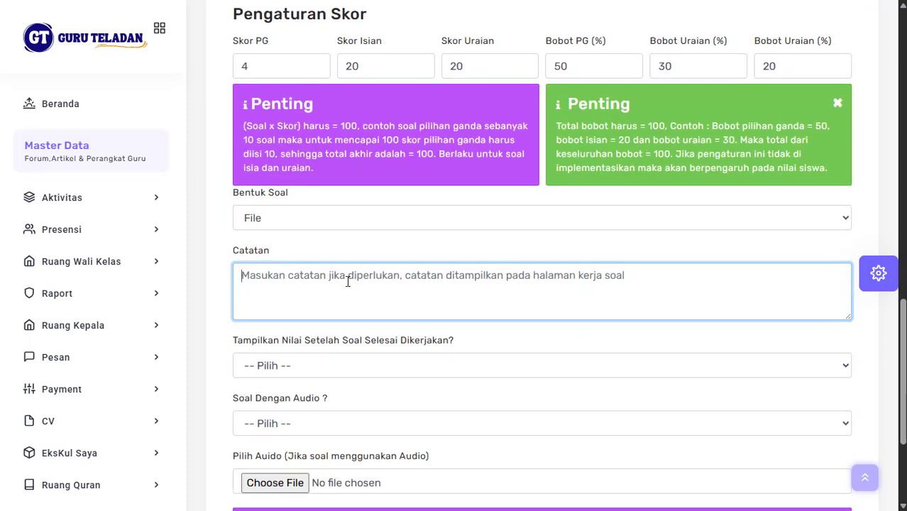
type("Tidak")
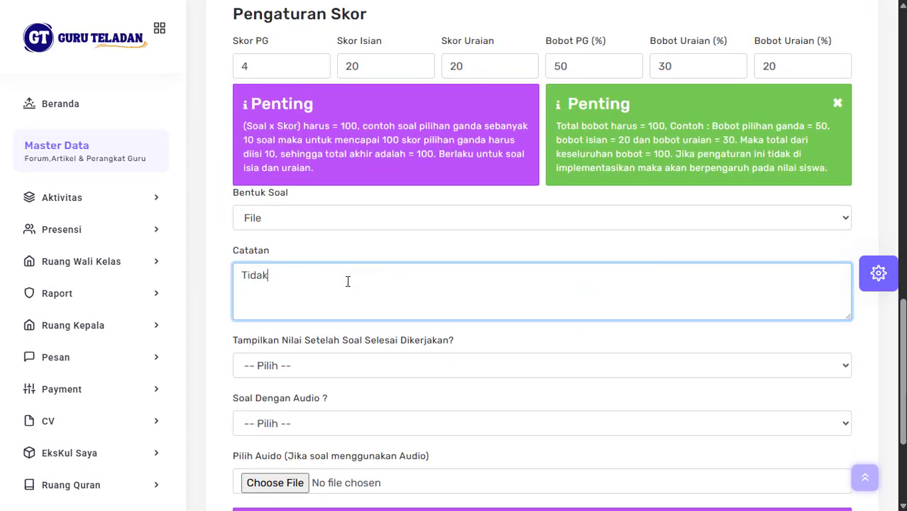
type(" boleh menyon")
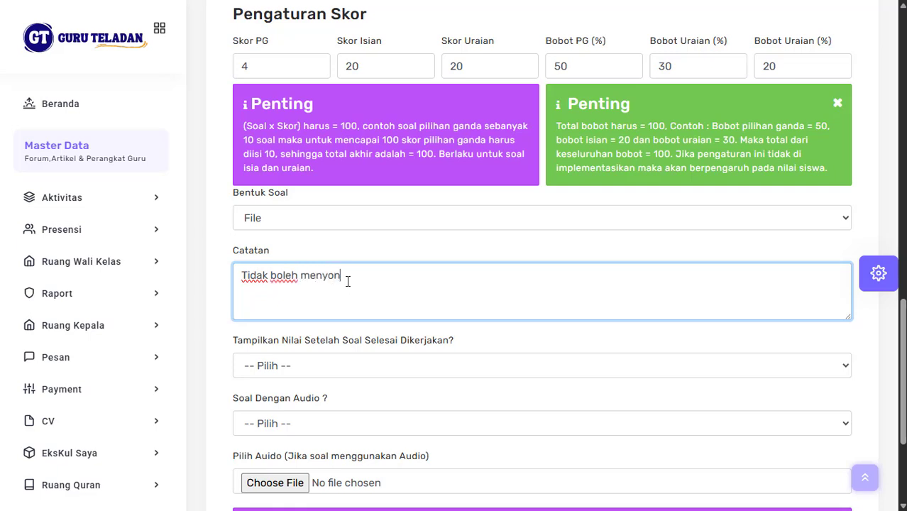
type("tek, kalau ketahuan")
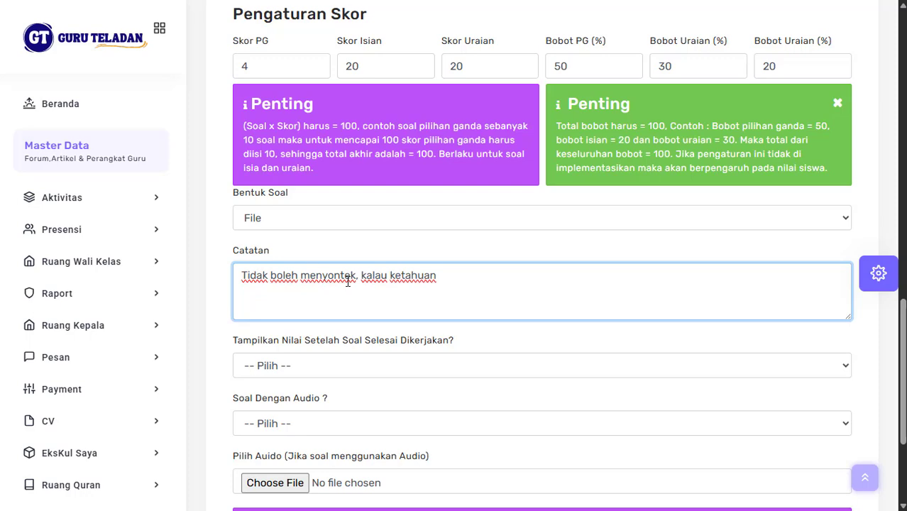
type(" nilainya 0")
Step: Set both showing scores after the exam and audio questions to Tidak
scroll(348, 282, "down", 2)
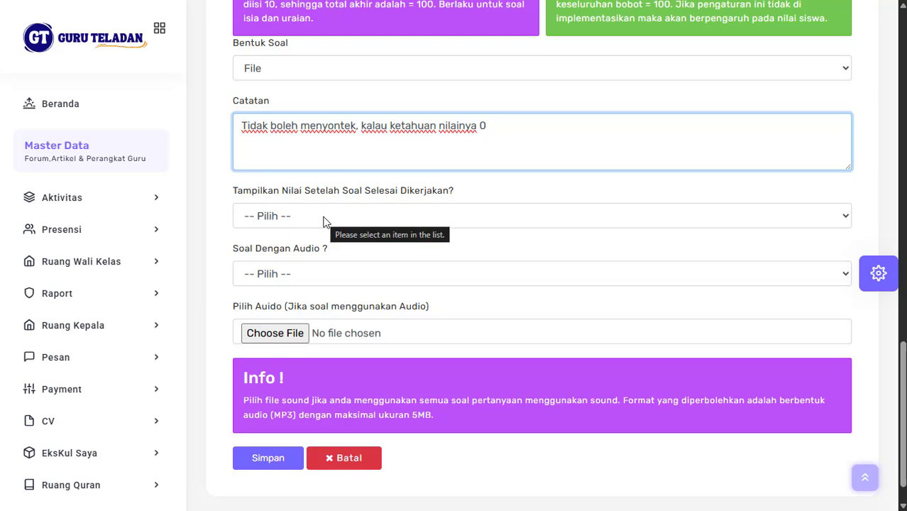
left_click(323, 222)
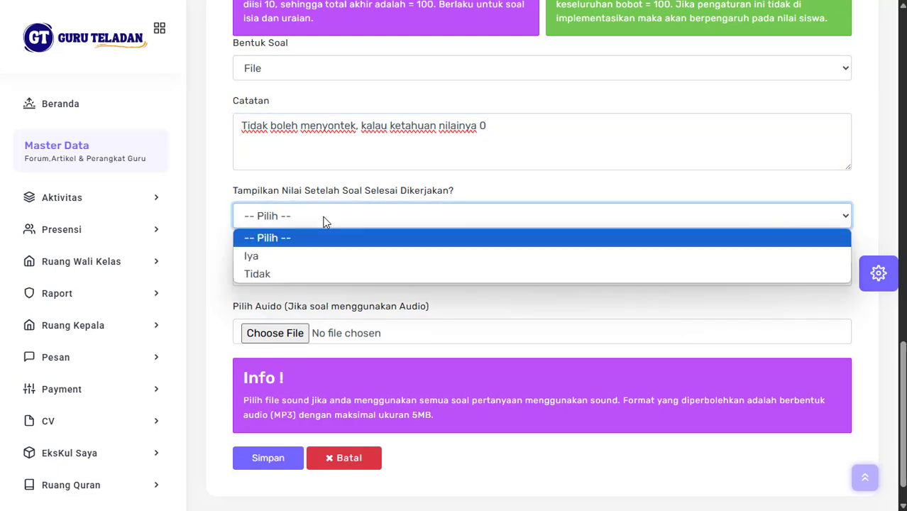
left_click(292, 271)
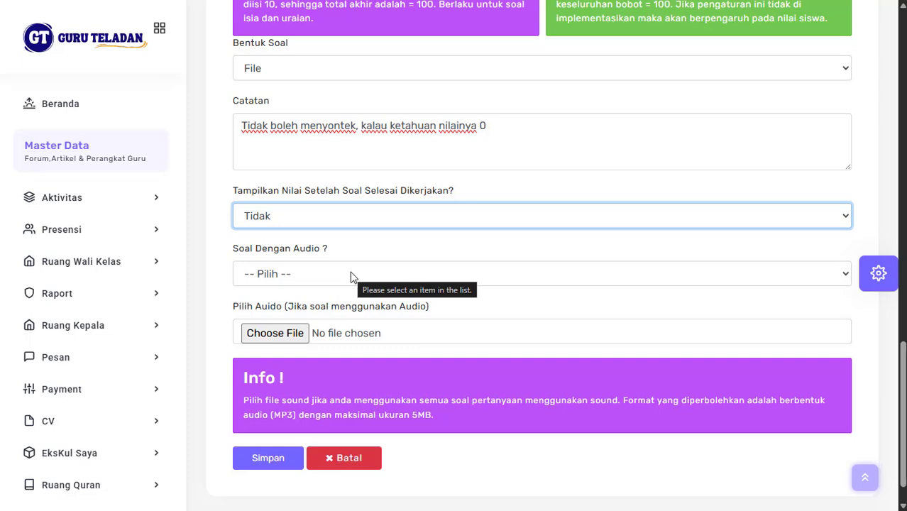
scroll(350, 276, "up", 3)
scroll(351, 275, "down", 4)
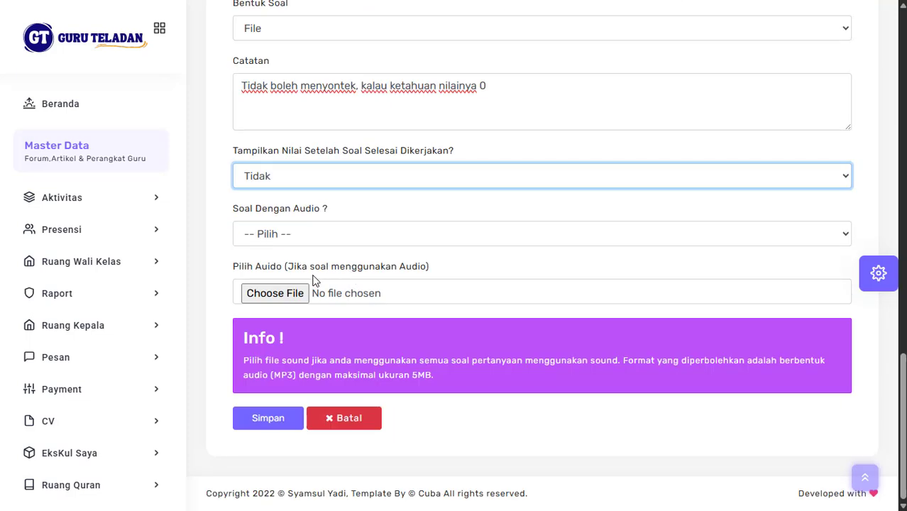
left_click(290, 240)
left_click(276, 294)
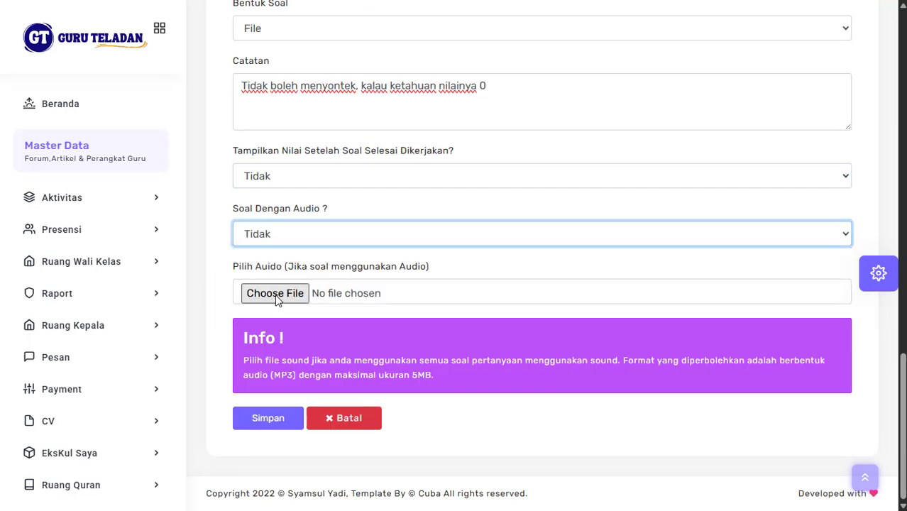
left_click(306, 235)
left_click(306, 235)
Step: Save the new exam and open Upload File for PAT Tahun Pelajaran 2024-2025
left_click(287, 421)
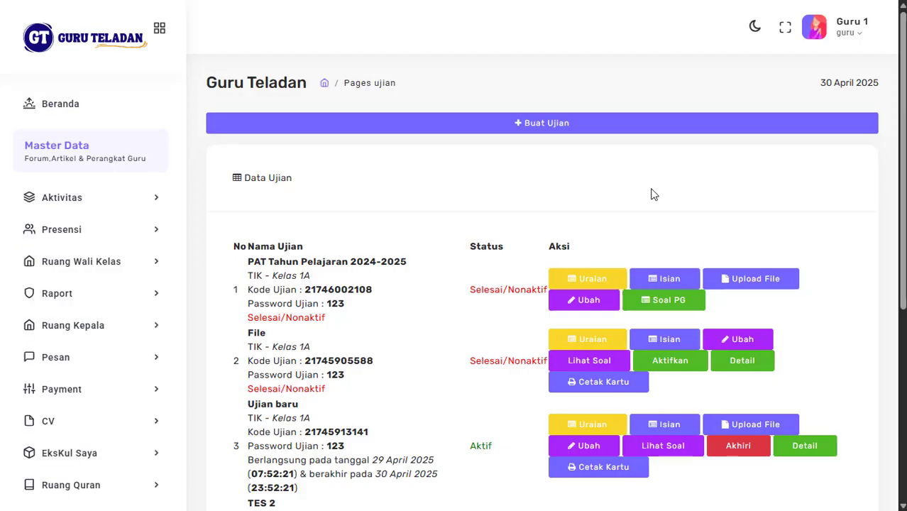
scroll(676, 239, "down", 2)
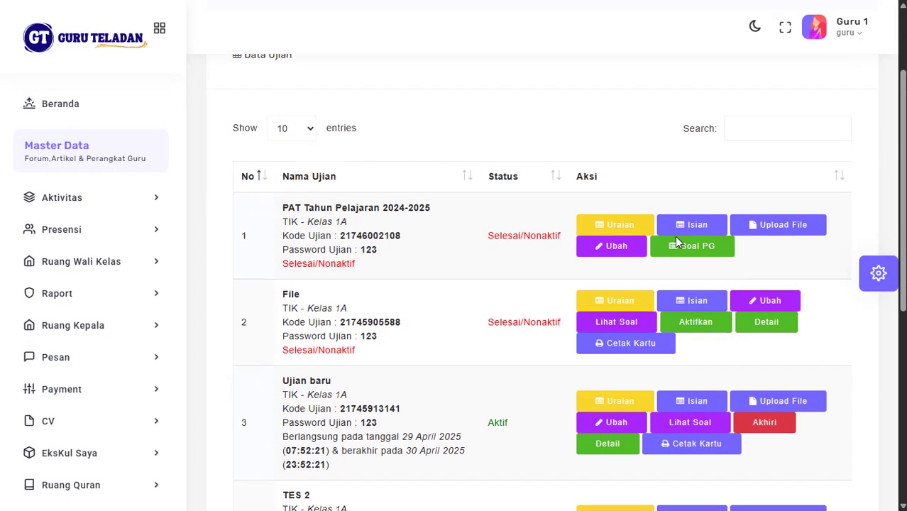
scroll(424, 266, "down", 1)
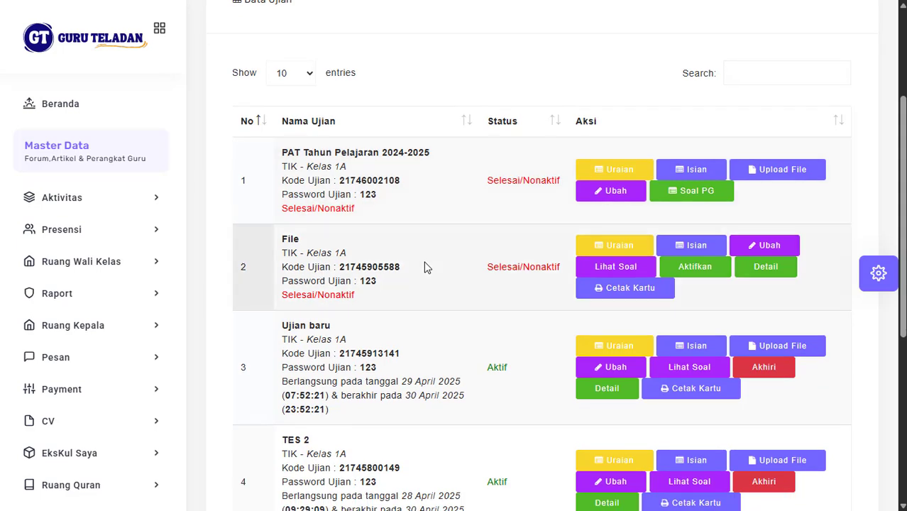
scroll(423, 266, "up", 1)
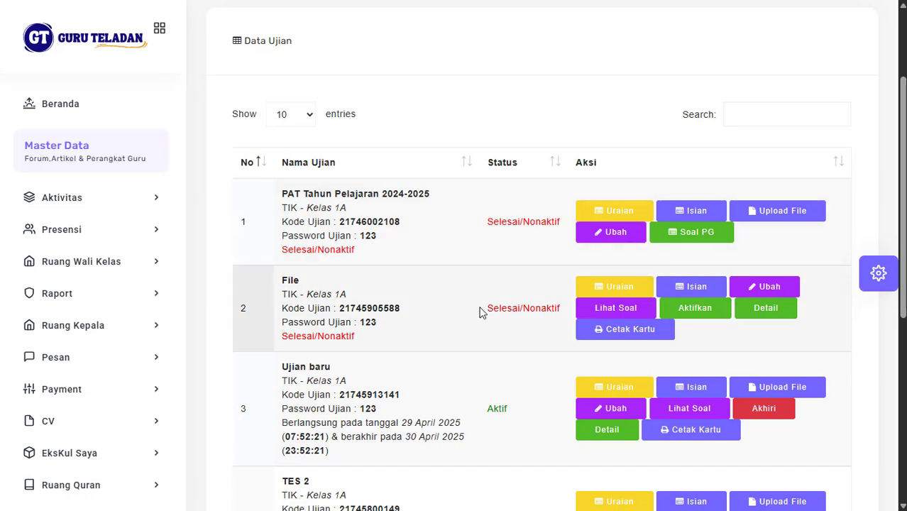
left_click(806, 213)
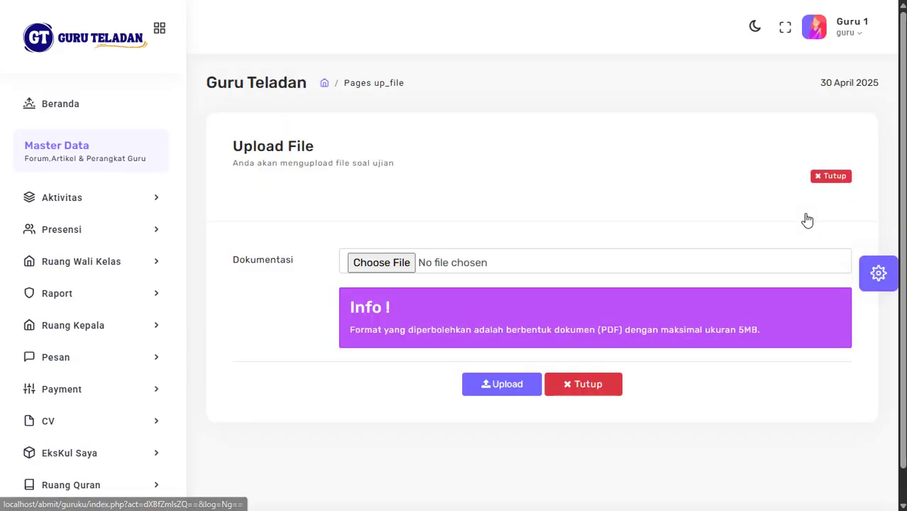
Step: Upload SOAL MATEMATIKA FIX_1.pdf from the Downloads Soal folder as the question file
left_click(391, 265)
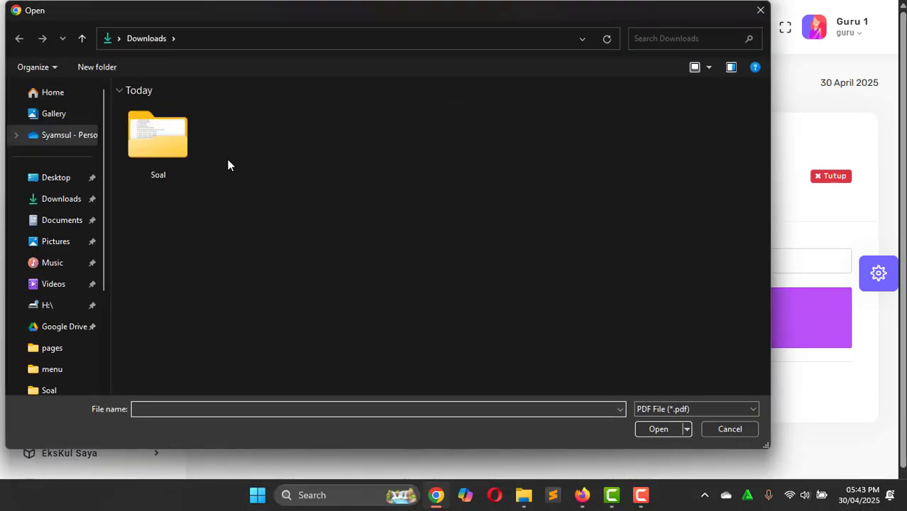
double_click(177, 151)
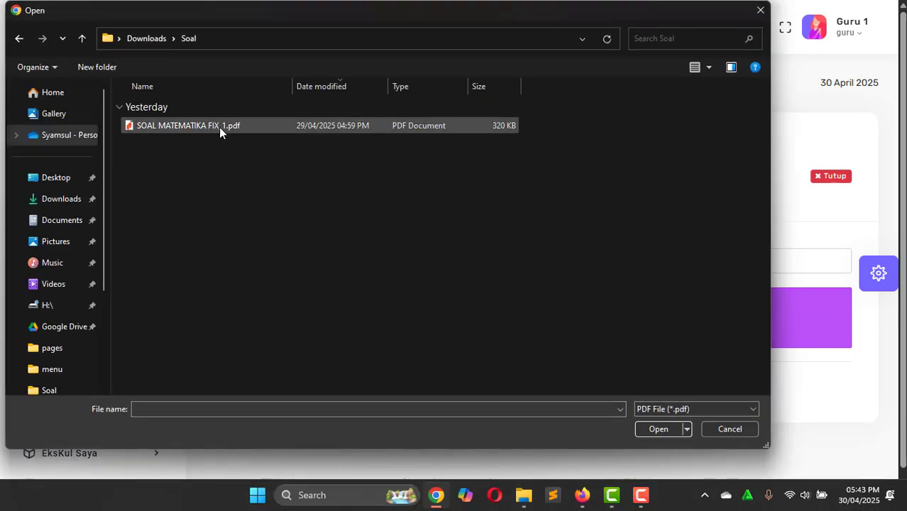
double_click(201, 127)
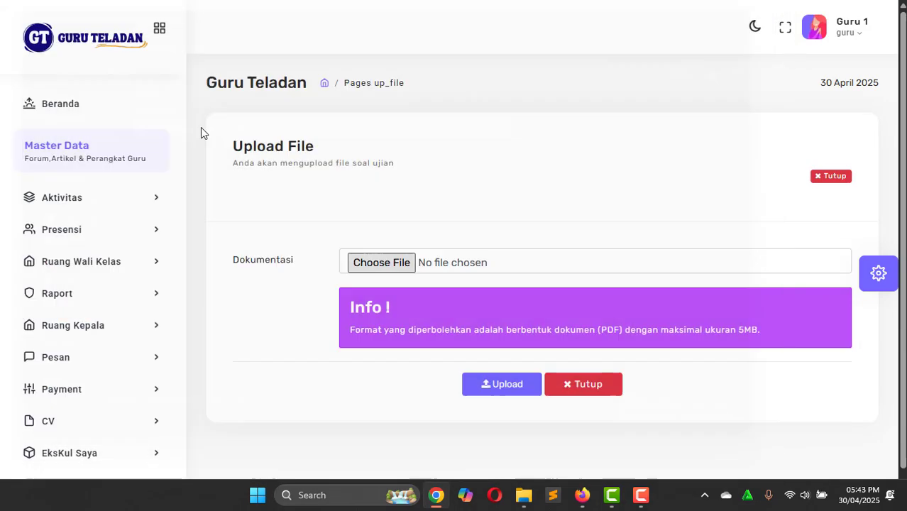
left_click(503, 387)
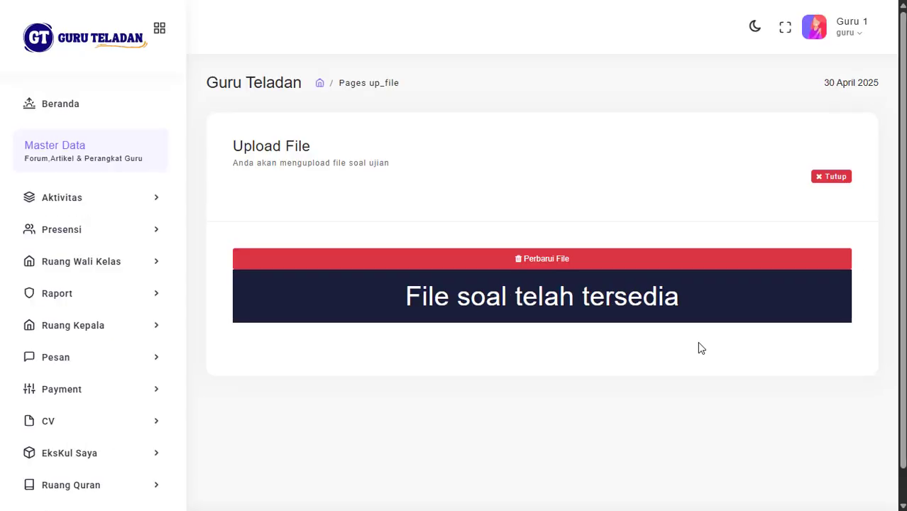
scroll(699, 344, "down", 10)
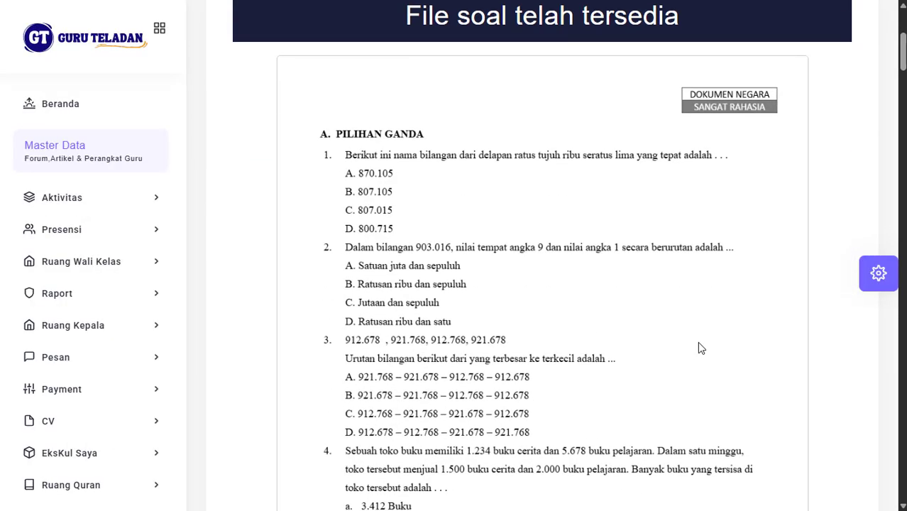
scroll(699, 344, "down", 20)
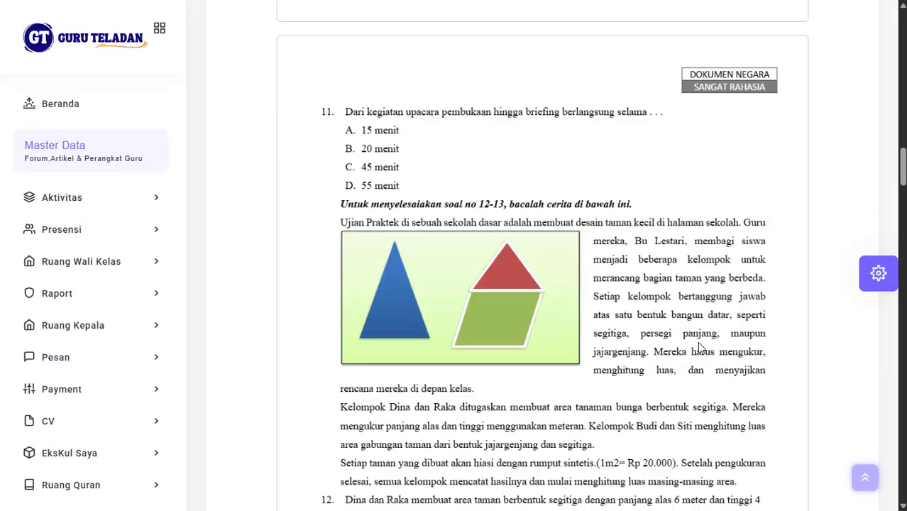
scroll(699, 344, "down", 20)
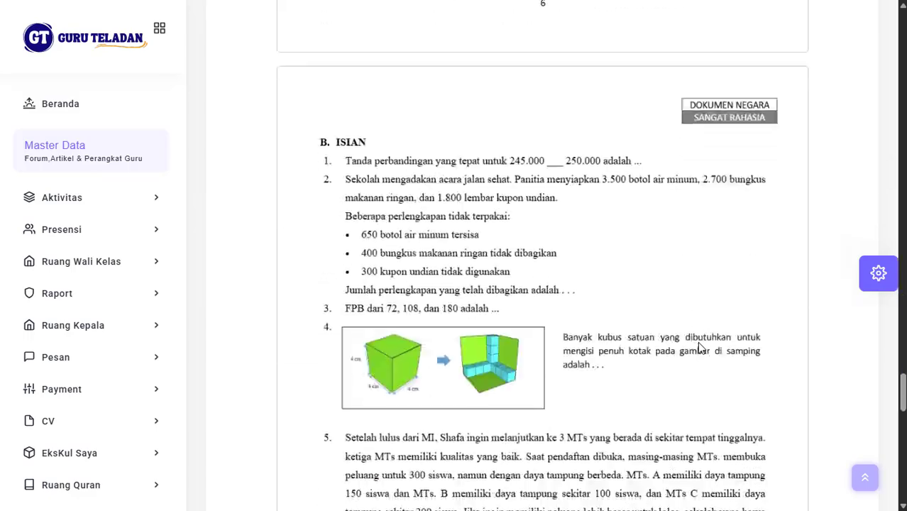
scroll(699, 348, "down", 3)
scroll(699, 347, "up", 20)
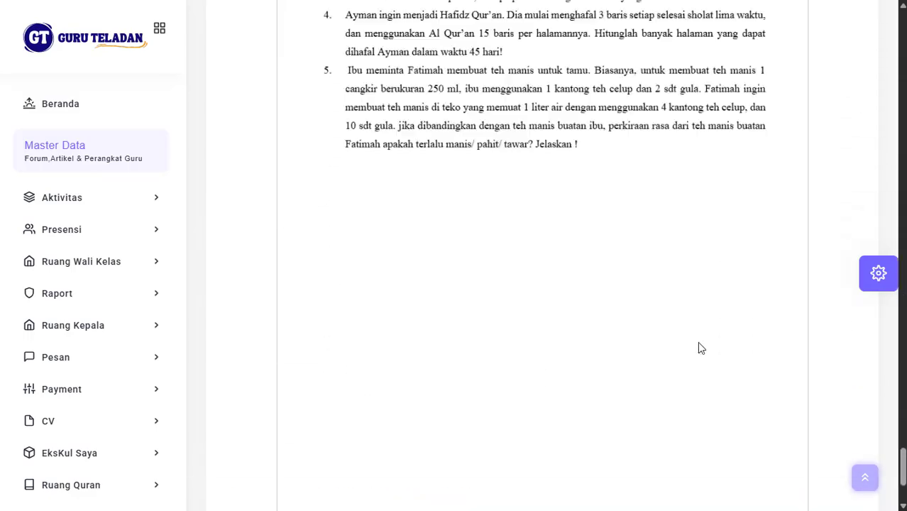
scroll(699, 347, "up", 20)
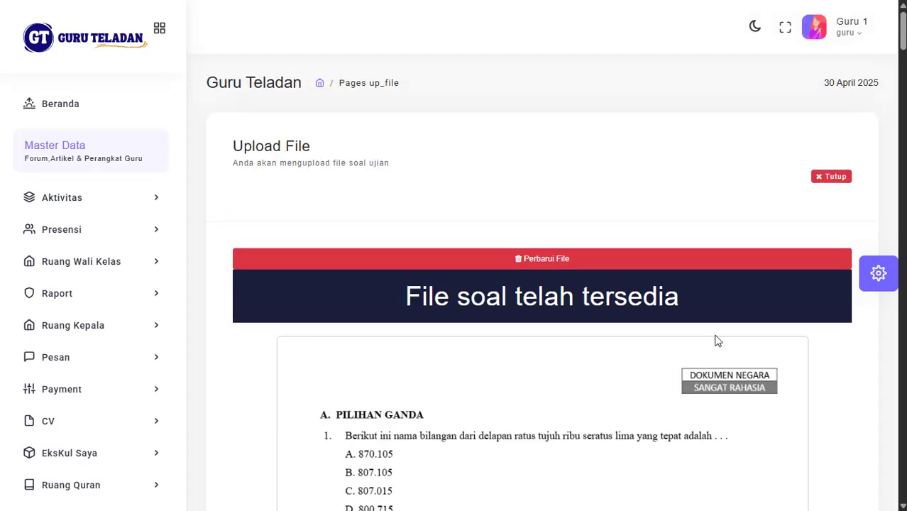
Step: Cancel replacing the uploaded question file and return to the Data Ujian list
left_click(580, 261)
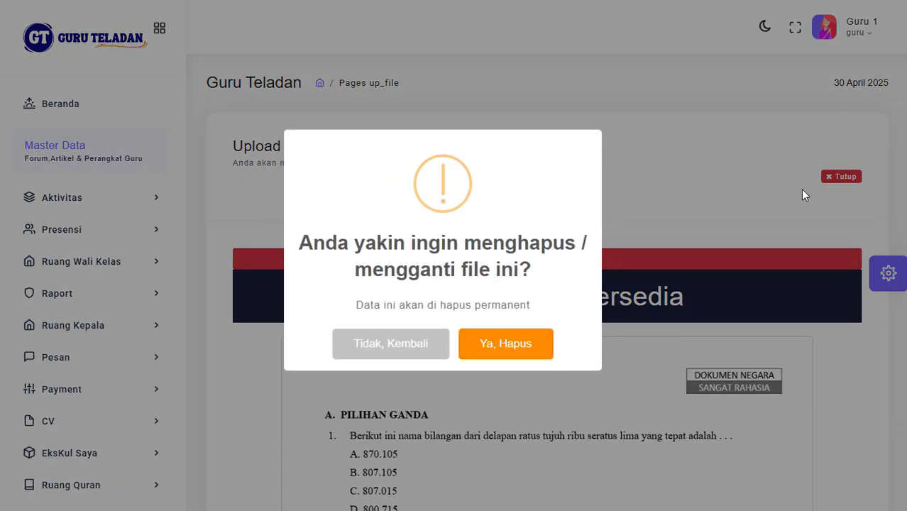
left_click(365, 342)
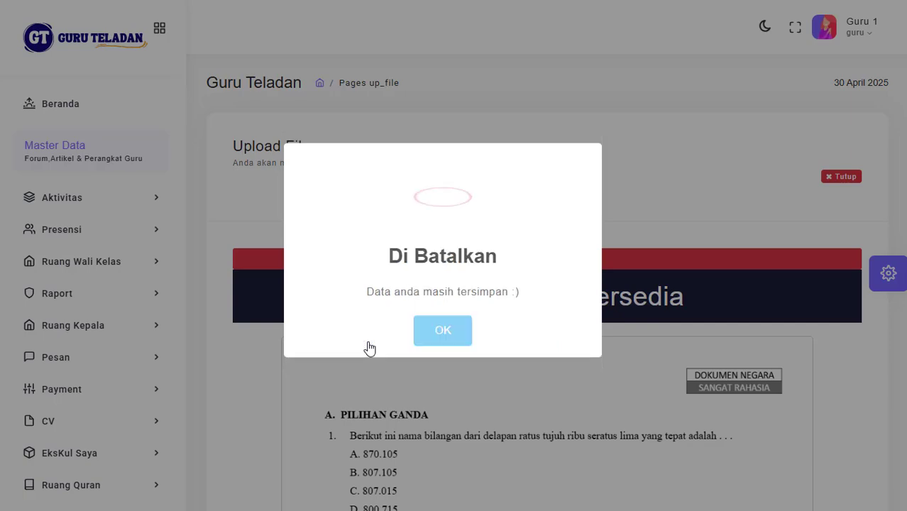
left_click(448, 339)
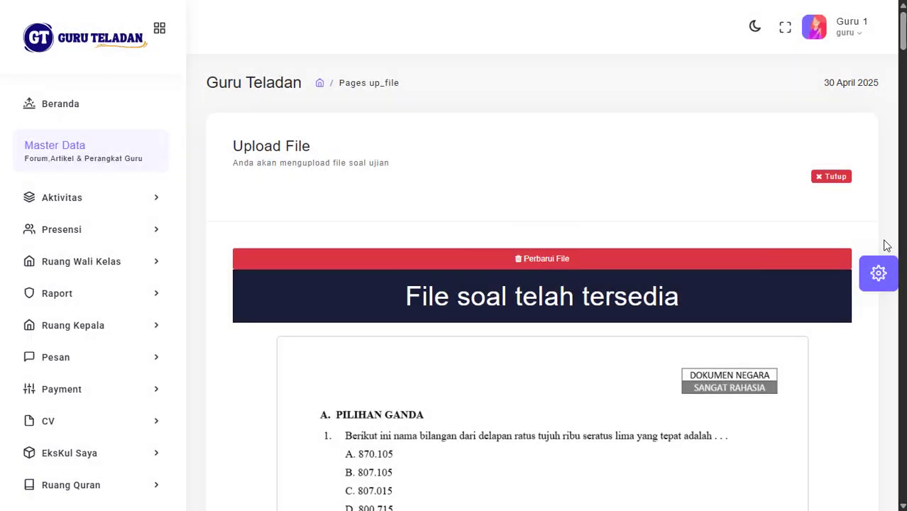
left_click(830, 177)
scroll(656, 228, "down", 2)
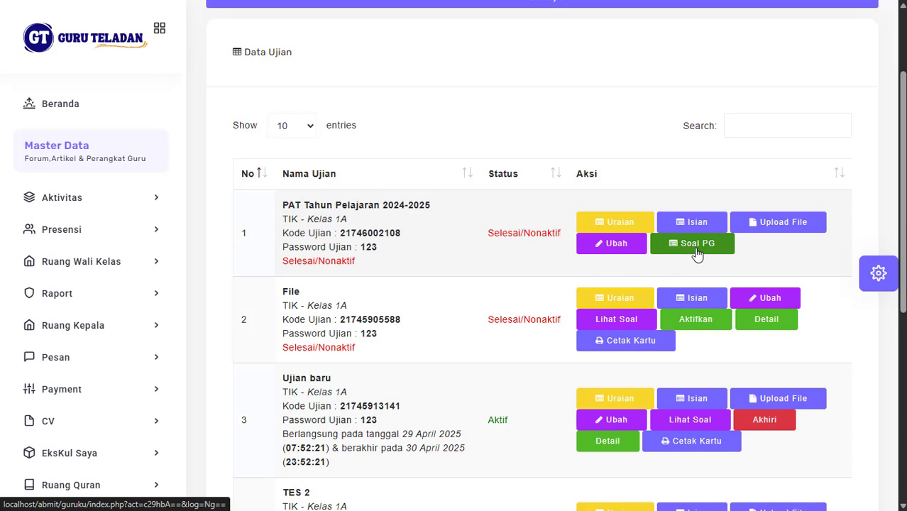
Step: Open the PAT exam's Soal PG and start a new question at number 1
left_click(697, 254)
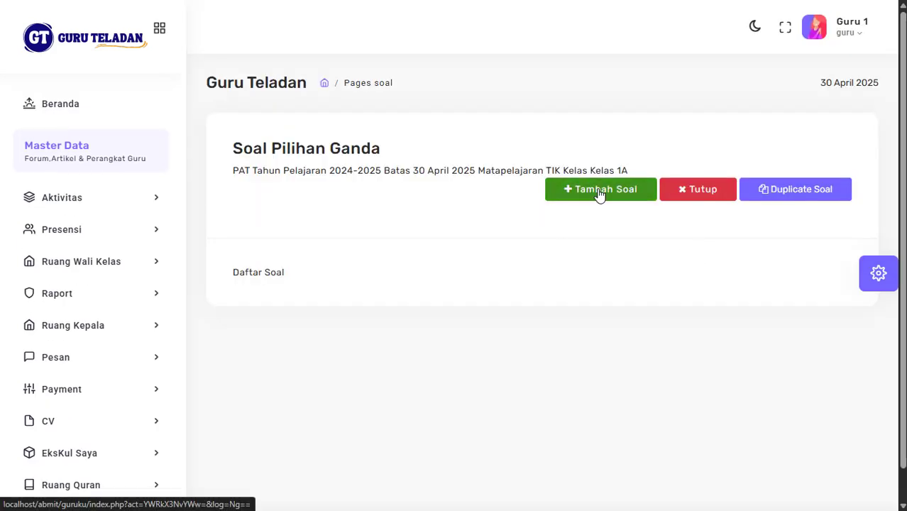
scroll(398, 331, "down", 2)
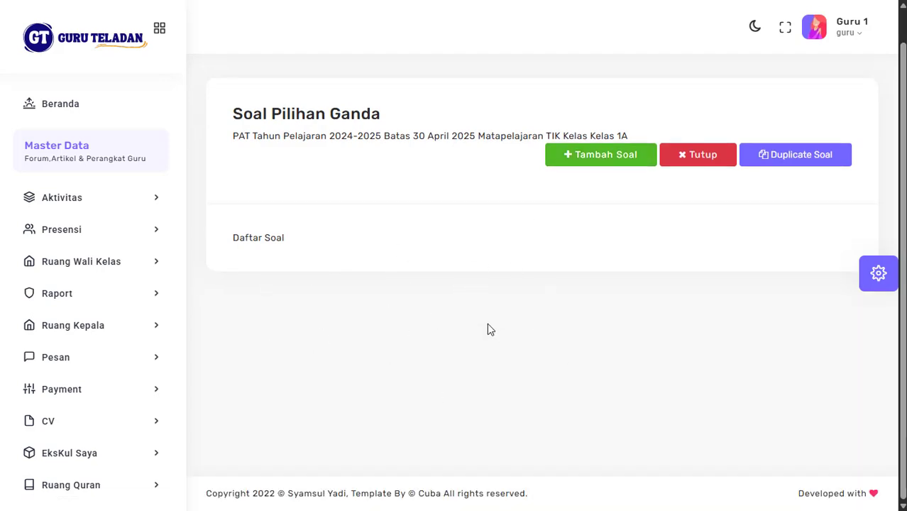
left_click(618, 162)
scroll(477, 225, "down", 2)
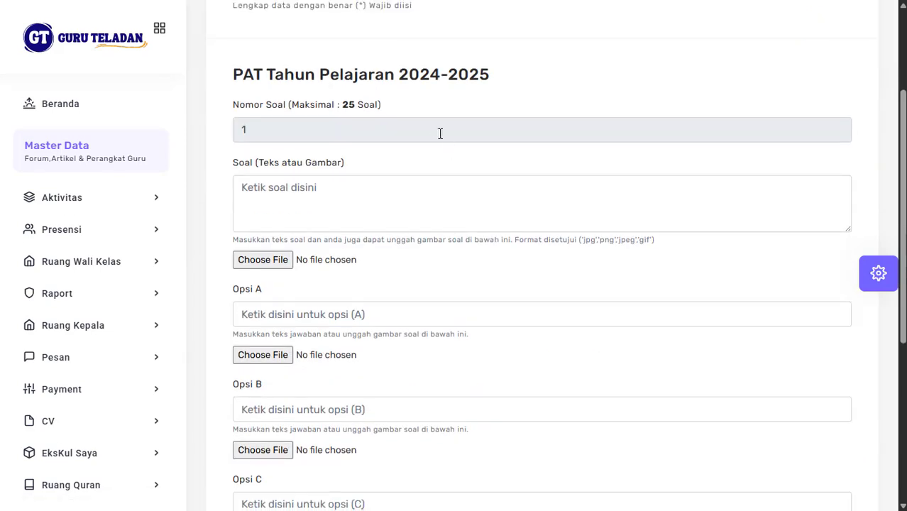
scroll(436, 129, "down", 3)
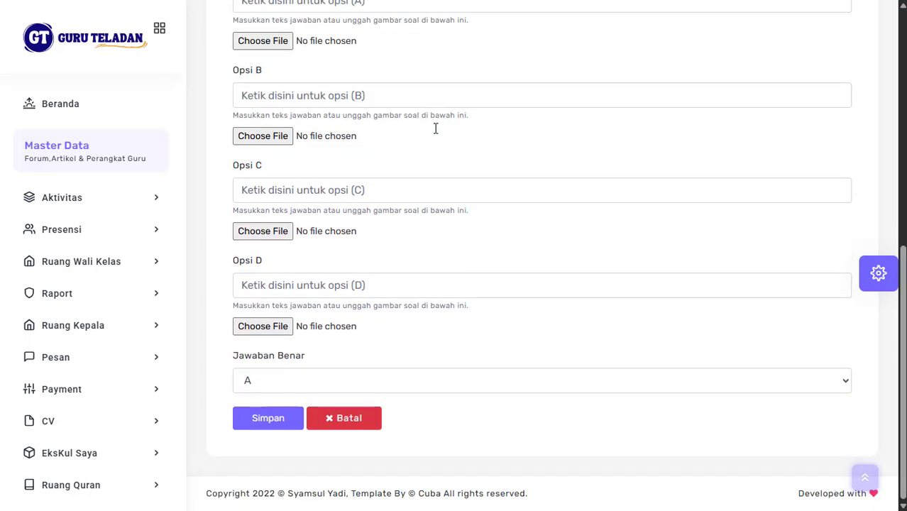
scroll(430, 352, "up", 3)
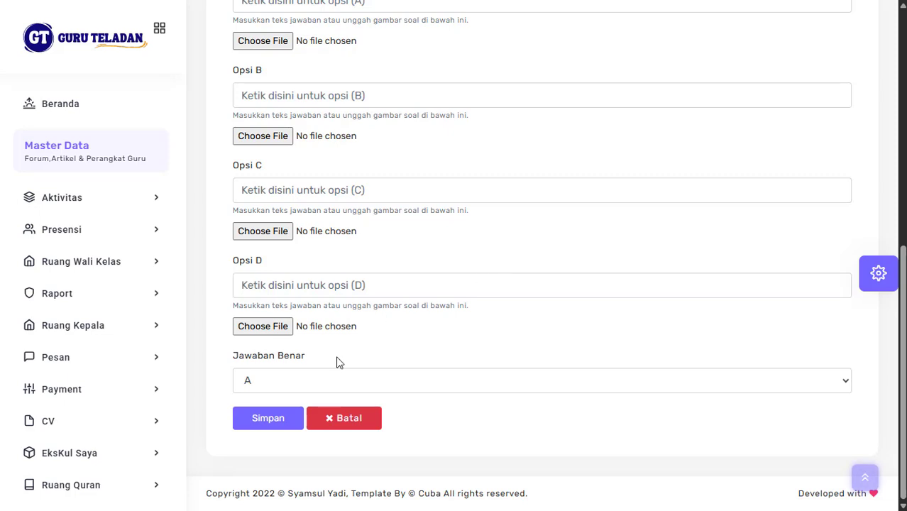
scroll(477, 218, "up", 15)
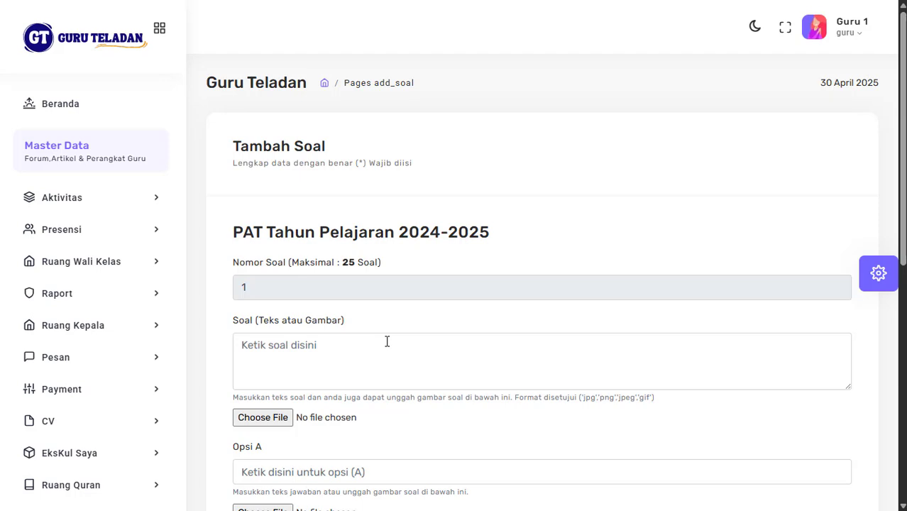
scroll(361, 351, "down", 1)
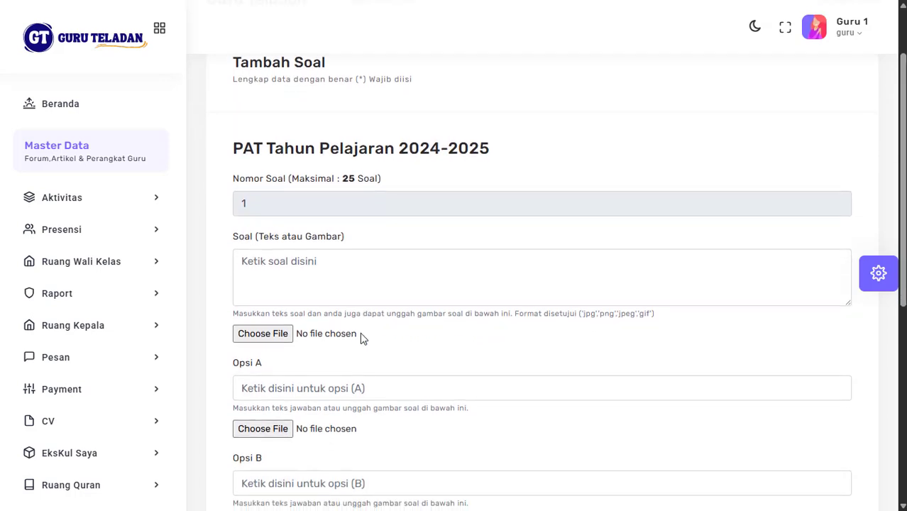
left_click(350, 280)
type("jnsd")
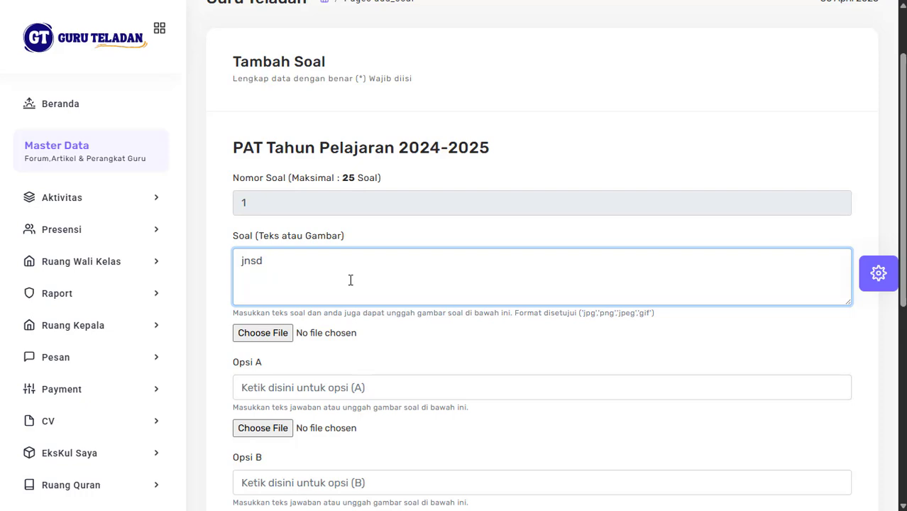
key("BackSpace")
key("BackSpace")
key("BackSpace")
key("BackSpace")
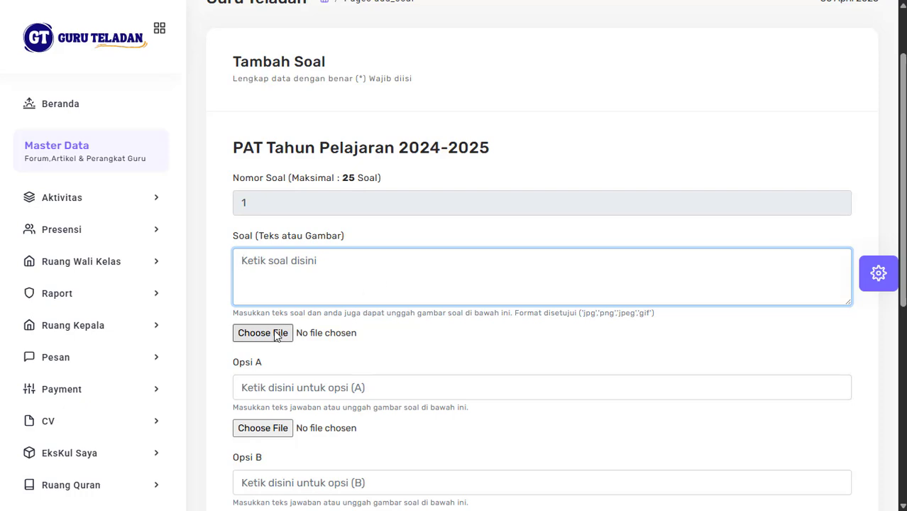
scroll(344, 314, "down", 1)
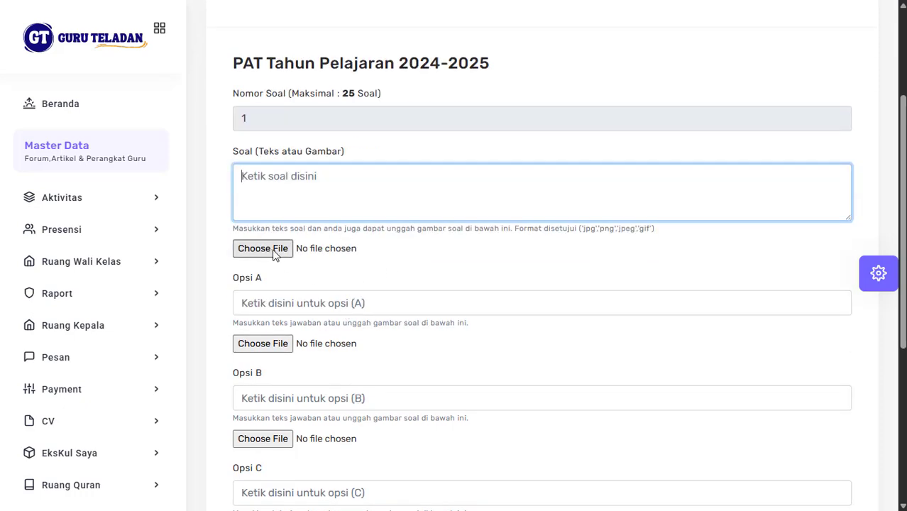
scroll(379, 254, "down", 2)
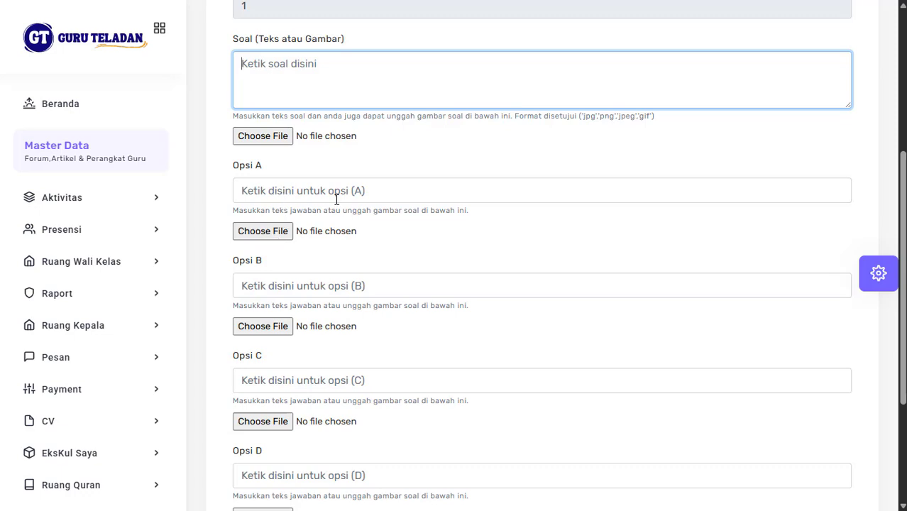
scroll(339, 238, "down", 3)
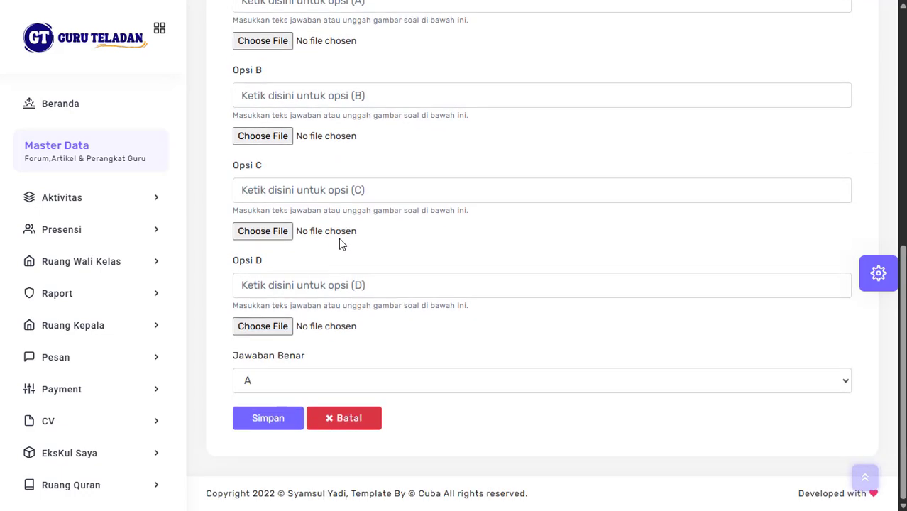
scroll(339, 238, "up", 1)
scroll(338, 237, "up", 1)
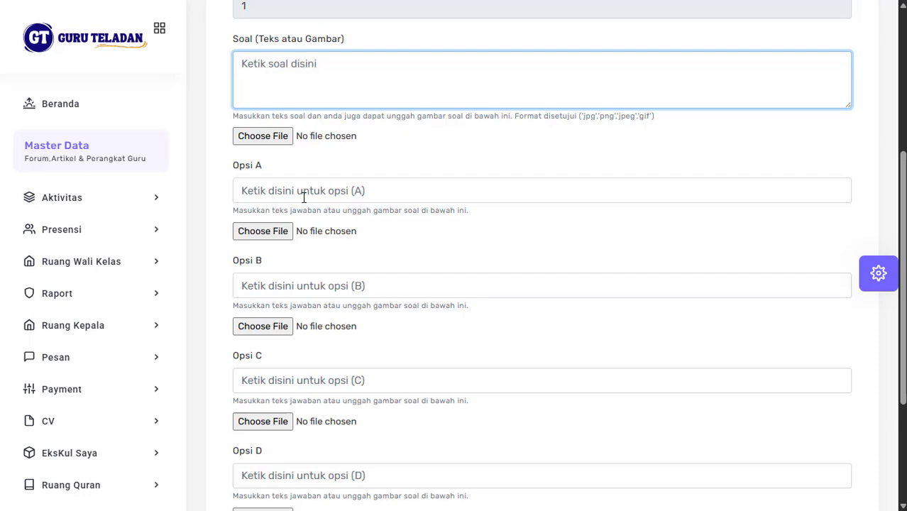
scroll(378, 277, "down", 3)
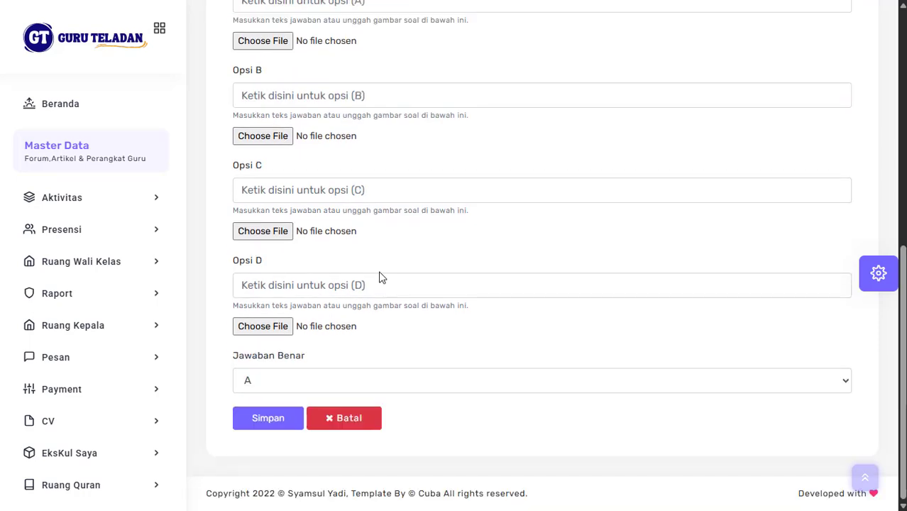
scroll(461, 179, "up", 5)
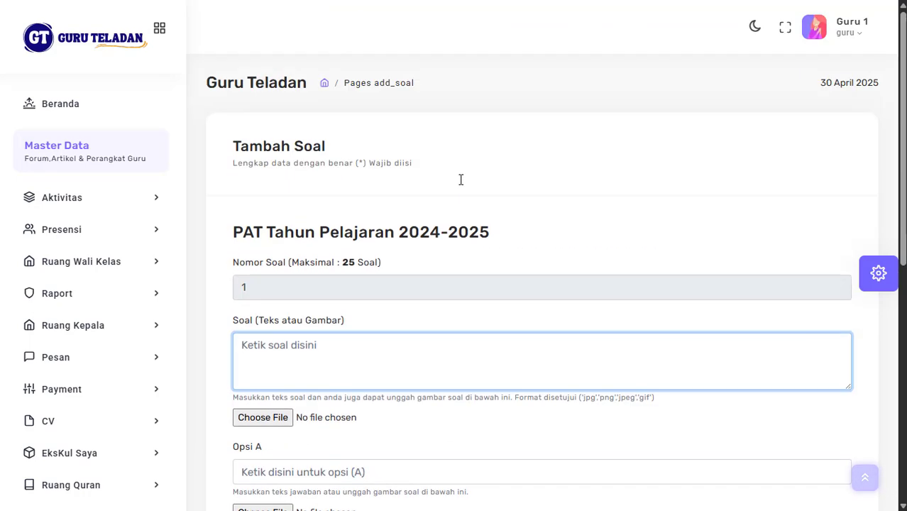
scroll(460, 179, "down", 5)
scroll(461, 179, "up", 5)
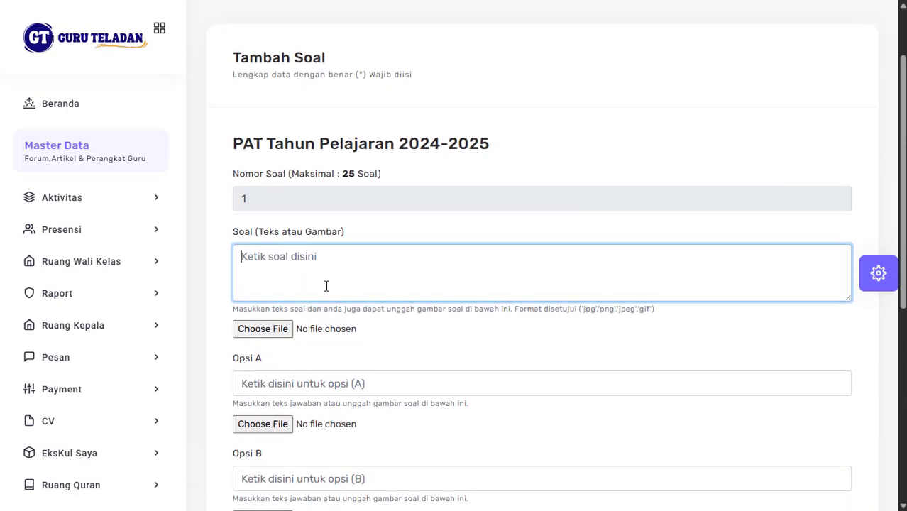
scroll(326, 286, "down", 5)
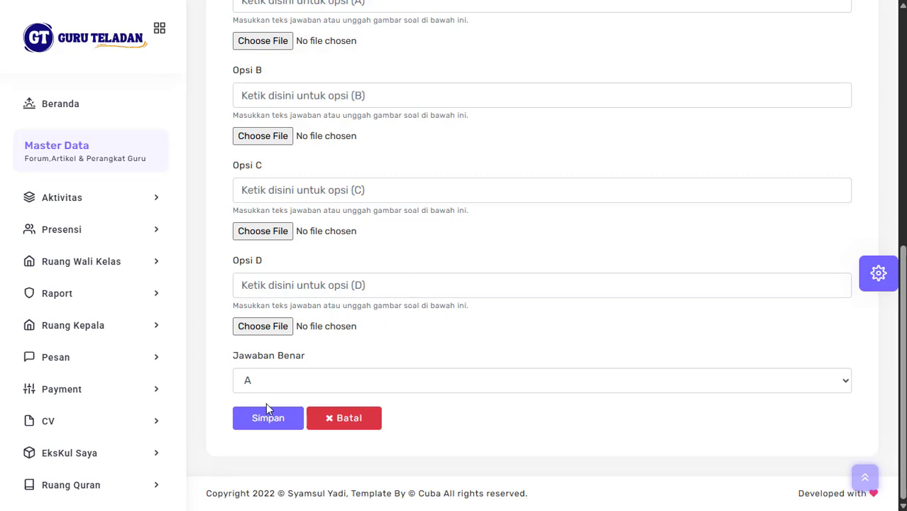
left_click(248, 378)
left_click(248, 377)
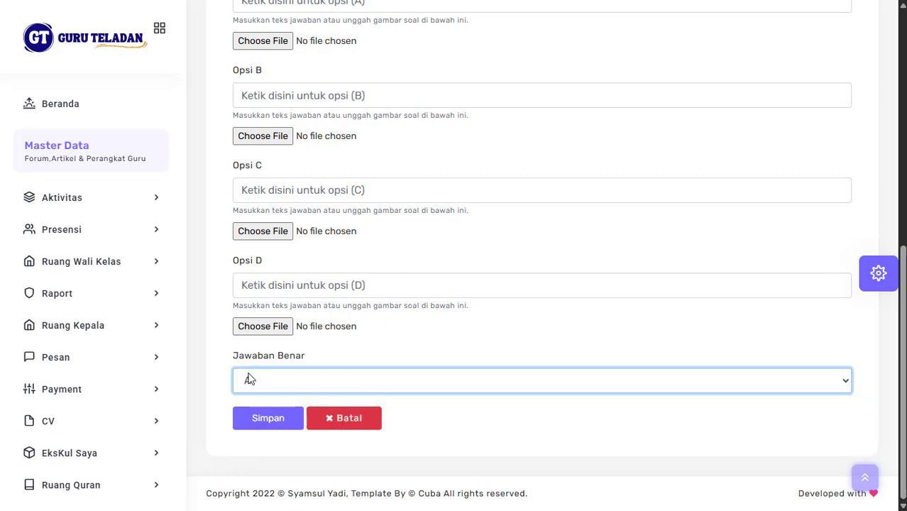
Step: Save blank multiple-choice questions until the 25-question set is reported full
left_click(281, 421)
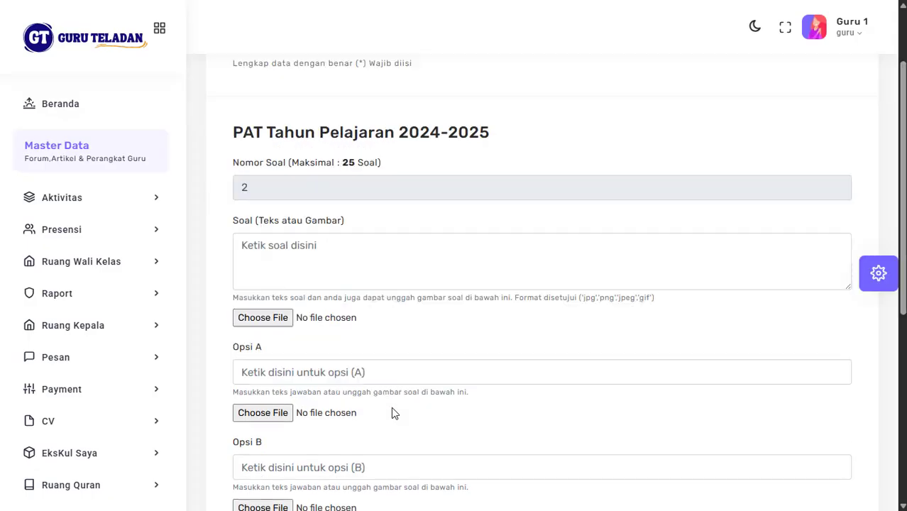
scroll(393, 413, "down", 5)
left_click(267, 451)
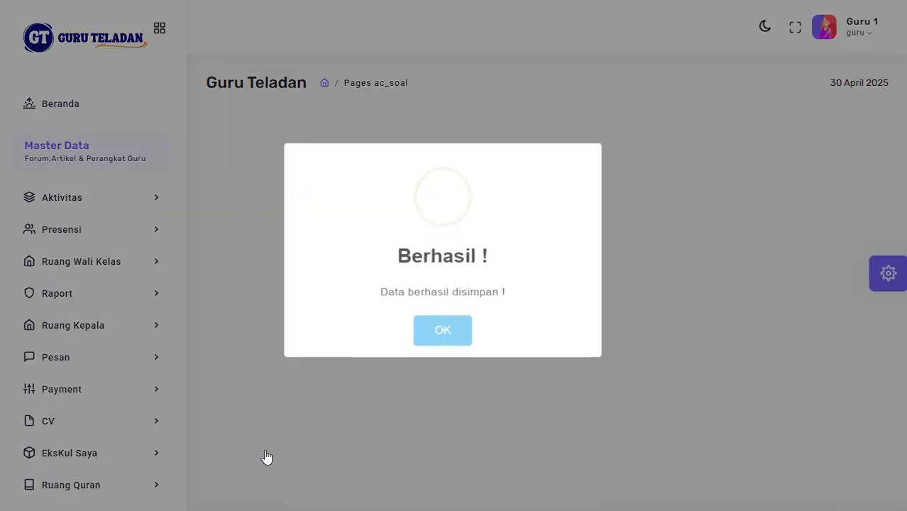
scroll(512, 338, "down", 3)
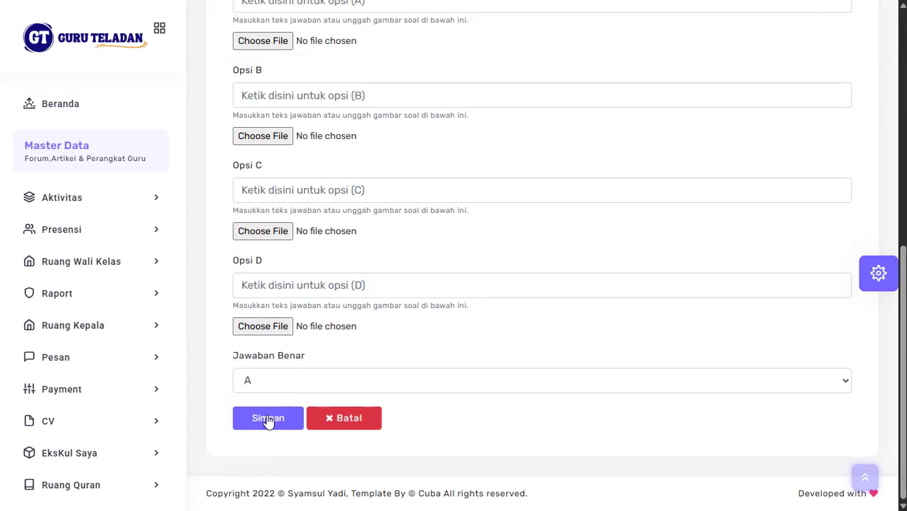
left_click(269, 421)
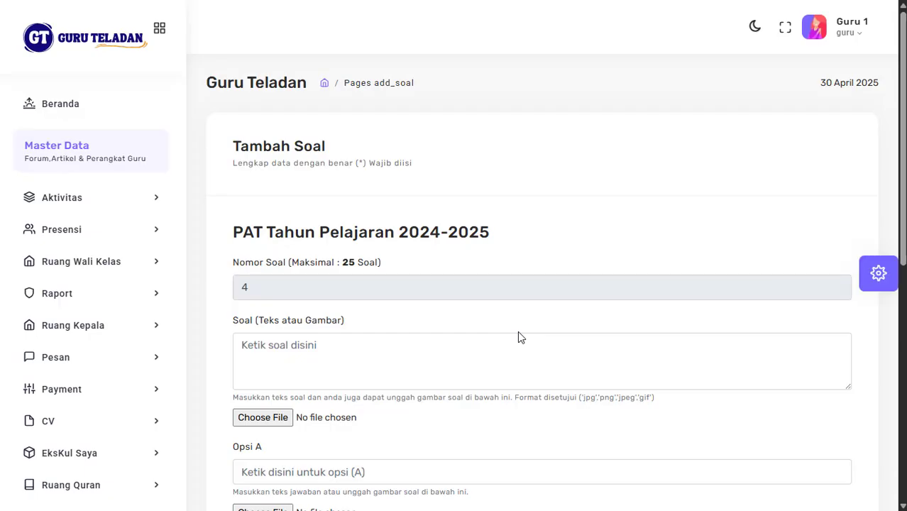
scroll(518, 337, "down", 5)
left_click(279, 423)
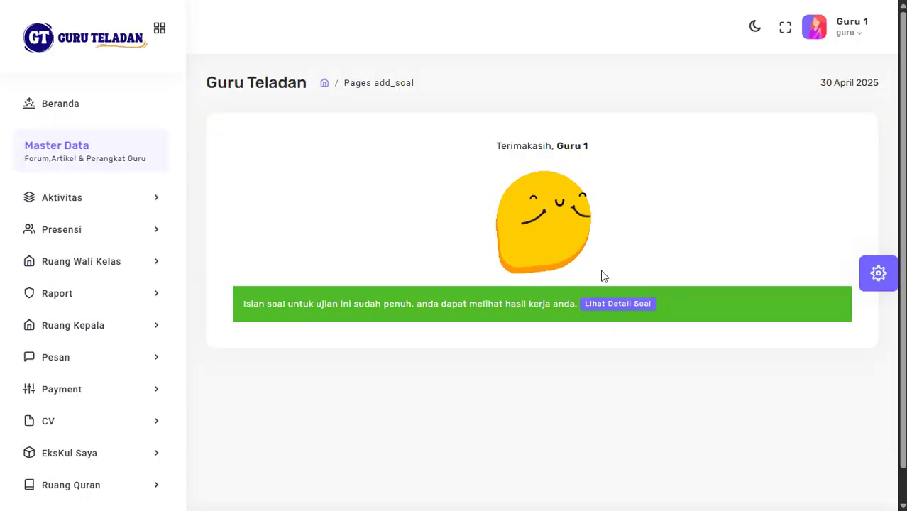
Step: Open Lihat Detail Soal and review all 25 blank questions with answer A
left_click(616, 310)
scroll(616, 313, "down", 20)
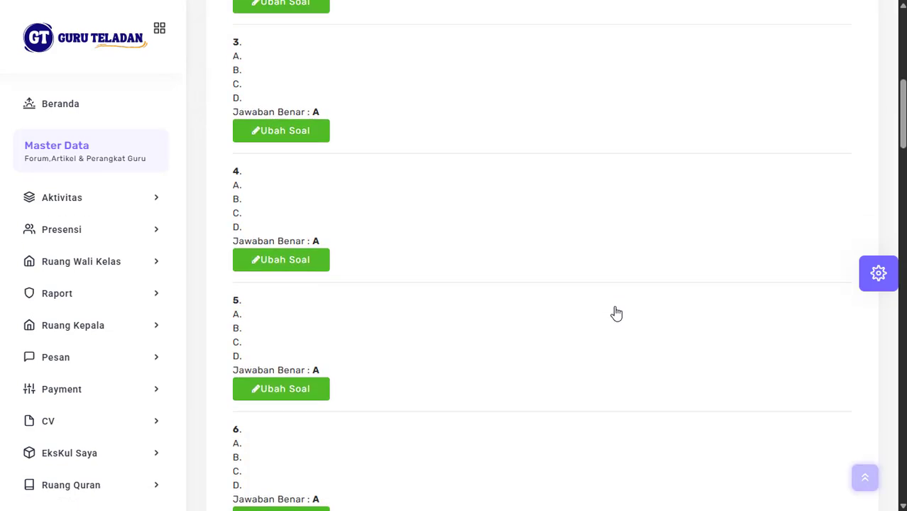
scroll(615, 313, "down", 5)
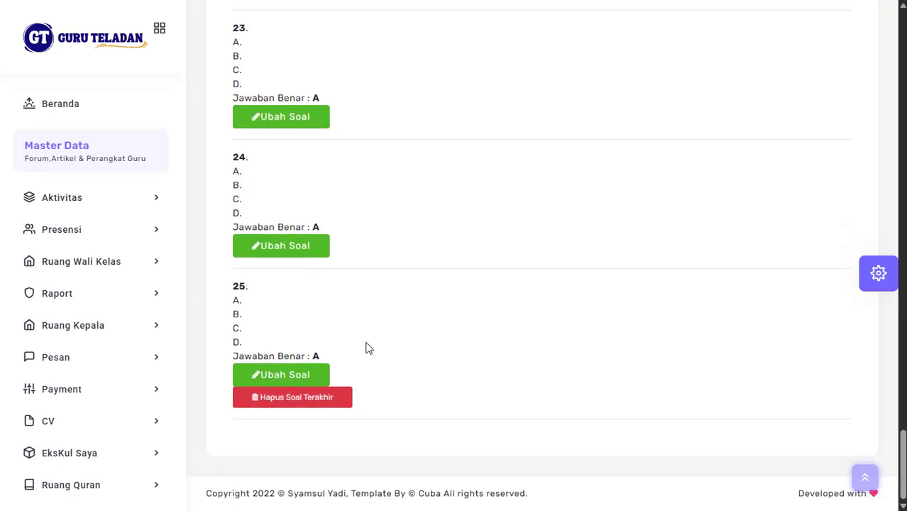
scroll(458, 340, "up", 20)
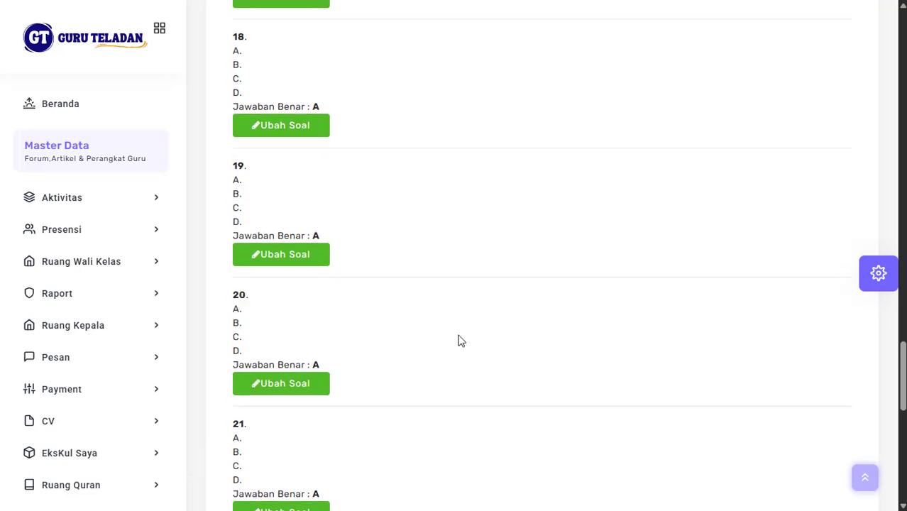
scroll(459, 340, "up", 9)
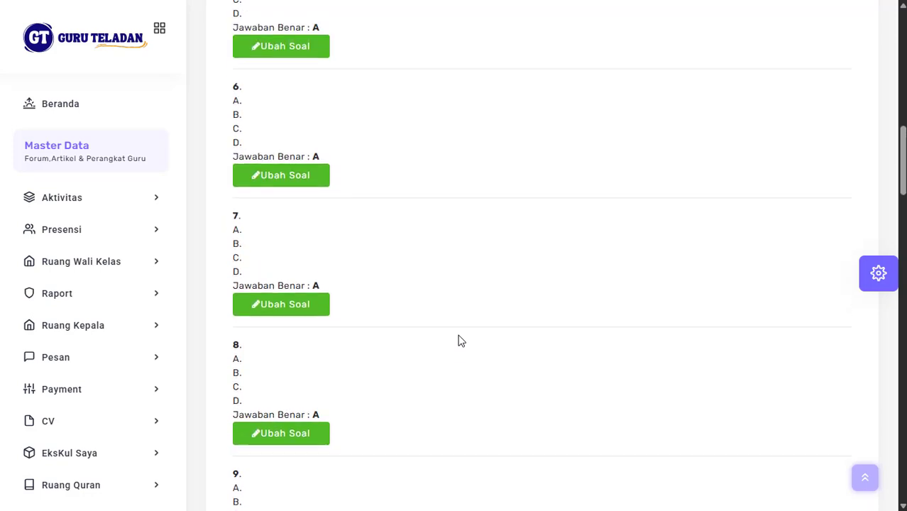
Step: Edit question 6 via Ubah Soal, setting Jawaban Benar to B, and save
scroll(458, 340, "down", 2)
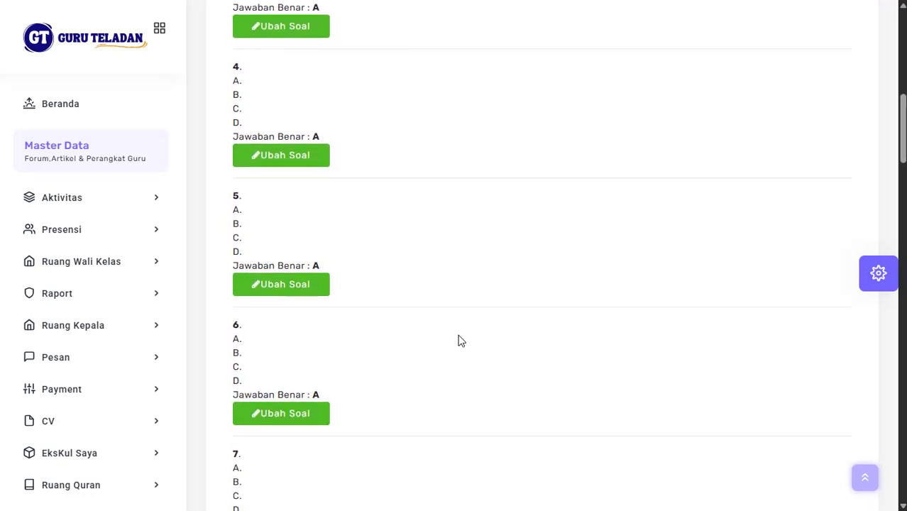
left_click(293, 413)
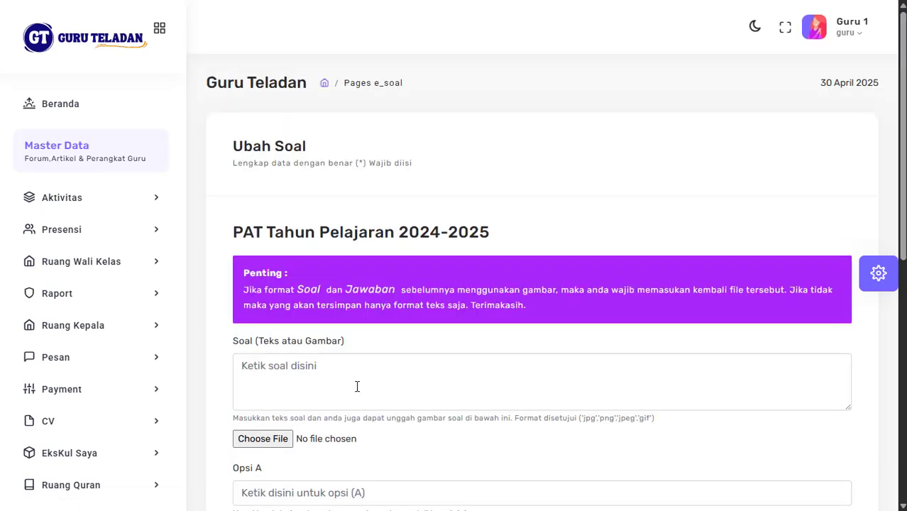
scroll(287, 436, "down", 7)
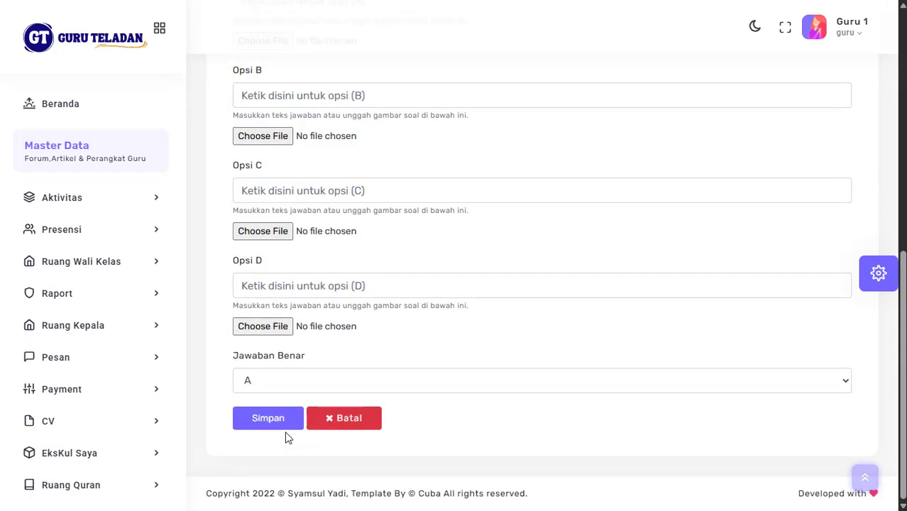
left_click(257, 385)
left_click(269, 324)
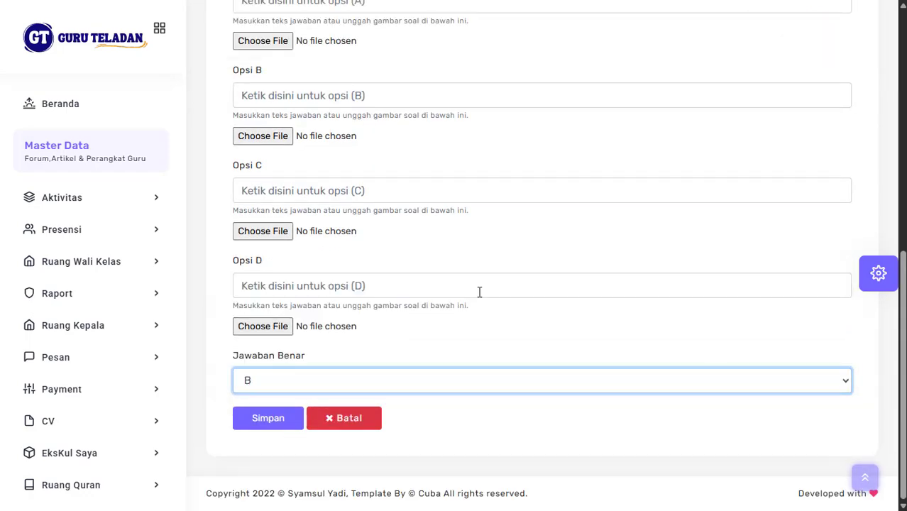
scroll(479, 292, "up", 6)
scroll(479, 292, "down", 4)
scroll(479, 292, "up", 5)
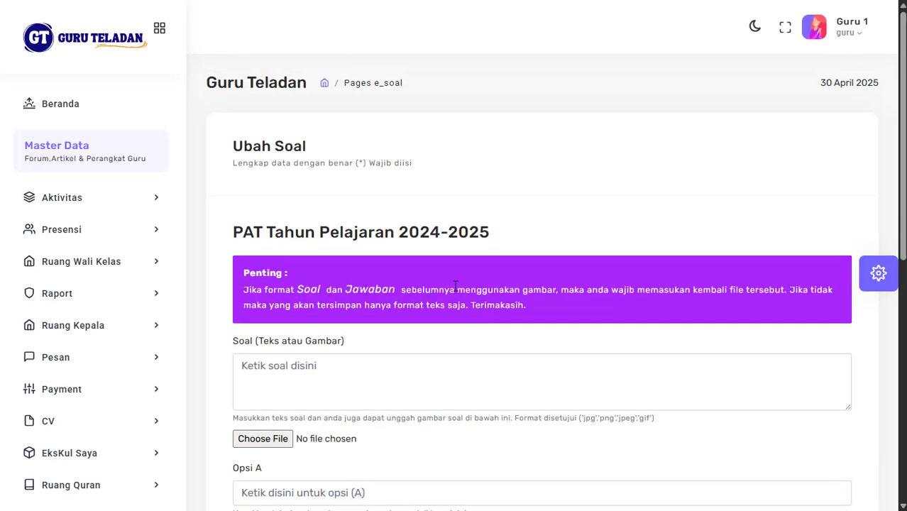
scroll(374, 353, "down", 3)
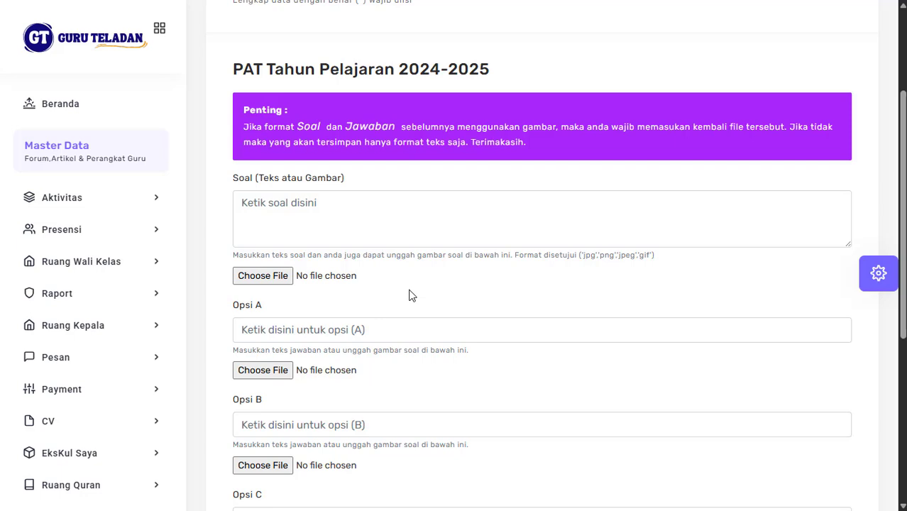
scroll(410, 295, "down", 1)
scroll(521, 288, "down", 5)
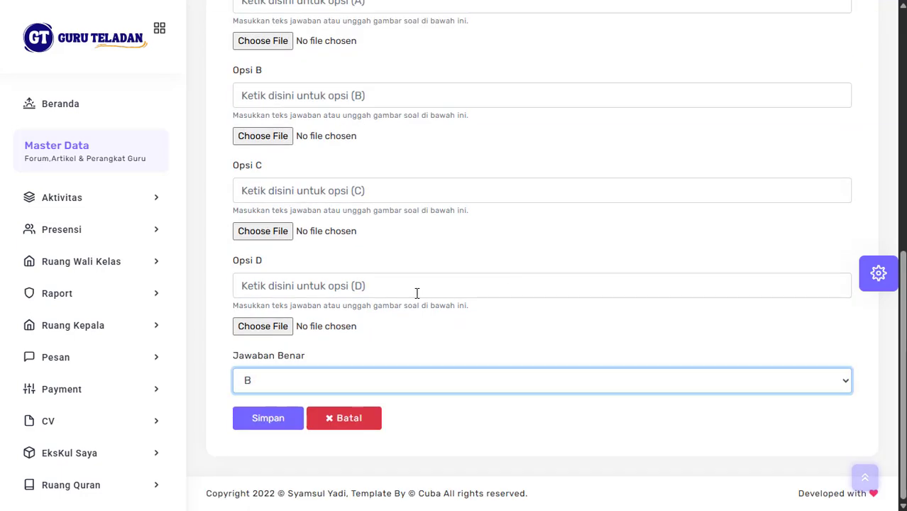
left_click(270, 425)
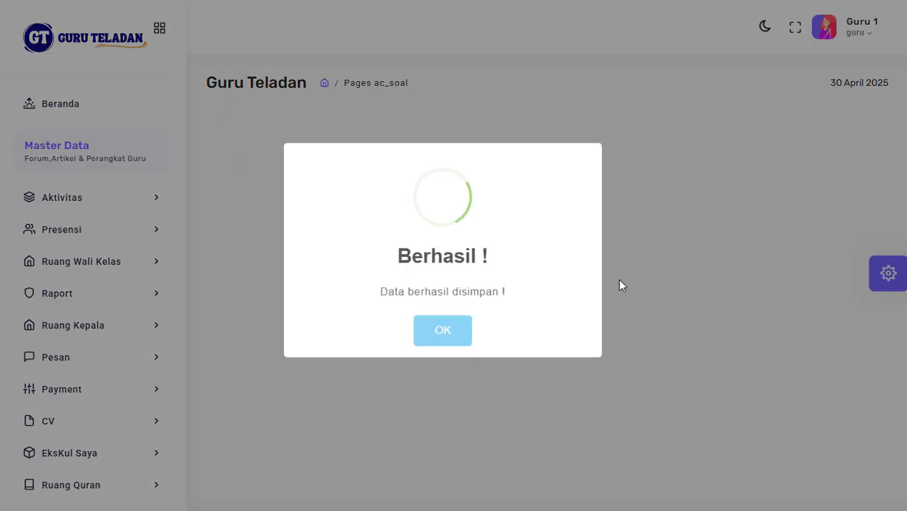
Step: Close the multiple-choice list and open the PAT exam's Soal Isian page
scroll(596, 323, "down", 5)
scroll(596, 324, "down", 9)
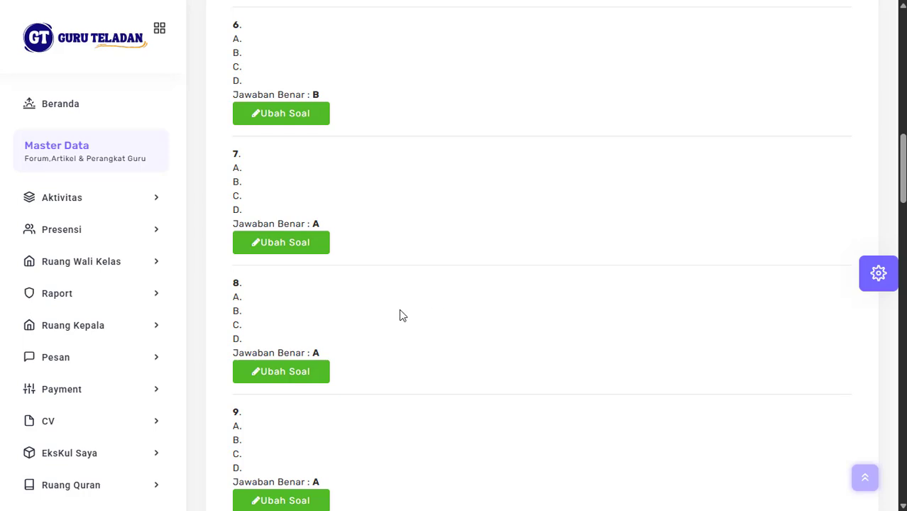
scroll(401, 314, "down", 1)
scroll(401, 315, "up", 3)
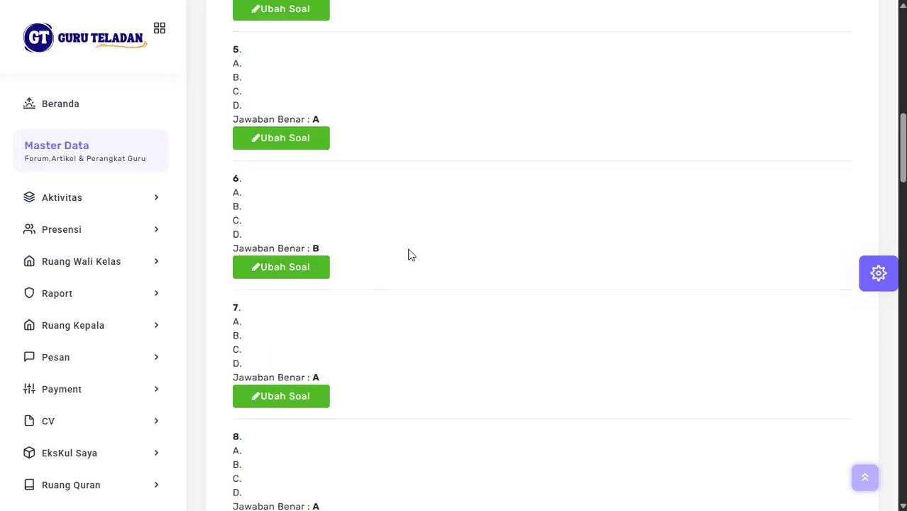
scroll(409, 253, "up", 10)
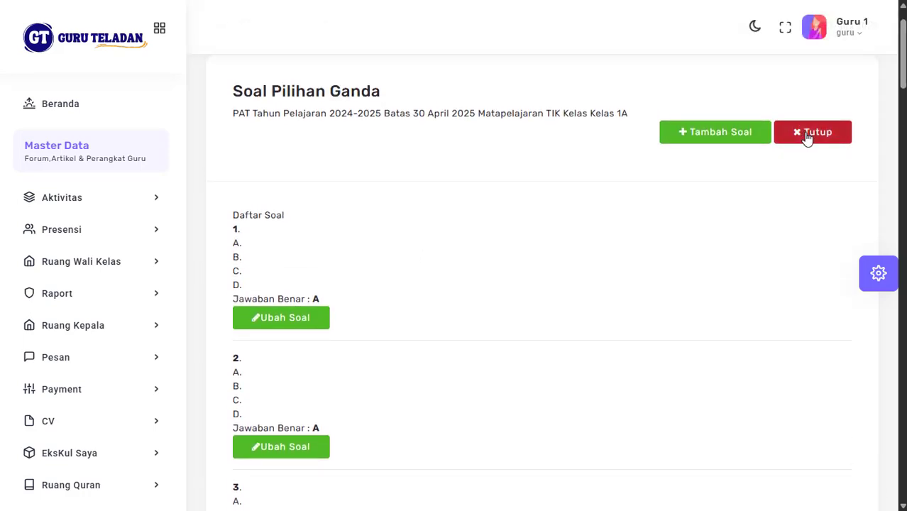
scroll(574, 354, "down", 14)
scroll(574, 353, "up", 14)
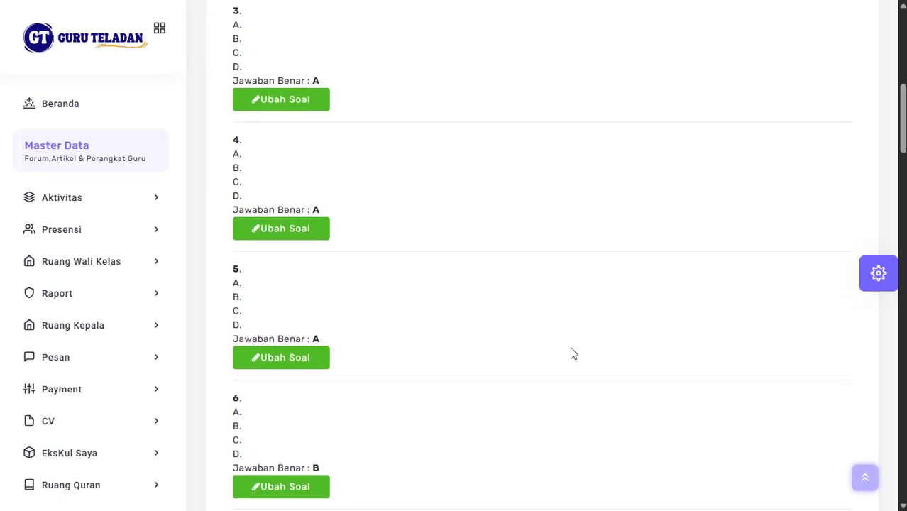
left_click(819, 196)
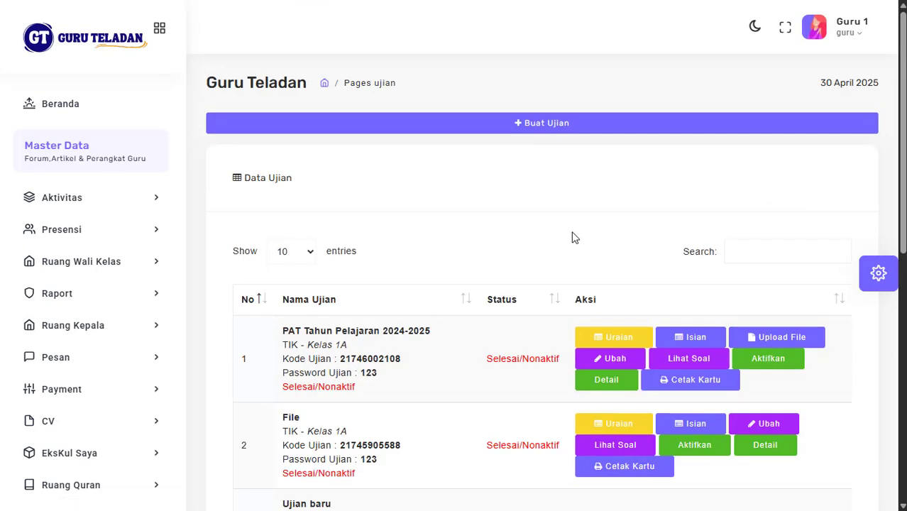
scroll(572, 234, "down", 3)
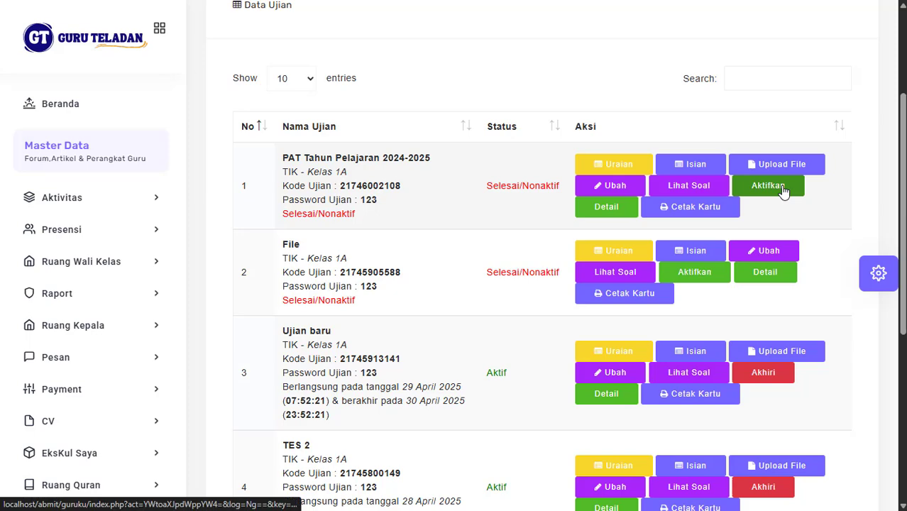
left_click(694, 164)
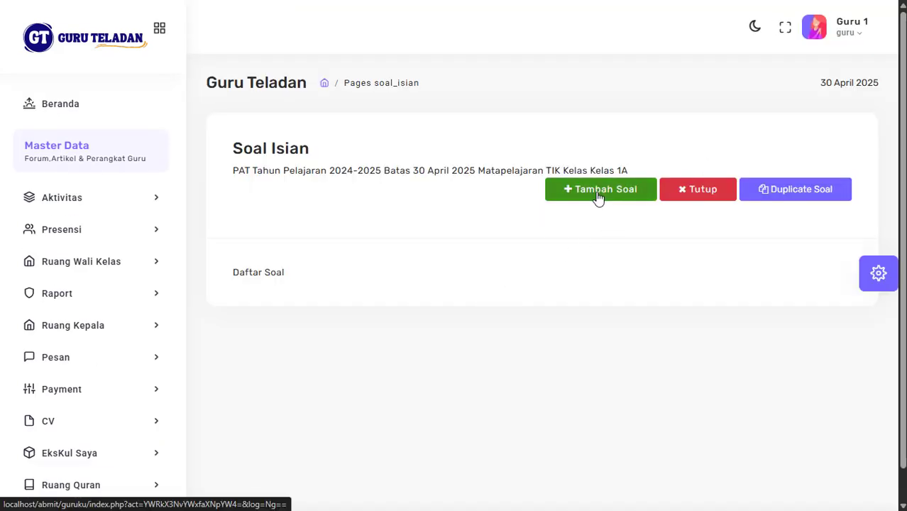
Step: Start a new fill-in question and save question 1 with correct answer 111
left_click(598, 190)
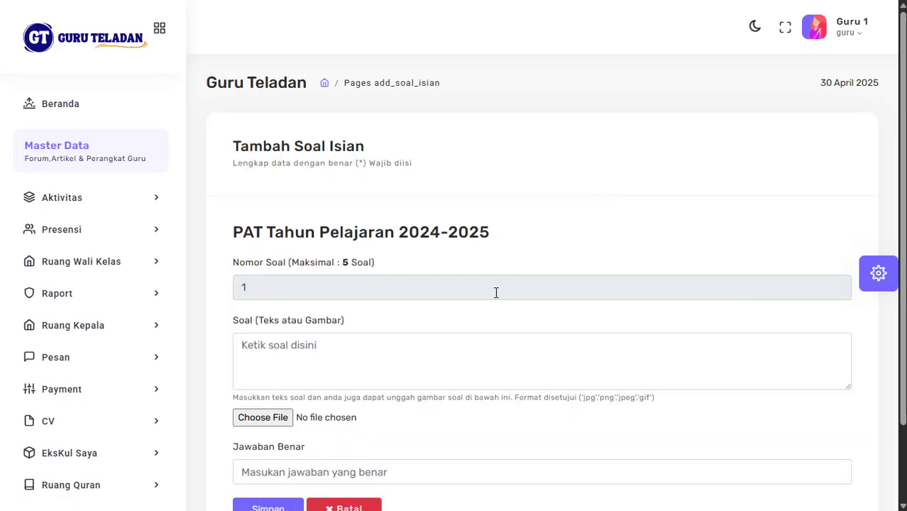
scroll(496, 289, "down", 3)
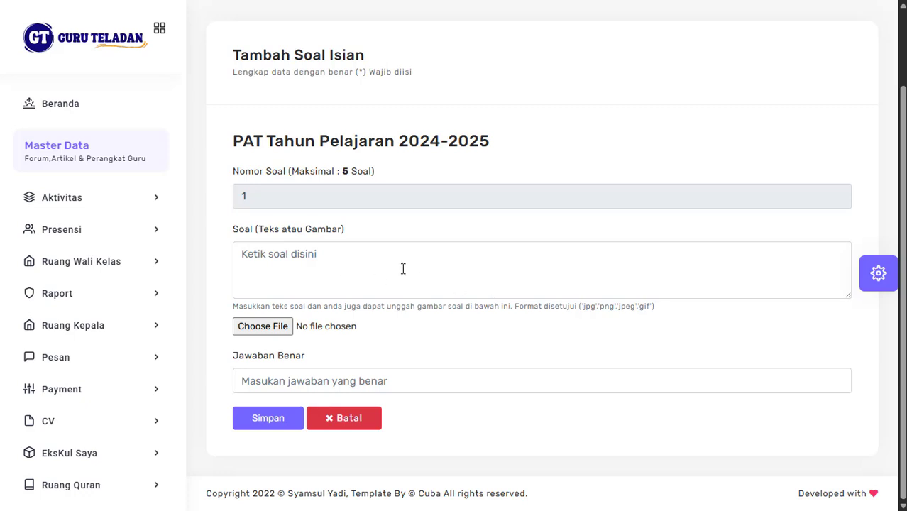
left_click(364, 269)
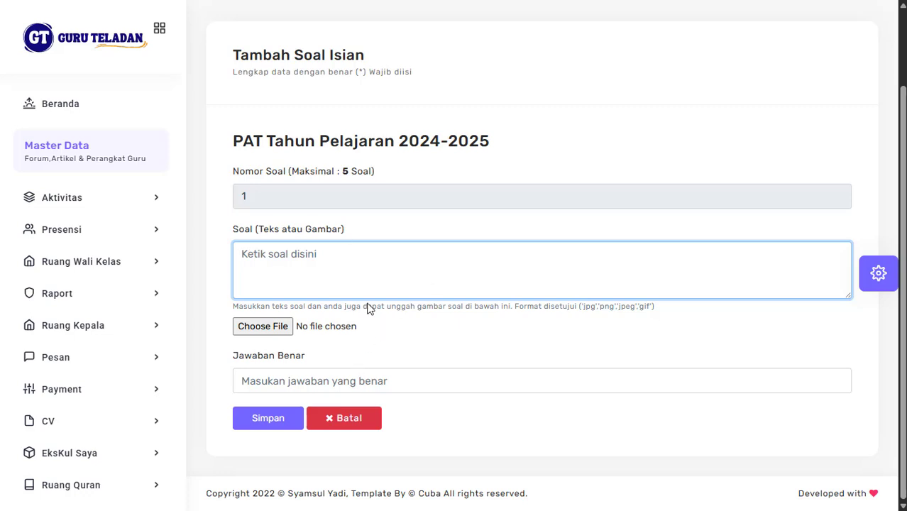
left_click(296, 380)
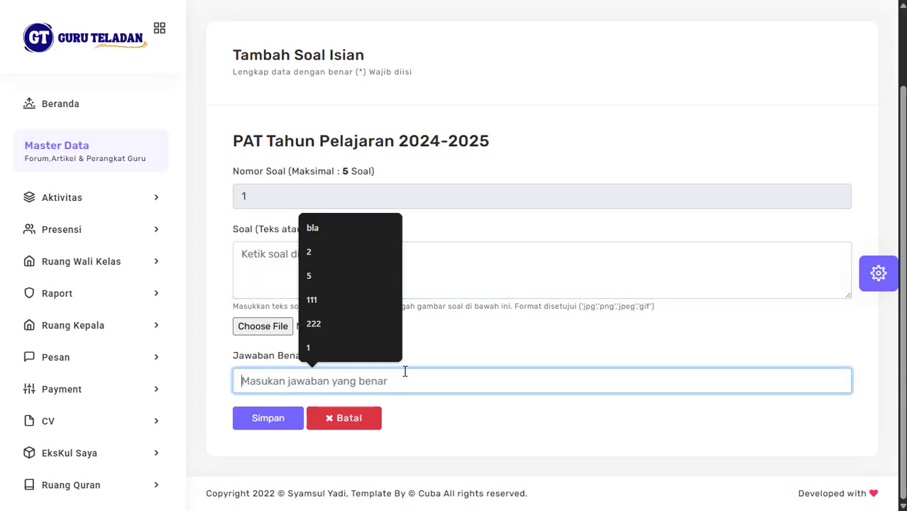
type("111")
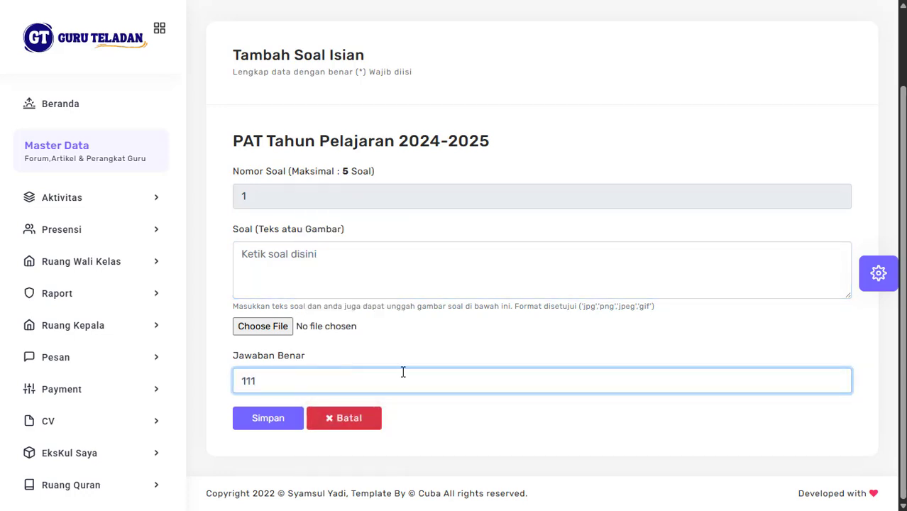
left_click(276, 425)
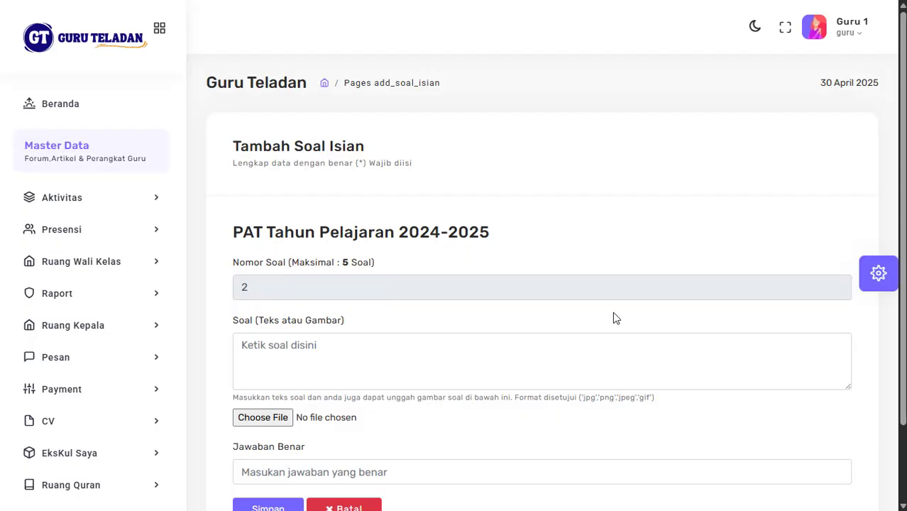
Step: Save fill-in questions 2 and 3 with correct answers 222 and 333
scroll(615, 319, "down", 2)
left_click(302, 379)
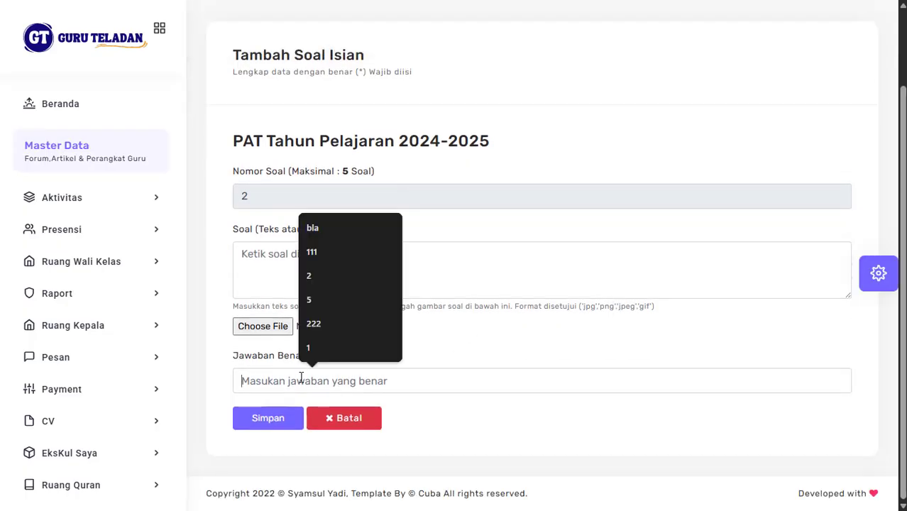
type("222")
left_click(270, 421)
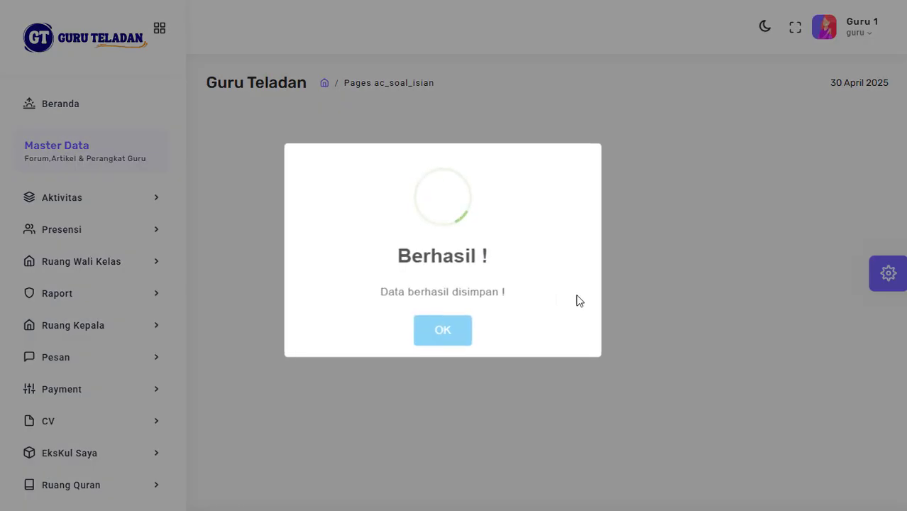
scroll(585, 299, "down", 2)
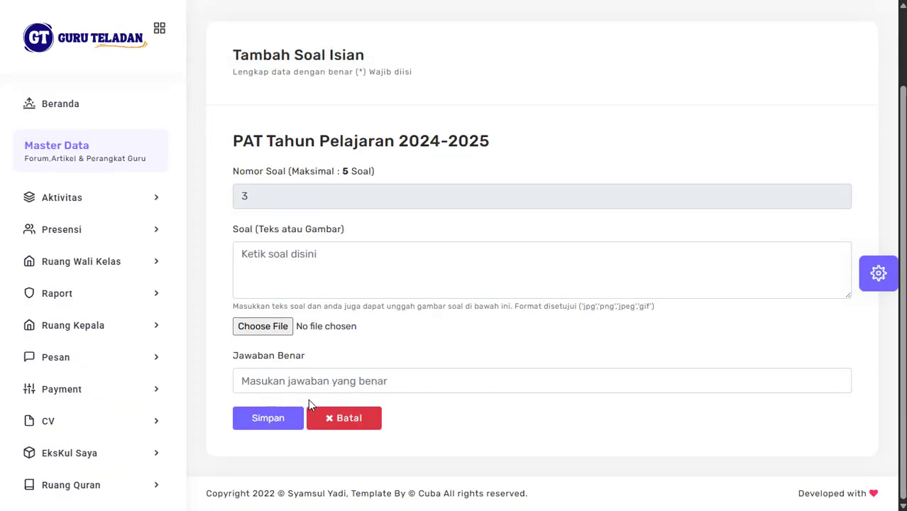
left_click(308, 380)
type("333")
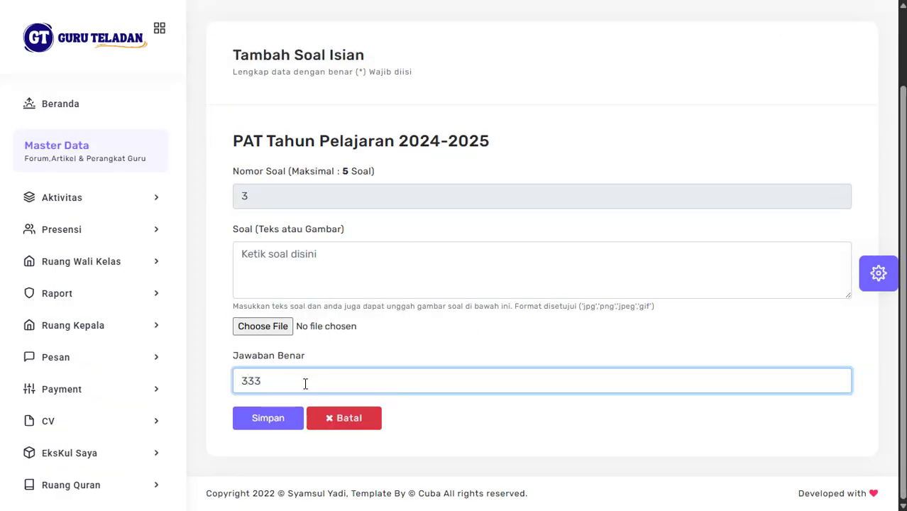
left_click(283, 420)
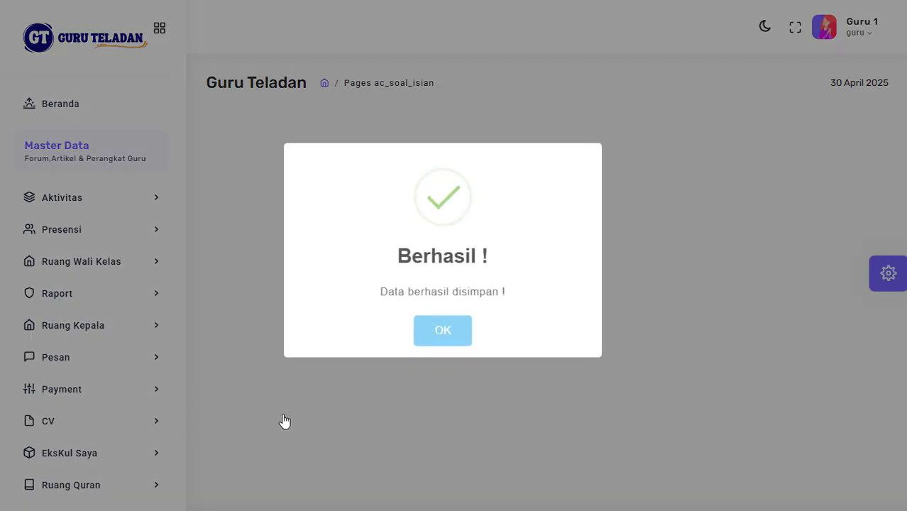
Step: Save fill-in questions 4 and 5 with correct answers 444 and 555
scroll(284, 421, "down", 2)
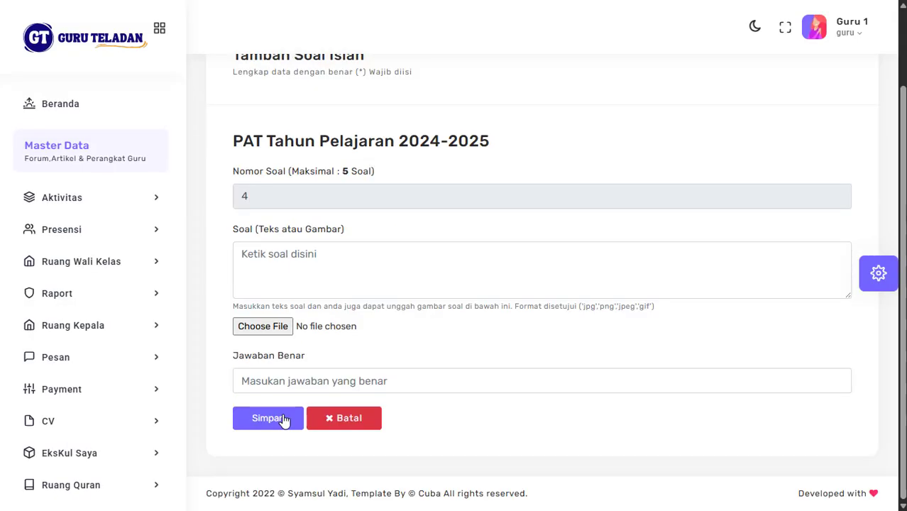
left_click(271, 381)
type("444")
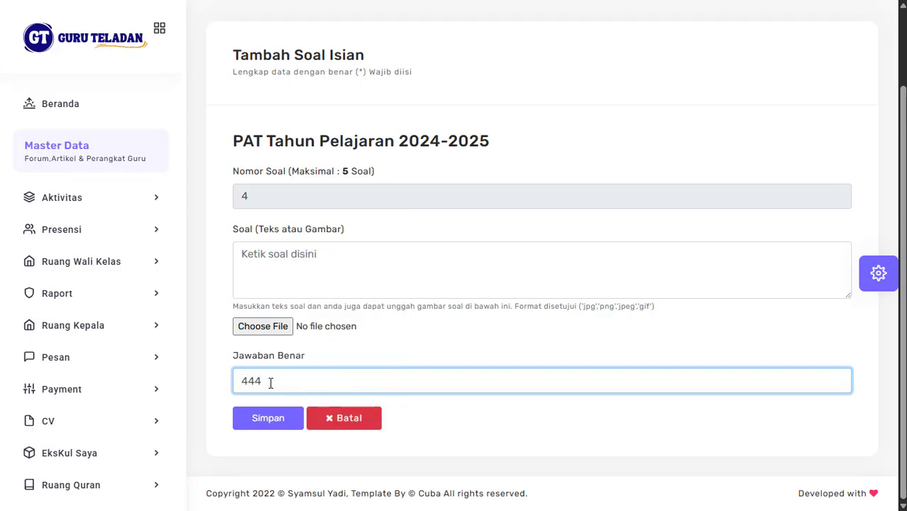
key("Return")
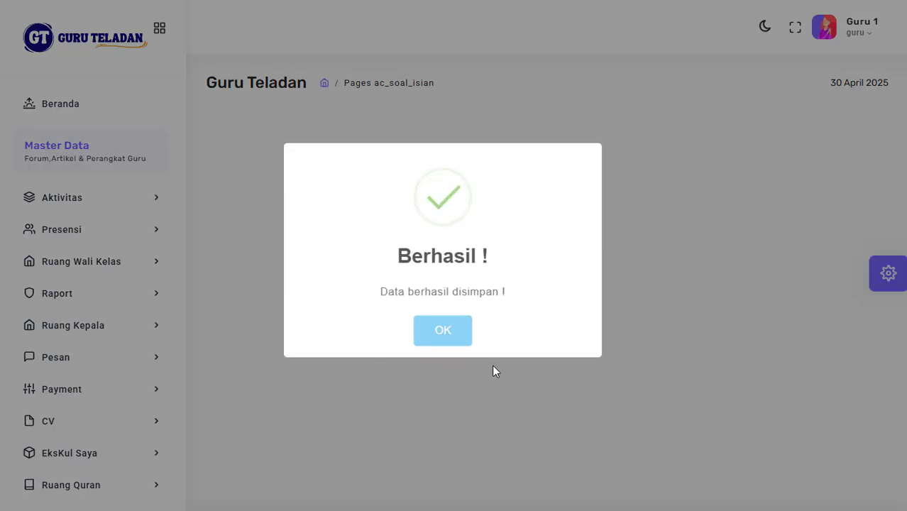
scroll(501, 383, "down", 2)
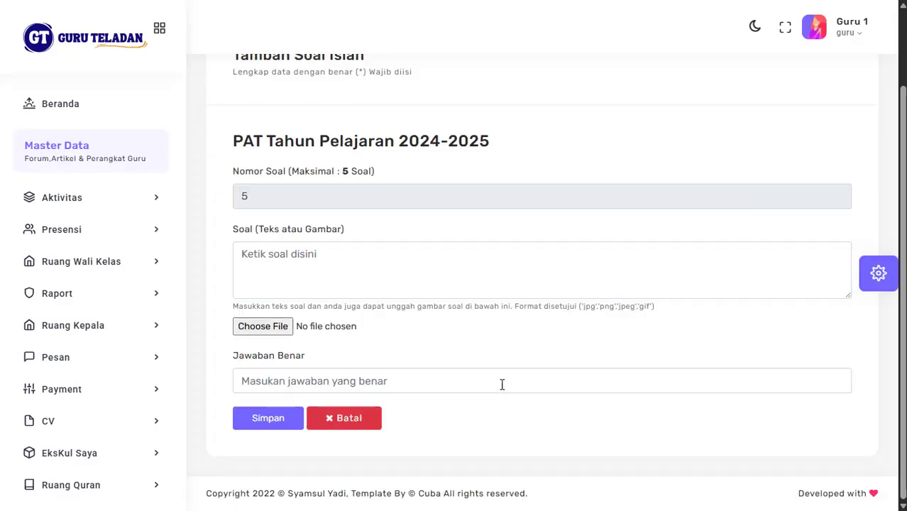
left_click(341, 383)
type("555")
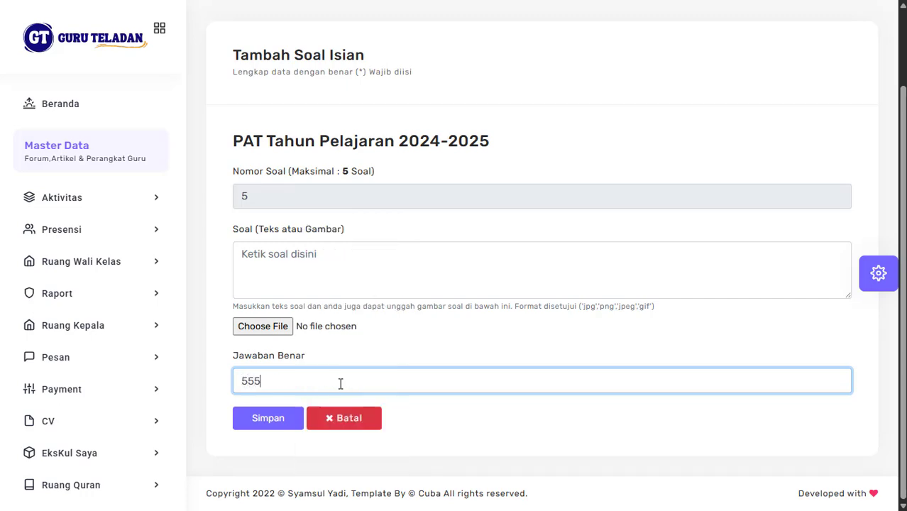
key("Return")
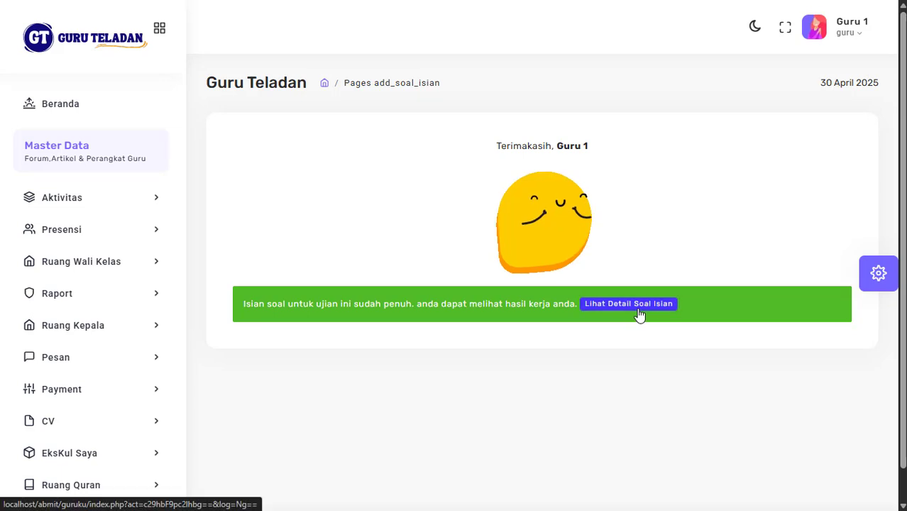
Step: Review the five saved fill-in questions, then glance at the PAT exam's empty essay list and close it
left_click(637, 309)
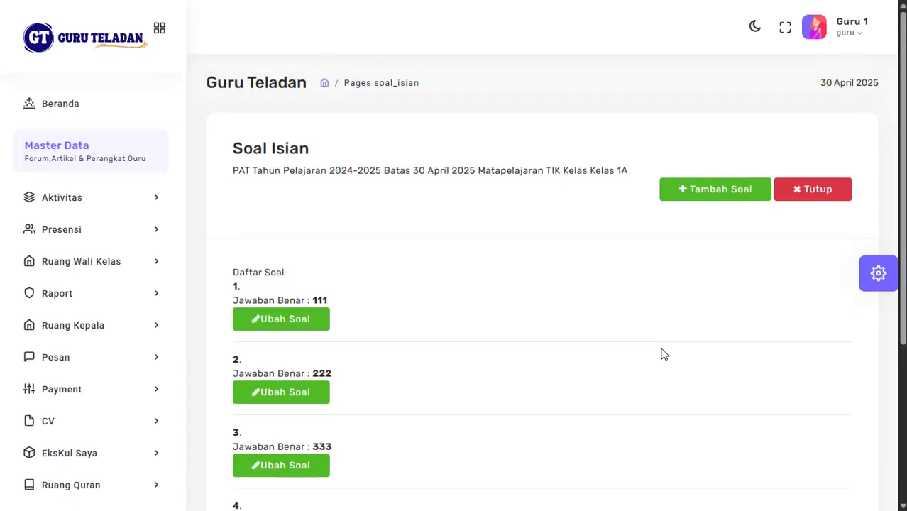
left_click(813, 196)
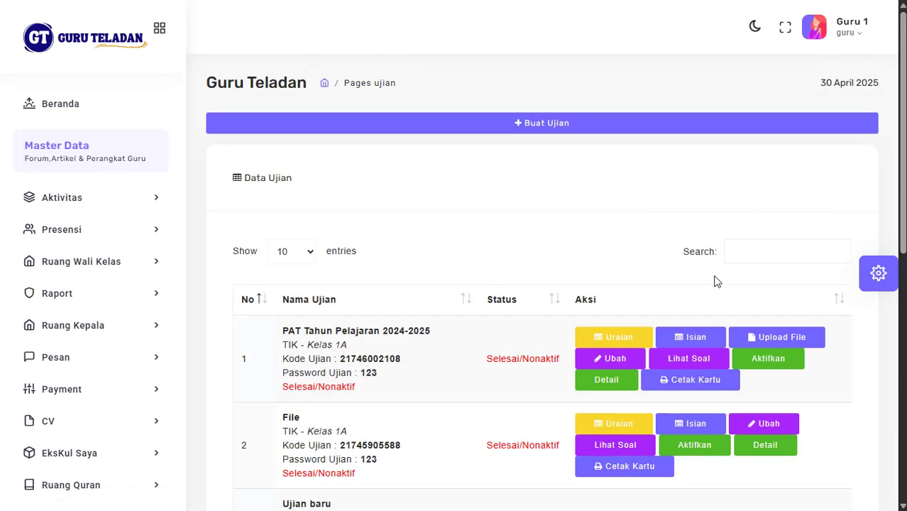
scroll(712, 280, "down", 2)
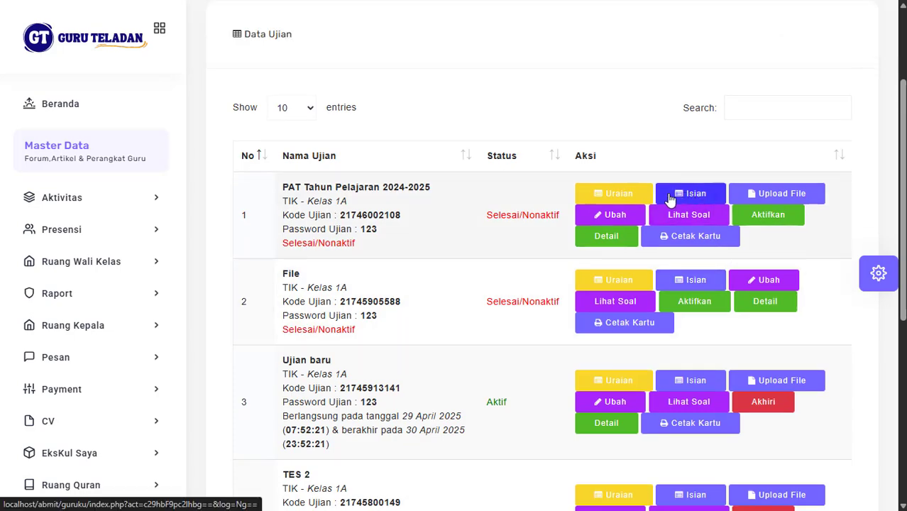
left_click(628, 199)
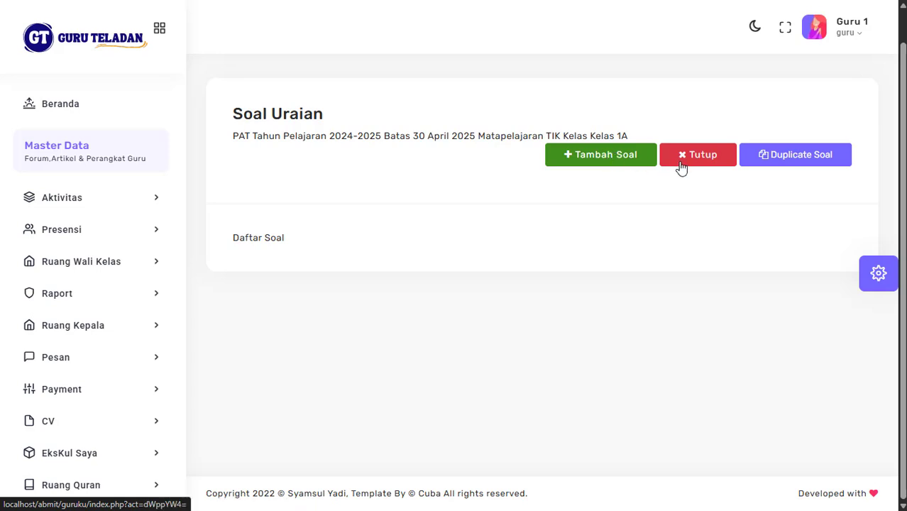
left_click(691, 165)
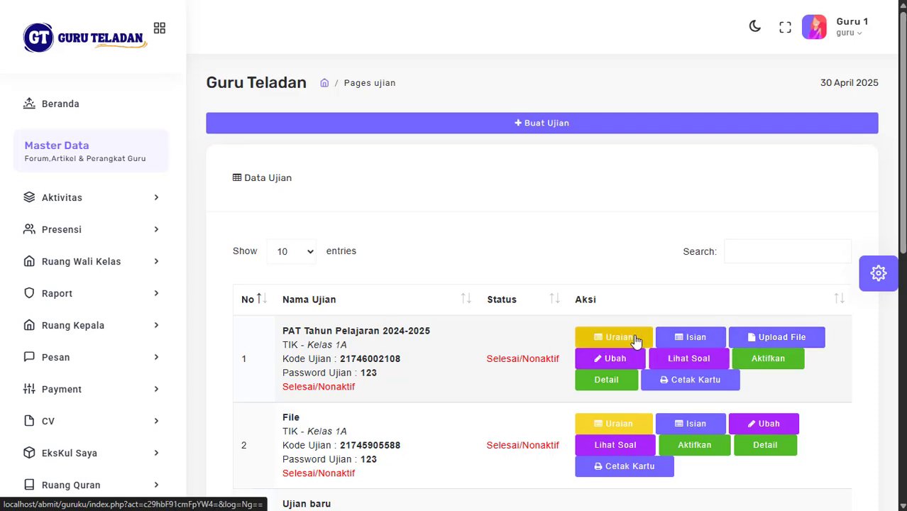
Step: Add a new PAT essay question and save question 1 with answer key Pisang
left_click(614, 337)
scroll(561, 275, "down", 1)
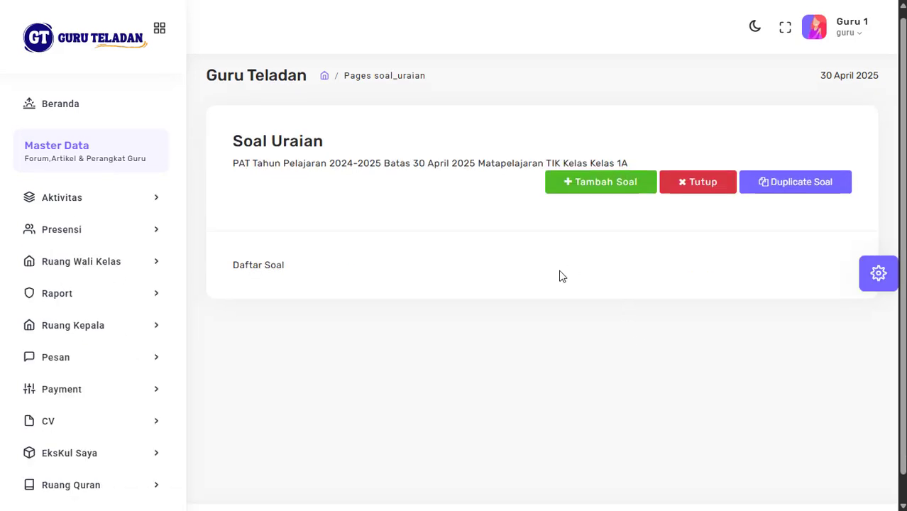
left_click(580, 165)
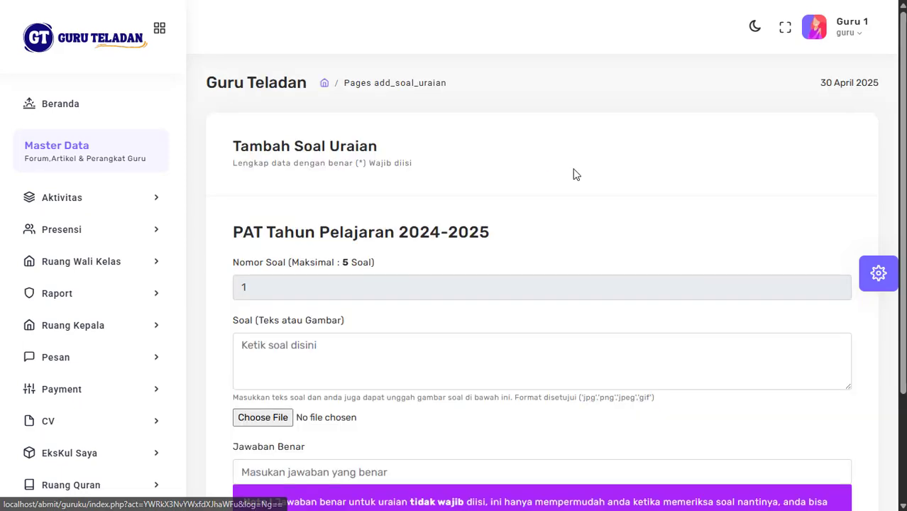
scroll(500, 277, "down", 2)
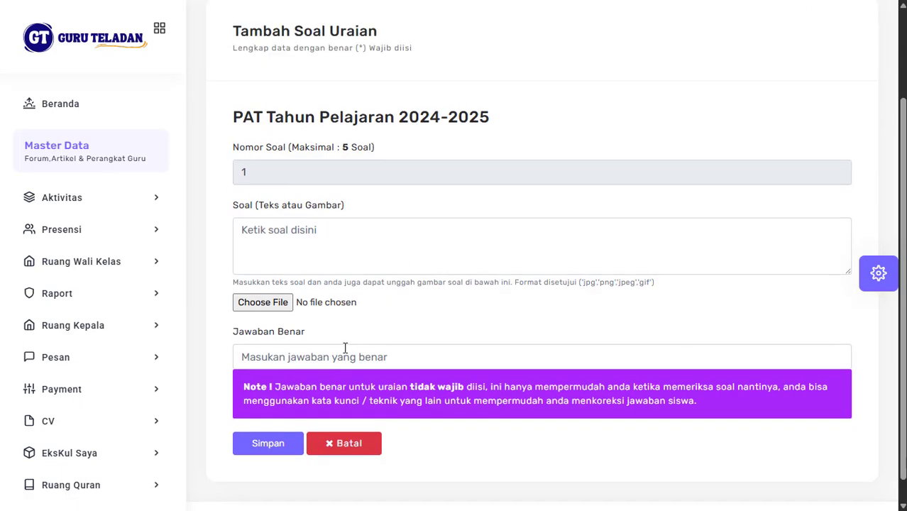
left_click(345, 348)
left_click(487, 307)
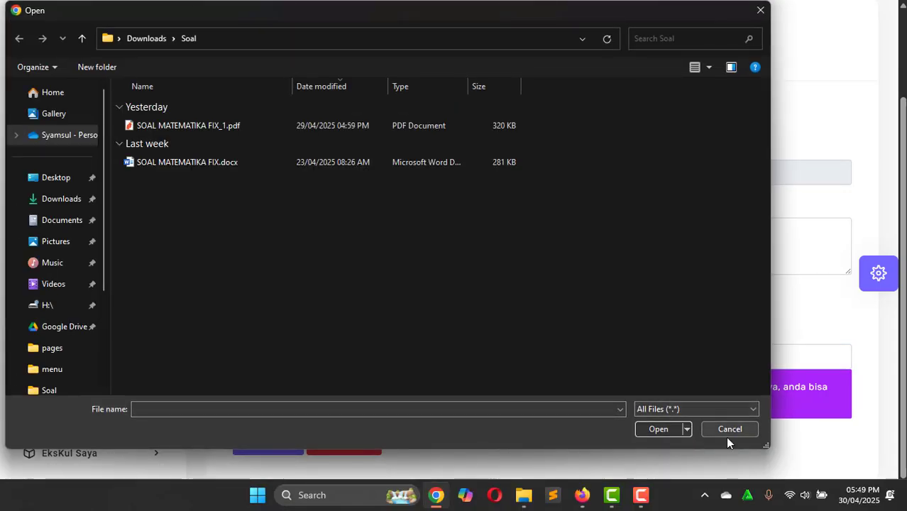
left_click(727, 432)
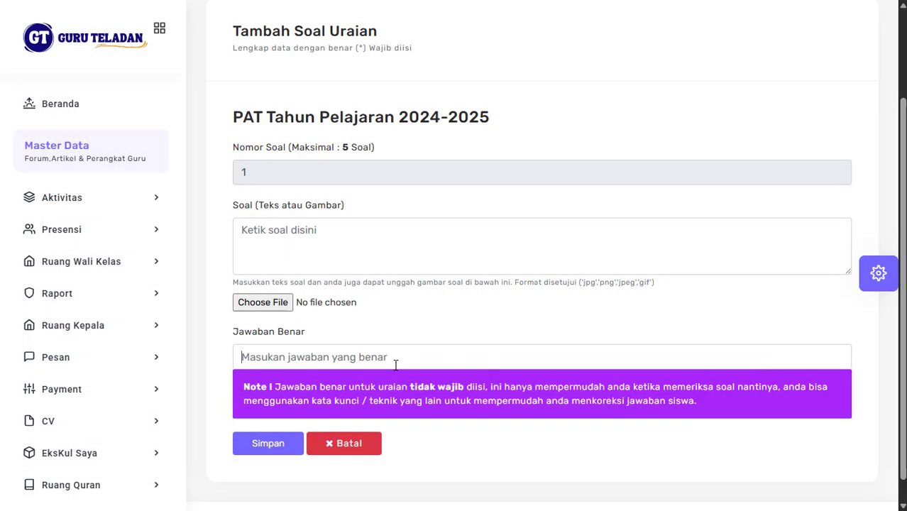
left_click(395, 365)
left_click(508, 215)
left_click(360, 354)
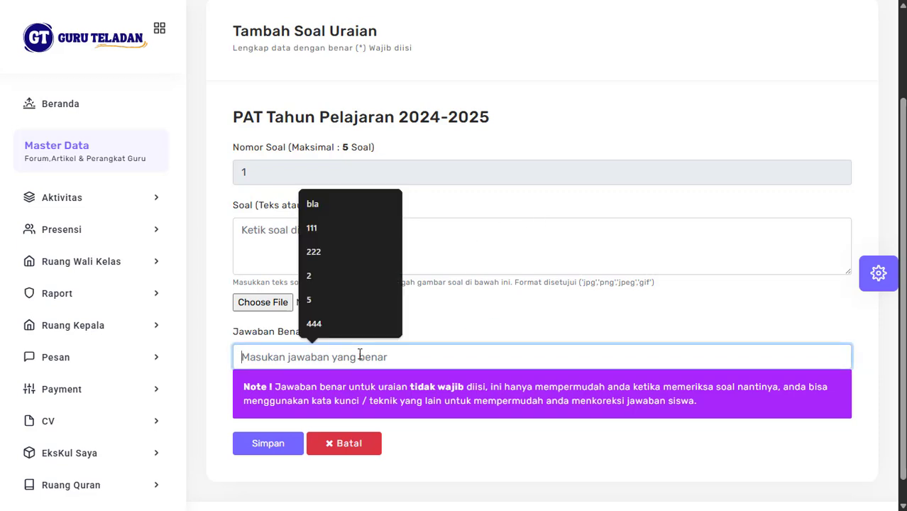
left_click(453, 341)
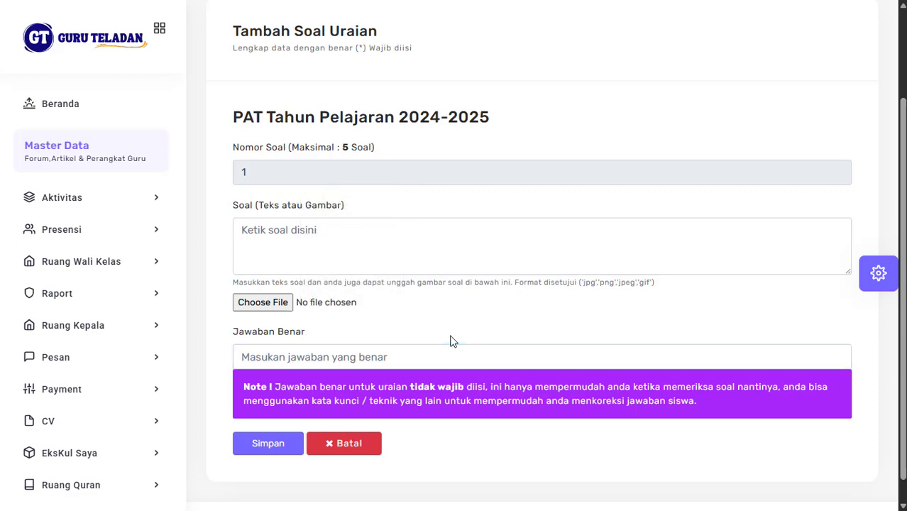
left_click(413, 359)
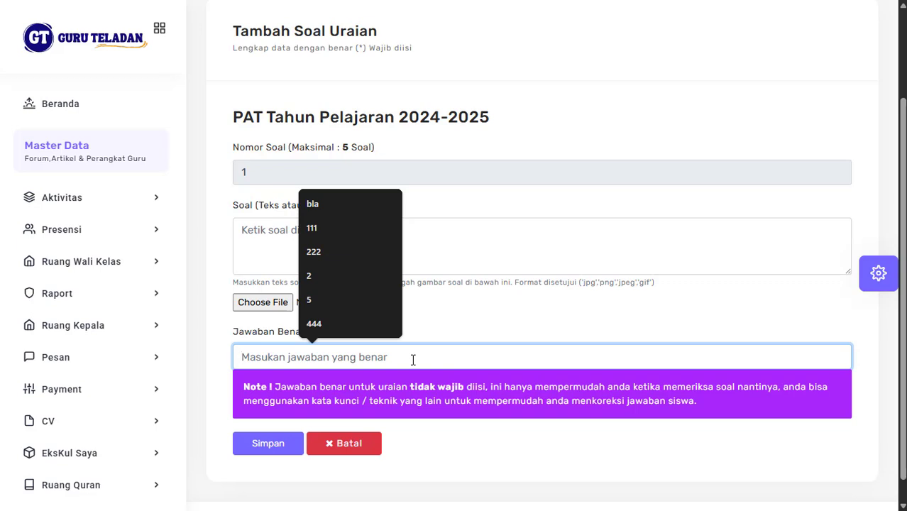
type("Pisang")
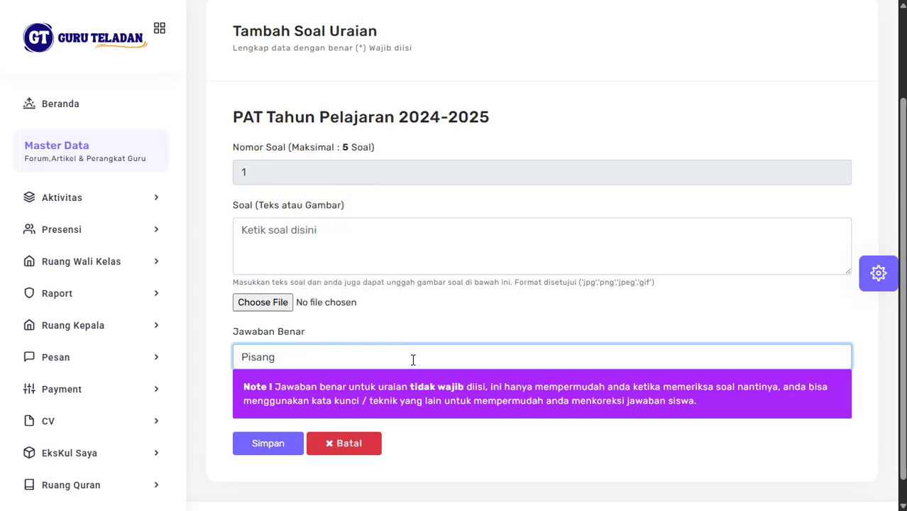
key("Return")
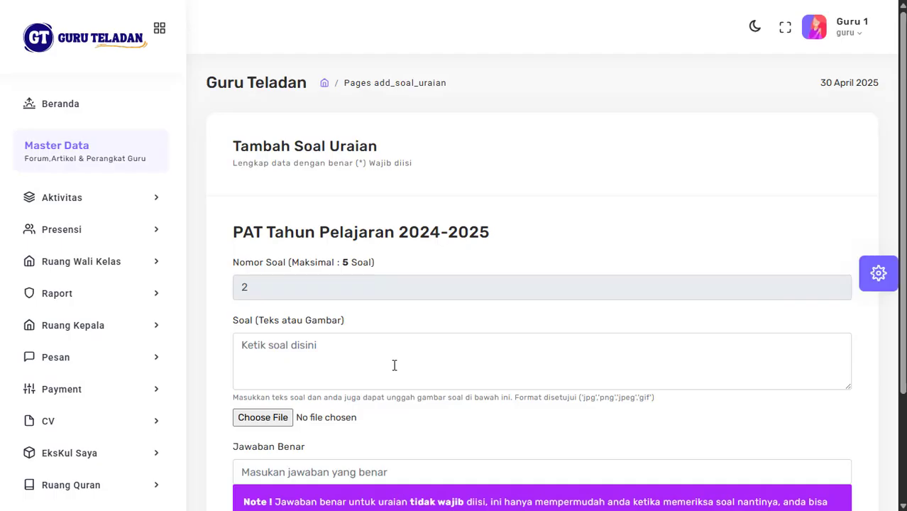
Step: Save essay questions 2 and 3 with answer keys Hewan and 111
scroll(330, 426, "down", 2)
left_click(304, 347)
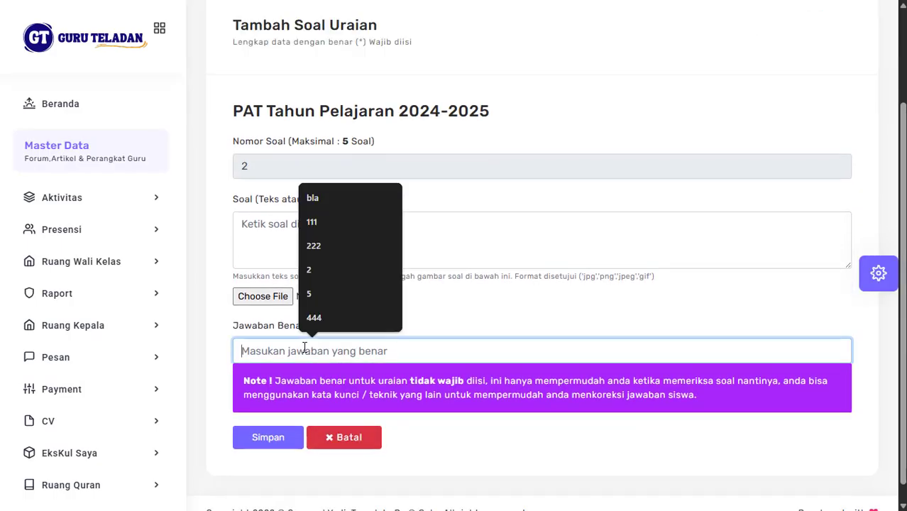
type("Hewa")
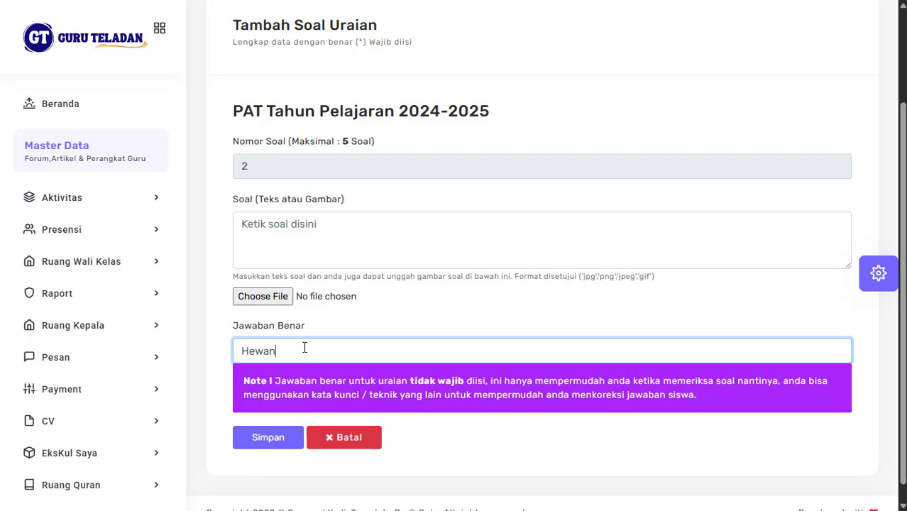
type("n")
key("Return")
scroll(462, 390, "down", 2)
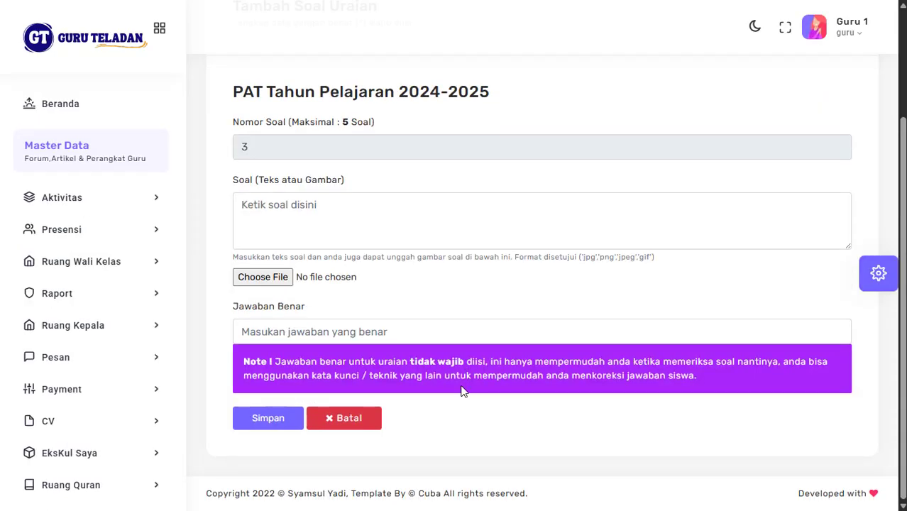
left_click(352, 339)
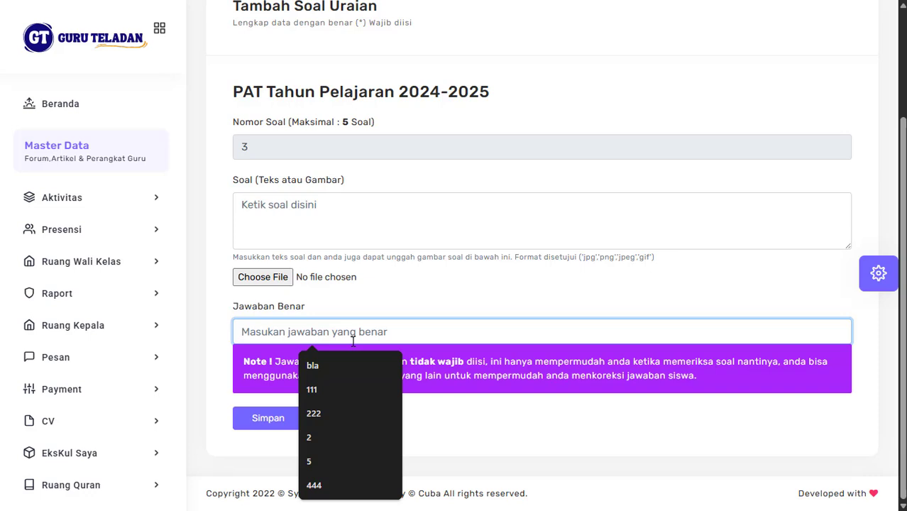
type("111")
key("Return")
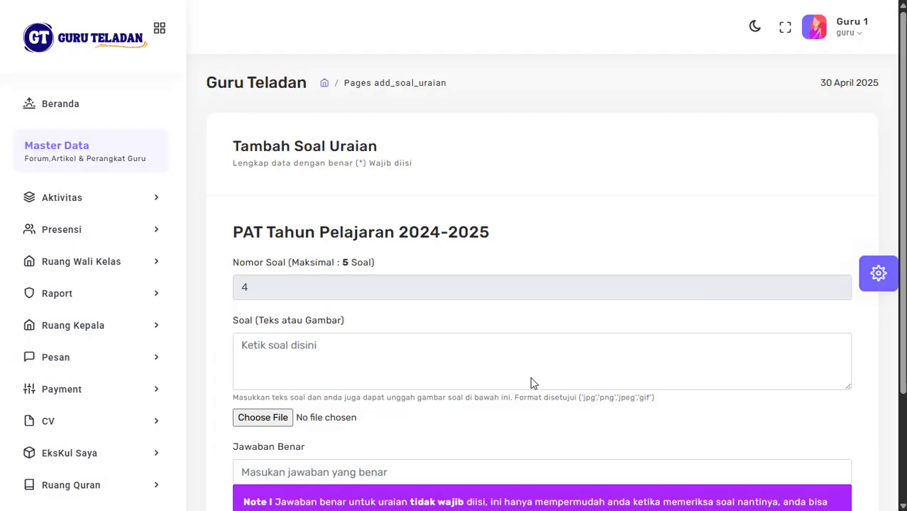
Step: Save essay questions 4 and 5 with answers 222 and 444, confirm, and open the saved essay list
scroll(530, 383, "down", 2)
left_click(352, 329)
type("222")
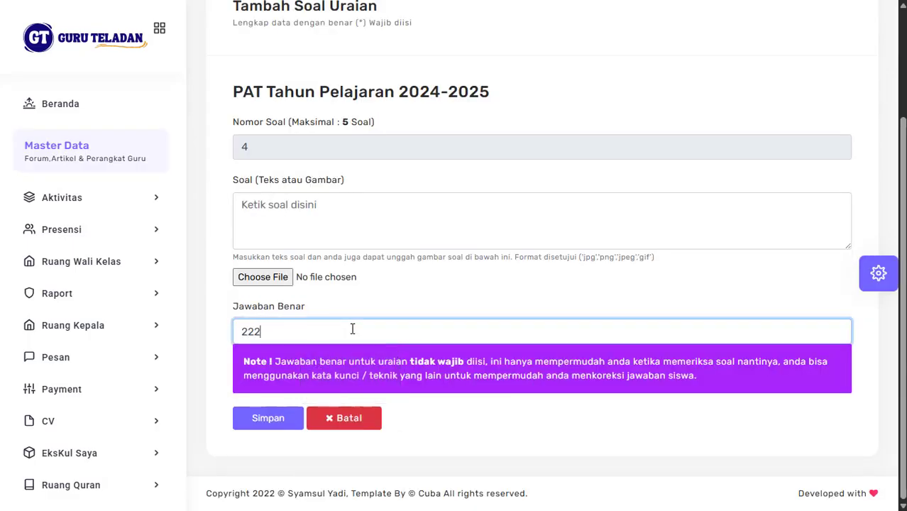
key("Return")
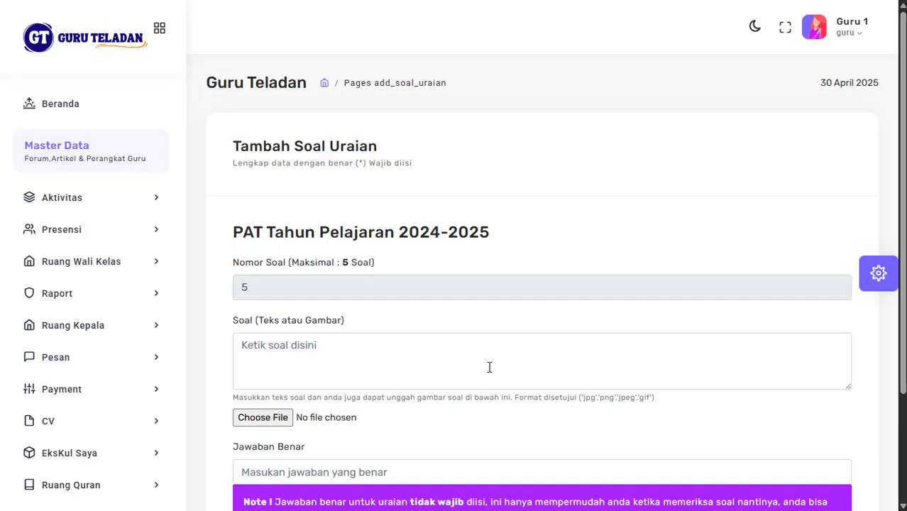
scroll(346, 413, "down", 2)
left_click(307, 369)
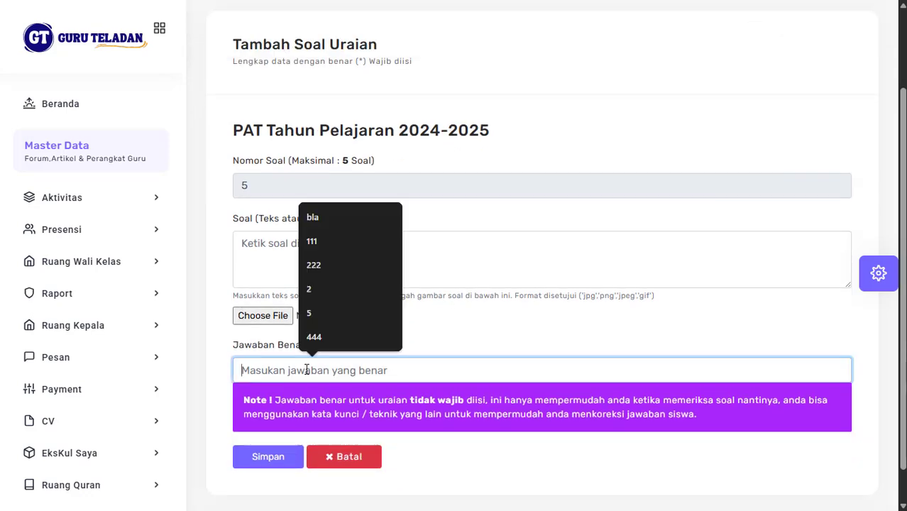
type("444")
key("Return")
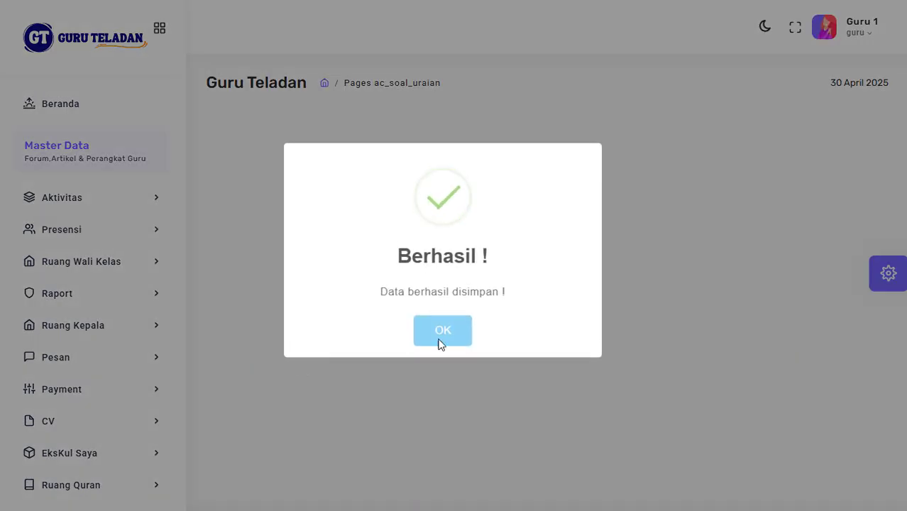
left_click(437, 340)
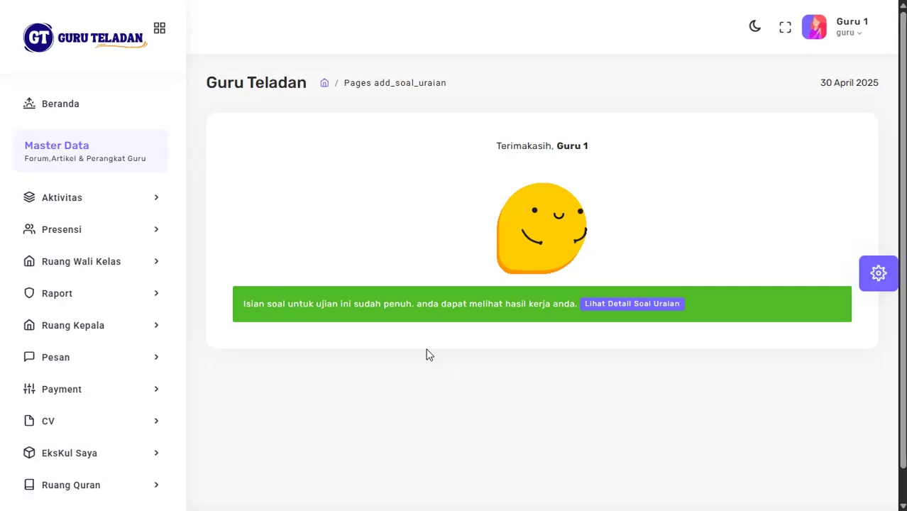
left_click(632, 305)
Step: Look over the saved essay questions and close the list
scroll(602, 374, "down", 4)
scroll(601, 375, "up", 4)
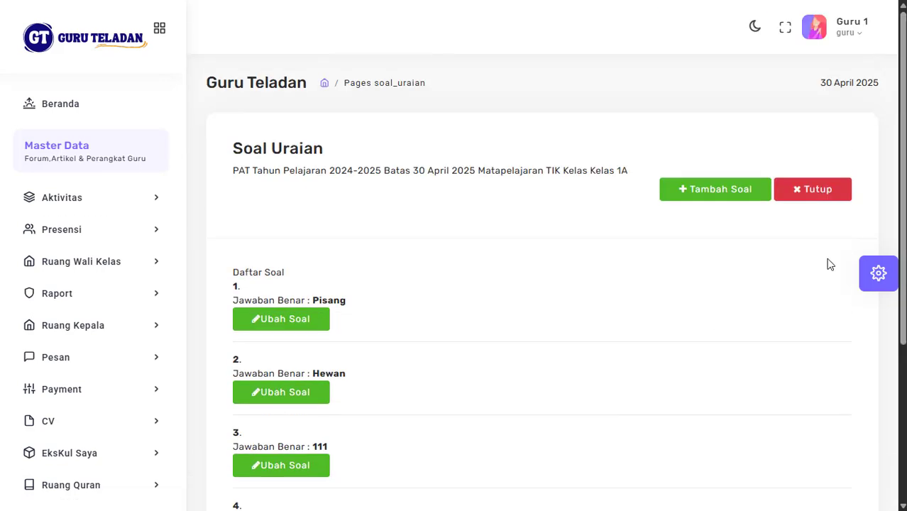
left_click(821, 202)
Step: Review the PAT exam's multiple-choice questions, then return to the Data Ujian list
scroll(698, 284, "down", 2)
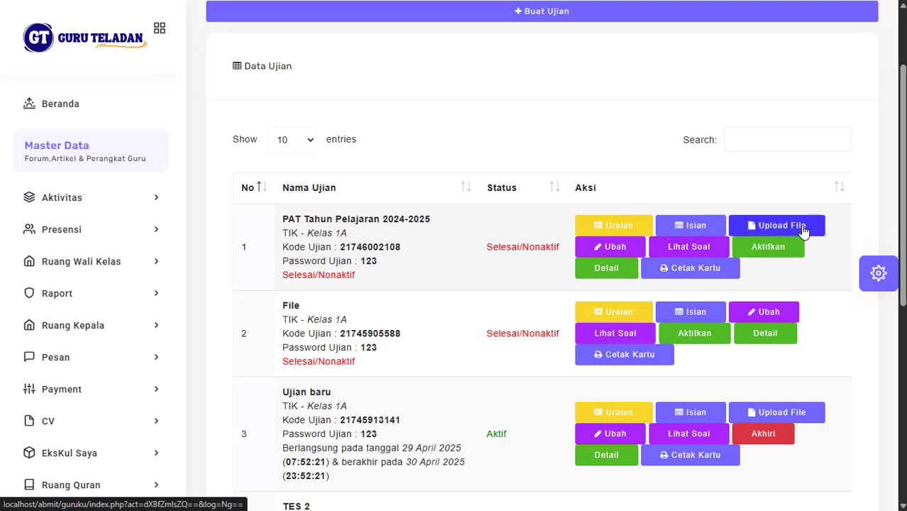
left_click(694, 252)
scroll(588, 312, "down", 20)
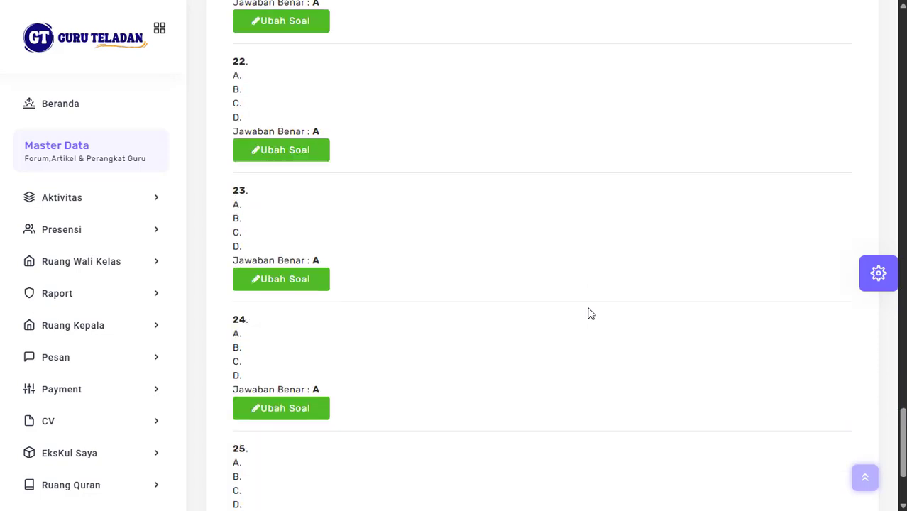
scroll(588, 313, "down", 3)
scroll(588, 312, "up", 20)
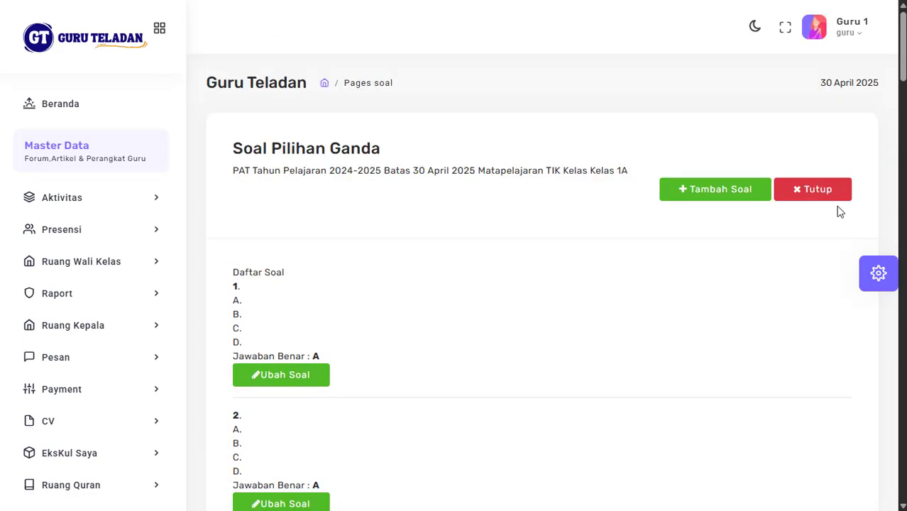
left_click(816, 199)
scroll(709, 304, "down", 2)
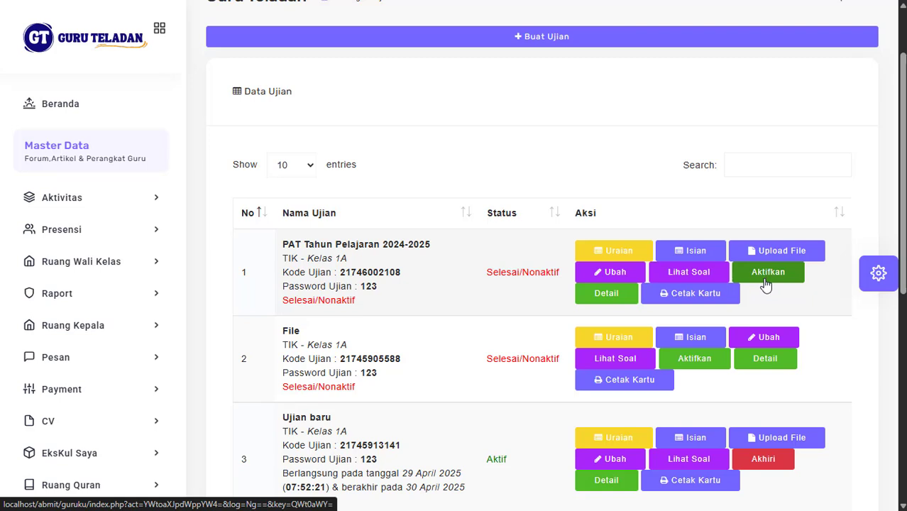
Step: Generate the PAT exam's printable participant cards and leave the full-screen card view
left_click(713, 300)
scroll(560, 264, "down", 2)
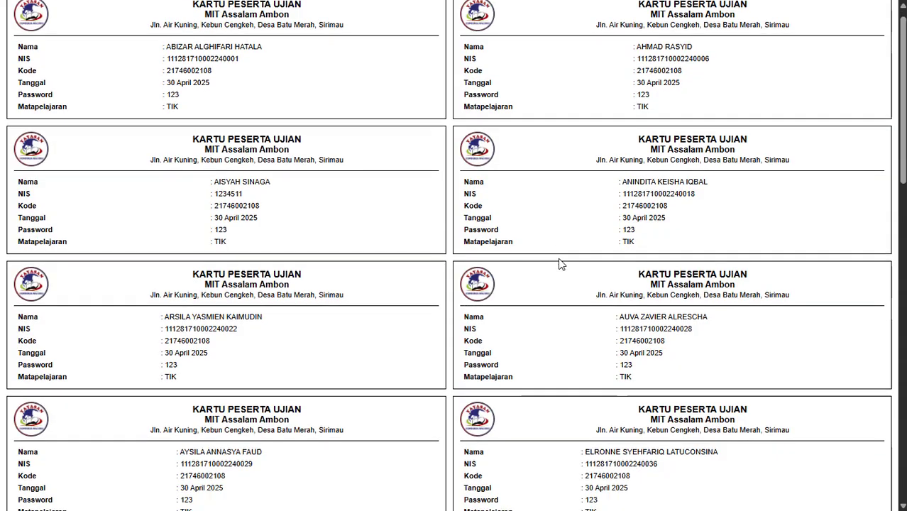
scroll(560, 264, "up", 2)
mouse_move(461, 12)
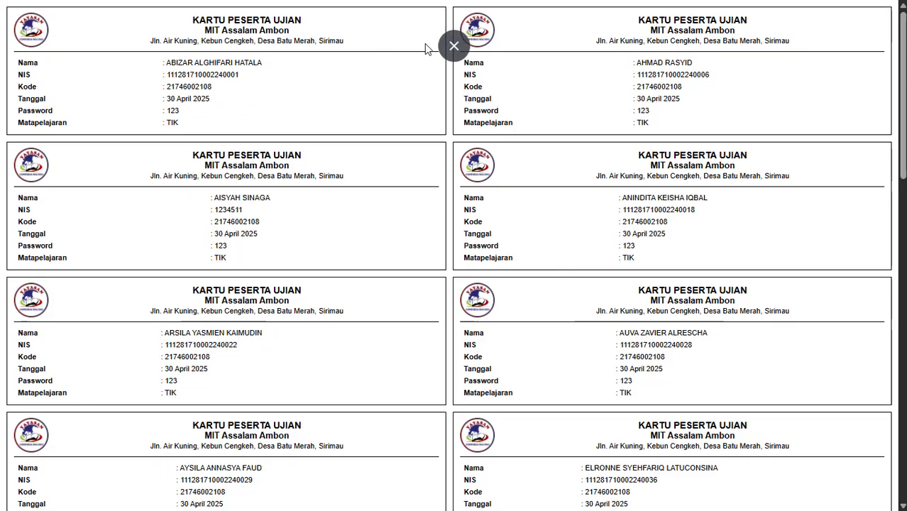
left_click(454, 46)
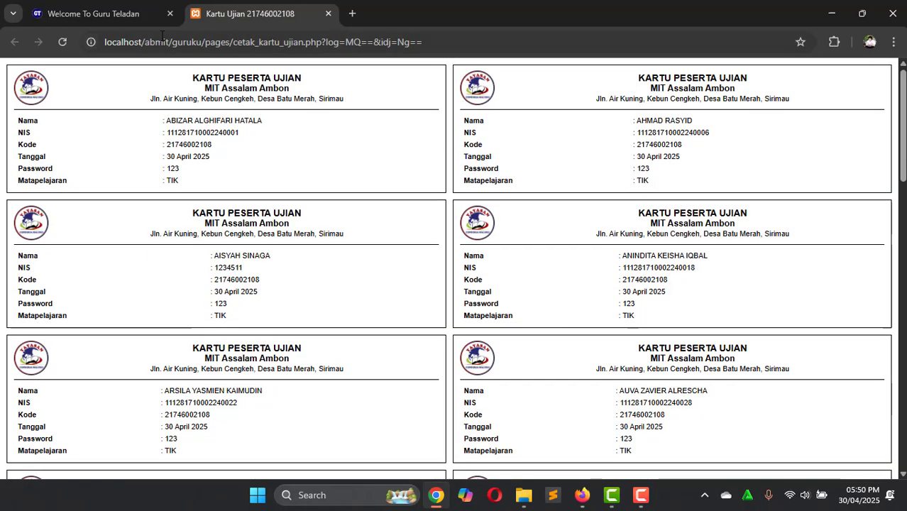
left_click(106, 8)
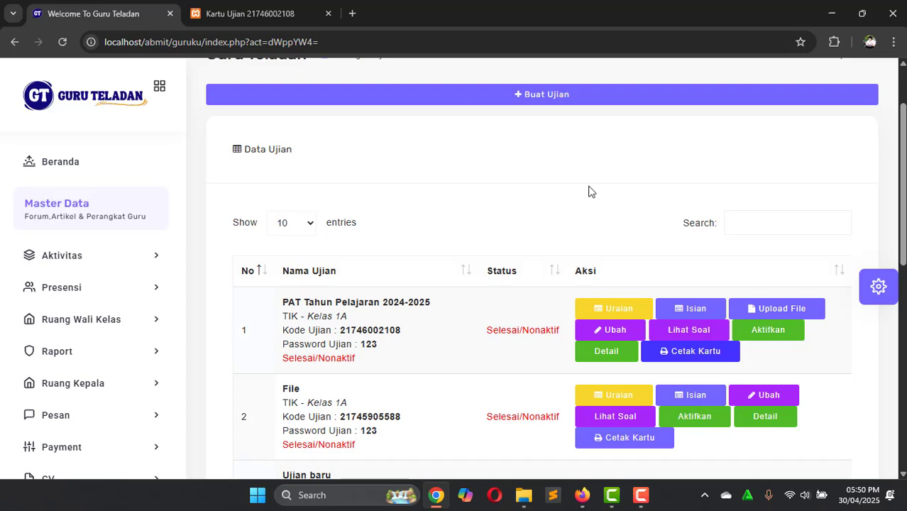
Step: Inspect the name text on the first participant card, then go back to the exam list
left_click(301, 8)
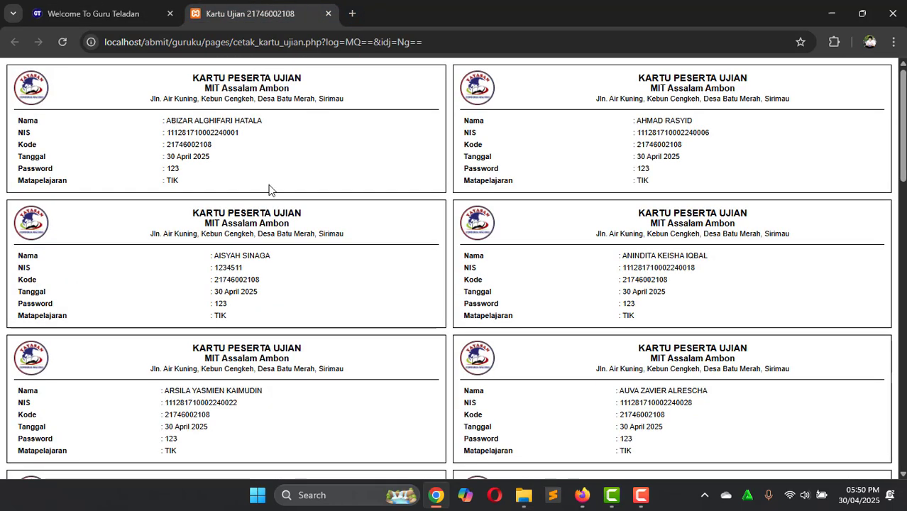
scroll(272, 190, "down", 1)
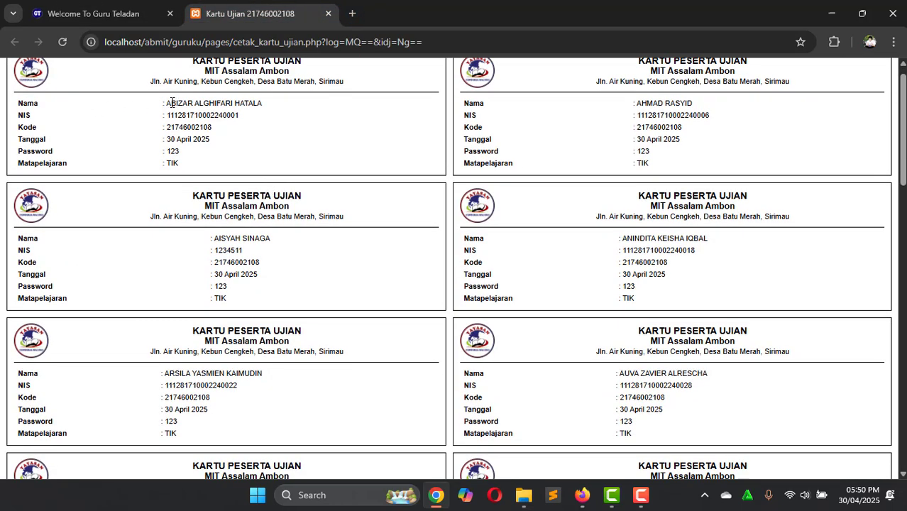
left_click_drag(172, 103, 280, 105)
left_click(240, 115)
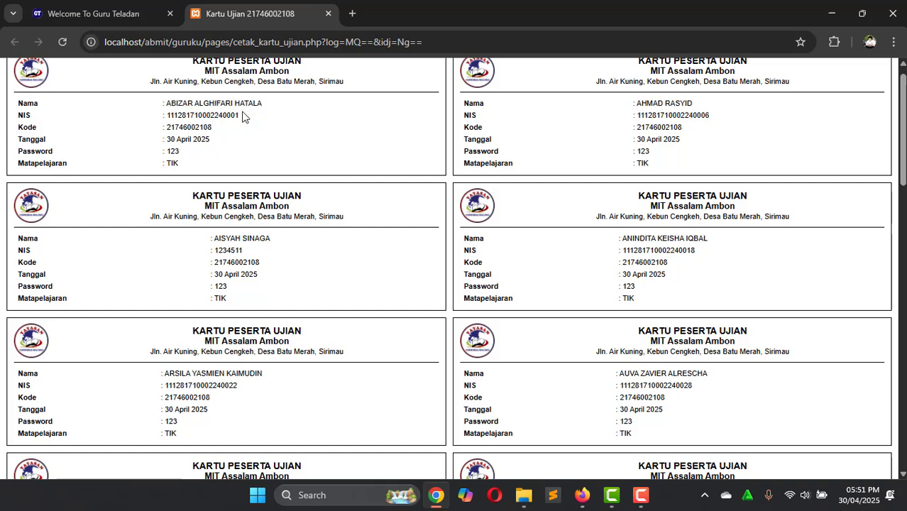
left_click(125, 16)
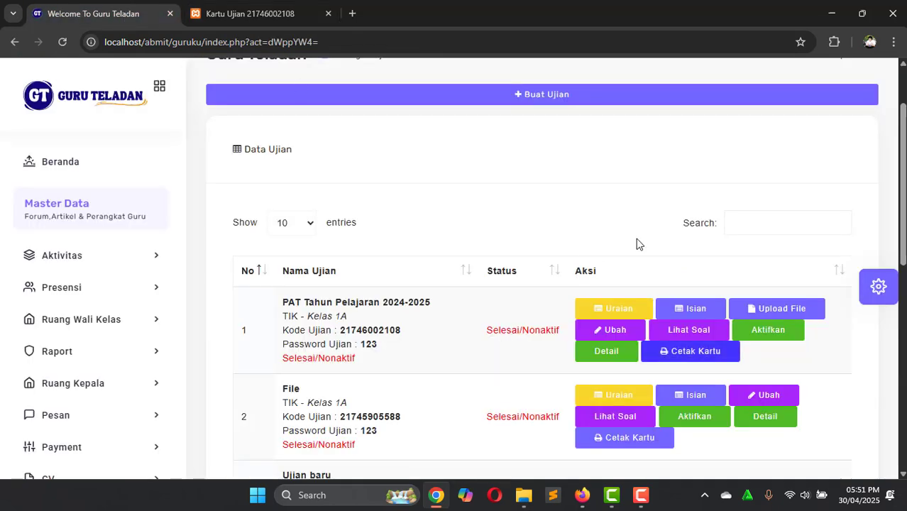
scroll(636, 239, "down", 1)
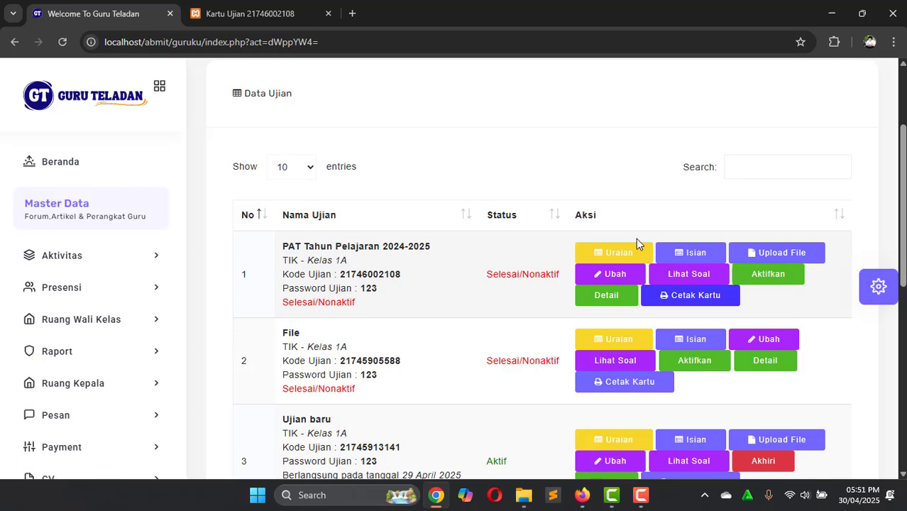
Step: Preview the exam cards as a three-page print, cancel, and return to the exam list
left_click(248, 22)
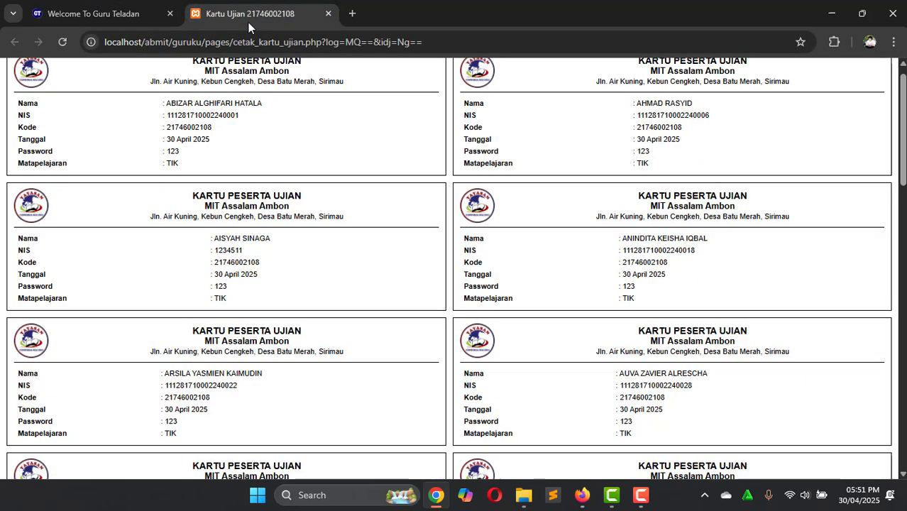
key("ctrl+p")
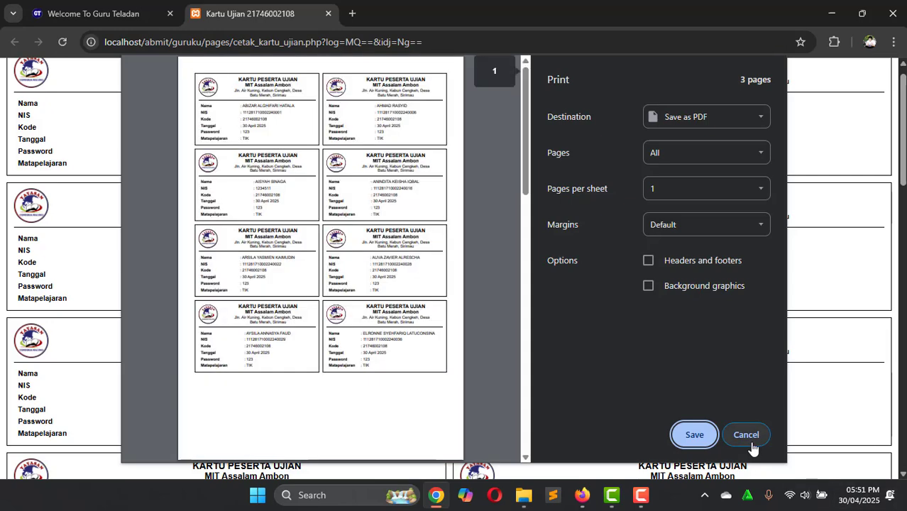
scroll(409, 240, "down", 8)
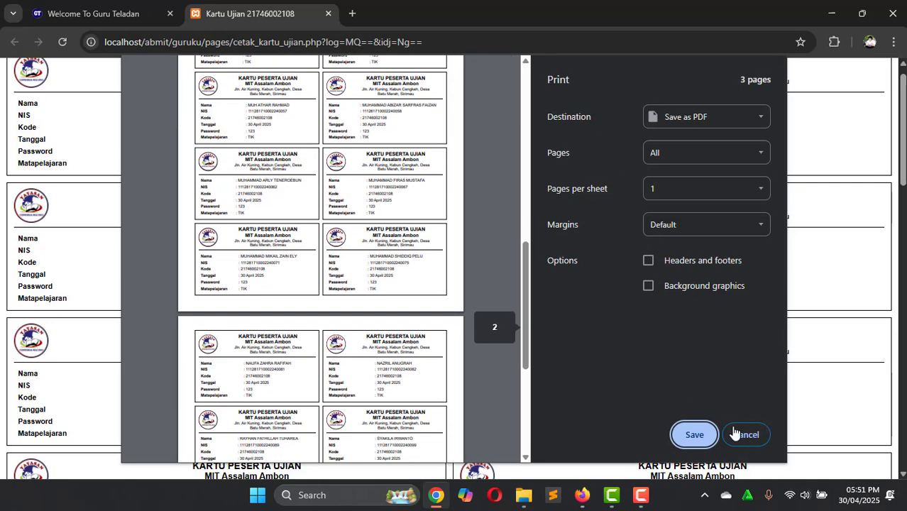
left_click(738, 435)
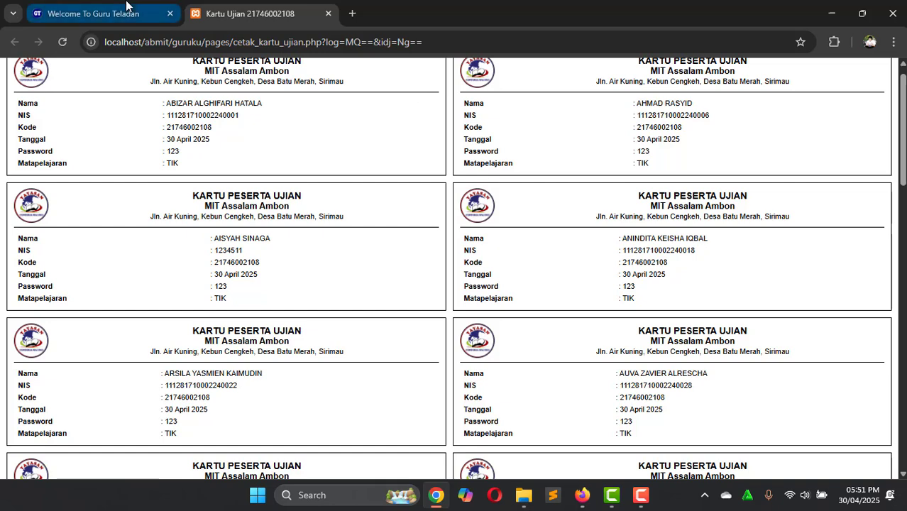
left_click(127, 7)
scroll(585, 186, "down", 1)
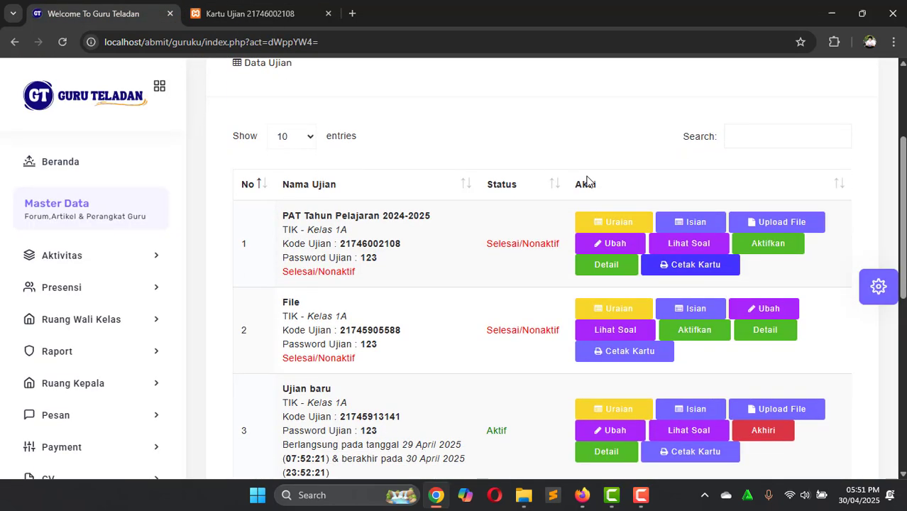
Step: Activate the PAT Tahun Pelajaran 2024-2025 exam and bring up the student IKUT UJIAN page
left_click(765, 244)
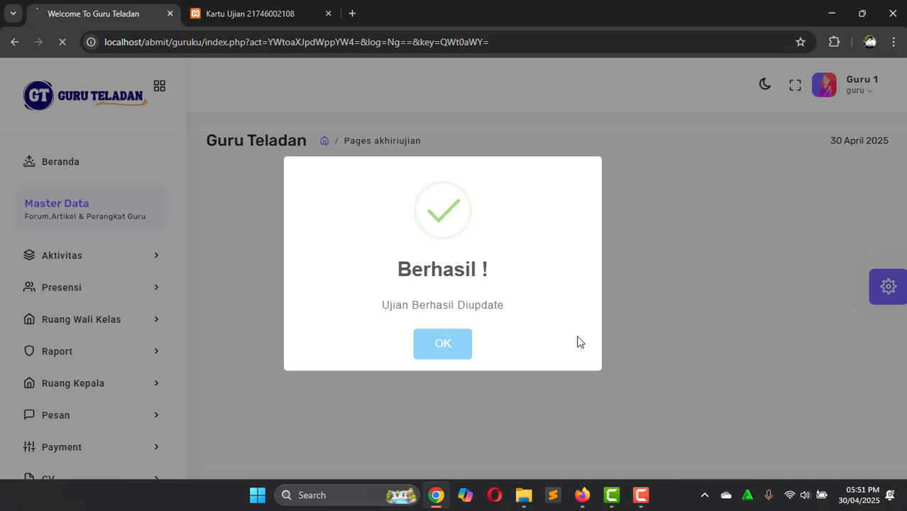
scroll(577, 341, "down", 3)
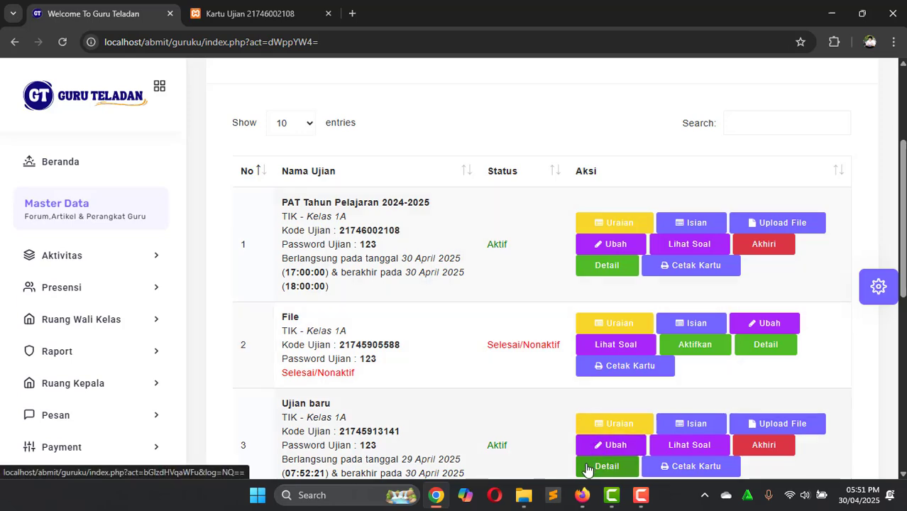
left_click(582, 501)
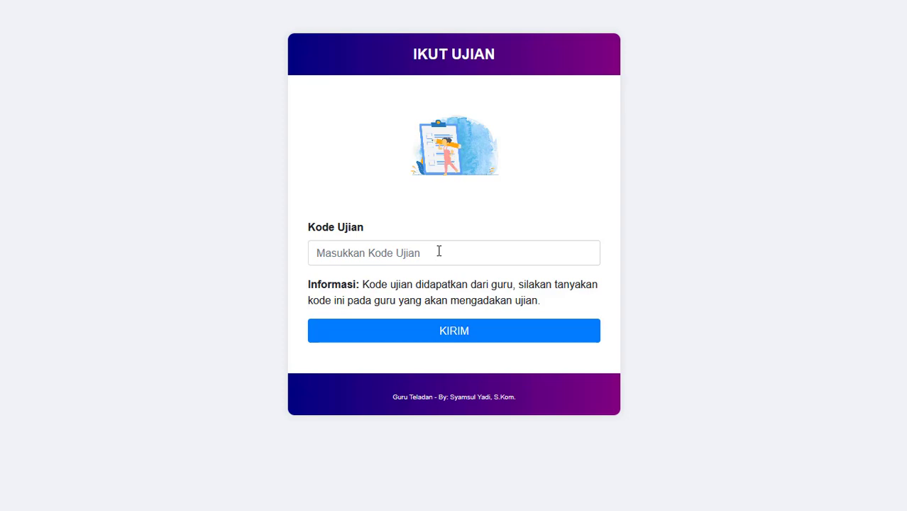
left_click(439, 251)
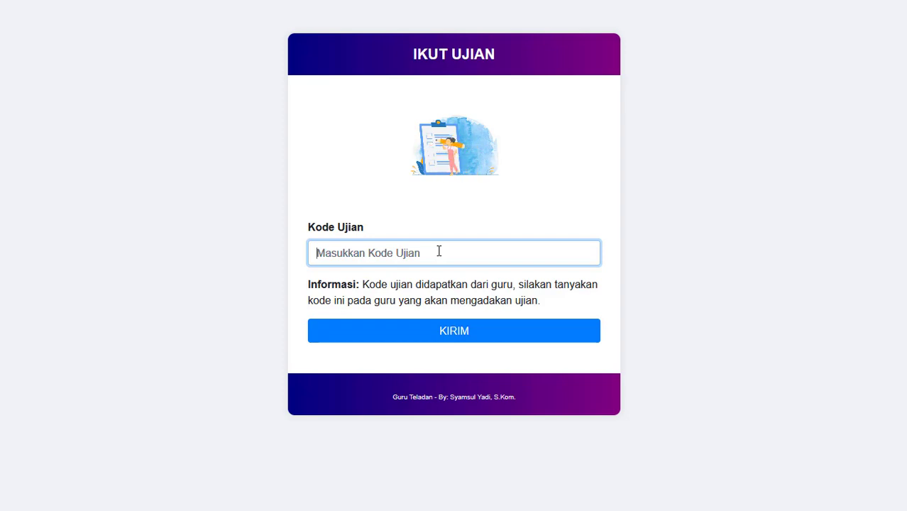
key("alt+Tab")
key("ctrl+Tab")
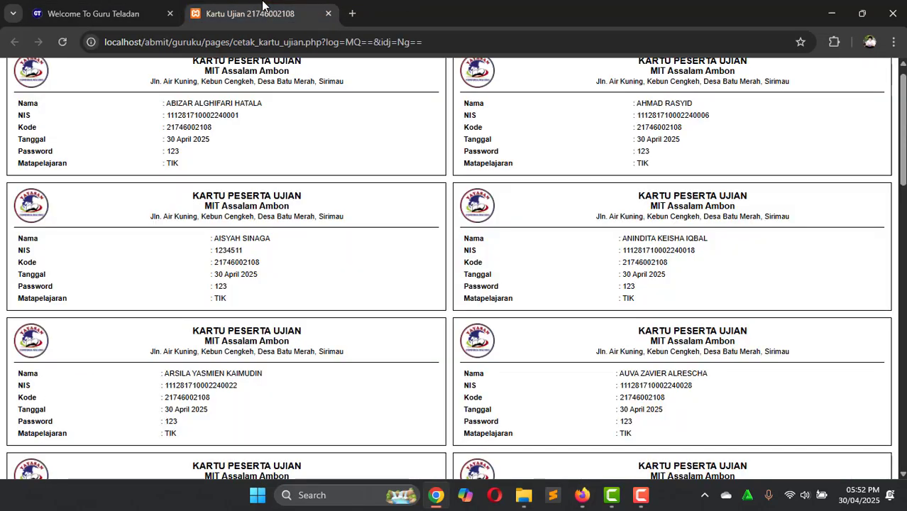
scroll(351, 238, "up", 1)
scroll(351, 238, "down", 1)
scroll(257, 115, "up", 2)
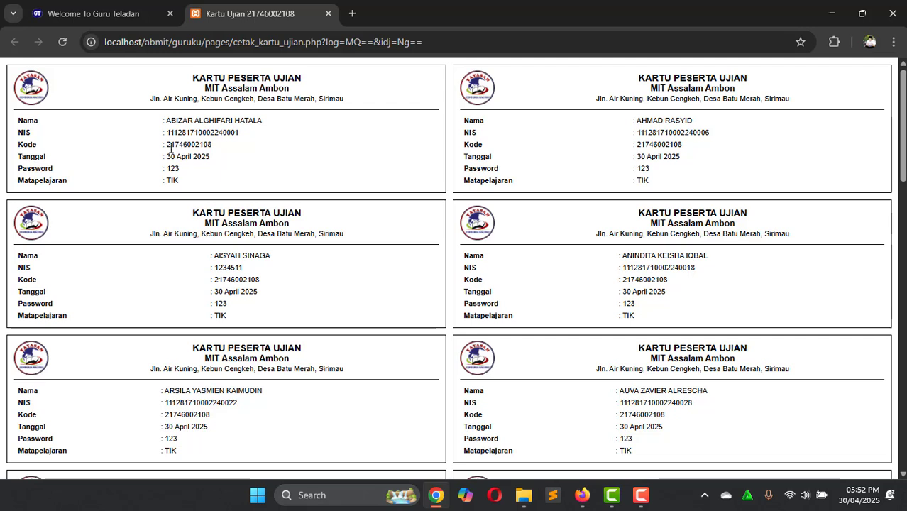
left_click_drag(167, 145, 214, 145)
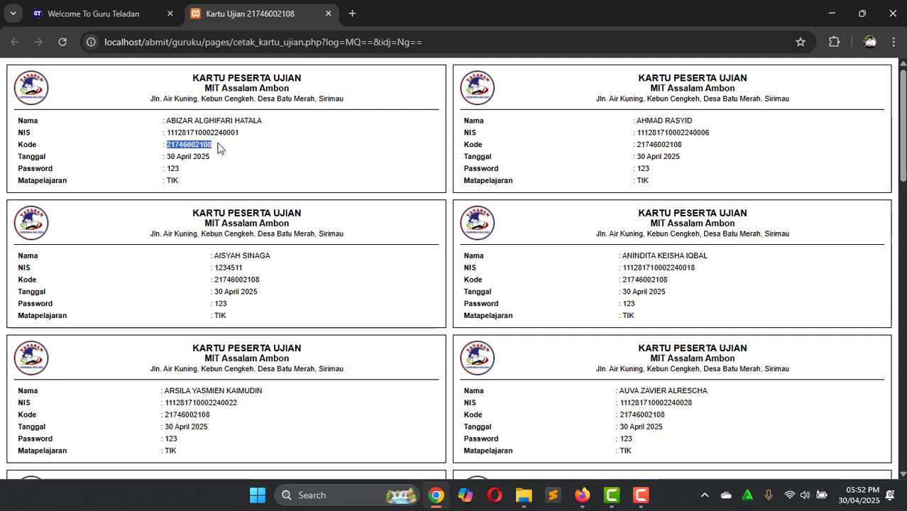
key("ctrl+c")
key("alt+Tab")
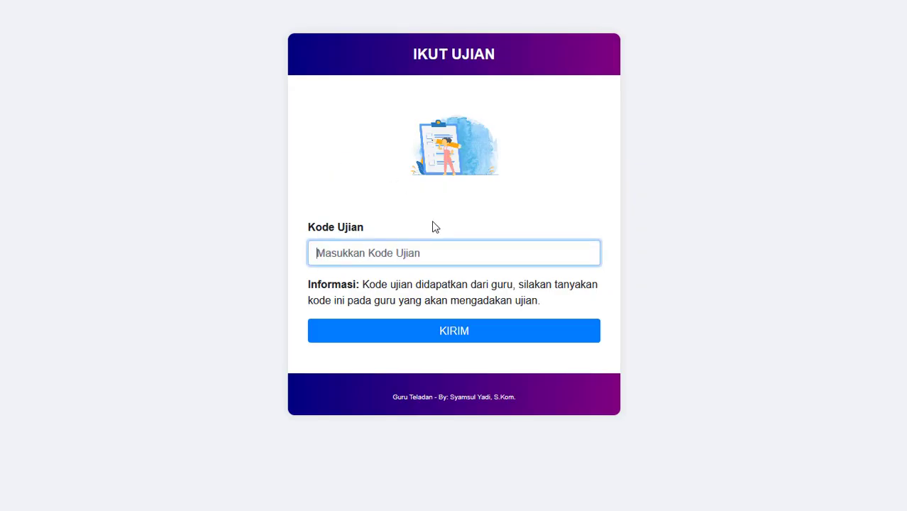
key("ctrl+v")
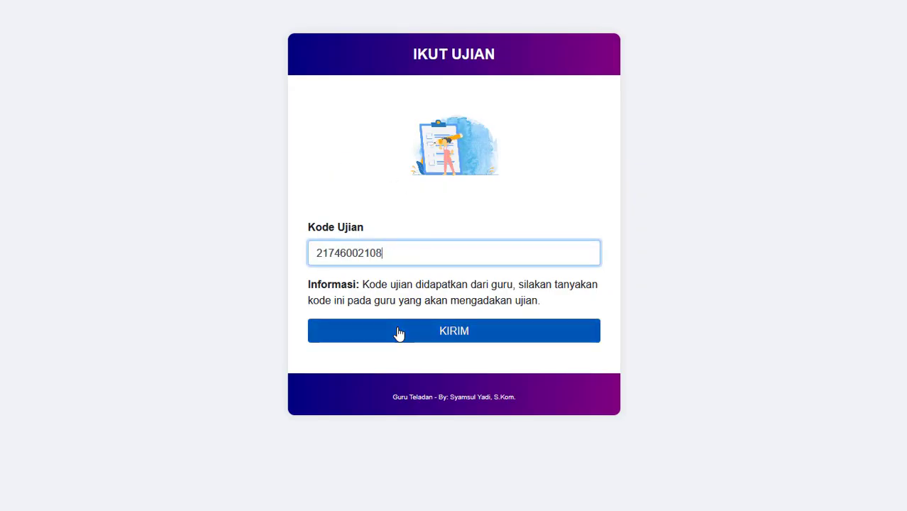
left_click(399, 333)
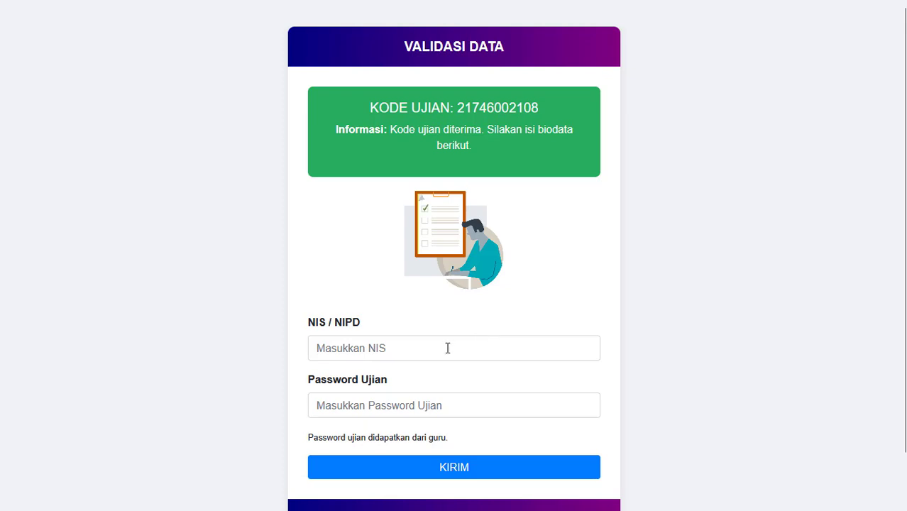
Step: Copy the first student's NIS from the card into the NIS / NIPD field
left_click(447, 346)
key("alt+Tab")
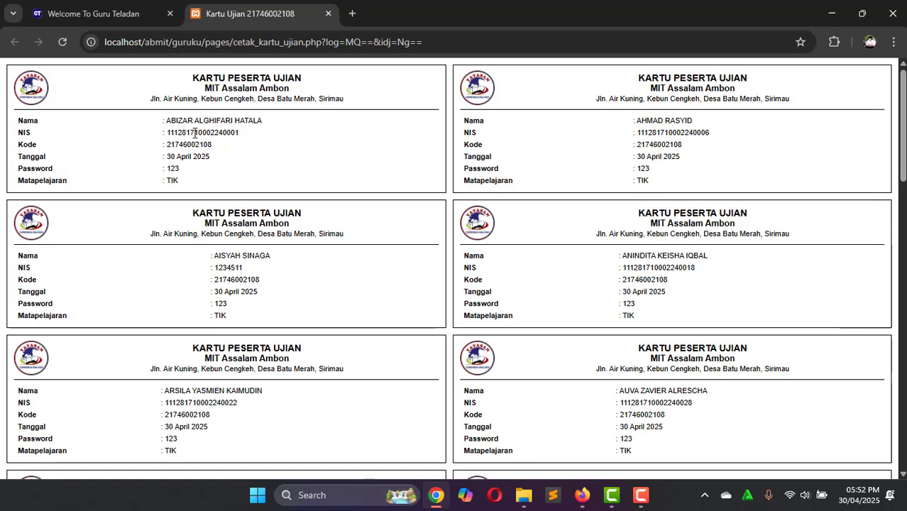
double_click(195, 134)
key("ctrl+c")
key("alt+Tab")
left_click(399, 341)
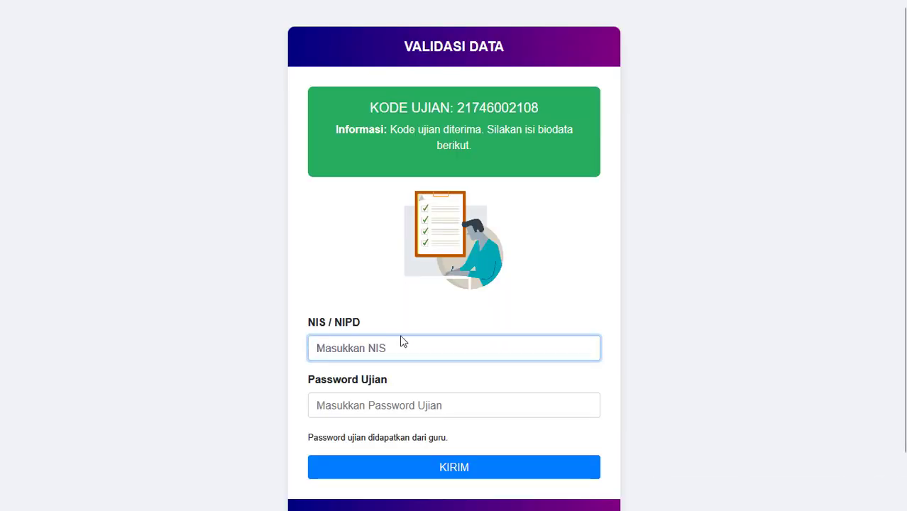
key("ctrl+v")
Step: Enter the exam password and submit to start the Pengerjaan Soal exam with its 60-minute timer
left_click(369, 413)
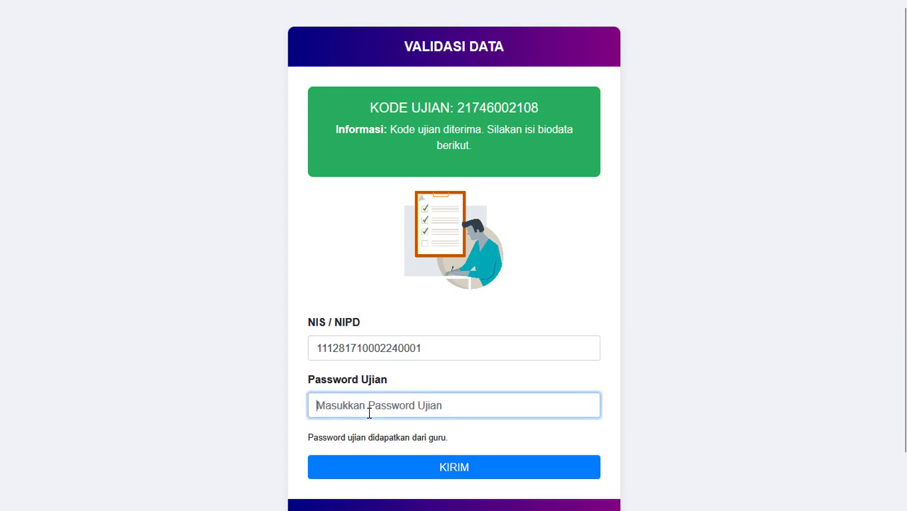
type("123")
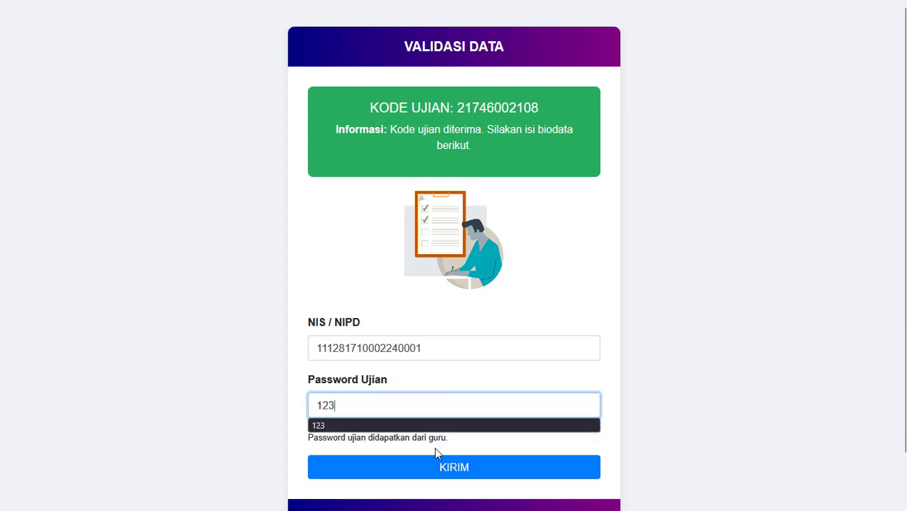
left_click(527, 433)
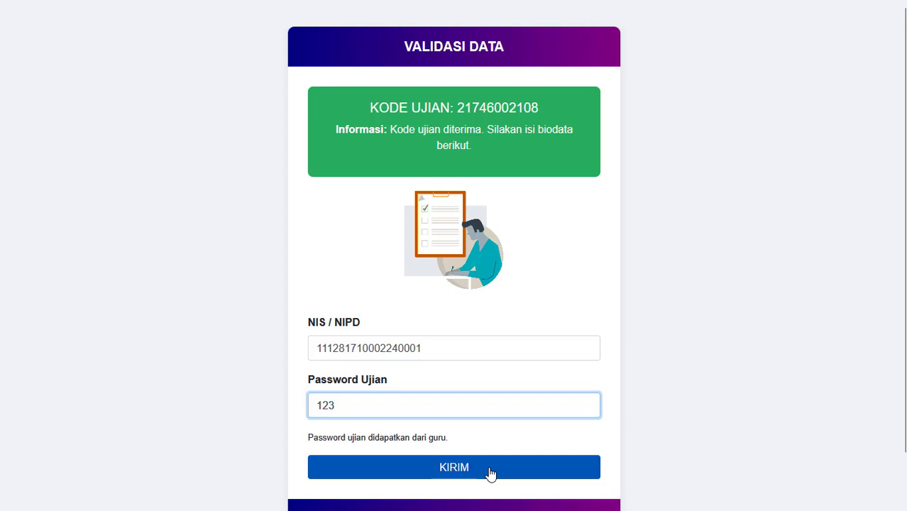
left_click(490, 474)
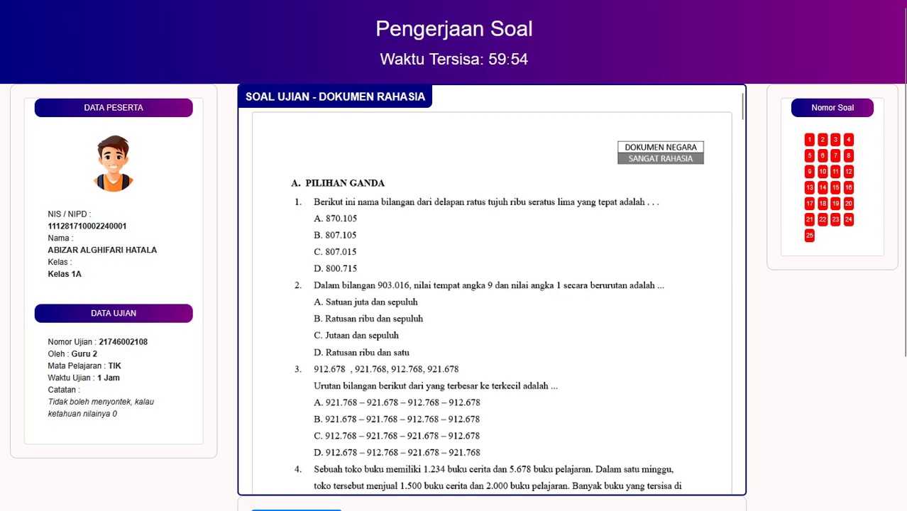
triple_click(530, 63)
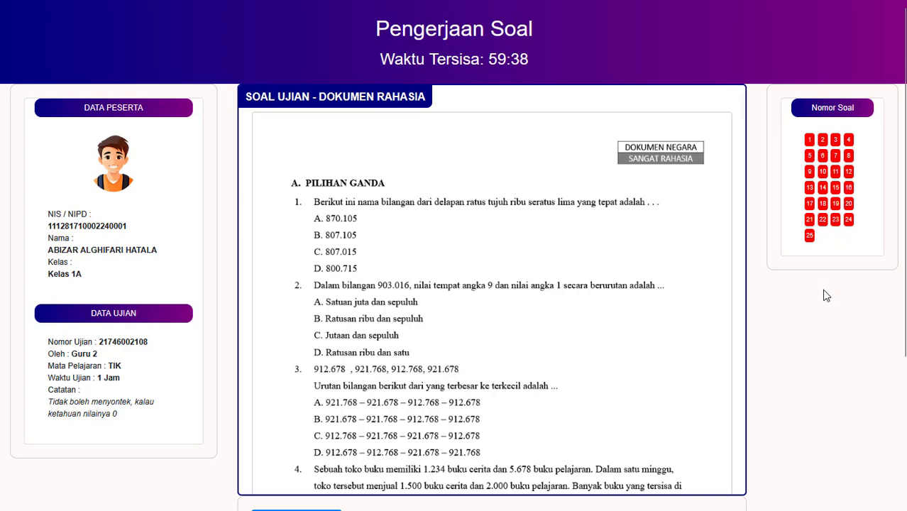
Step: Review the first questions and move through question 2 on to question 3
scroll(824, 296, "down", 2)
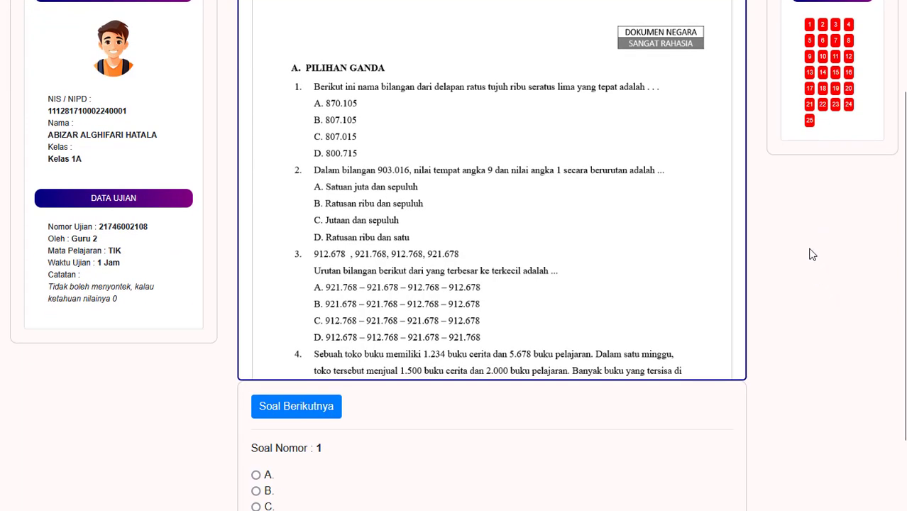
scroll(813, 255, "down", 1)
scroll(813, 255, "up", 1)
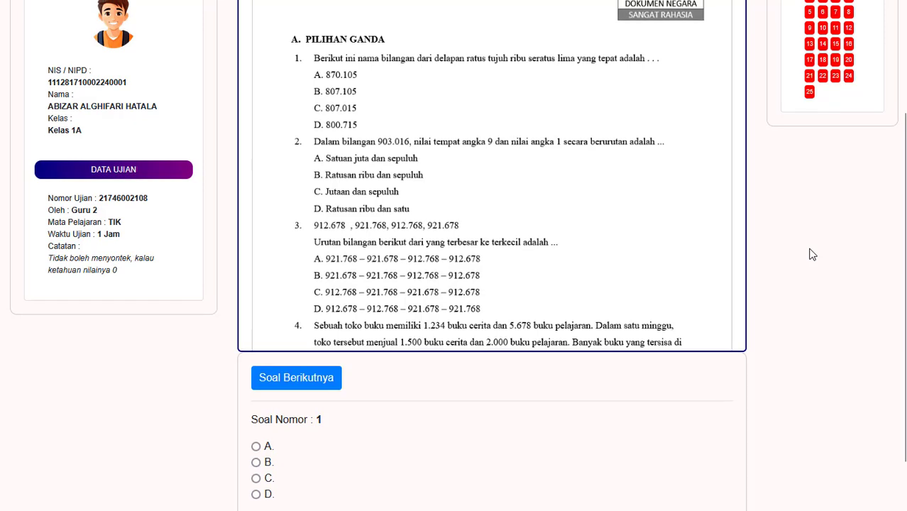
scroll(813, 255, "up", 1)
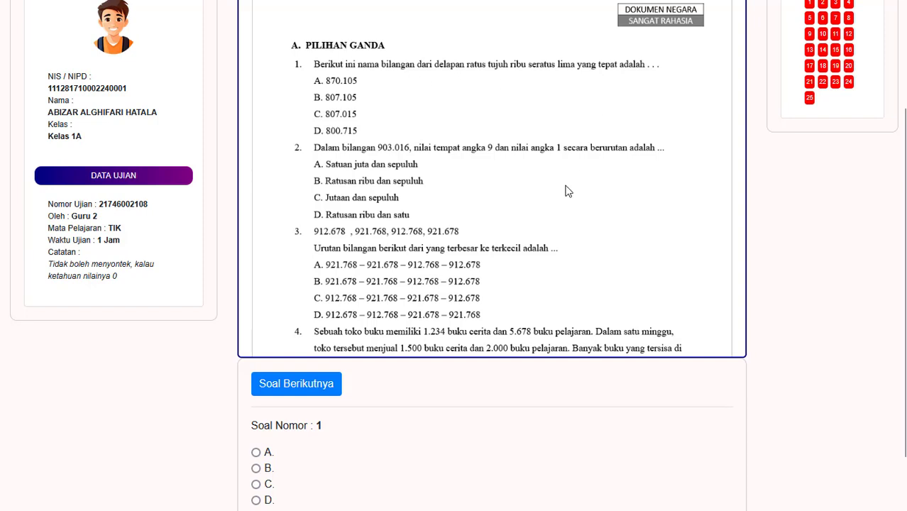
scroll(830, 270, "down", 1)
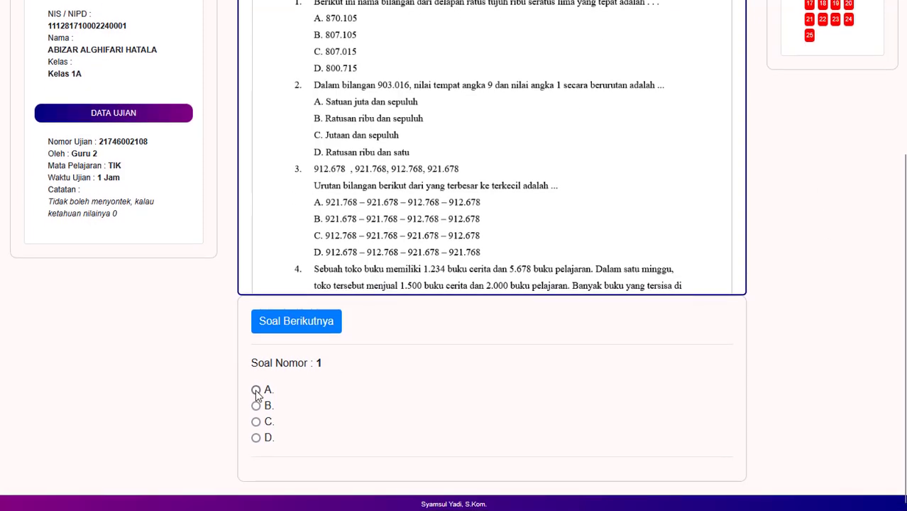
scroll(792, 275, "up", 2)
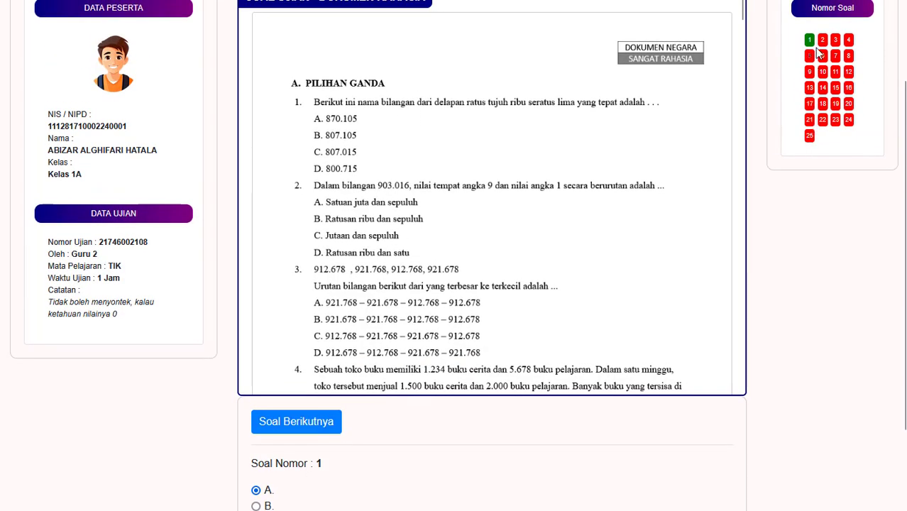
left_click(306, 425)
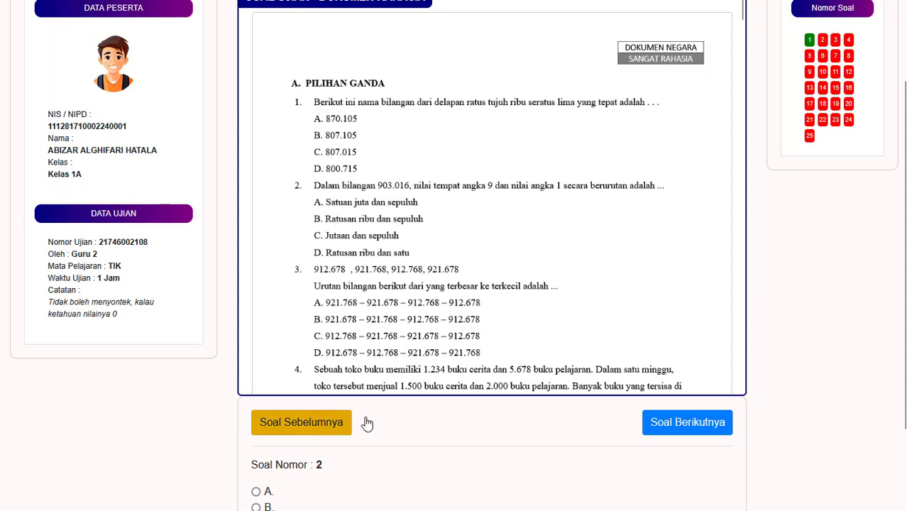
left_click(837, 43)
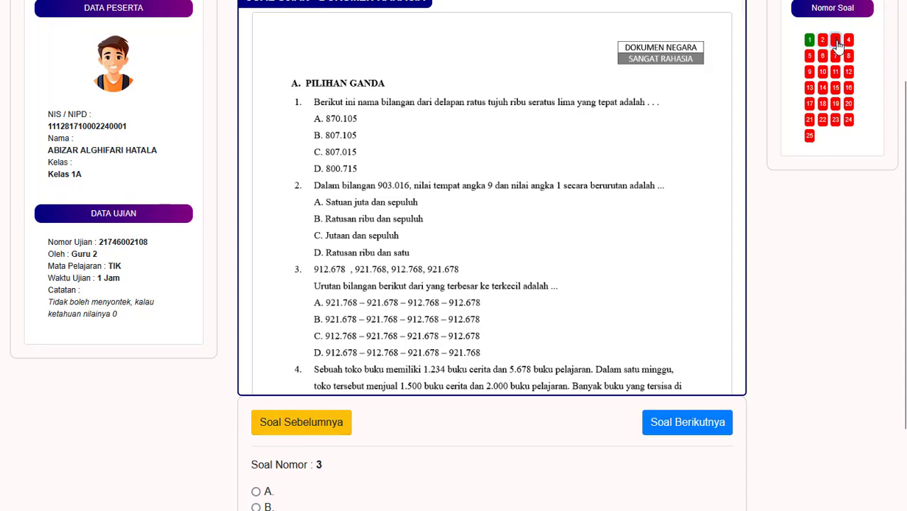
left_click(823, 40)
scroll(596, 445, "down", 1)
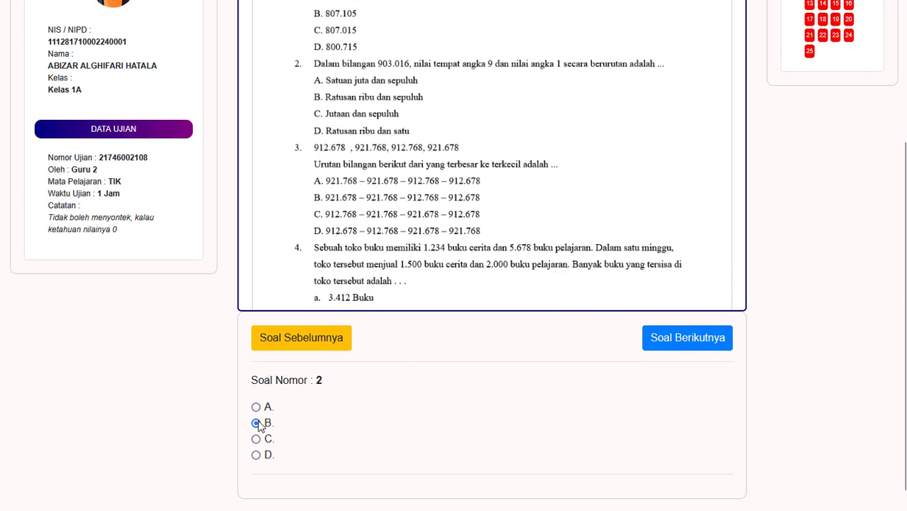
left_click(658, 338)
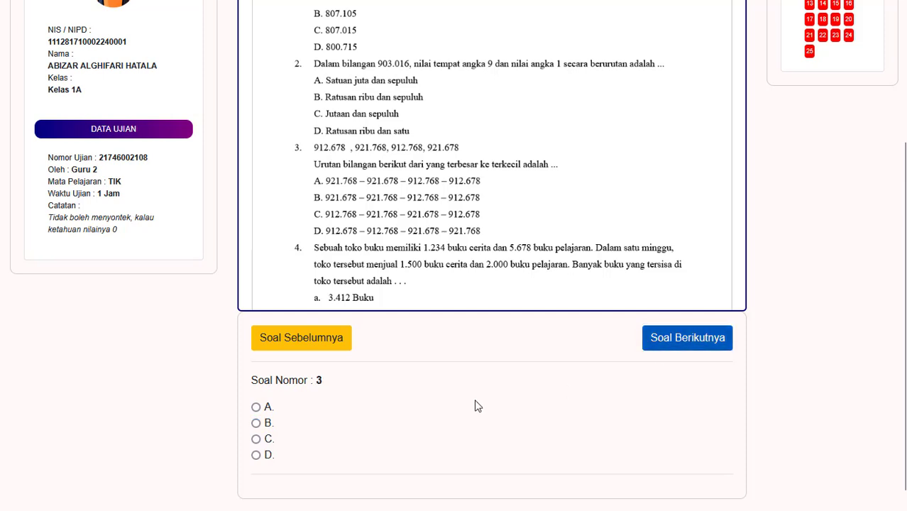
Step: Answer A for question 3, C for question 4, and A for questions 5 and 6
left_click(257, 408)
left_click(679, 339)
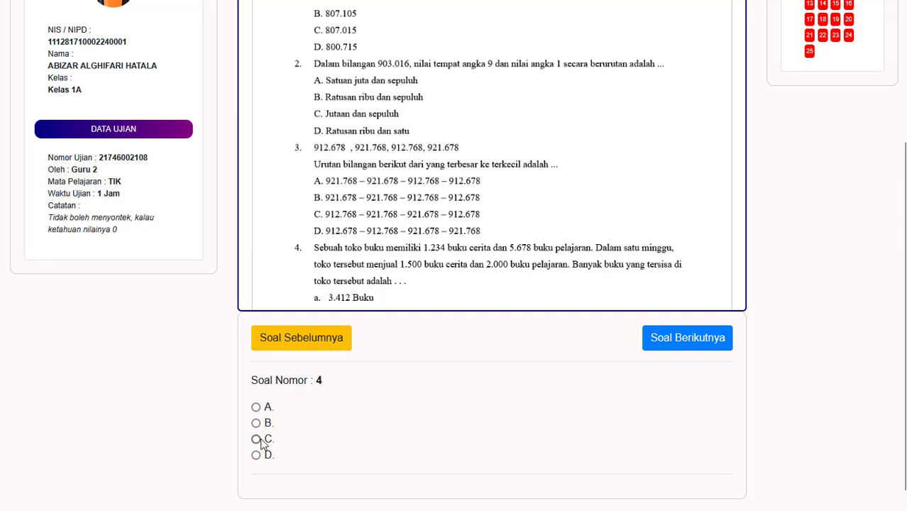
left_click(256, 439)
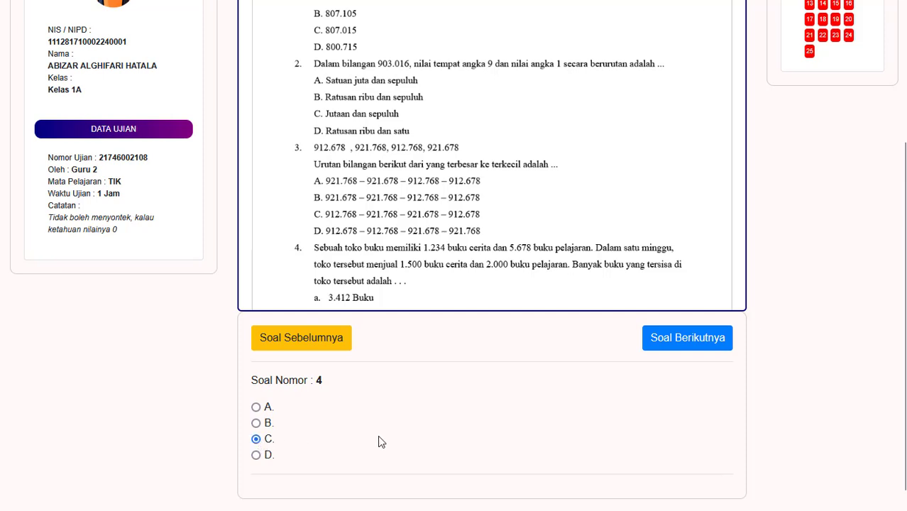
left_click(707, 341)
left_click(256, 407)
scroll(558, 202, "down", 6)
scroll(544, 123, "down", 2)
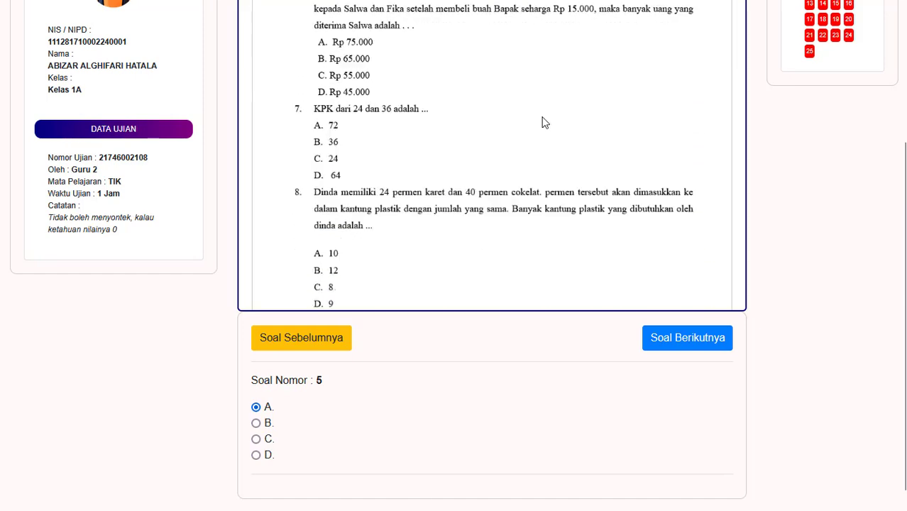
scroll(493, 197, "down", 1)
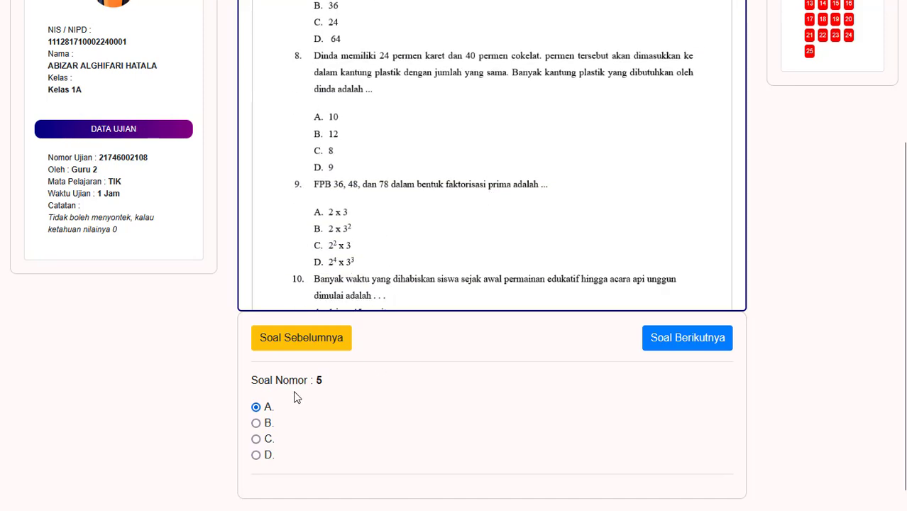
left_click(702, 343)
left_click(255, 408)
left_click(693, 348)
scroll(455, 395, "down", 1)
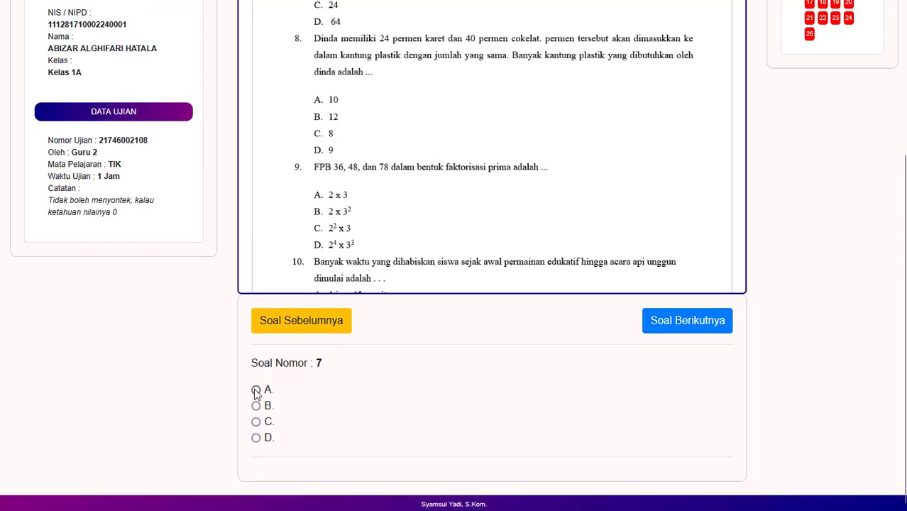
Step: Answer A for questions 8, 9 and 10, then advance through 11 and 12 to question 13
left_click(707, 332)
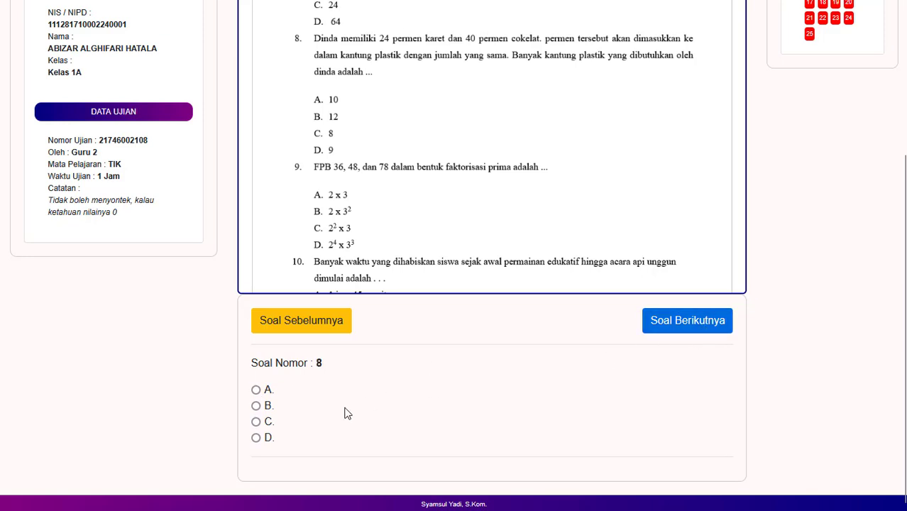
left_click(256, 391)
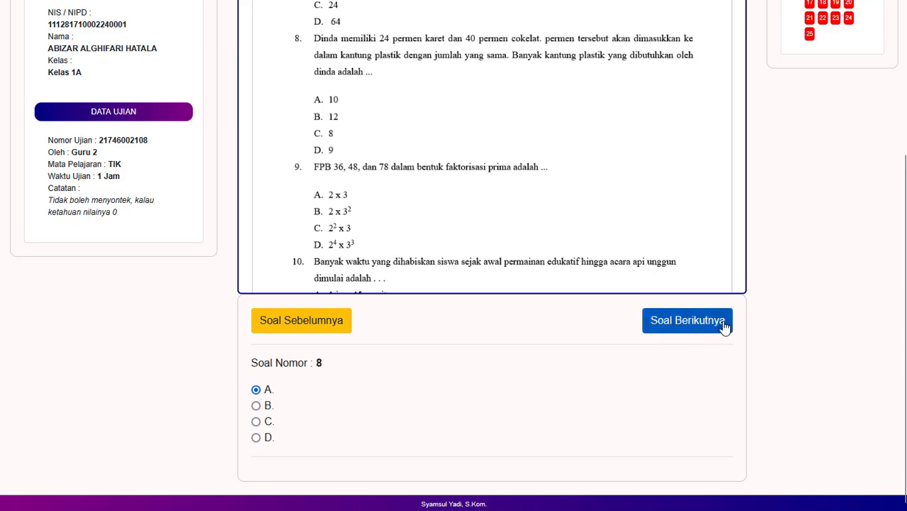
left_click(721, 320)
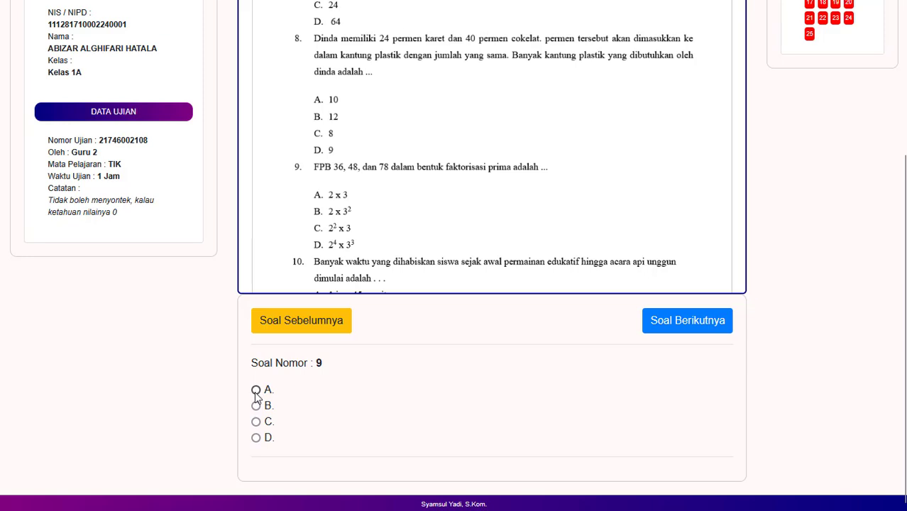
left_click(256, 391)
left_click(721, 321)
left_click(256, 391)
left_click(697, 324)
left_click(691, 320)
left_click(675, 330)
scroll(873, 233, "up", 3)
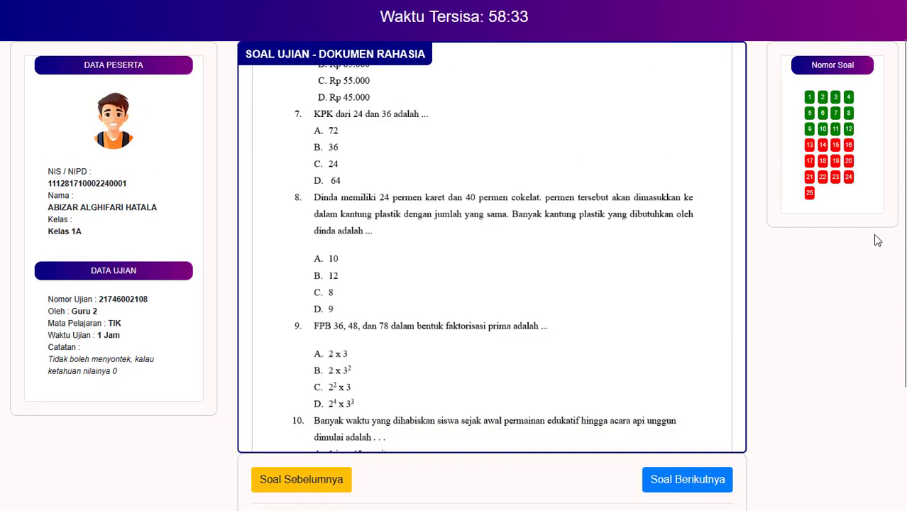
scroll(867, 199, "down", 3)
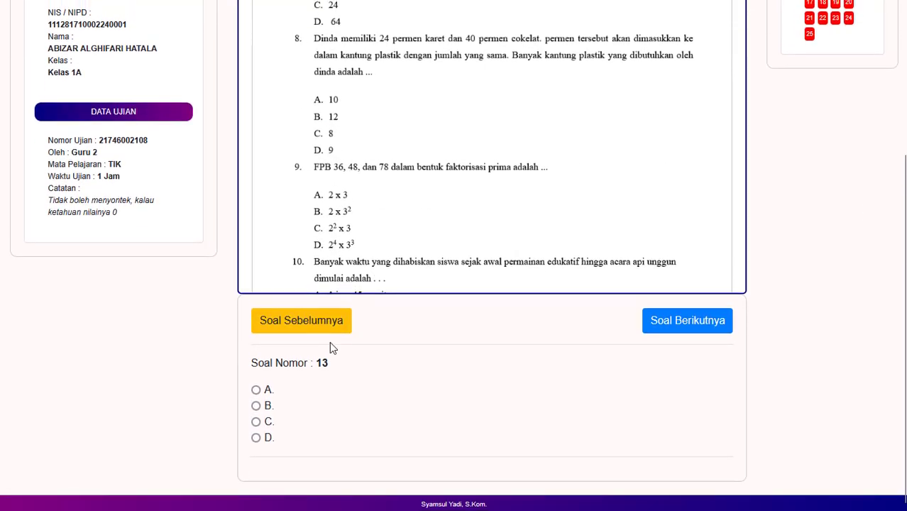
Step: Answer D for questions 14 and 17, skipping 13, 15 and 18–20, to reach question 21
left_click(683, 320)
left_click(679, 326)
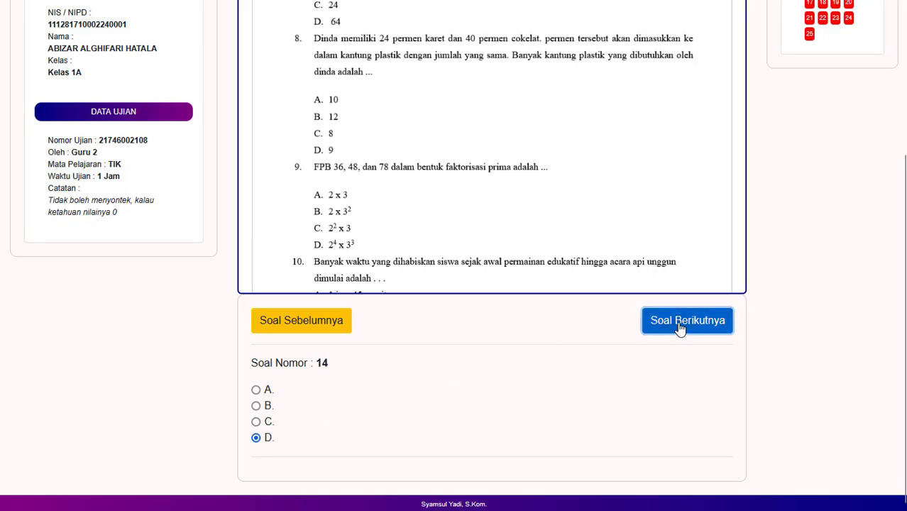
left_click(679, 326)
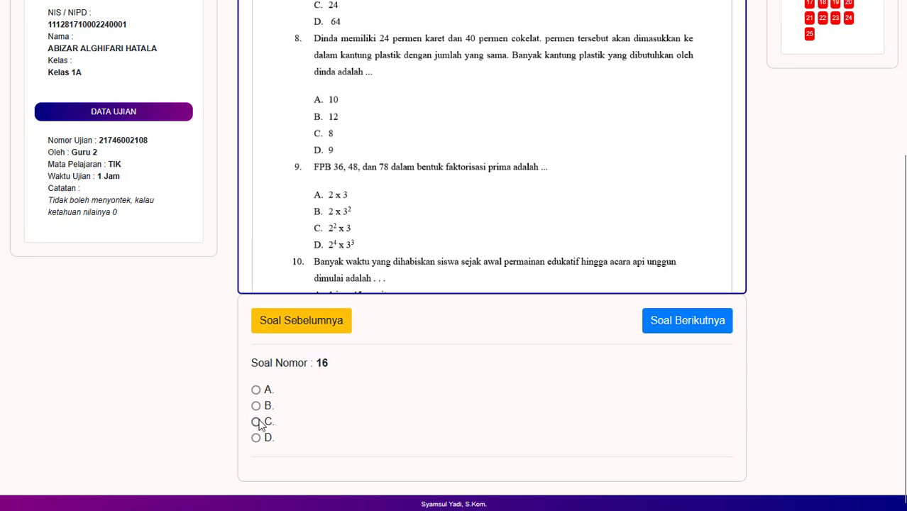
left_click(694, 320)
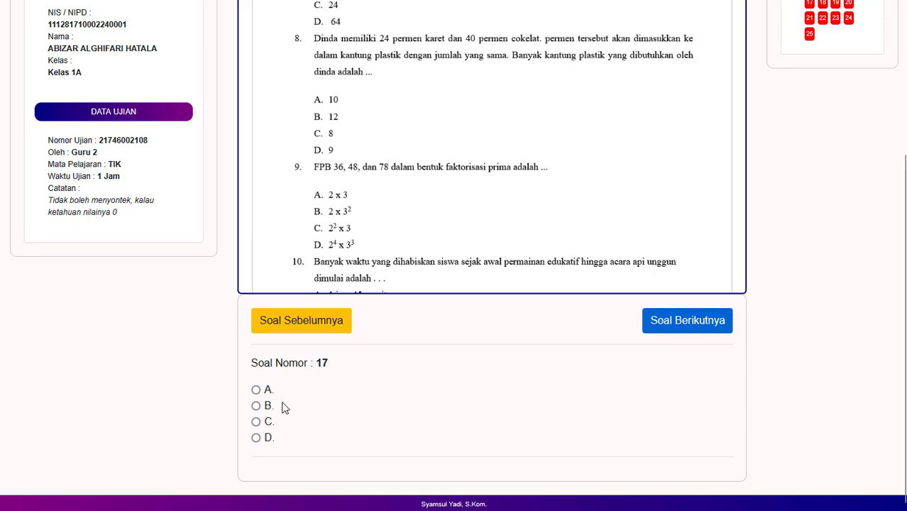
left_click(257, 438)
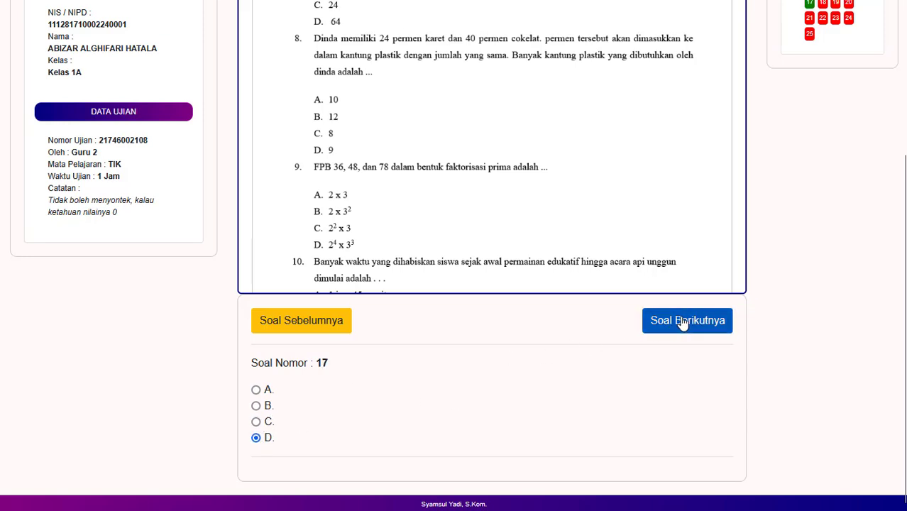
double_click(682, 320)
double_click(682, 320)
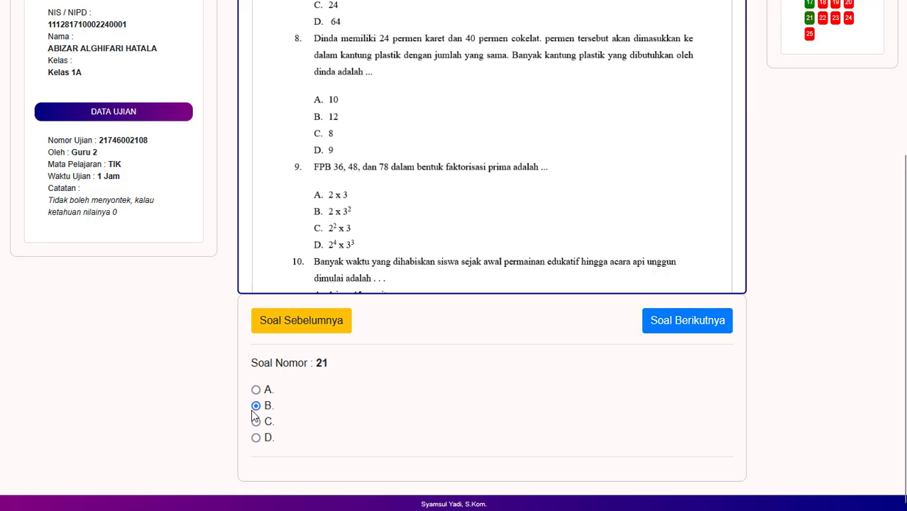
scroll(456, 380, "up", 3)
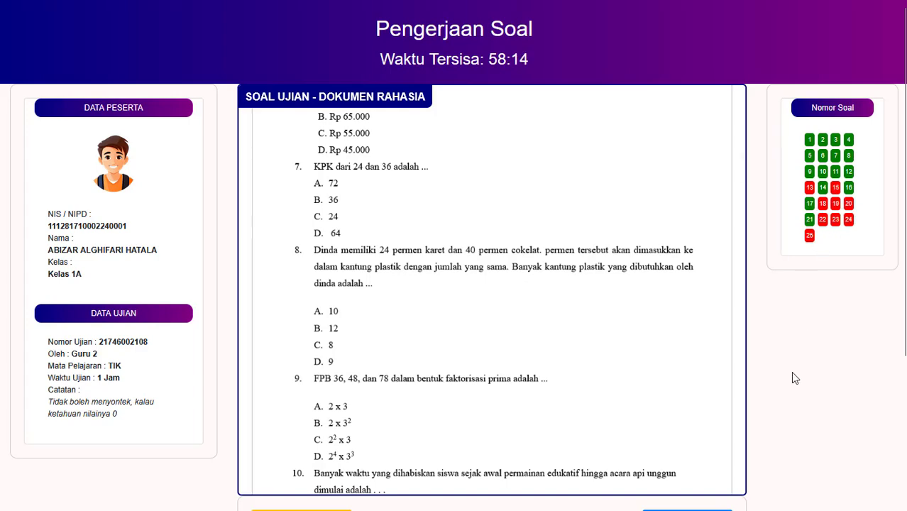
scroll(793, 377, "down", 2)
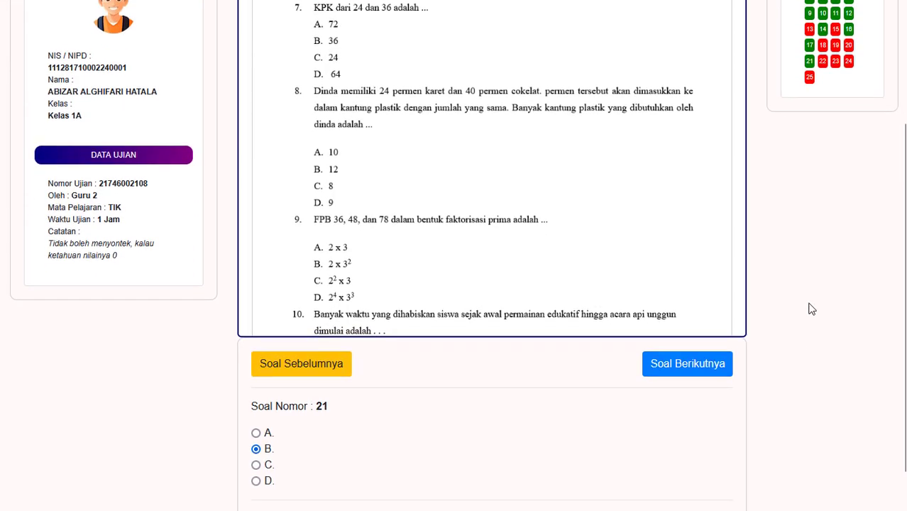
scroll(809, 307, "up", 1)
scroll(810, 305, "down", 2)
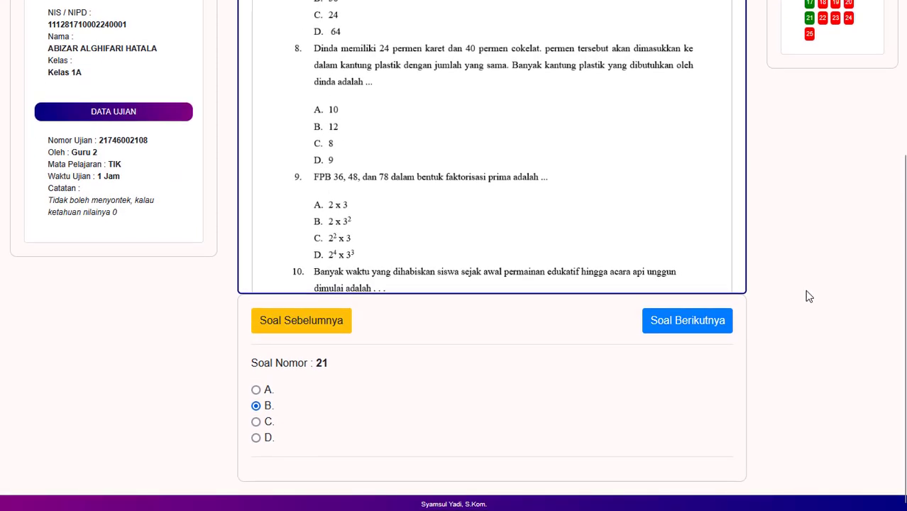
Step: Jump to question 25 and submit the multiple-choice answers with Kirim Jawaban
left_click(810, 37)
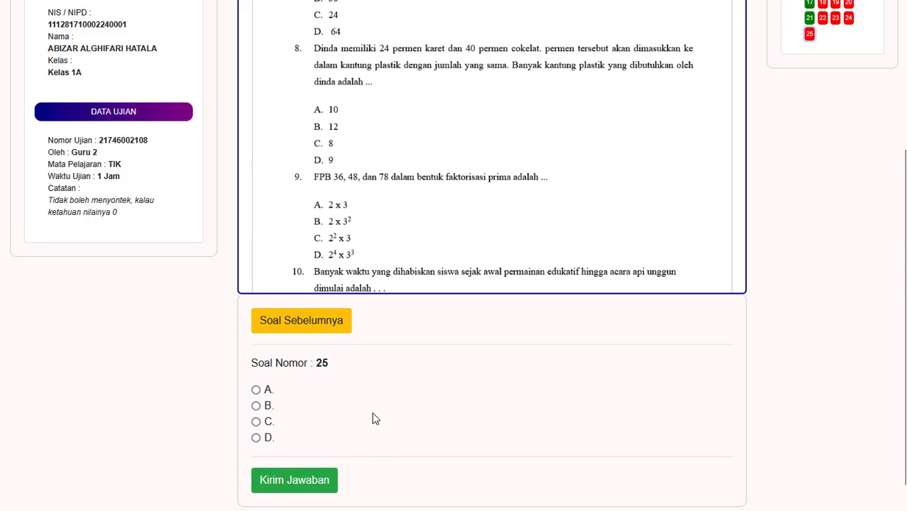
scroll(374, 407, "down", 1)
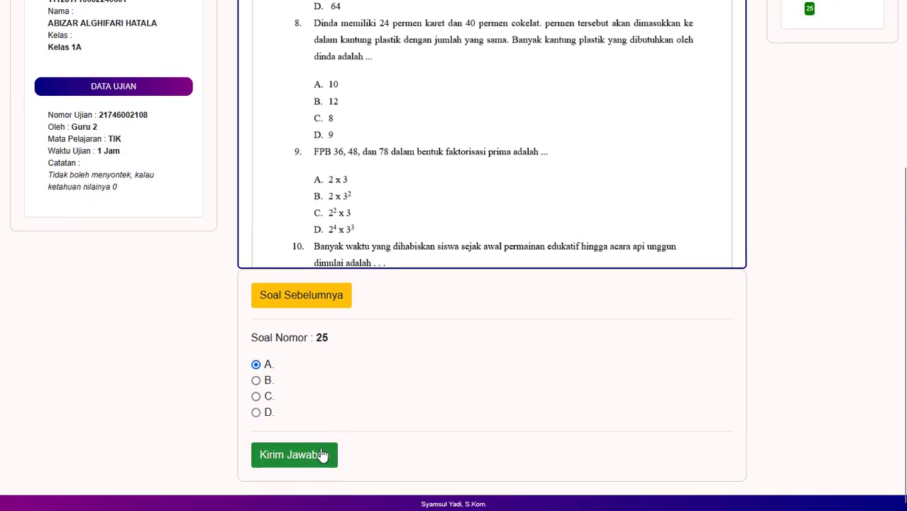
scroll(488, 395, "up", 2)
scroll(488, 395, "up", 2)
scroll(488, 395, "down", 5)
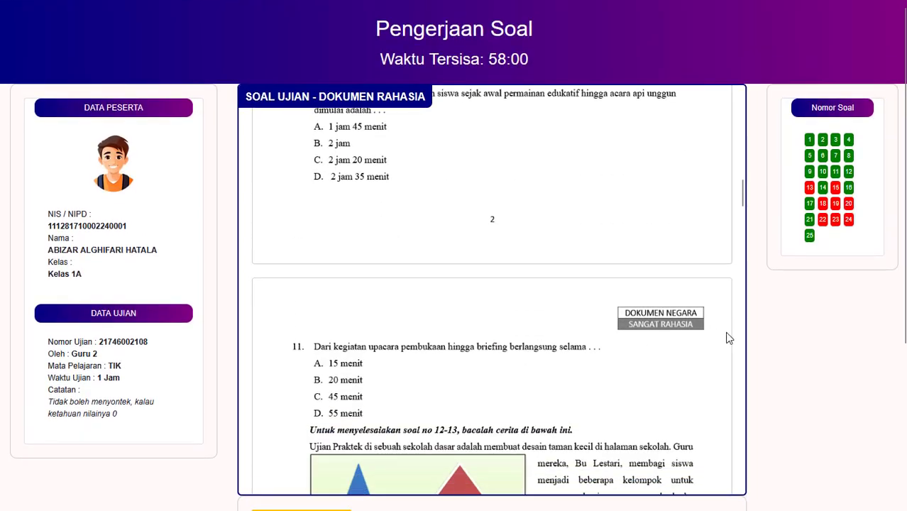
scroll(769, 338, "down", 3)
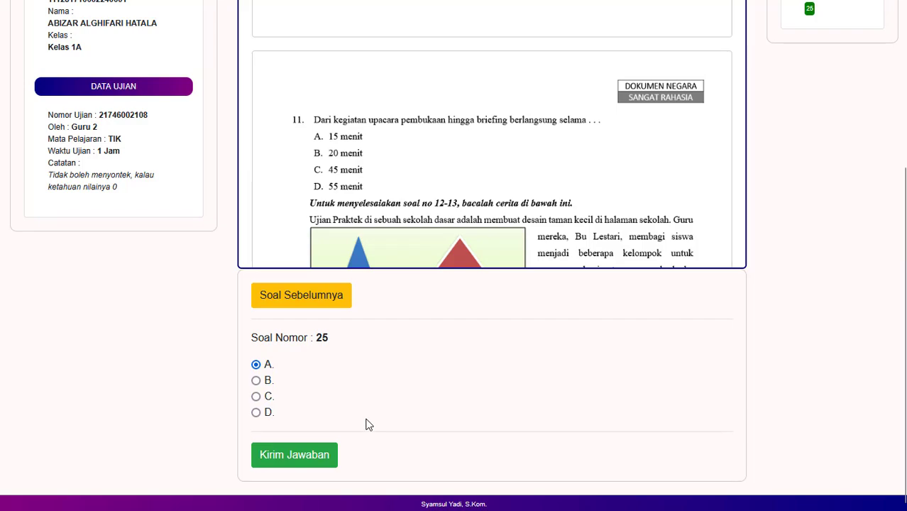
scroll(600, 313, "up", 3)
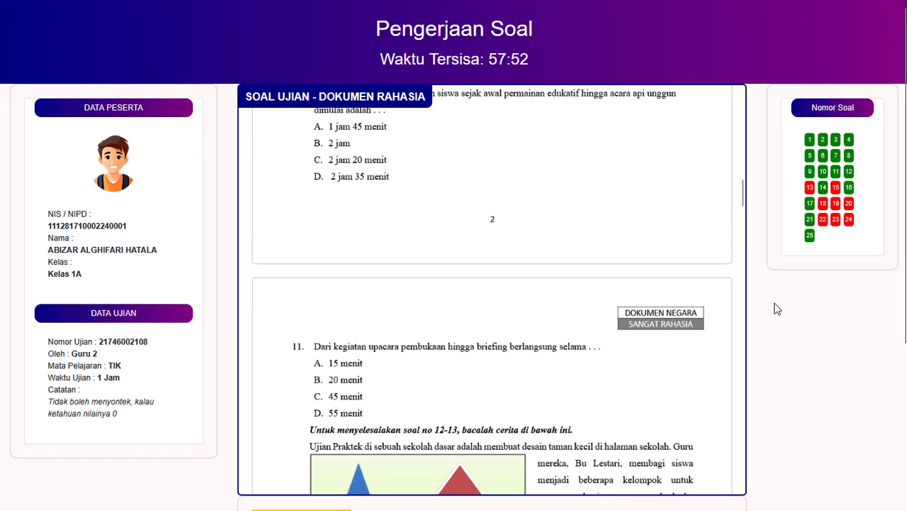
scroll(776, 309, "down", 3)
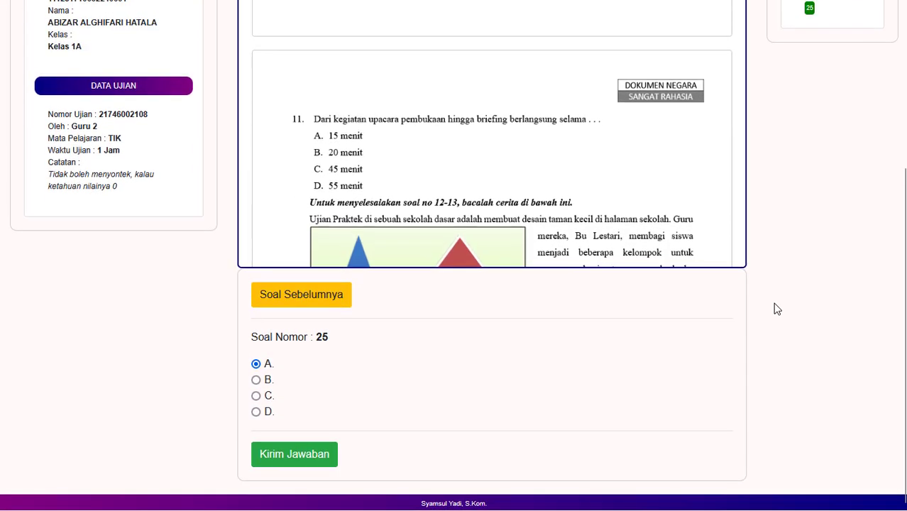
scroll(776, 309, "up", 3)
scroll(776, 308, "down", 1)
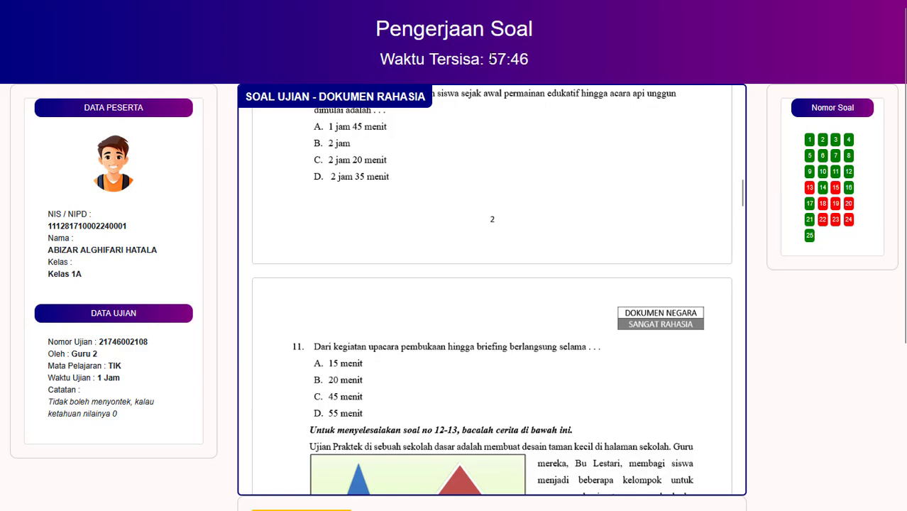
scroll(768, 304, "down", 3)
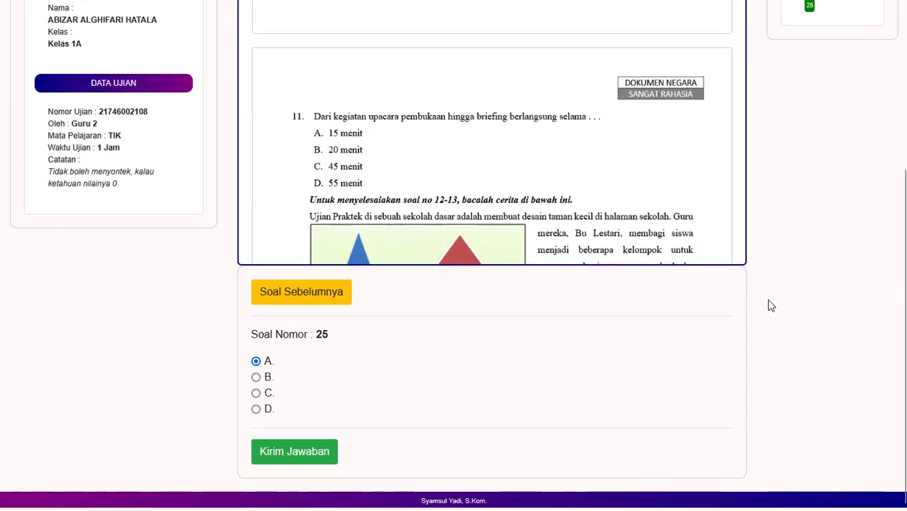
left_click(298, 460)
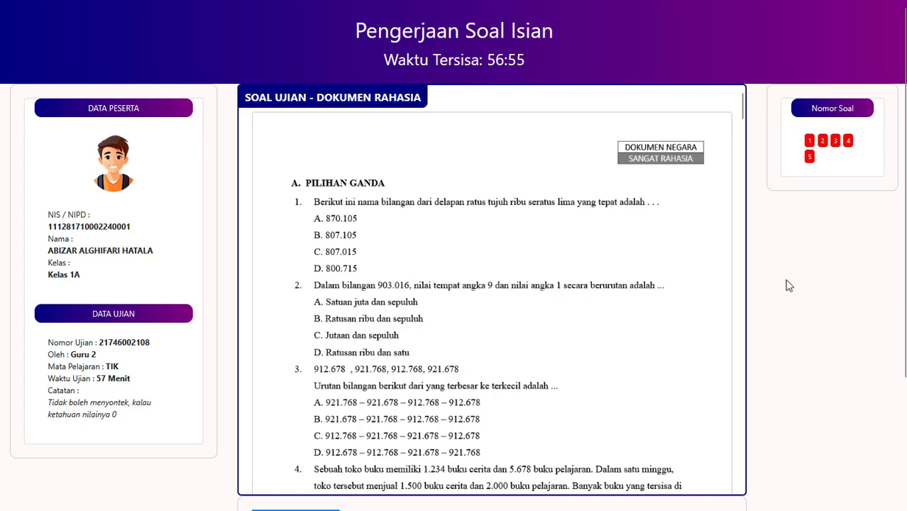
Step: Enter 1 as the answer to isian question 1 and 55 for question 2
scroll(790, 286, "down", 2)
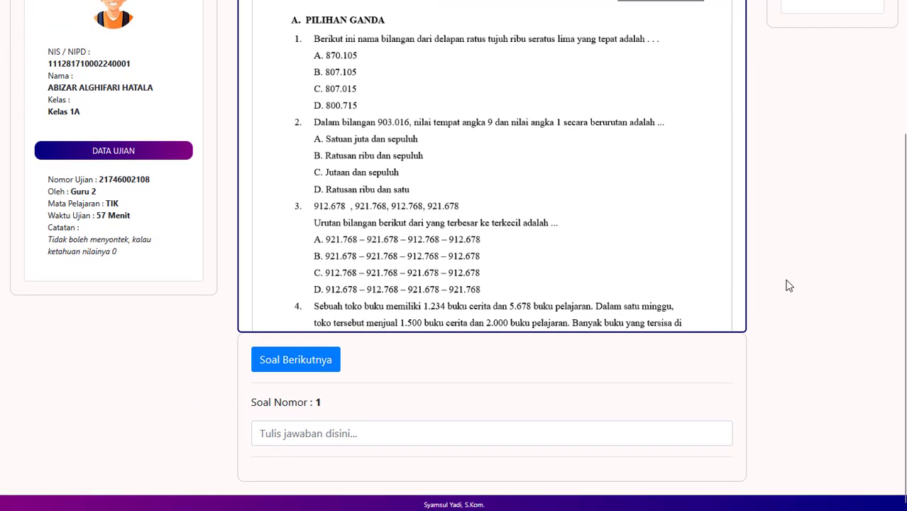
scroll(790, 286, "up", 2)
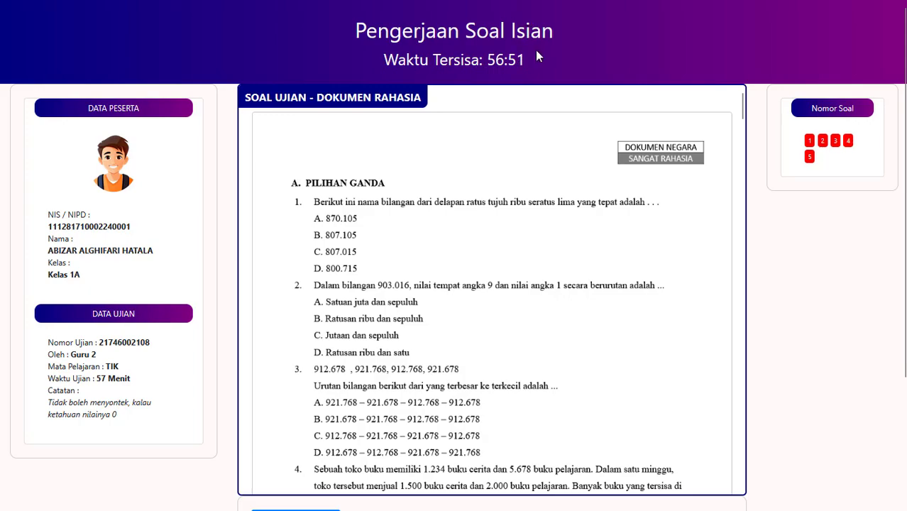
scroll(573, 289, "down", 20)
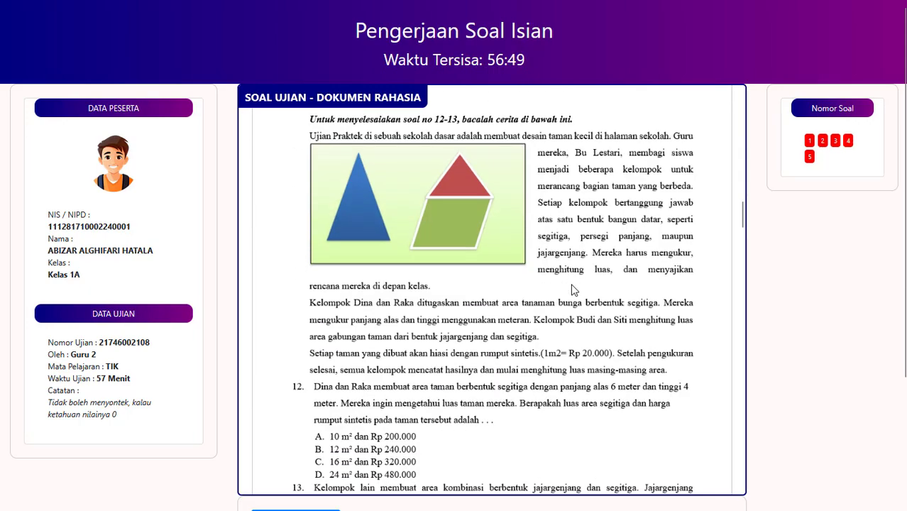
scroll(574, 289, "down", 8)
scroll(573, 290, "up", 4)
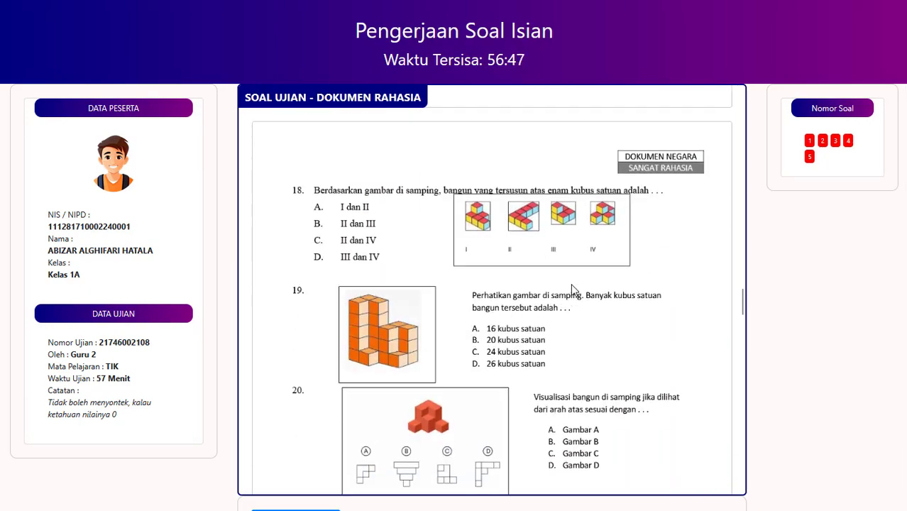
scroll(573, 290, "down", 9)
scroll(574, 289, "down", 6)
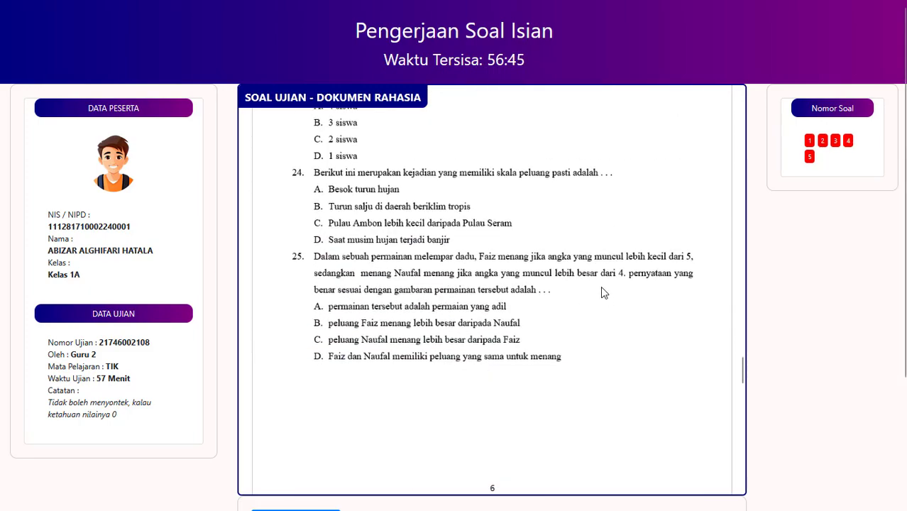
scroll(523, 262, "down", 2)
scroll(523, 262, "up", 3)
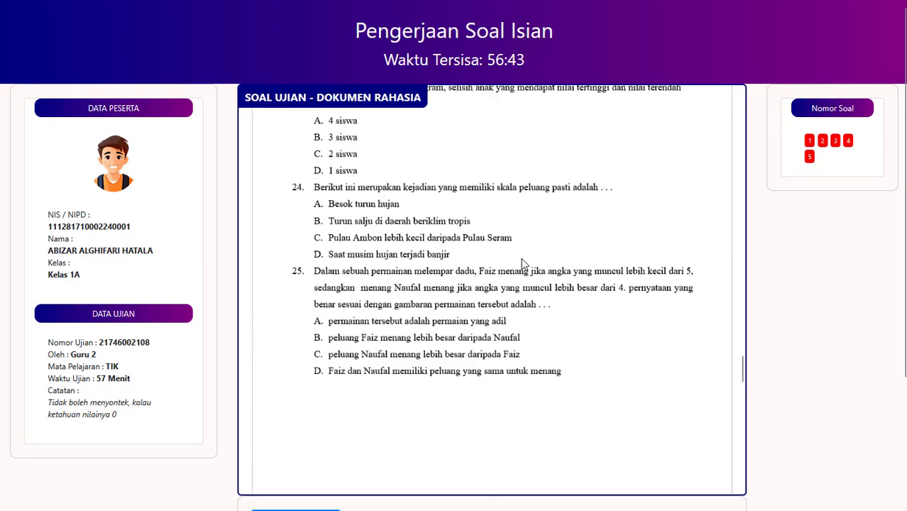
scroll(523, 262, "down", 3)
scroll(523, 263, "up", 3)
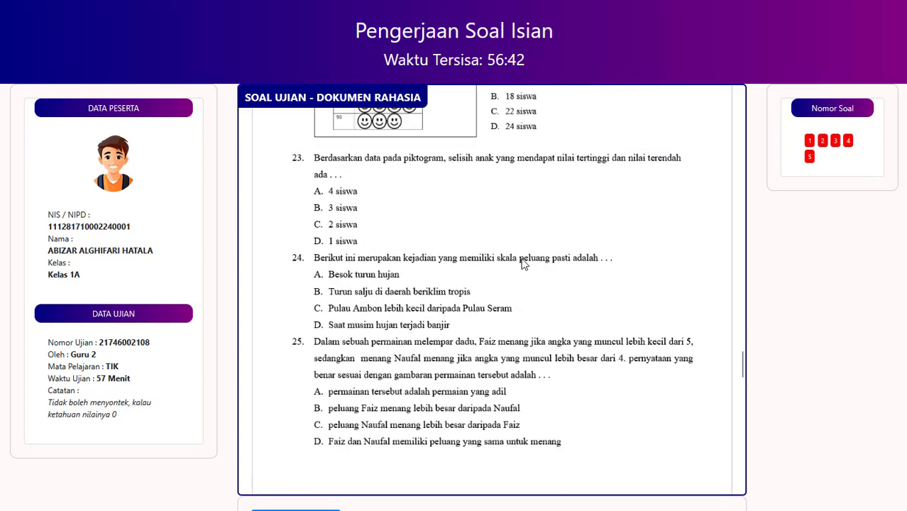
scroll(523, 263, "down", 3)
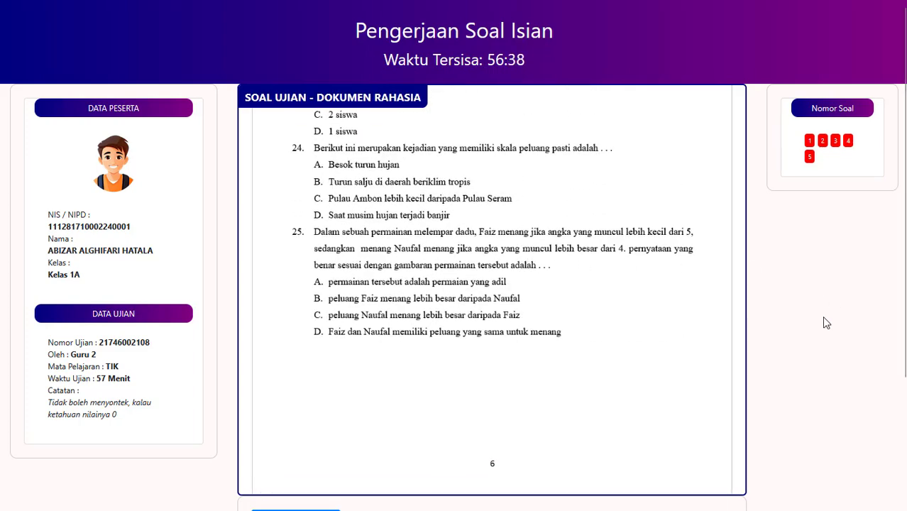
scroll(825, 318, "down", 2)
scroll(825, 319, "up", 2)
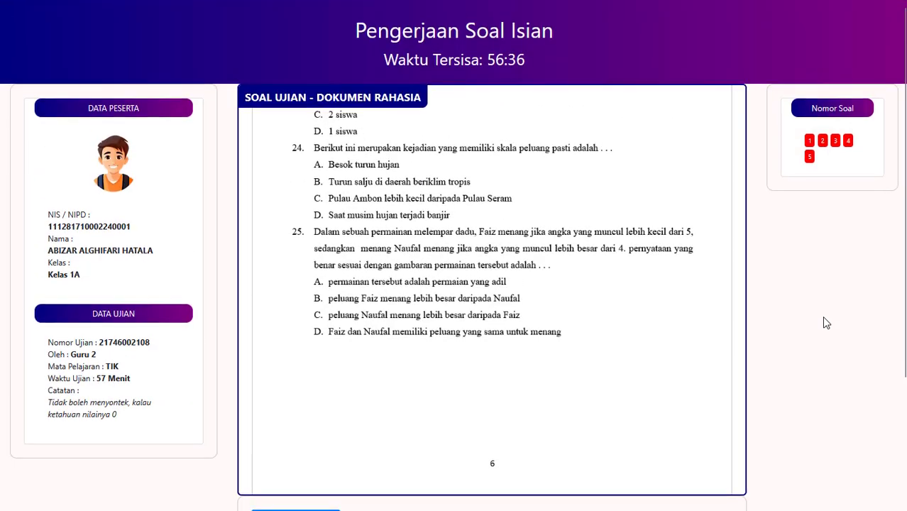
scroll(826, 322, "down", 2)
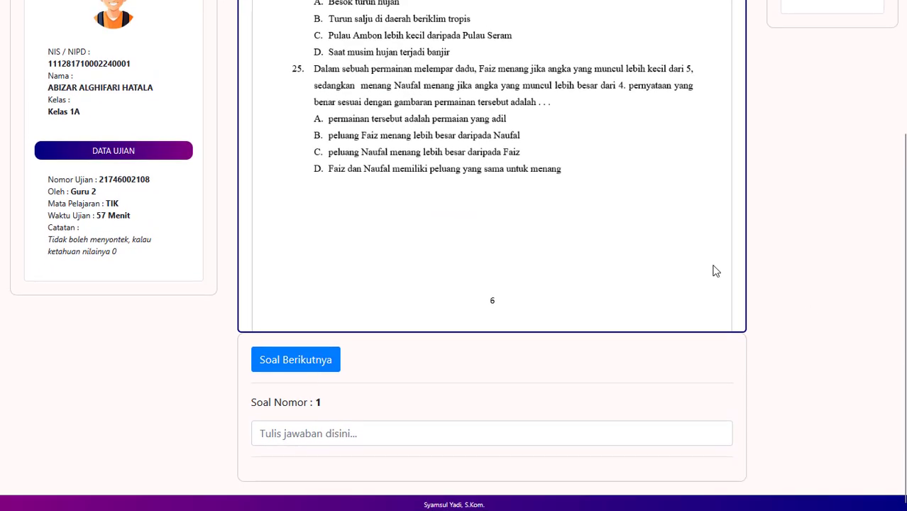
scroll(600, 235, "down", 5)
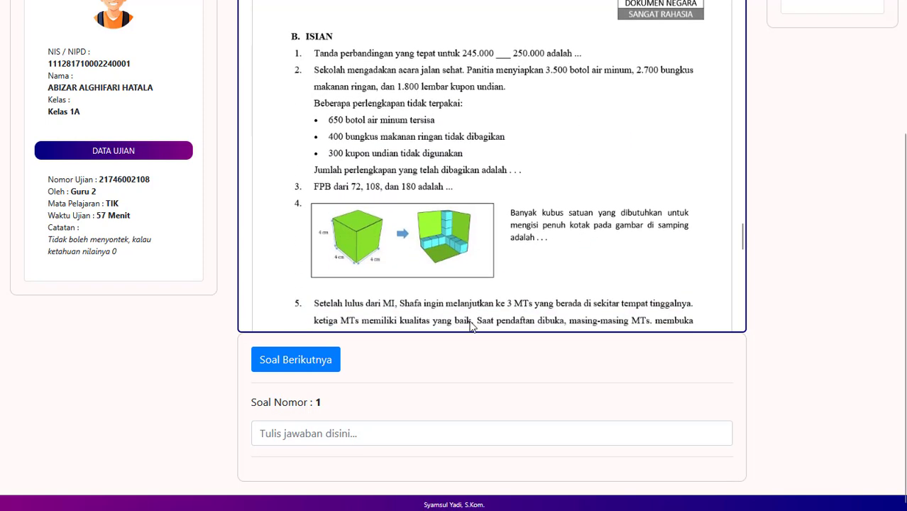
left_click(362, 428)
type("111")
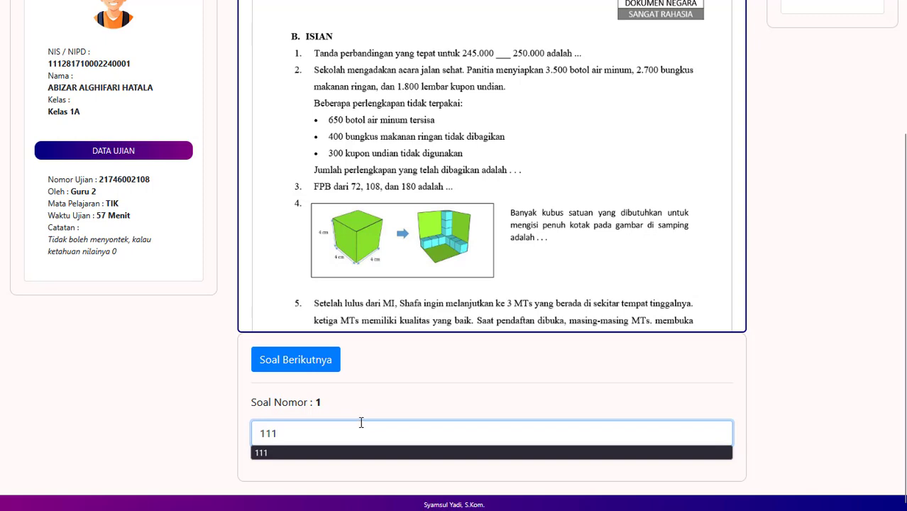
left_click(294, 361)
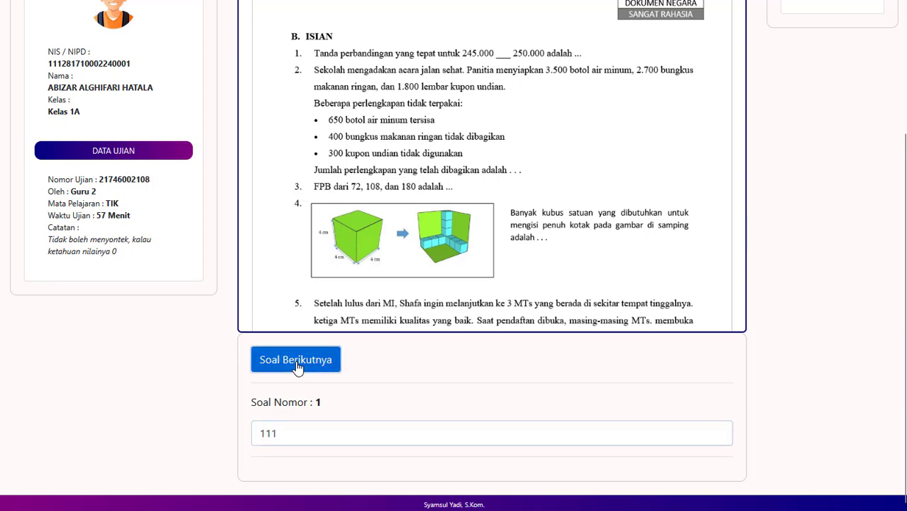
left_click(318, 433)
type("5555")
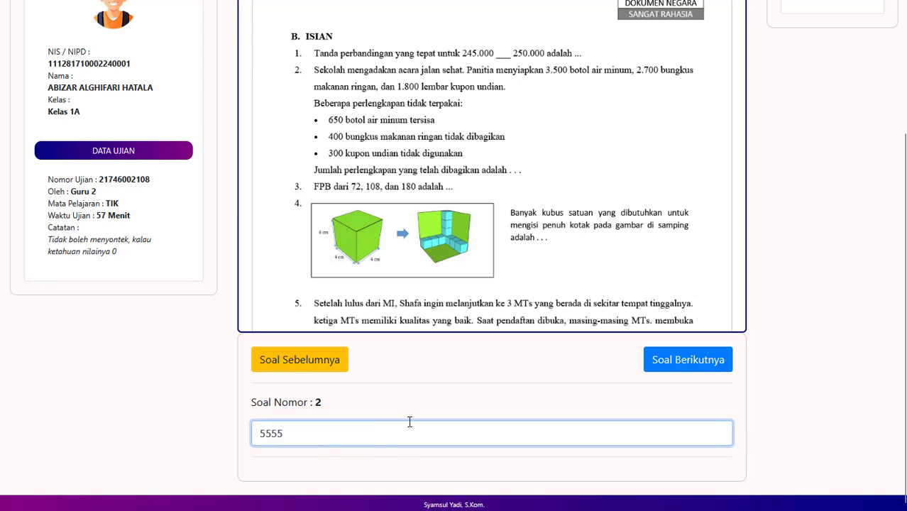
Step: Enter 33, 3 and 555 as the answers to isian questions 3, 4 and 5
left_click(681, 366)
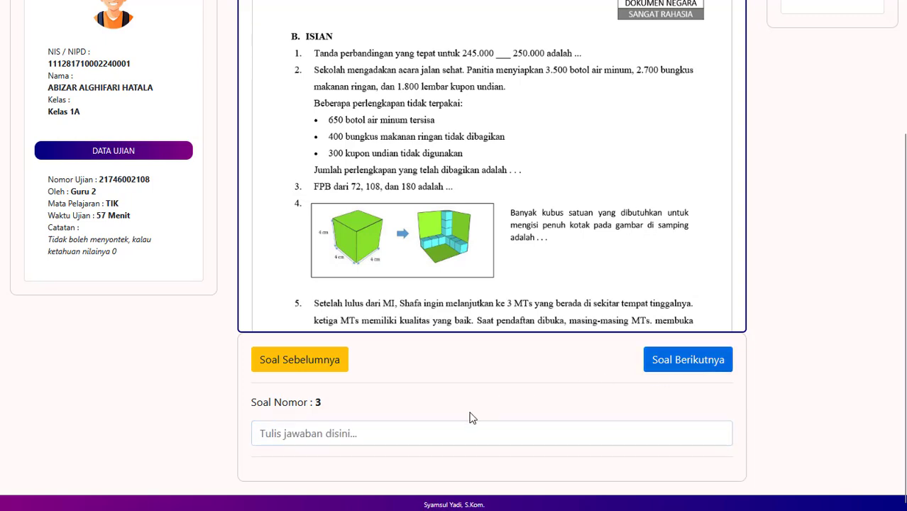
left_click(431, 423)
type("333")
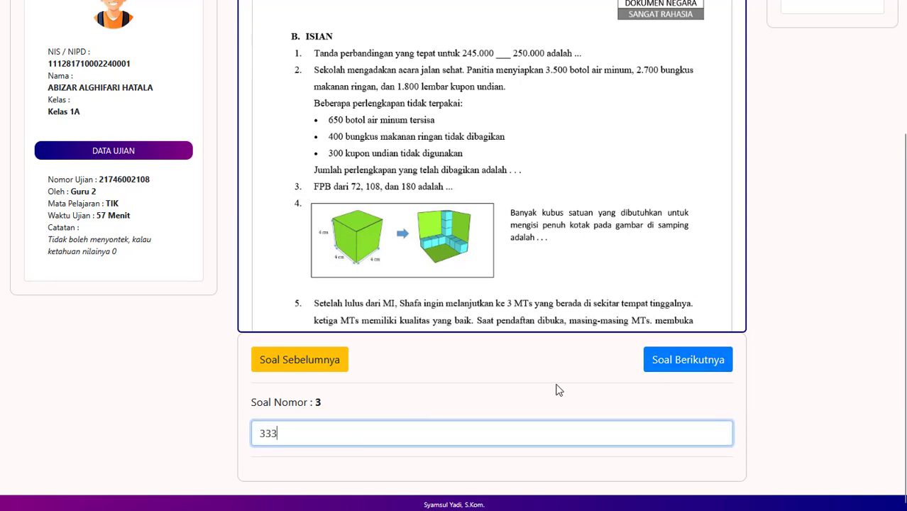
left_click(650, 360)
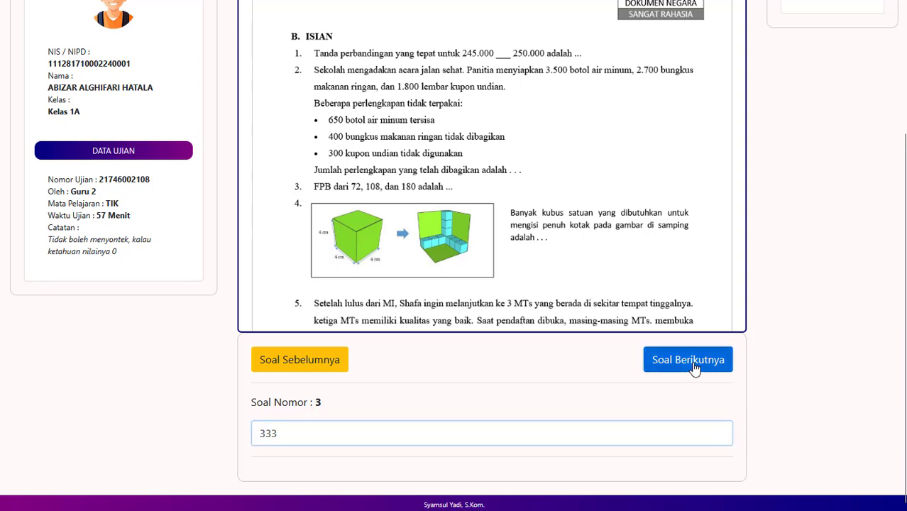
left_click(450, 443)
type("333")
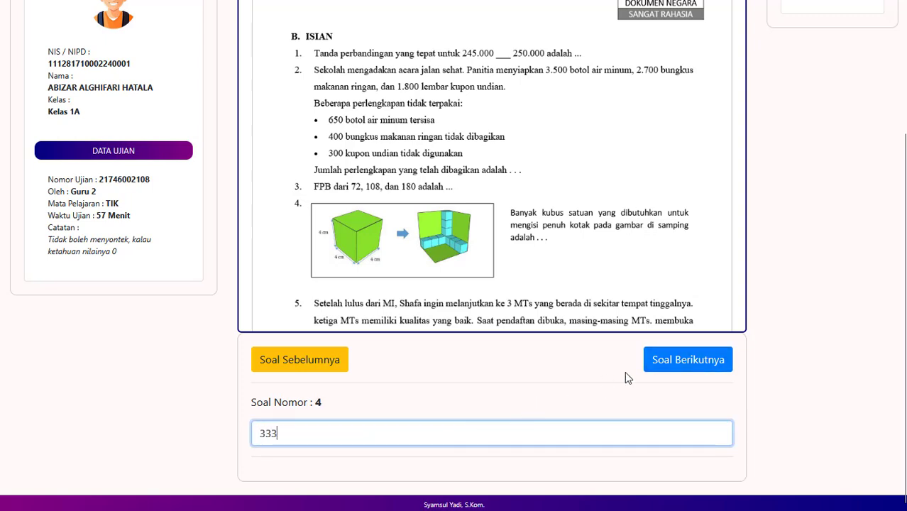
left_click(720, 362)
left_click(466, 440)
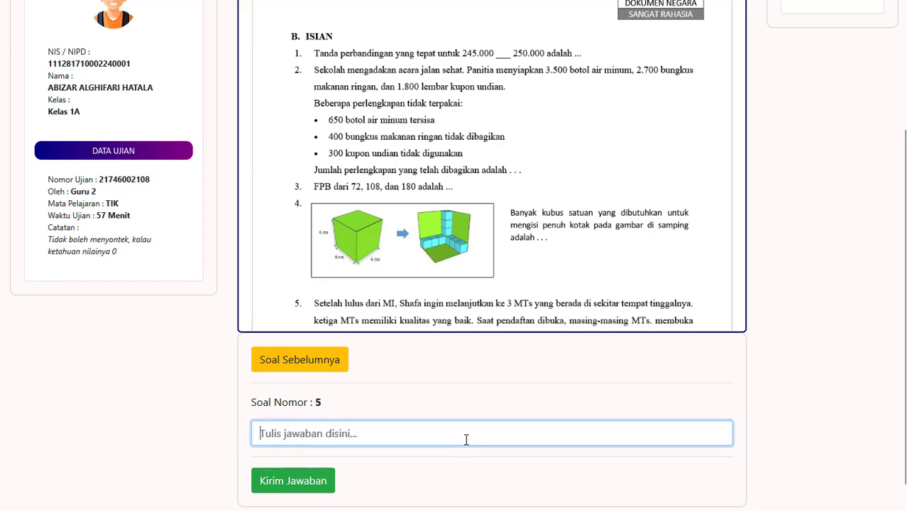
type("555")
key("Return")
scroll(464, 366, "down", 5)
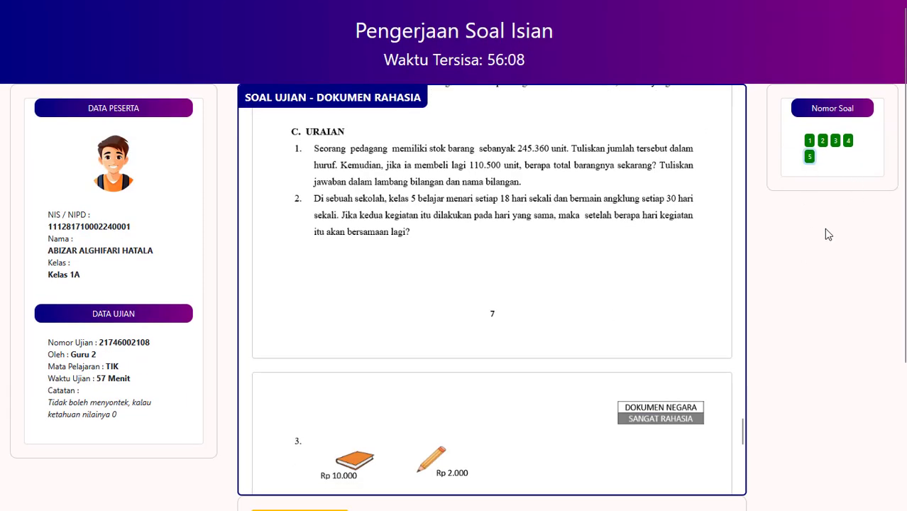
scroll(824, 228, "down", 3)
Step: Submit the fill-in answers and click into the essay answer box for question 1
left_click(295, 463)
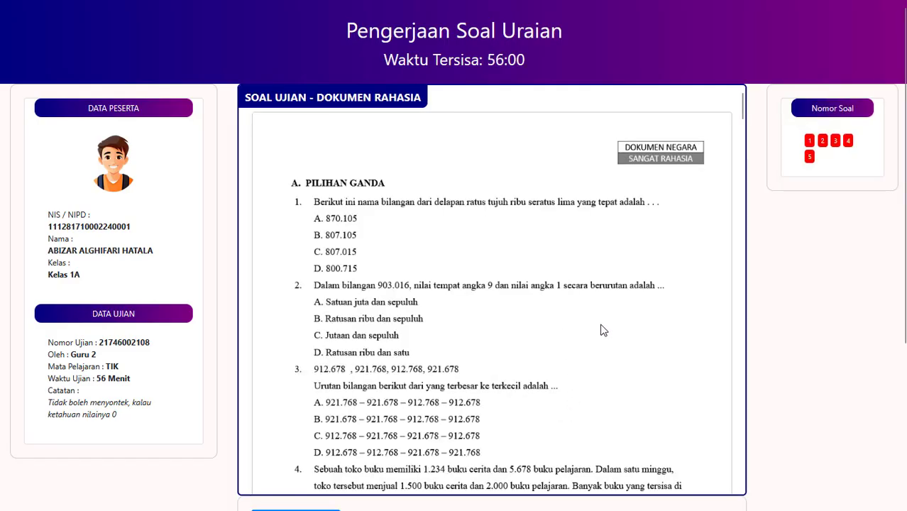
scroll(601, 330, "down", 8)
scroll(600, 334, "down", 20)
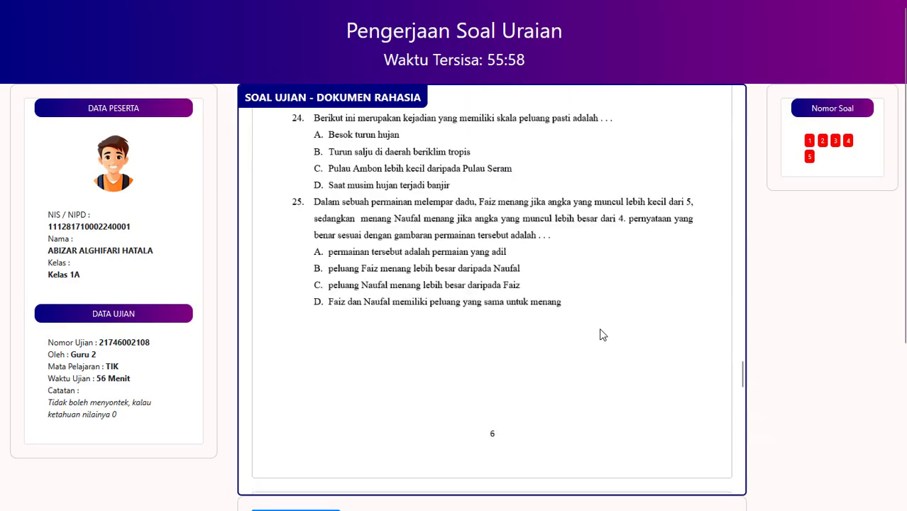
scroll(600, 334, "down", 6)
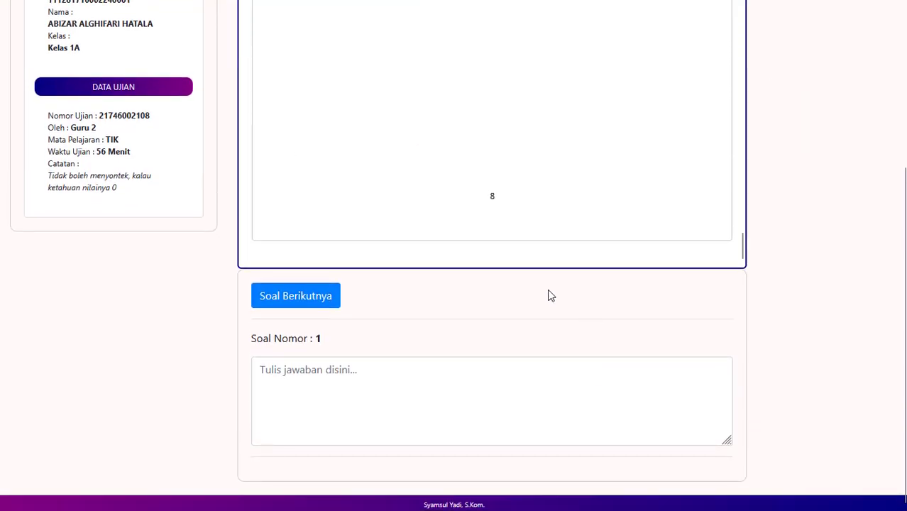
scroll(548, 296, "up", 3)
scroll(550, 295, "up", 5)
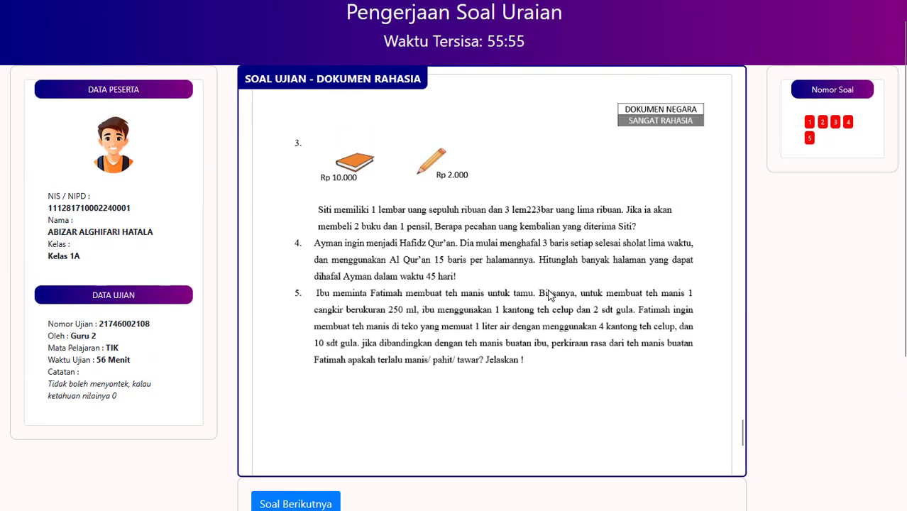
scroll(832, 308, "down", 1)
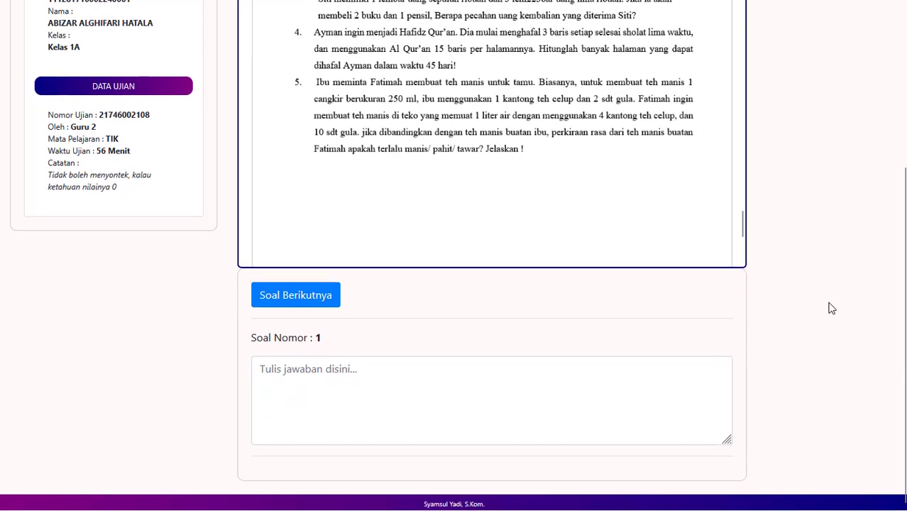
left_click(549, 372)
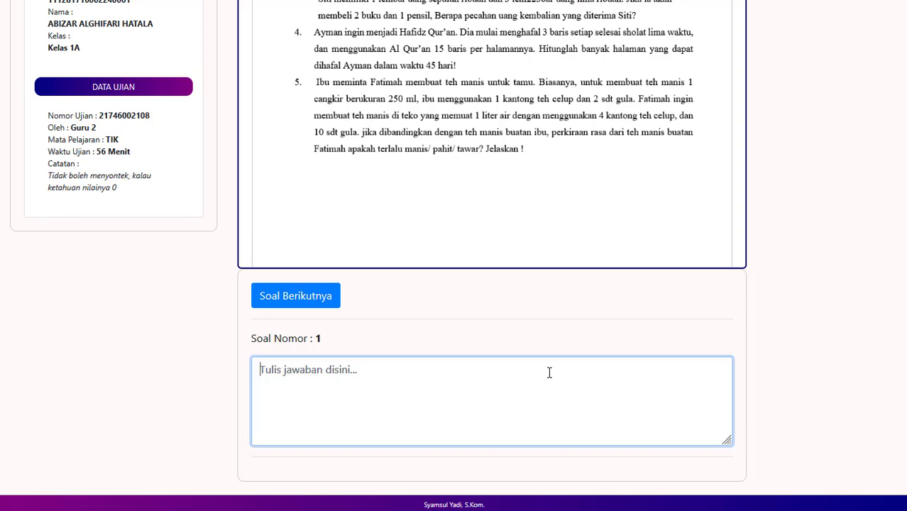
Step: Write 'saya sudah mengerjakan nomor 1' as the essay 1 answer and select it for reuse
type("-")
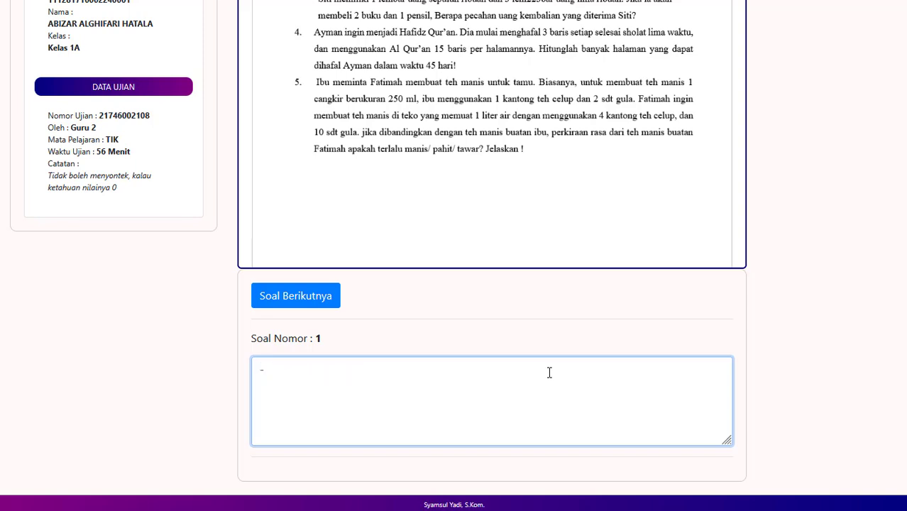
key("BackSpace")
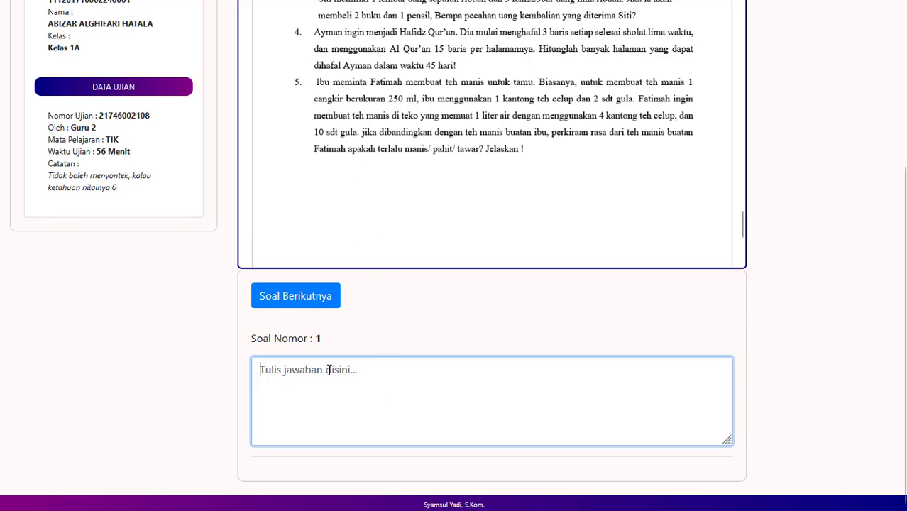
type("say")
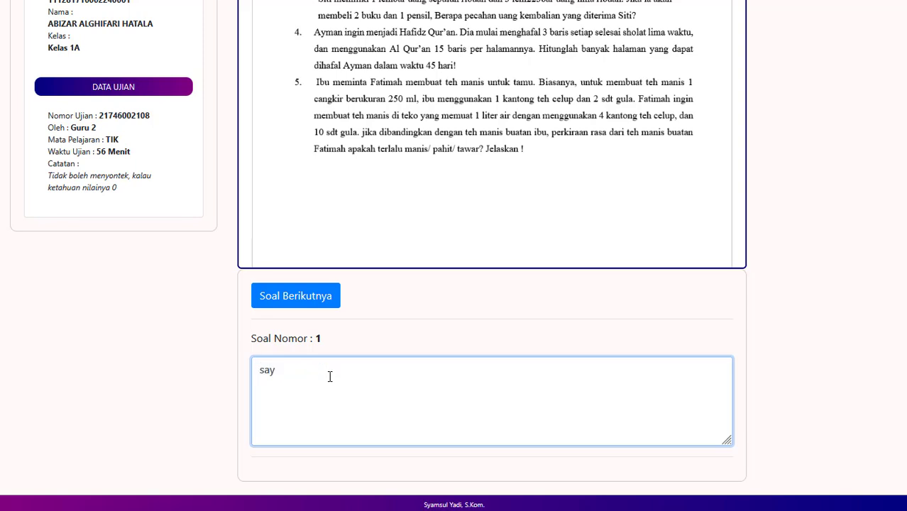
type("a sudah mengerjakan nomor ")
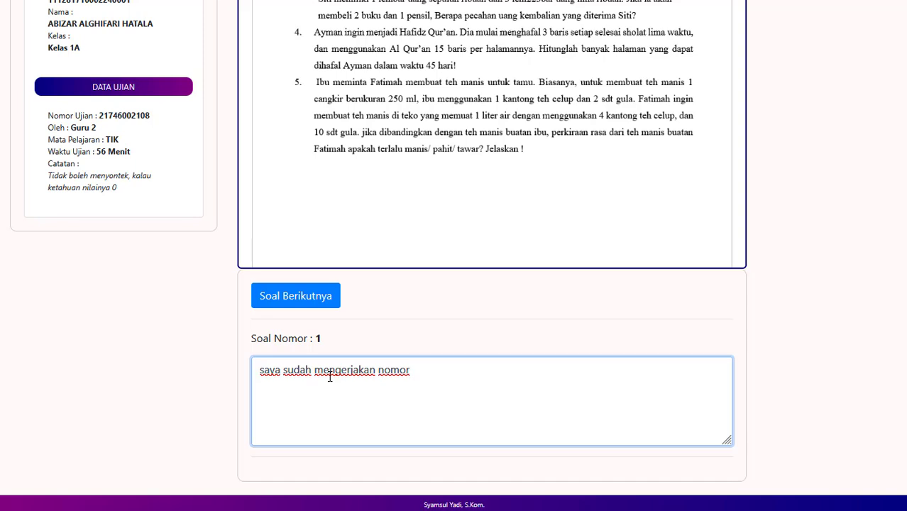
type("1")
key("ctrl+a")
key("ctrl+c")
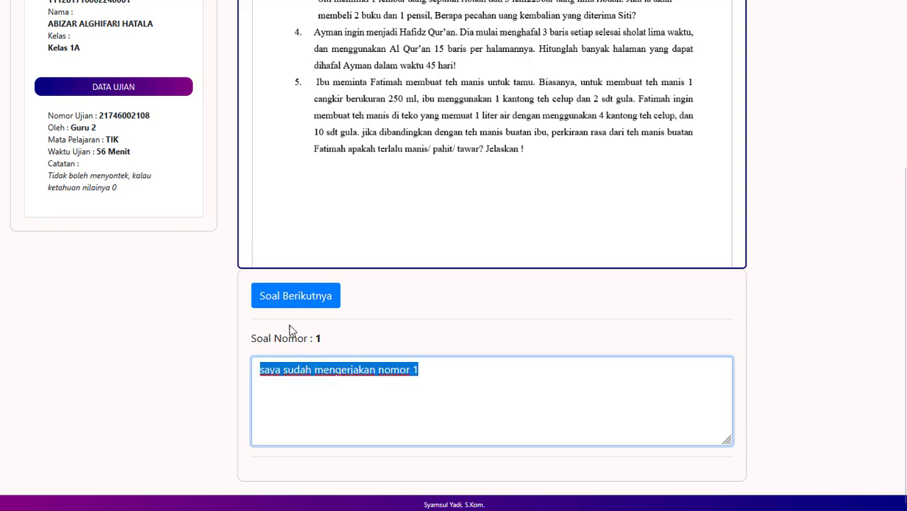
Step: Paste the answer into questions 2 and 3, ending them with '2 juga' and '3 lai'
left_click(303, 304)
left_click(446, 396)
key("ctrl+v")
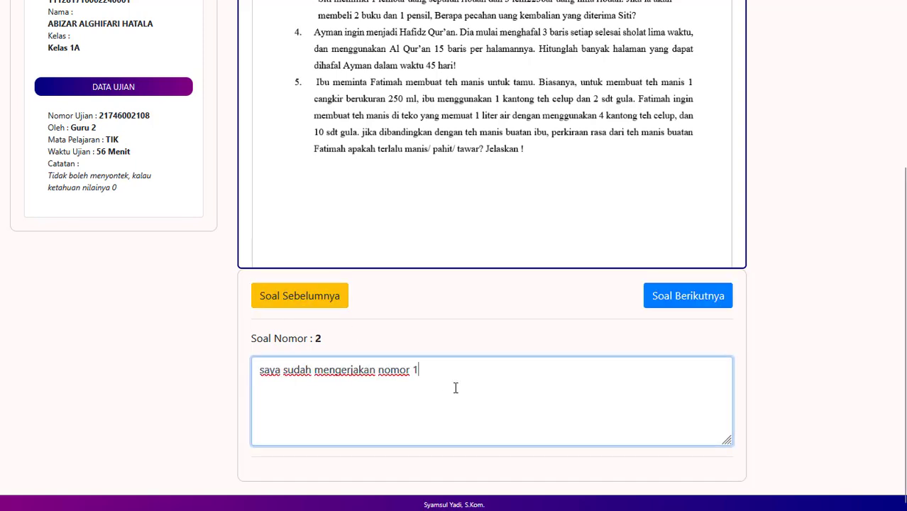
key("BackSpace")
type("2 juga")
left_click(693, 296)
left_click(497, 389)
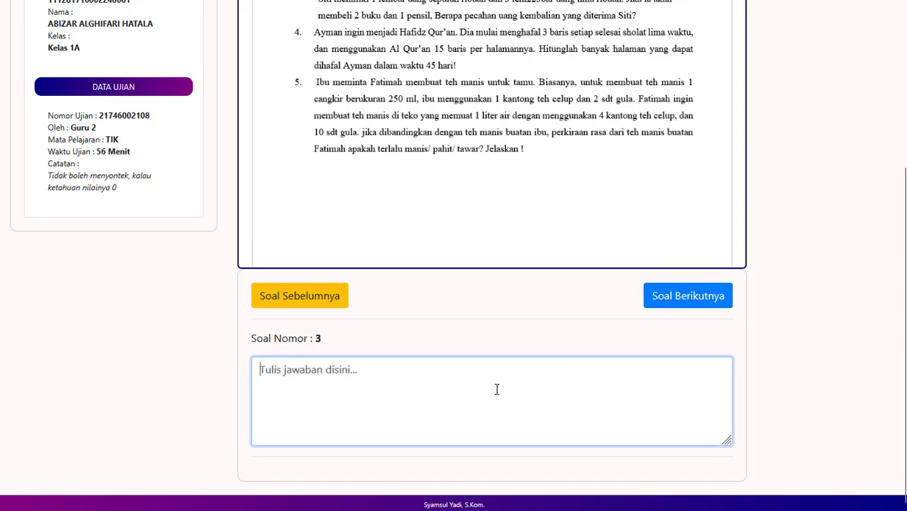
key("ctrl+v")
type("3 ")
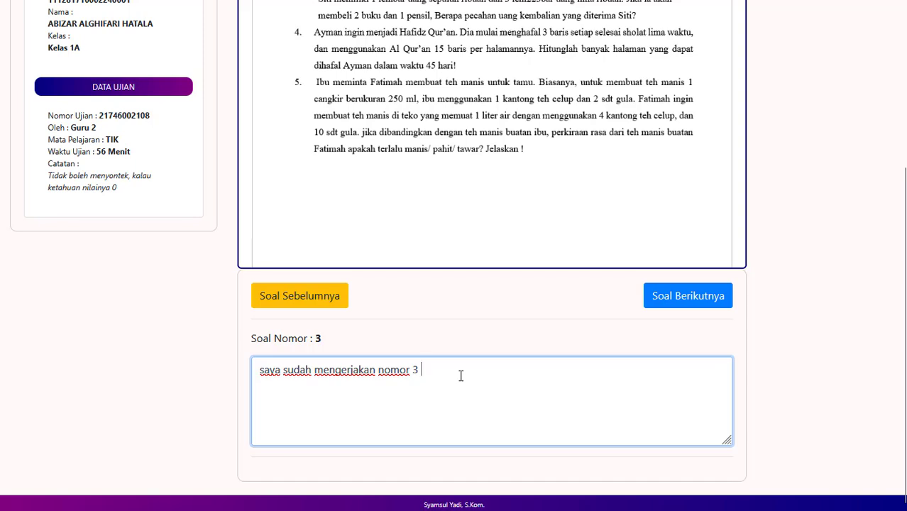
type("lai")
Step: Paste into questions 4 and 5, ending with '4 guys' and '5 Alhamdulillah', then submit
left_click(678, 306)
left_click(480, 391)
key("ctrl+v")
key("BackSpace")
type("4 guys")
left_click(689, 302)
left_click(455, 387)
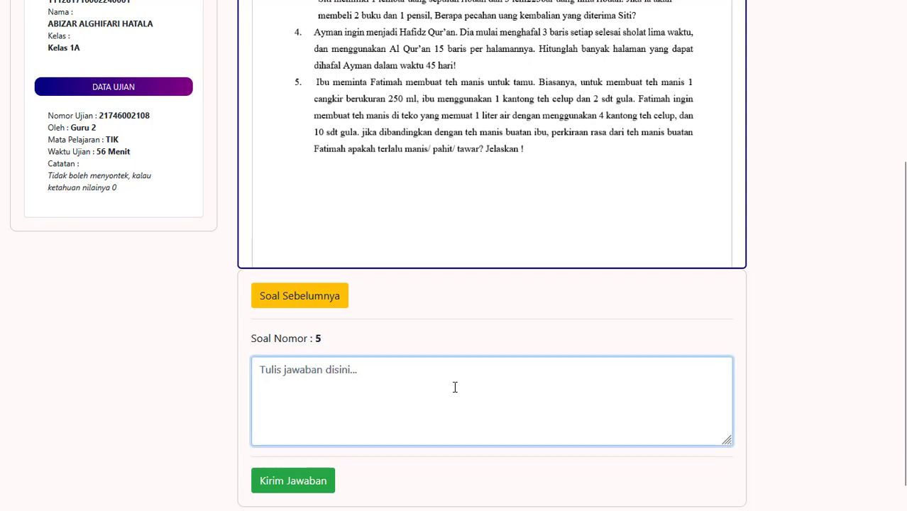
key("ctrl+v")
key("BackSpace")
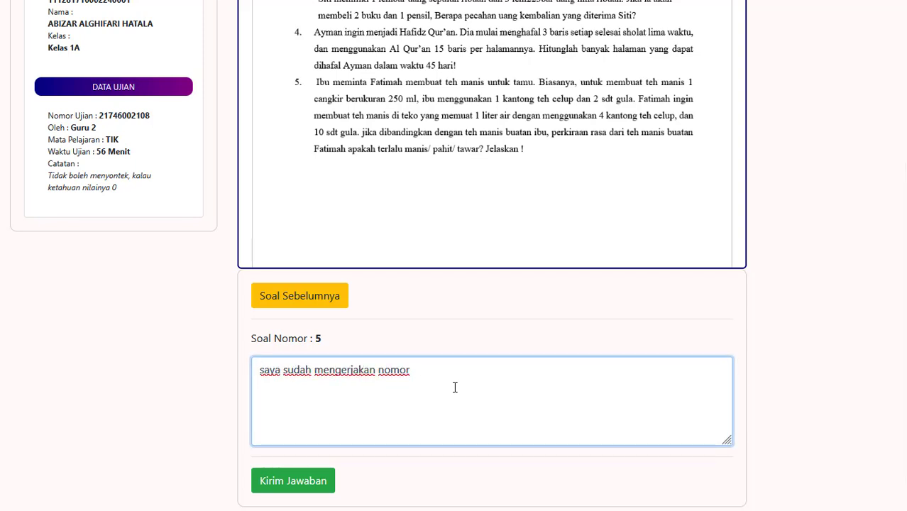
type("5 Alhamdulillah")
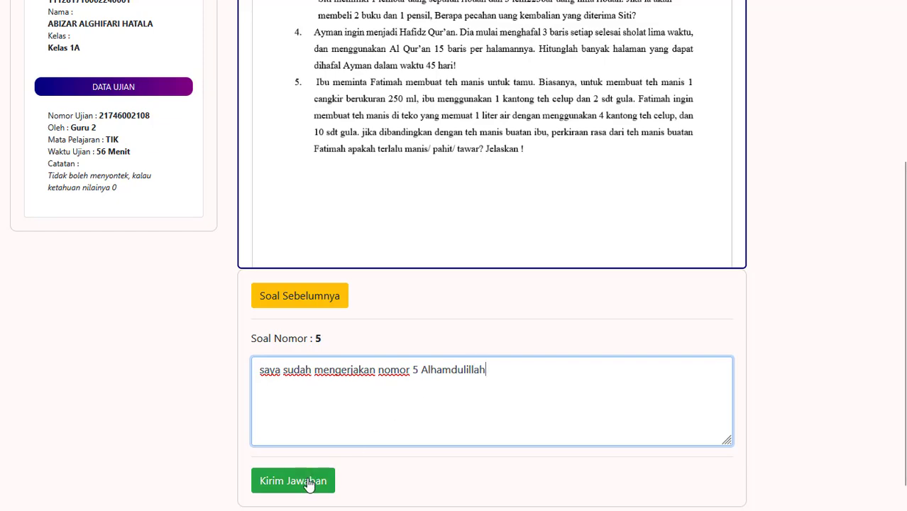
left_click(302, 488)
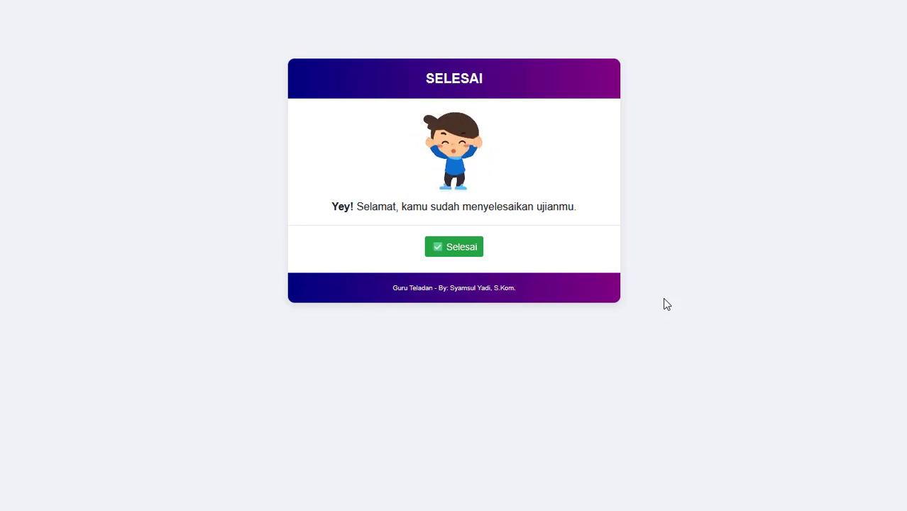
Step: Bring up the window switcher with Alt+Tab from the exam finish page
key("alt+Tab")
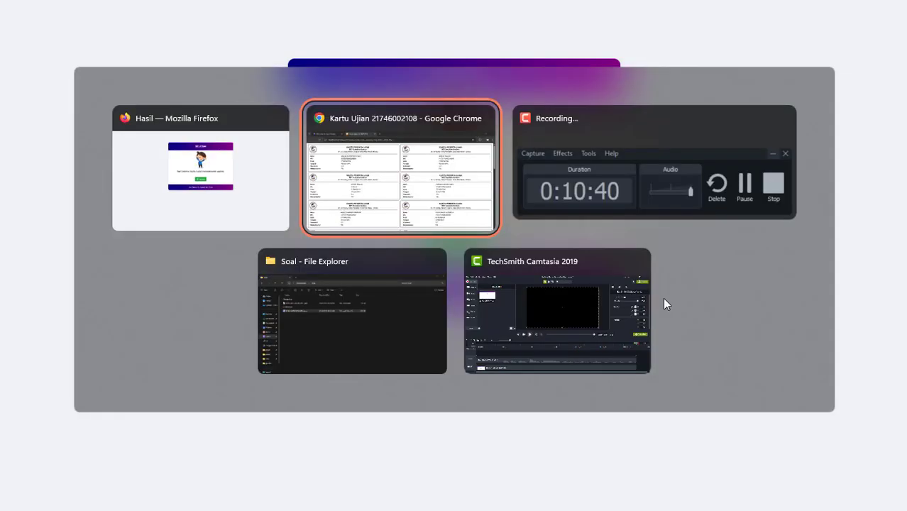
Step: Switch to the teacher's Guru Teladan tab and open the PAT exam's Detail
key("alt+Tab")
key("alt+Tab")
key("alt+Tab")
key("alt+Tab")
key("alt+Tab")
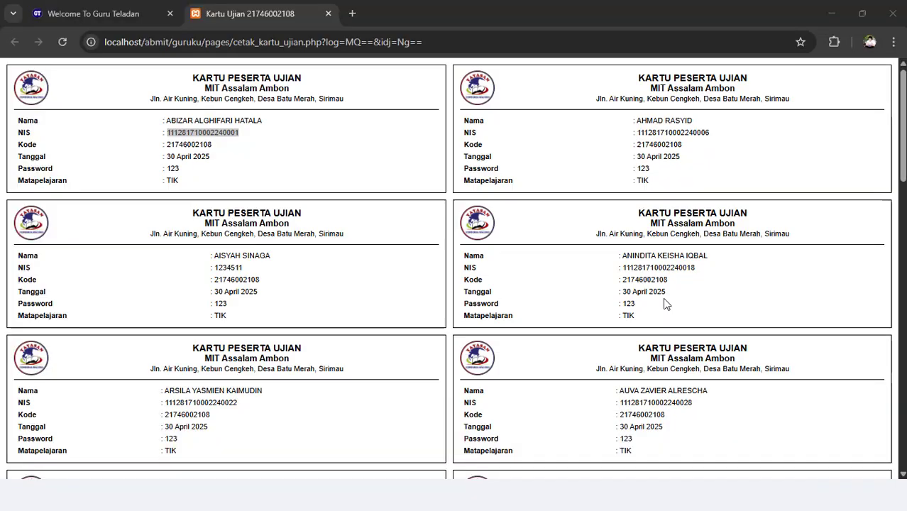
left_click(121, 14)
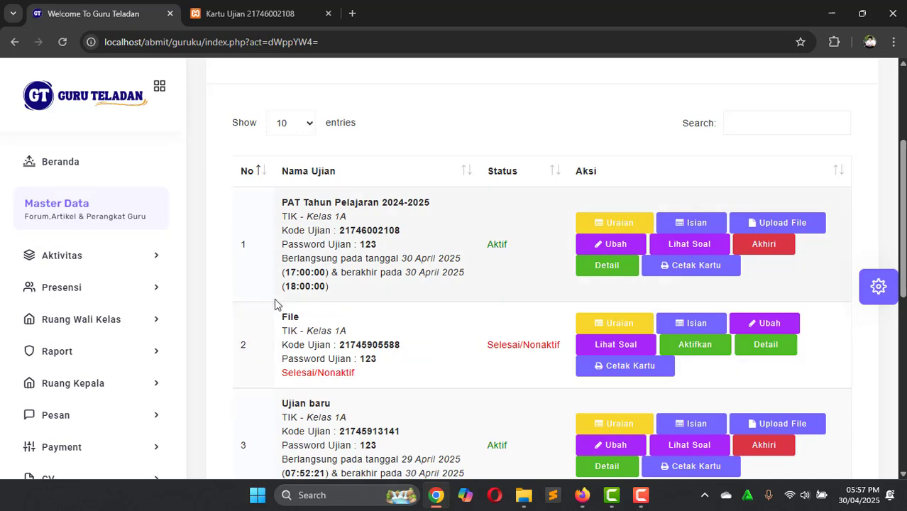
scroll(83, 418, "down", 3)
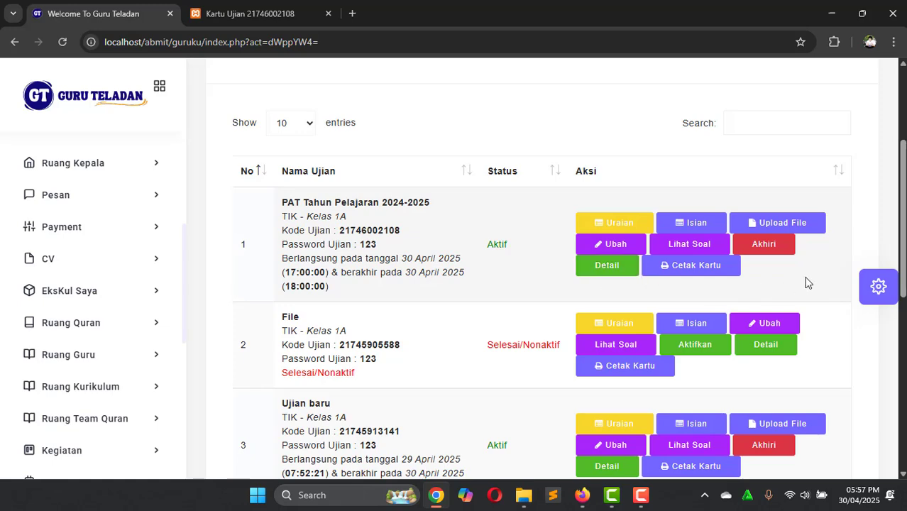
left_click(629, 268)
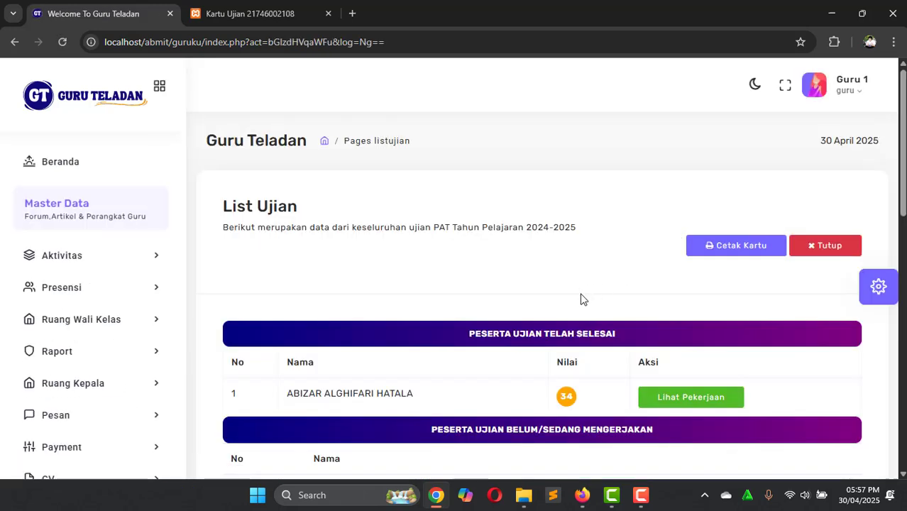
Step: Scroll the List Ujian participants and check the finished student's score of 34
scroll(580, 299, "down", 2)
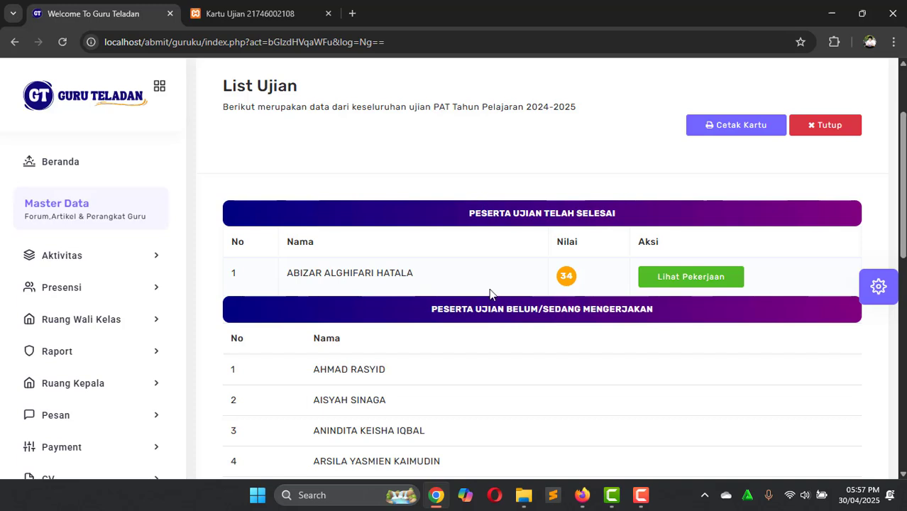
scroll(489, 291, "down", 1)
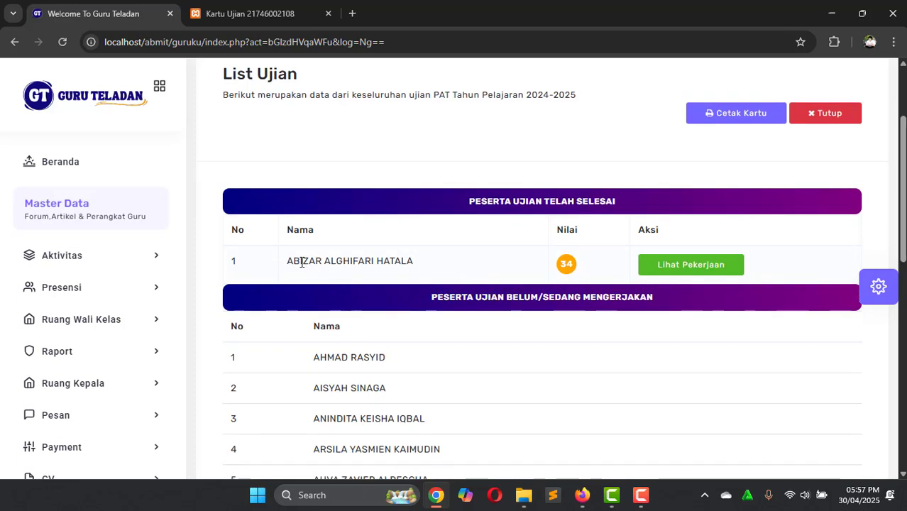
left_click_drag(292, 261, 486, 244)
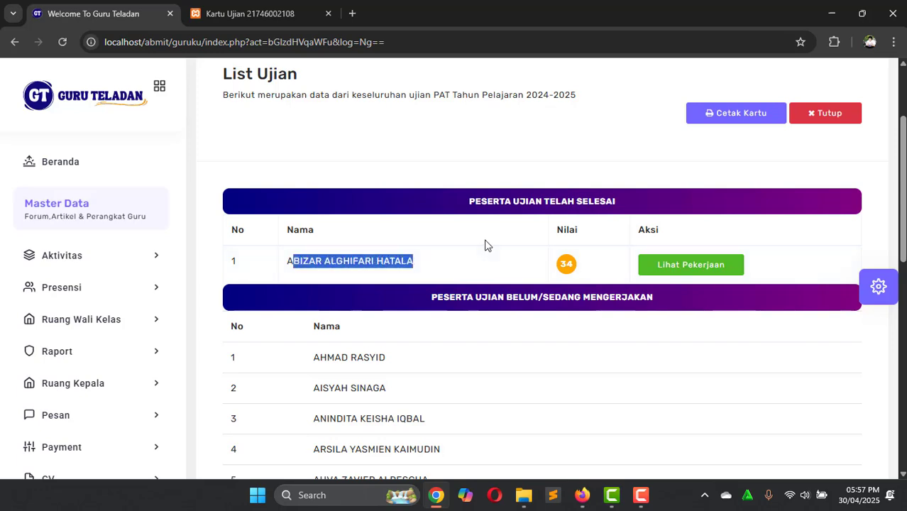
left_click(485, 245)
scroll(421, 228, "down", 1)
scroll(511, 269, "down", 2)
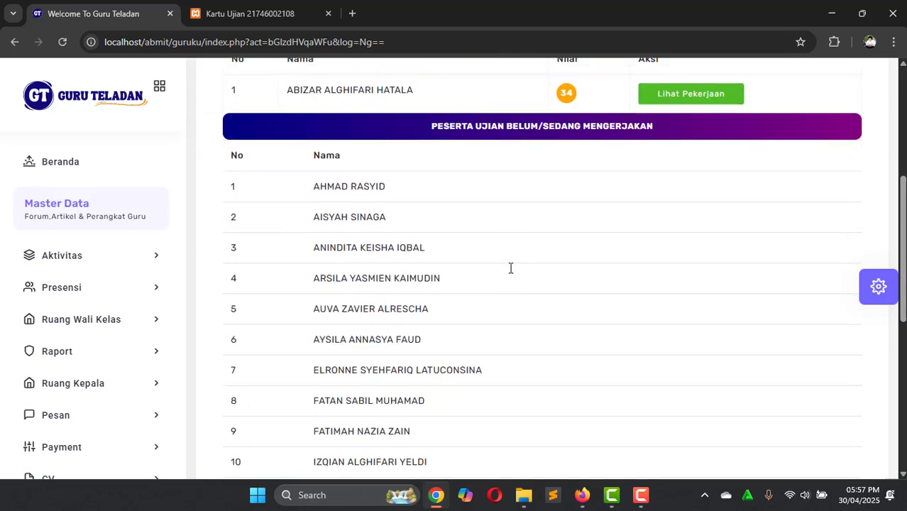
scroll(471, 243, "down", 5)
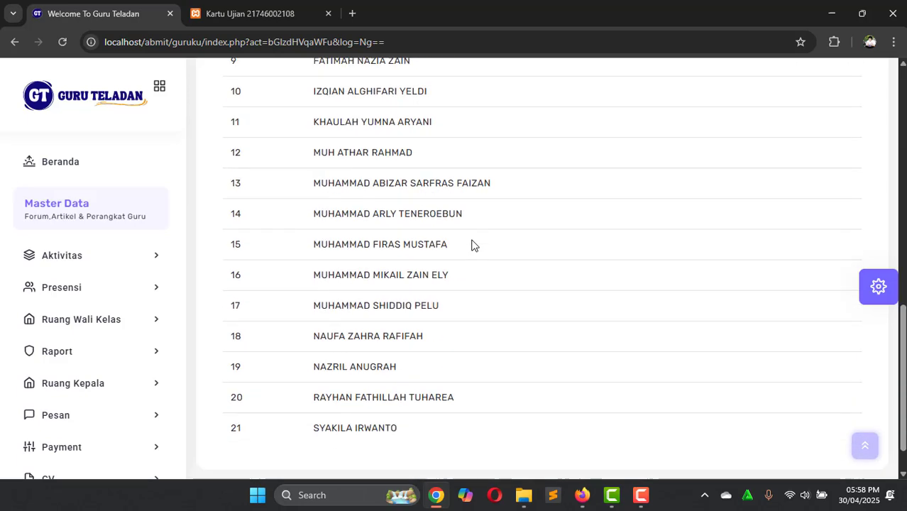
scroll(475, 245, "up", 7)
scroll(474, 245, "down", 4)
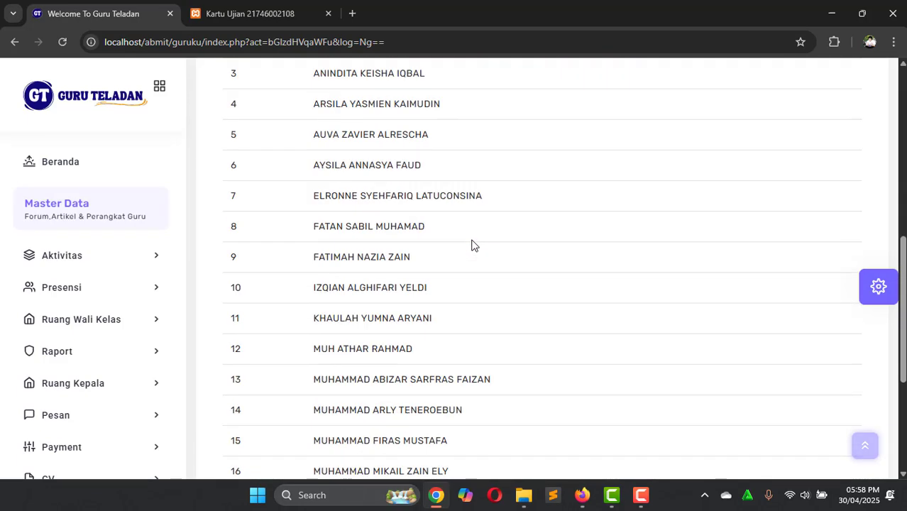
scroll(472, 243, "down", 3)
scroll(472, 243, "up", 5)
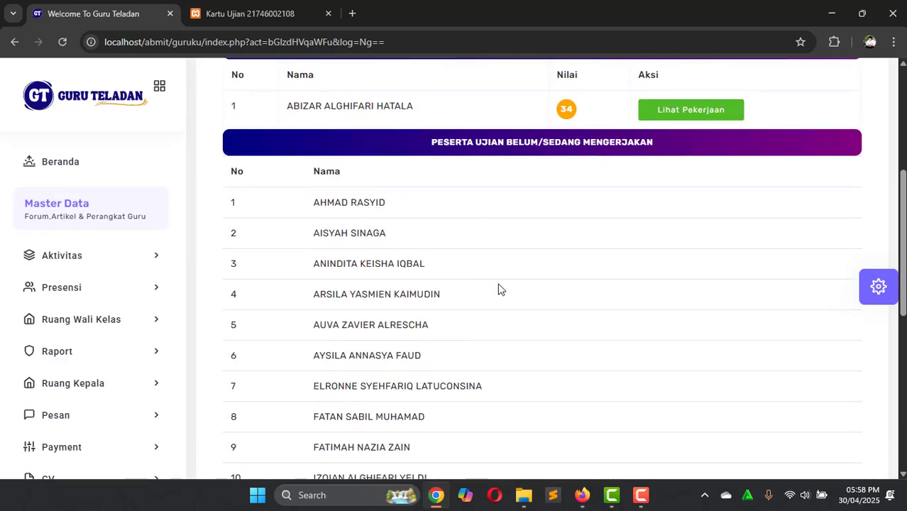
scroll(502, 255, "down", 3)
scroll(501, 246, "up", 6)
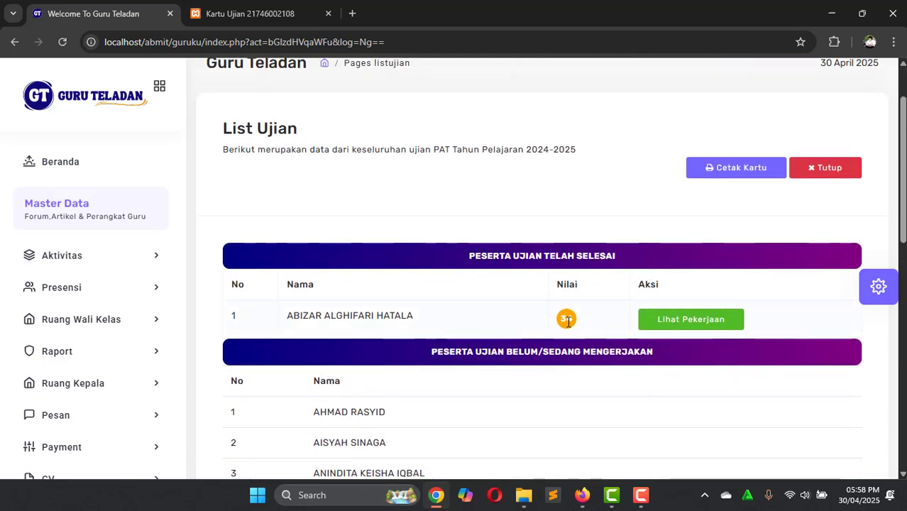
double_click(568, 322)
left_click(595, 320)
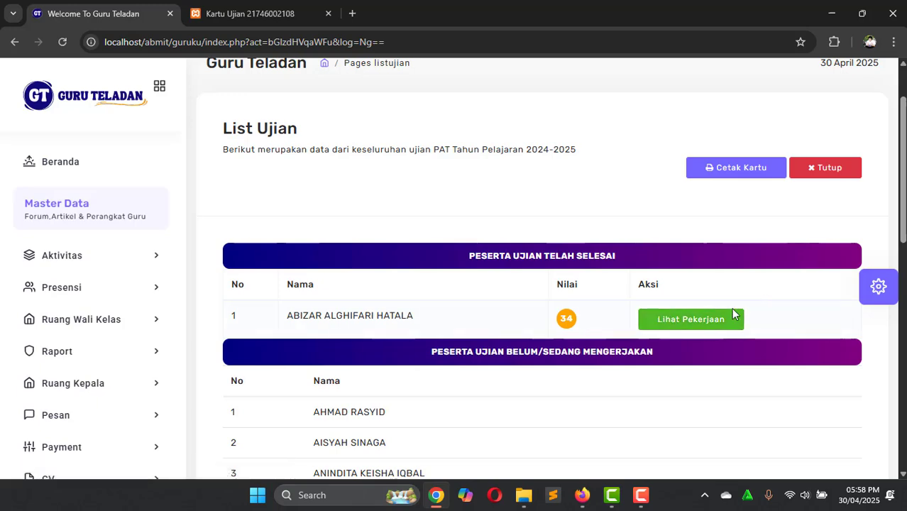
left_click(699, 320)
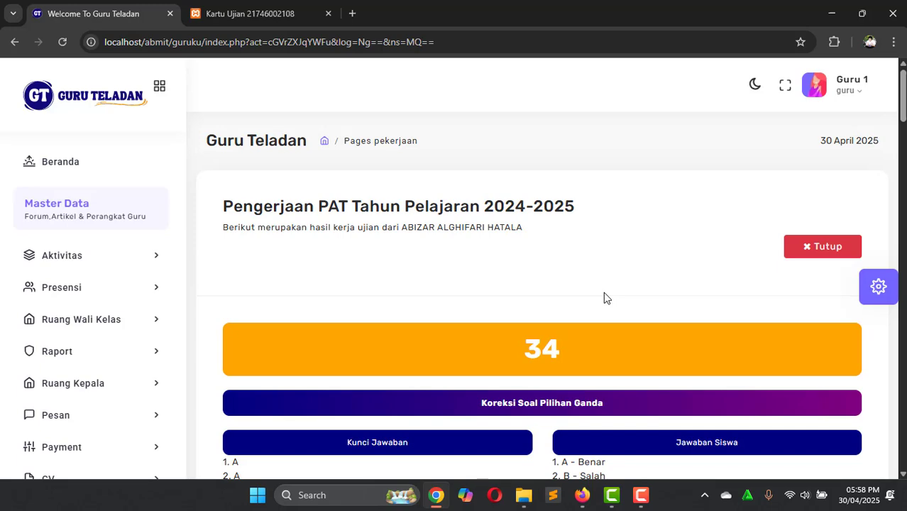
scroll(605, 296, "down", 5)
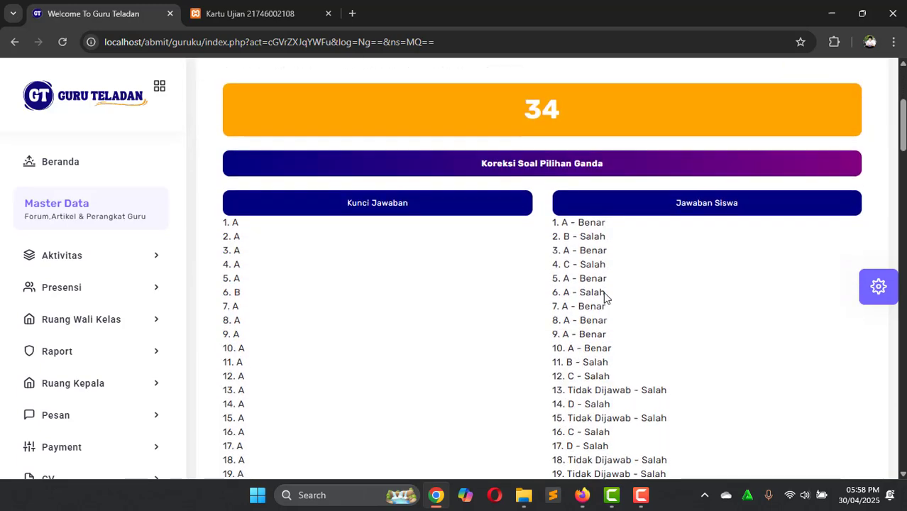
scroll(604, 297, "down", 1)
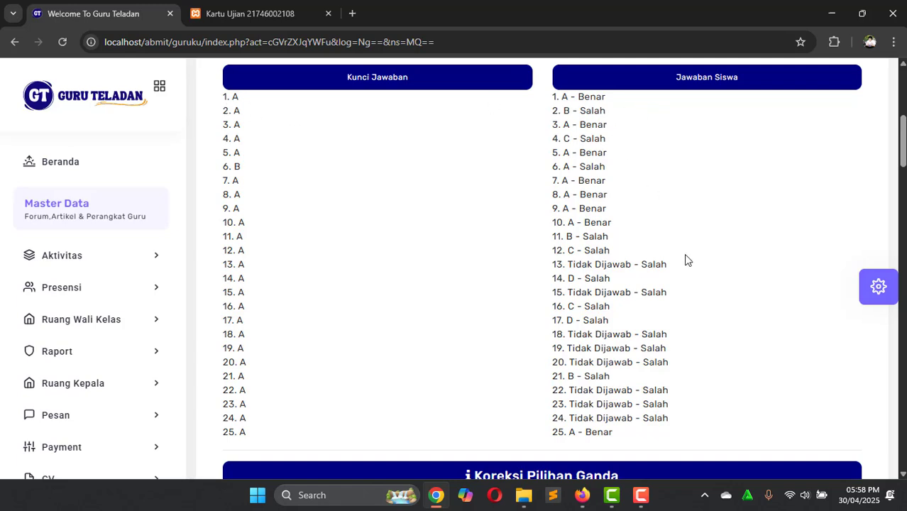
scroll(685, 259, "down", 1)
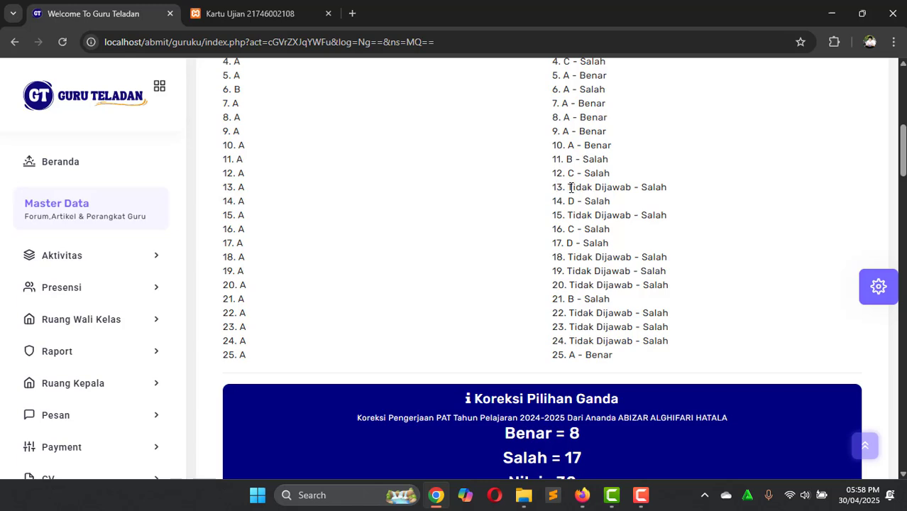
left_click_drag(568, 187, 630, 190)
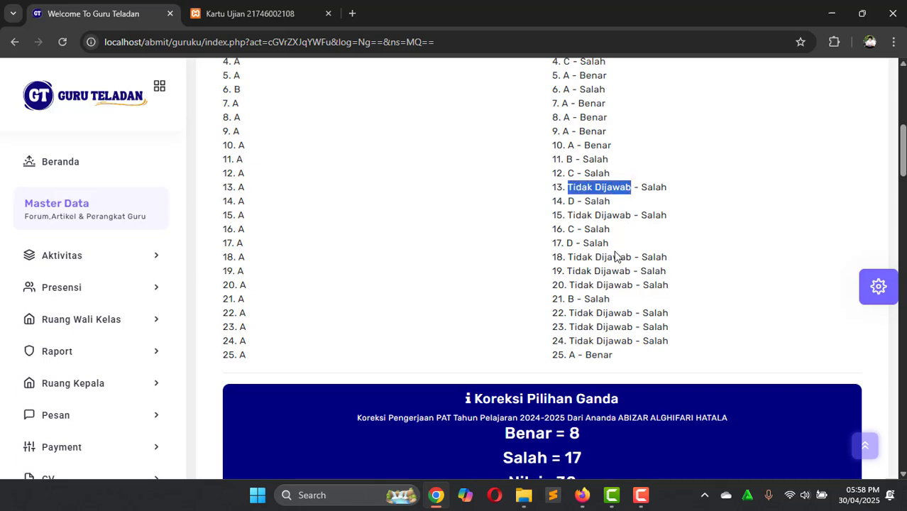
scroll(614, 256, "up", 2)
scroll(614, 256, "down", 3)
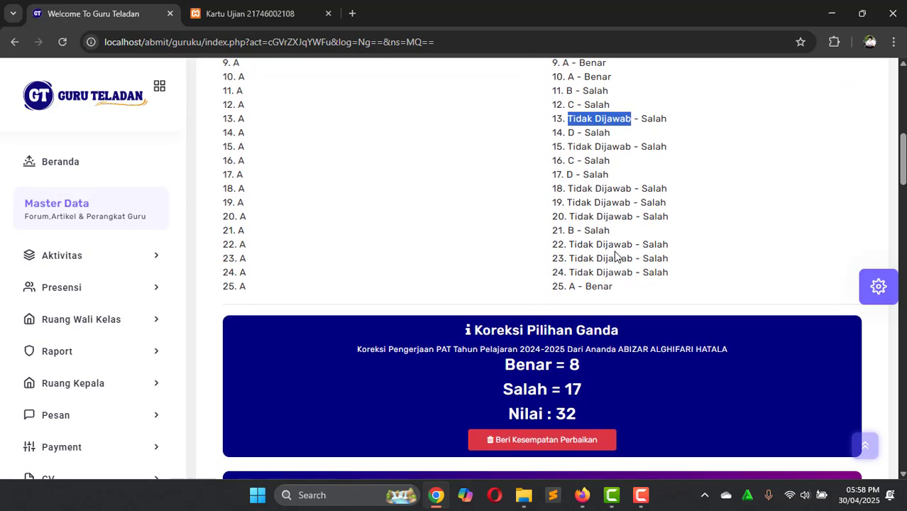
scroll(615, 256, "up", 4)
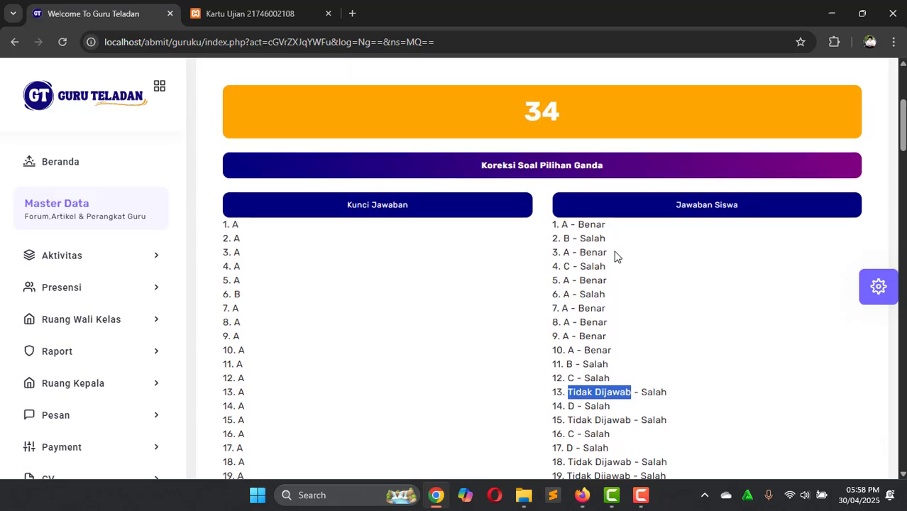
scroll(615, 256, "down", 4)
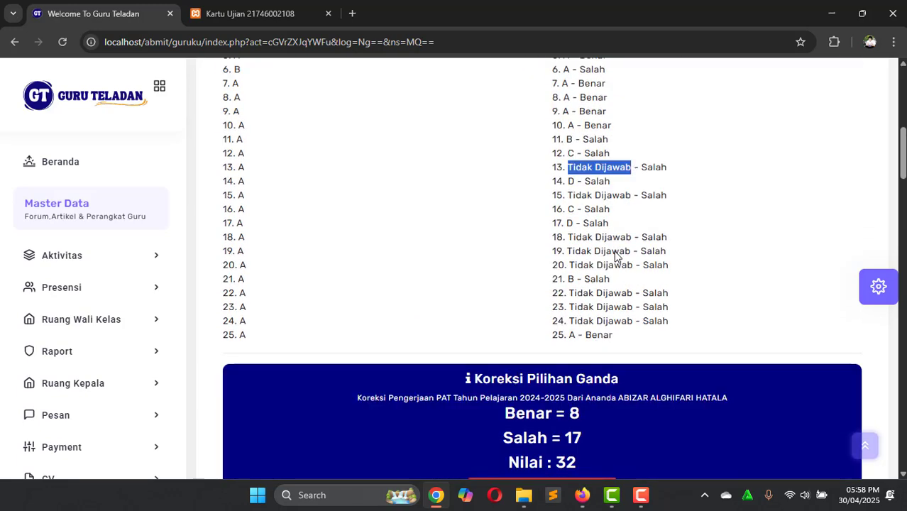
scroll(615, 256, "down", 1)
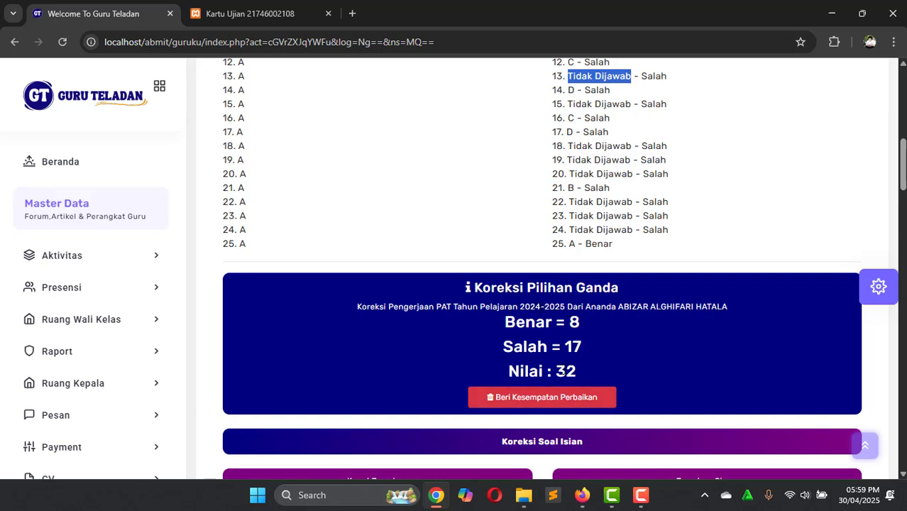
scroll(615, 308, "down", 1)
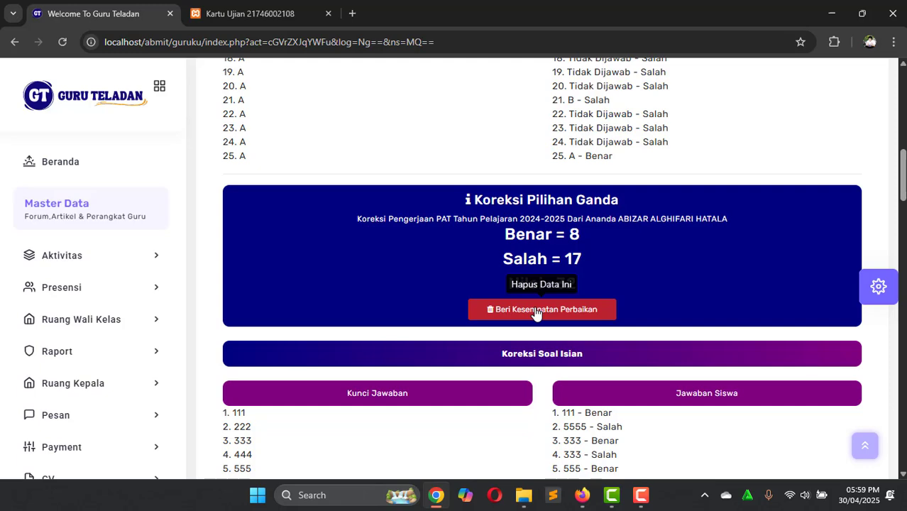
Step: In the student's exam window, try submitting the pasted student ID as the exam code
key("alt+Tab")
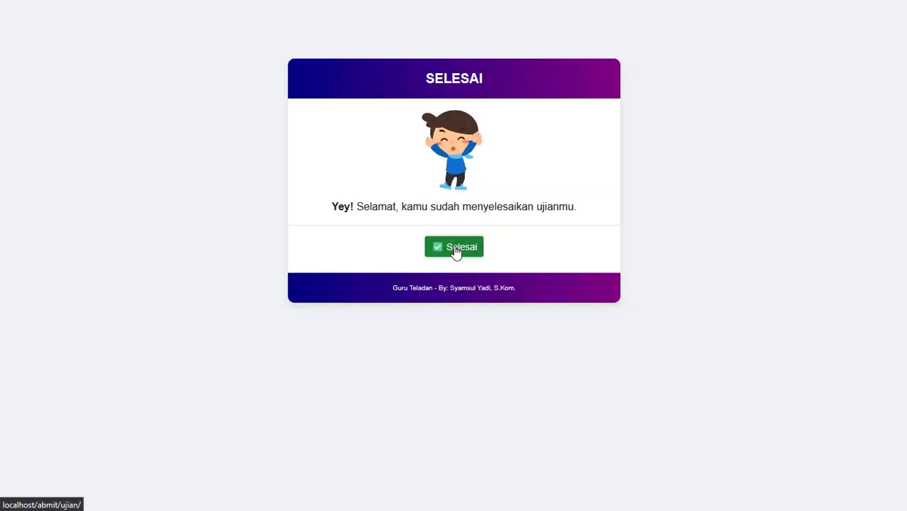
left_click(458, 252)
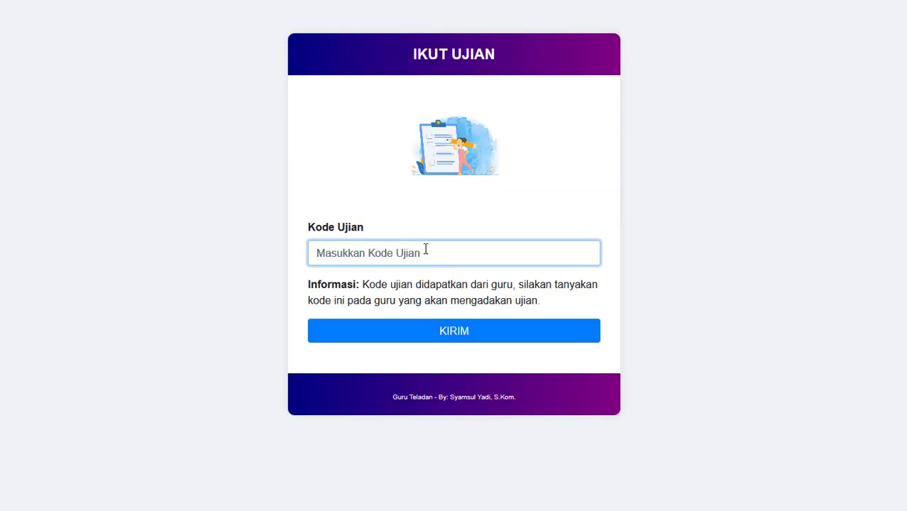
left_click(424, 247)
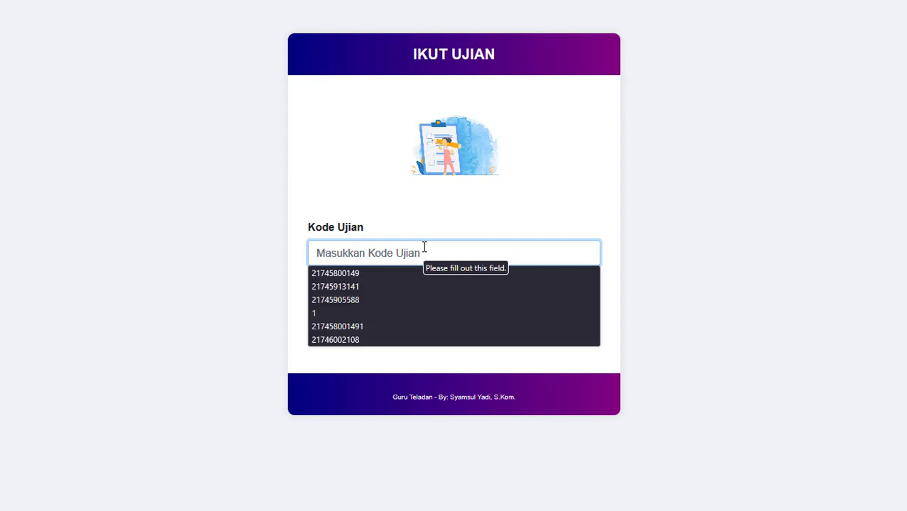
key("alt+Tab")
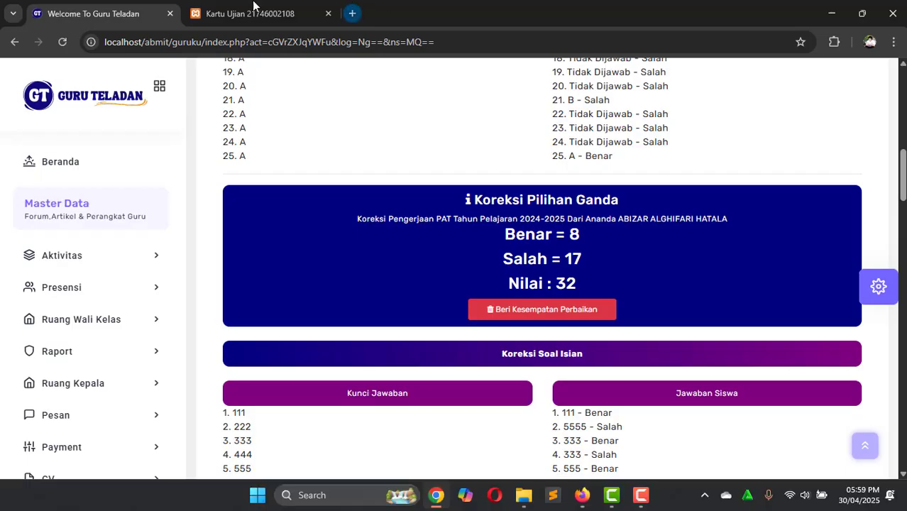
left_click(252, 7)
key("alt+Tab")
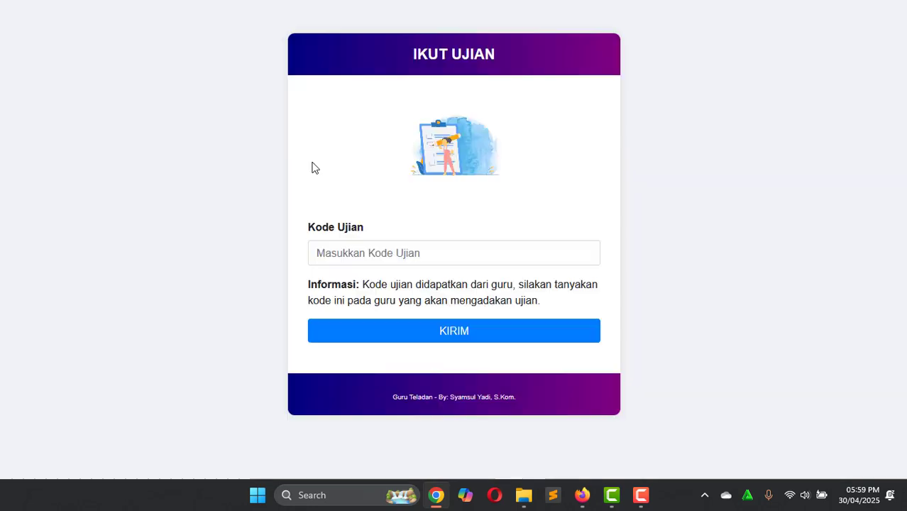
left_click(335, 241)
key("ctrl+v")
key("Return")
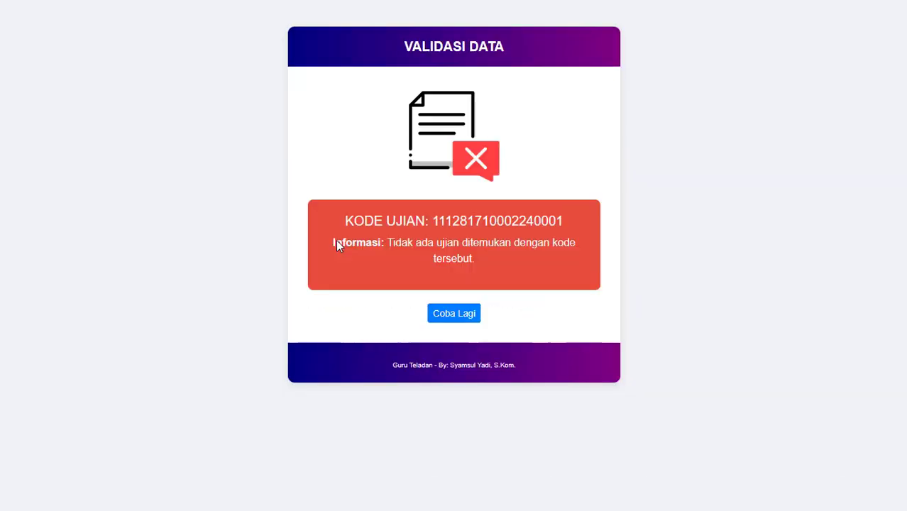
Step: Submit the Kartu Ujian exam code with the student's ID and password, then return to the results tab
key("alt+Tab")
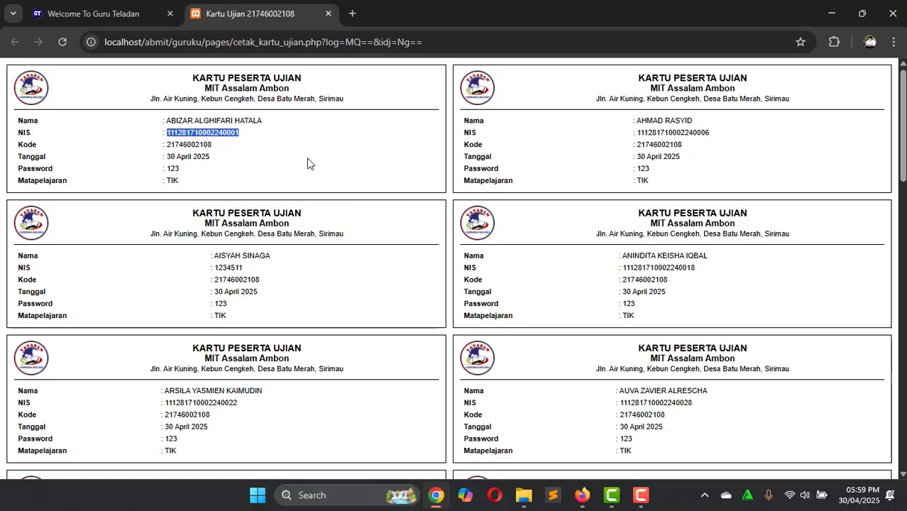
double_click(189, 145)
key("ctrl+c")
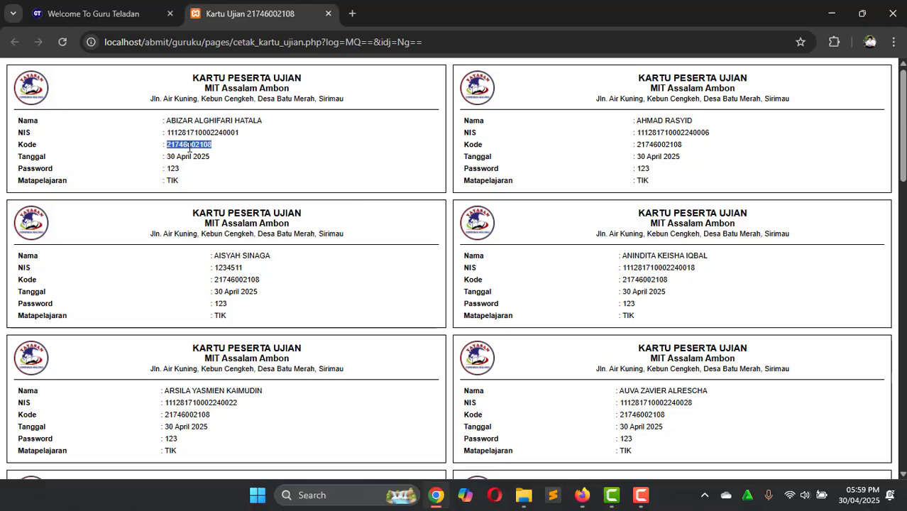
key("alt+Tab")
key("ctrl+v")
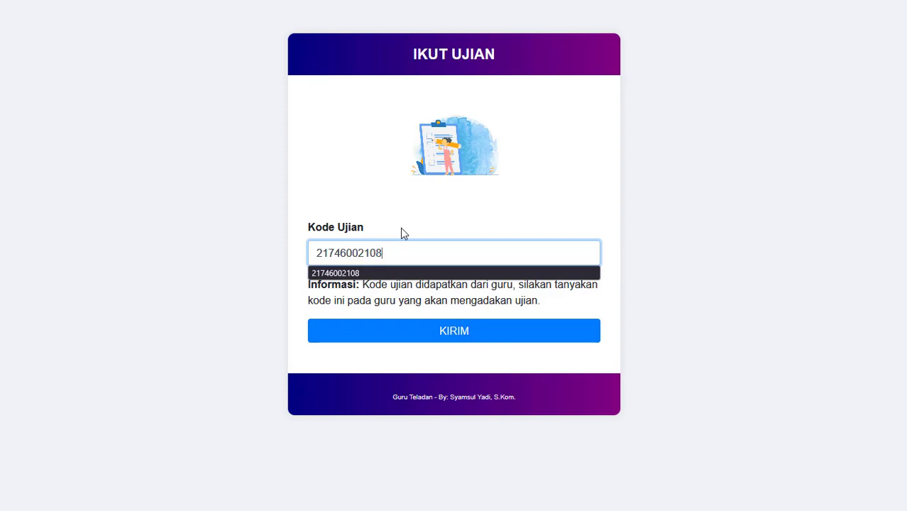
key("Return")
scroll(477, 314, "down", 1)
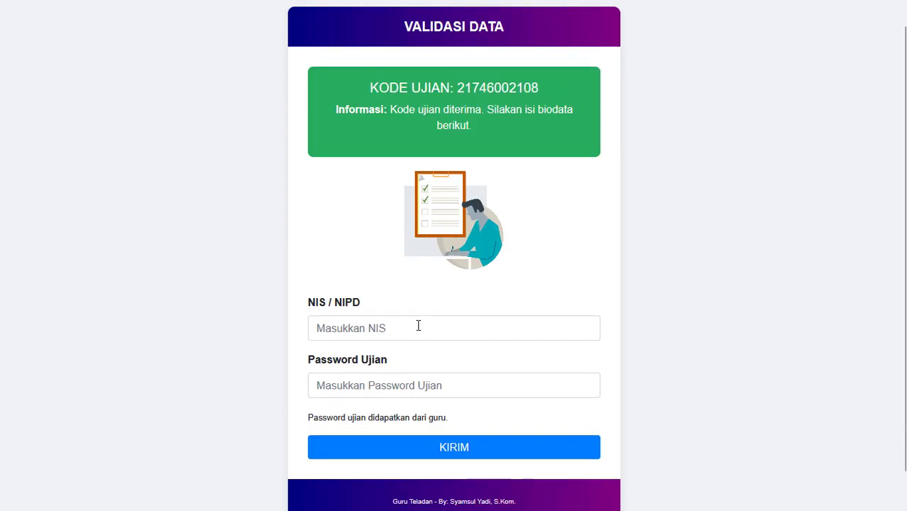
left_click(418, 325)
key("Down")
key("Return")
key("Return")
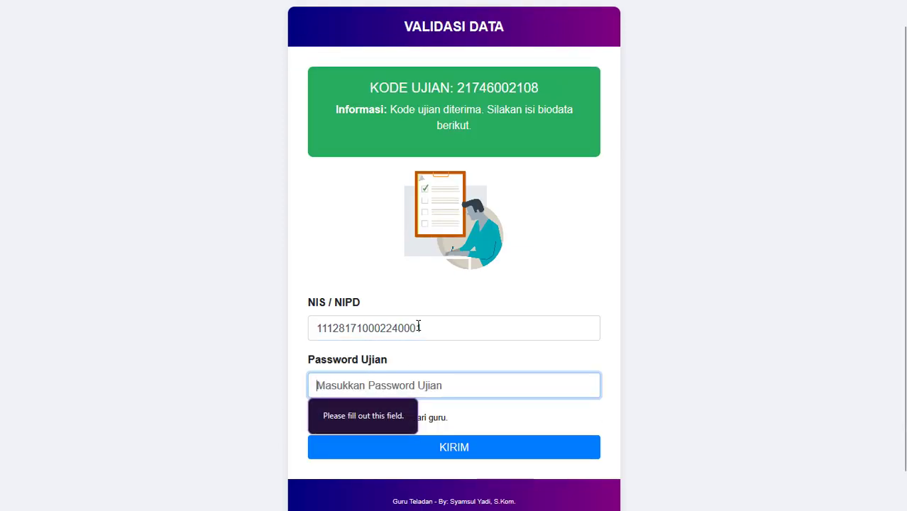
type("123")
key("Return")
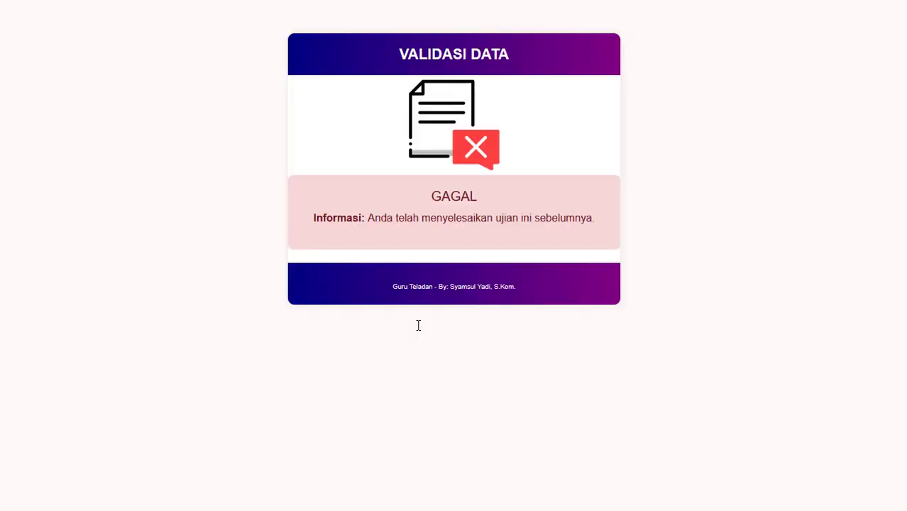
key("alt+Tab")
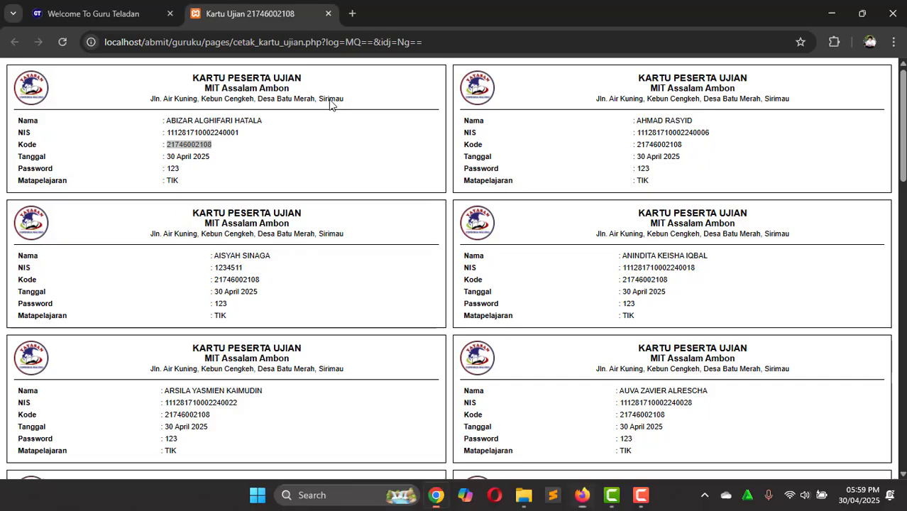
left_click(92, 13)
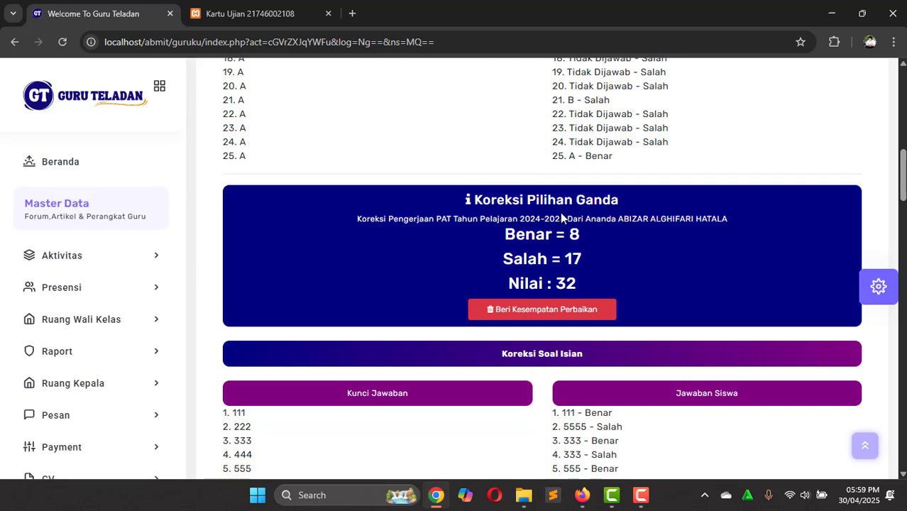
Step: Scroll to Koreksi Soal Isian and review the key answer for isian question 1
scroll(561, 216, "up", 1)
scroll(560, 217, "up", 3)
left_click(561, 213)
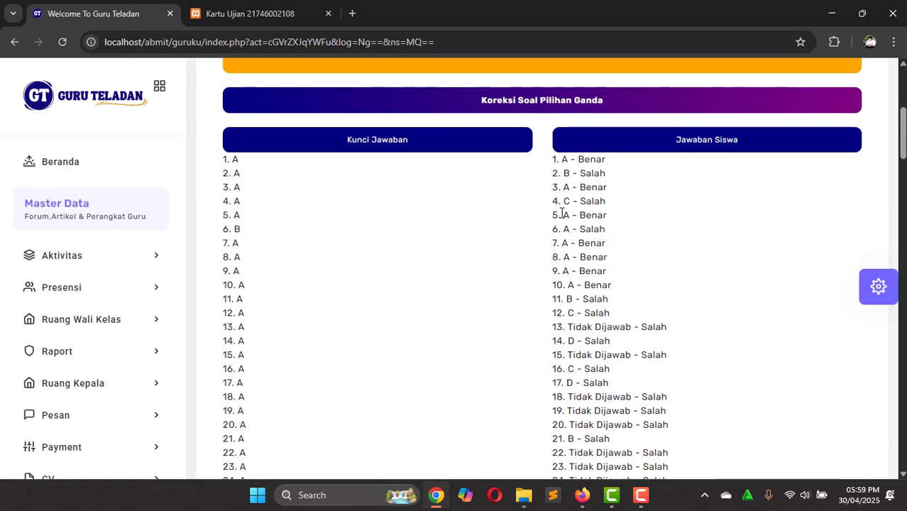
scroll(561, 213, "down", 3)
scroll(560, 212, "down", 4)
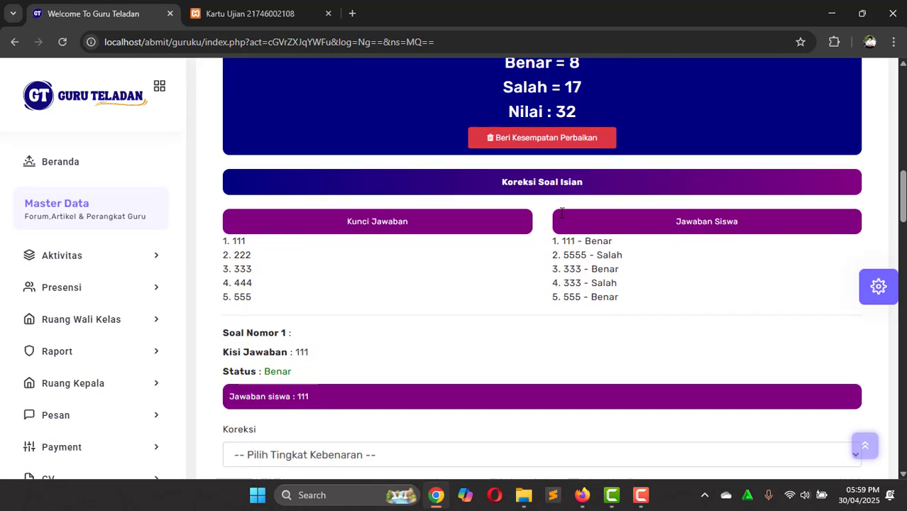
scroll(561, 213, "down", 1)
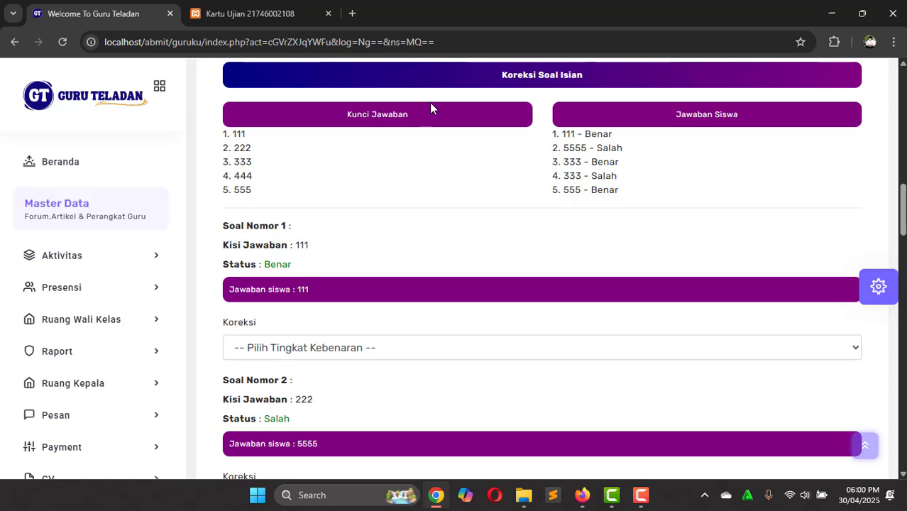
double_click(240, 135)
left_click(240, 135)
scroll(487, 243, "down", 1)
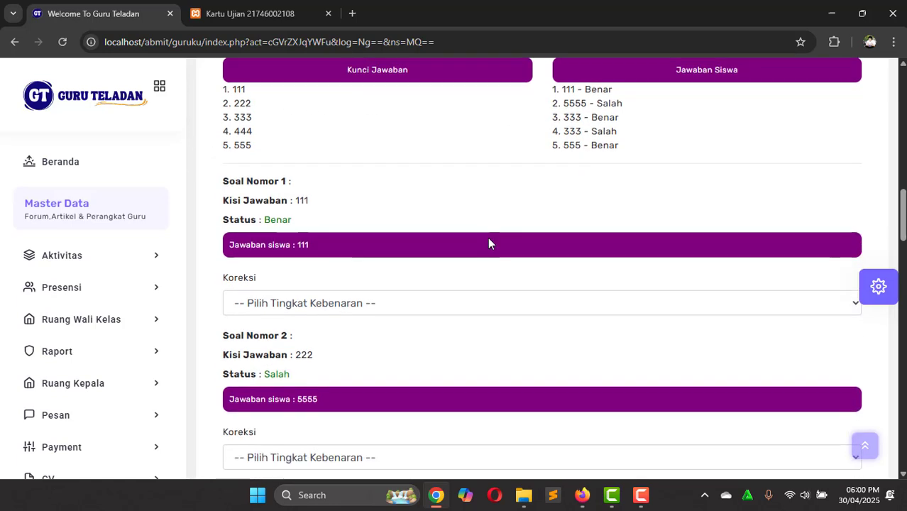
scroll(487, 243, "down", 1)
scroll(488, 242, "down", 1)
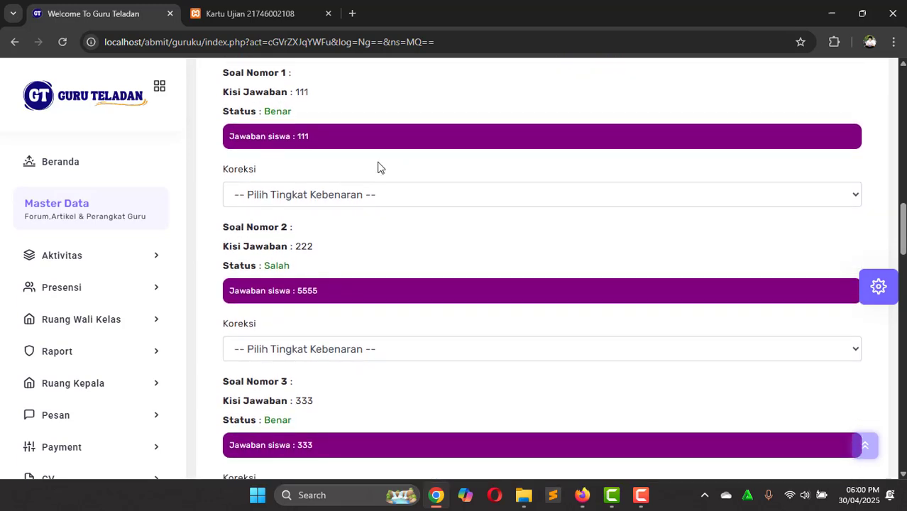
Step: Grade the first isian answer 5 (Benar)
left_click(406, 194)
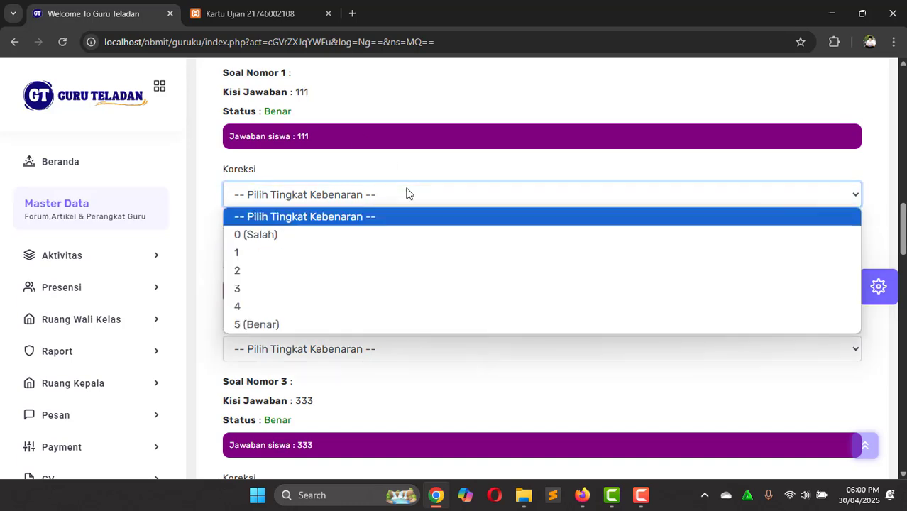
left_click(406, 194)
left_click(405, 193)
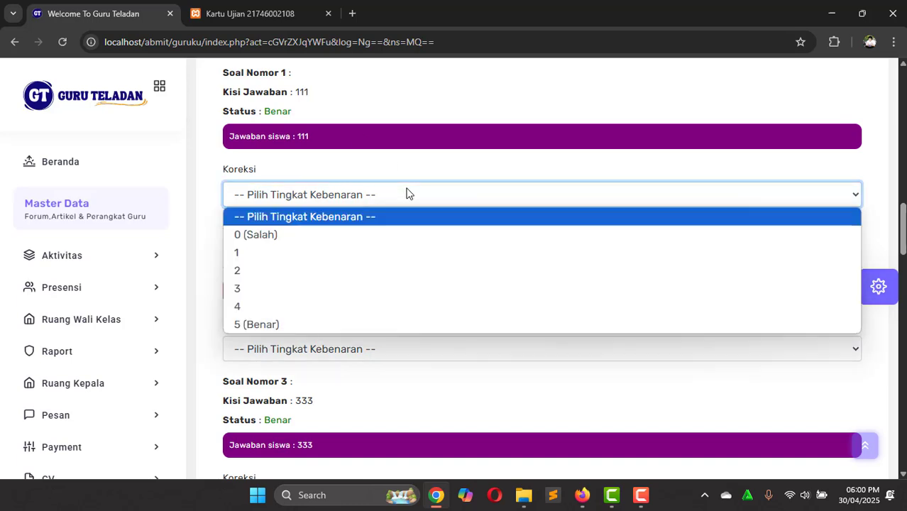
left_click(406, 194)
left_click(406, 194)
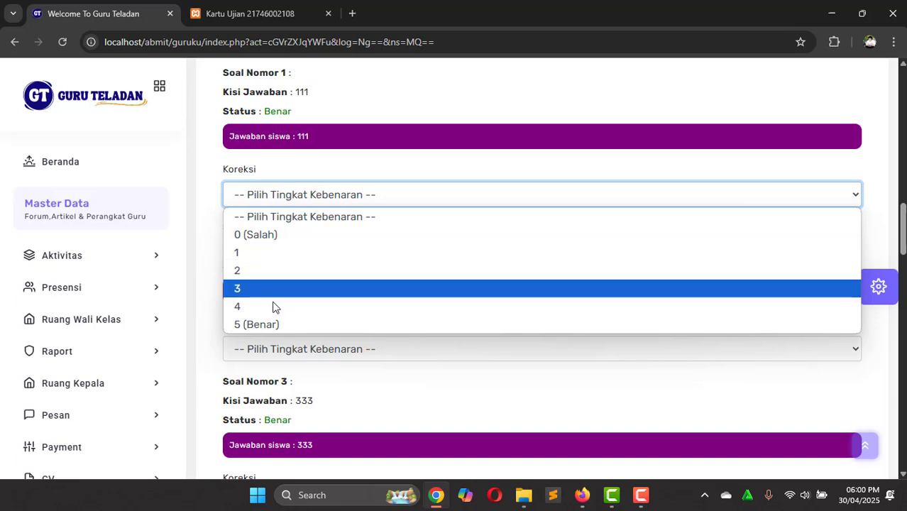
left_click(334, 170)
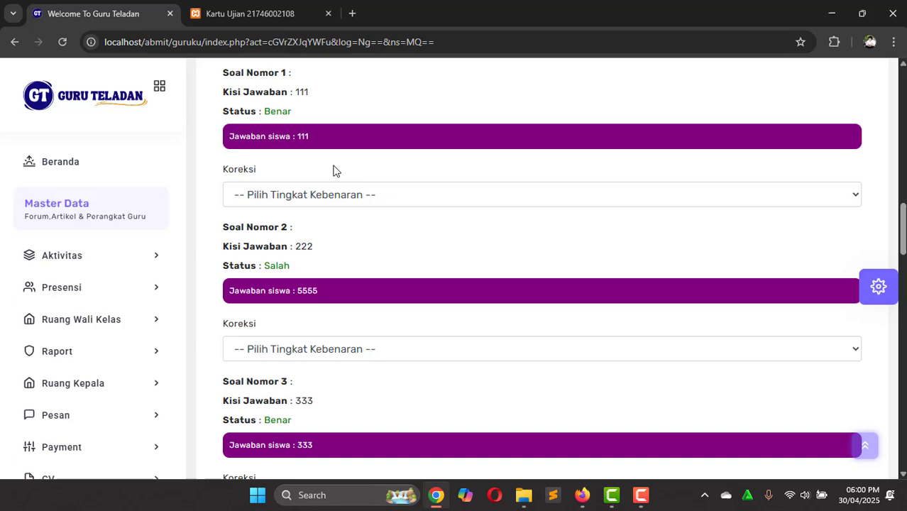
left_click(313, 202)
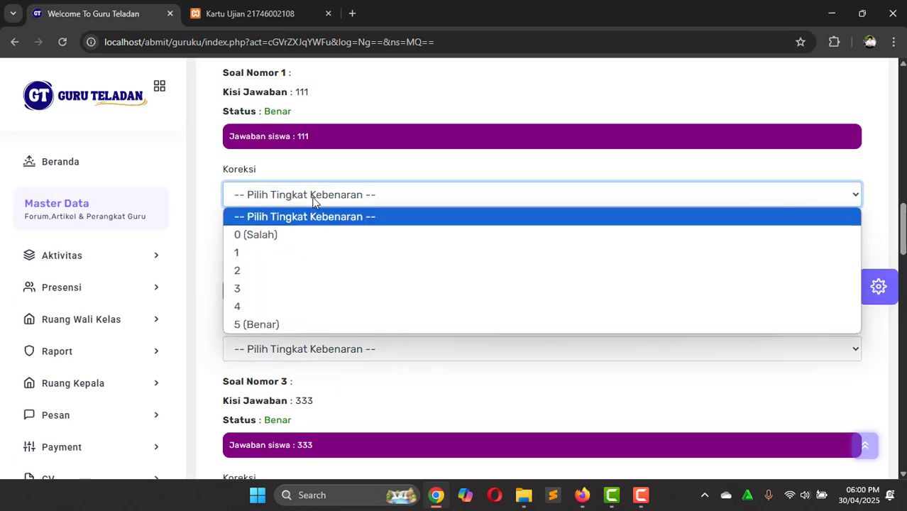
left_click(279, 323)
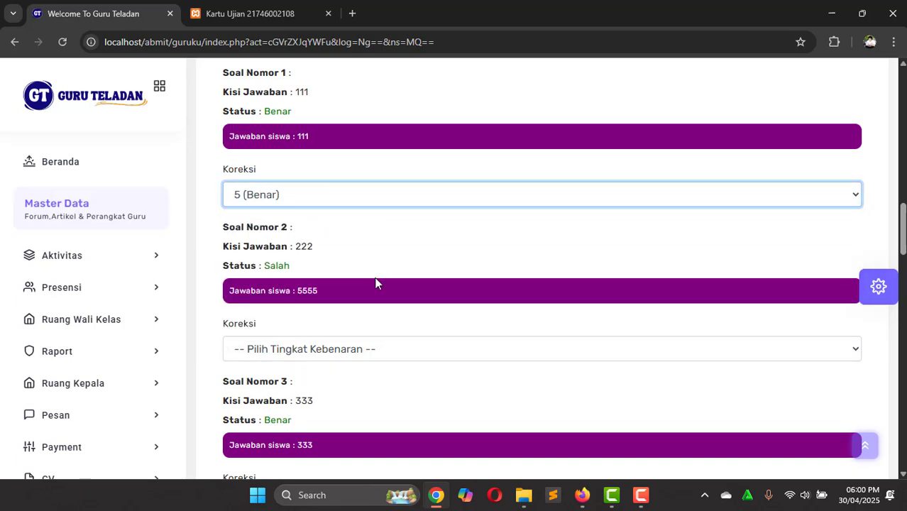
Step: Grade the second isian answer 3 and the third 5 (Benar)
scroll(374, 288, "down", 1)
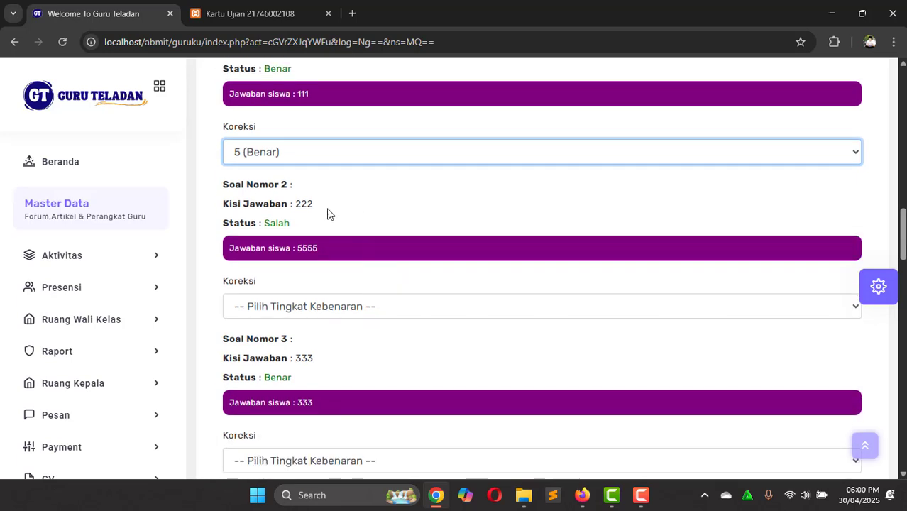
scroll(313, 245, "down", 1)
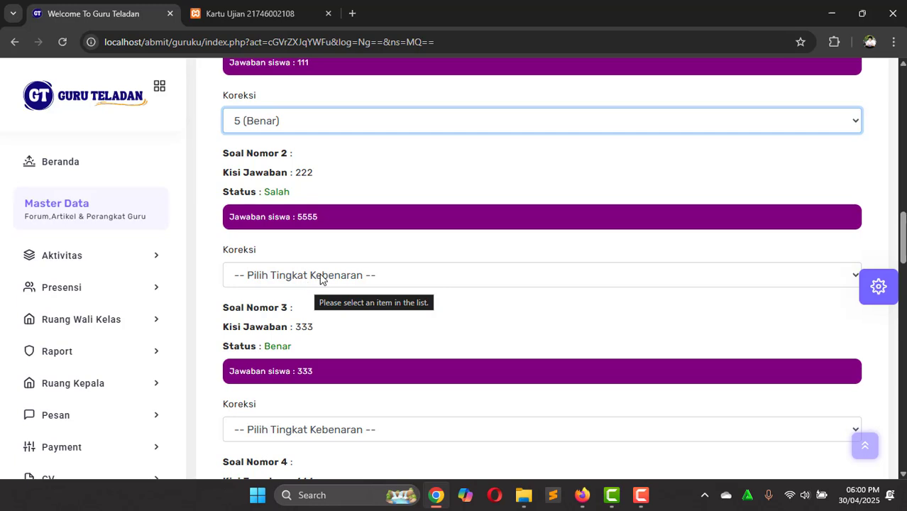
left_click(319, 277)
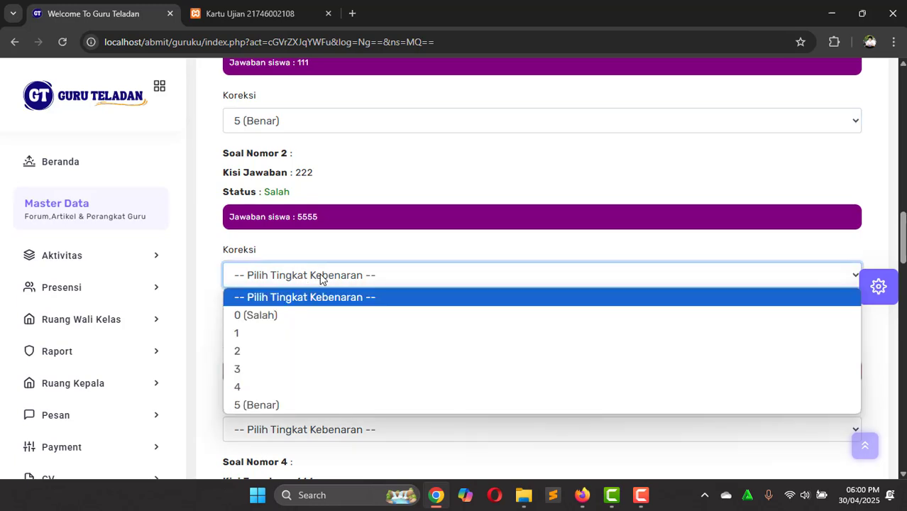
left_click(281, 366)
scroll(281, 367, "down", 1)
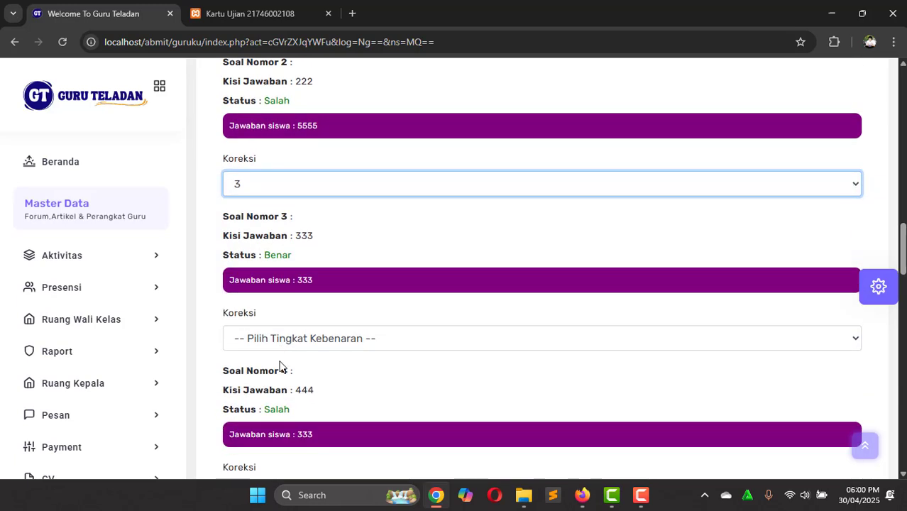
scroll(303, 312, "down", 1)
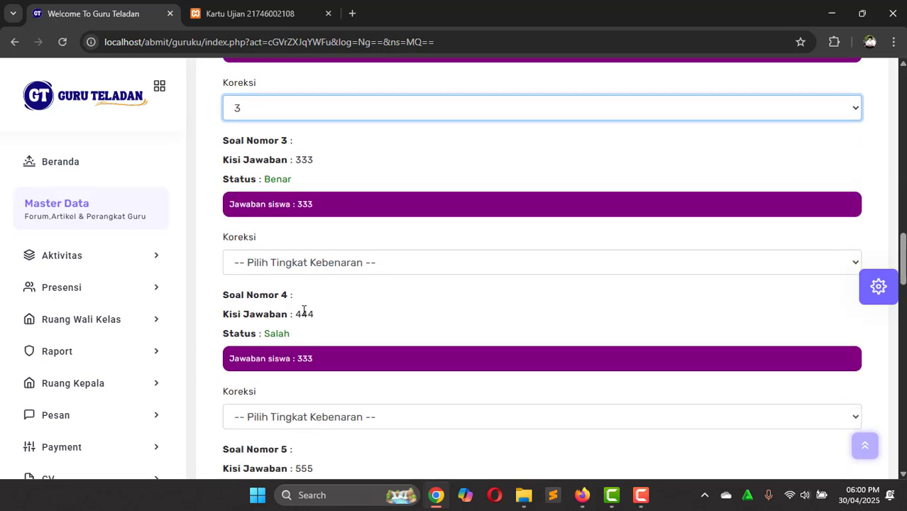
left_click(295, 264)
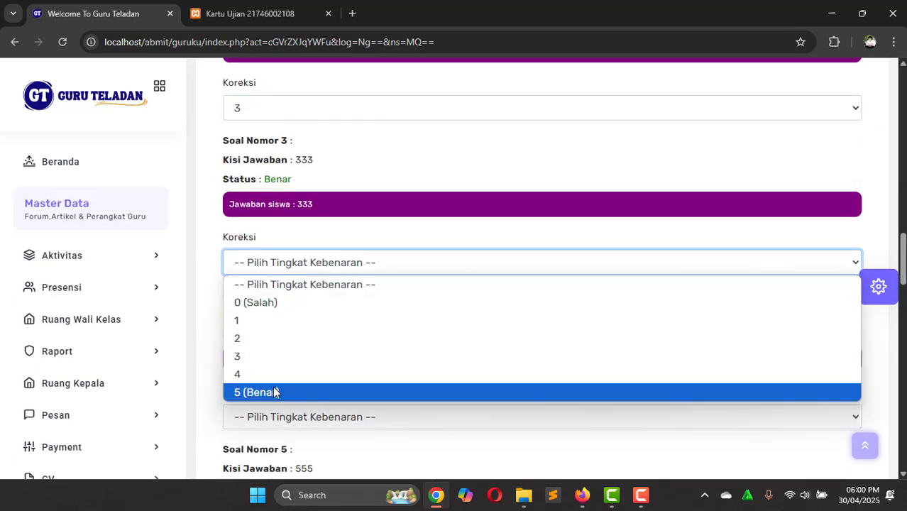
left_click(275, 393)
Step: Grade the fourth isian answer 2 and the fifth 5 (Benar), then save with Update
scroll(362, 319, "down", 1)
left_click(326, 305)
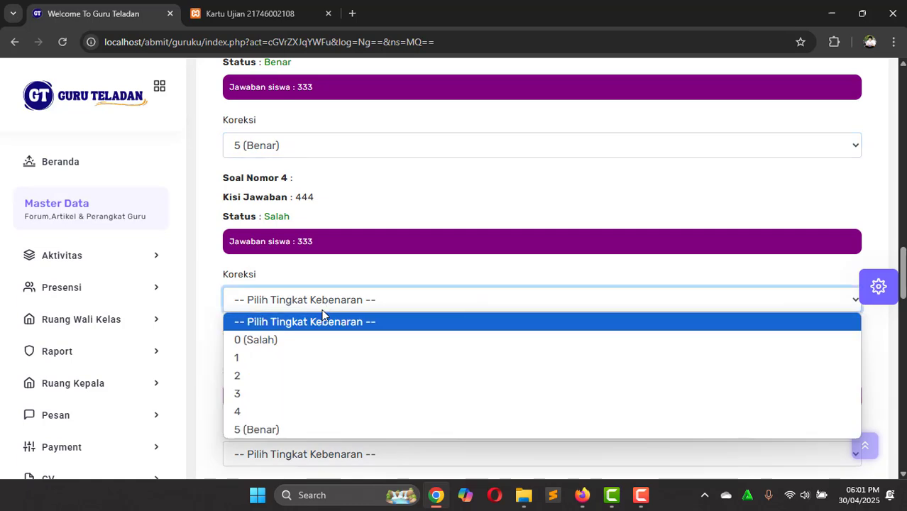
left_click(288, 376)
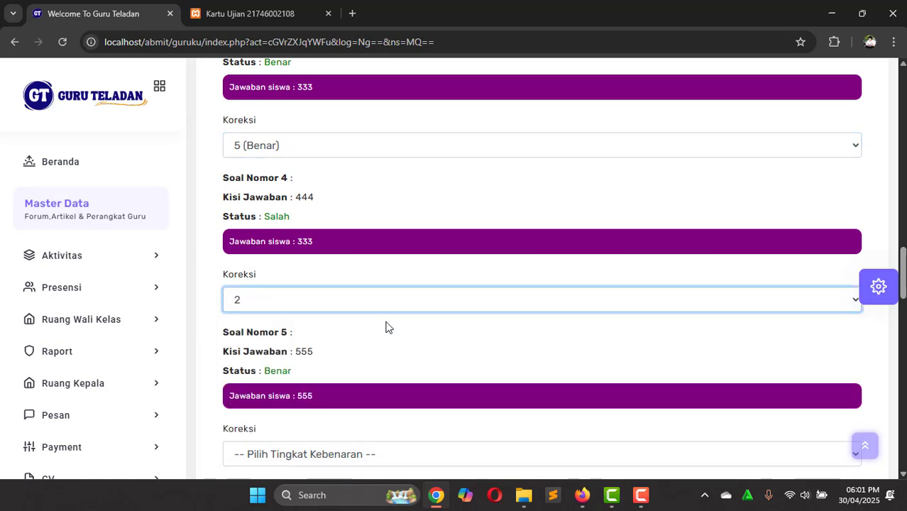
scroll(397, 323, "down", 1)
scroll(325, 338, "down", 1)
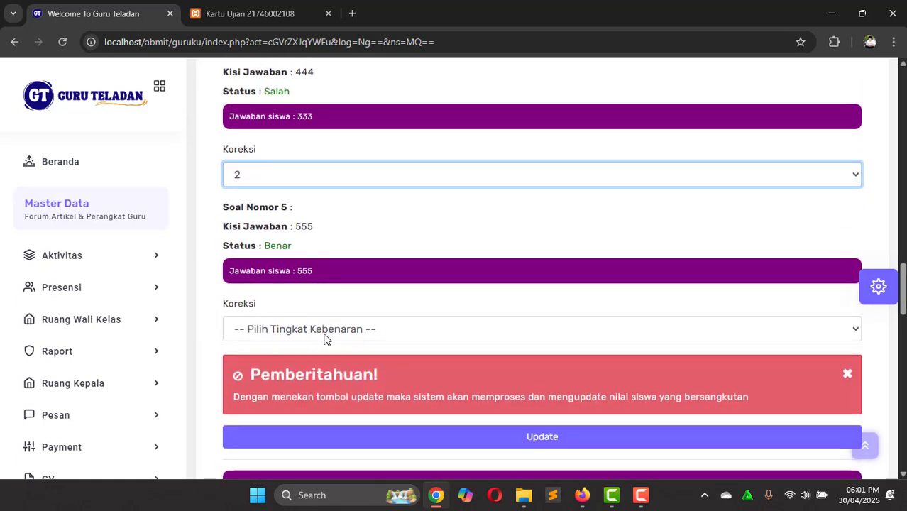
left_click(309, 329)
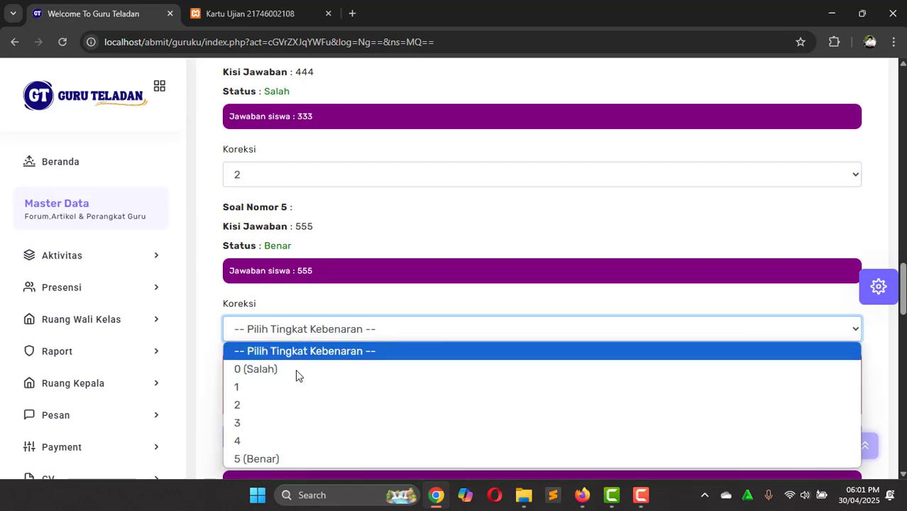
left_click(278, 458)
scroll(391, 377, "down", 2)
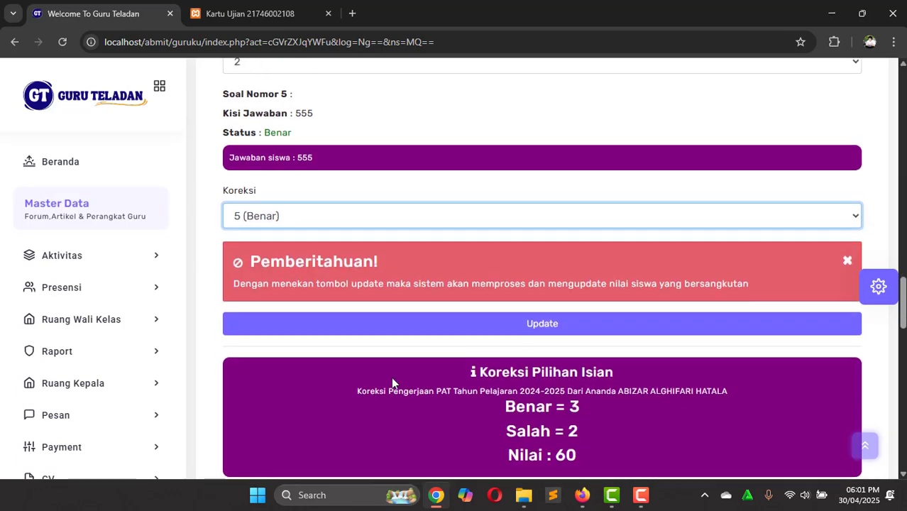
left_click(498, 326)
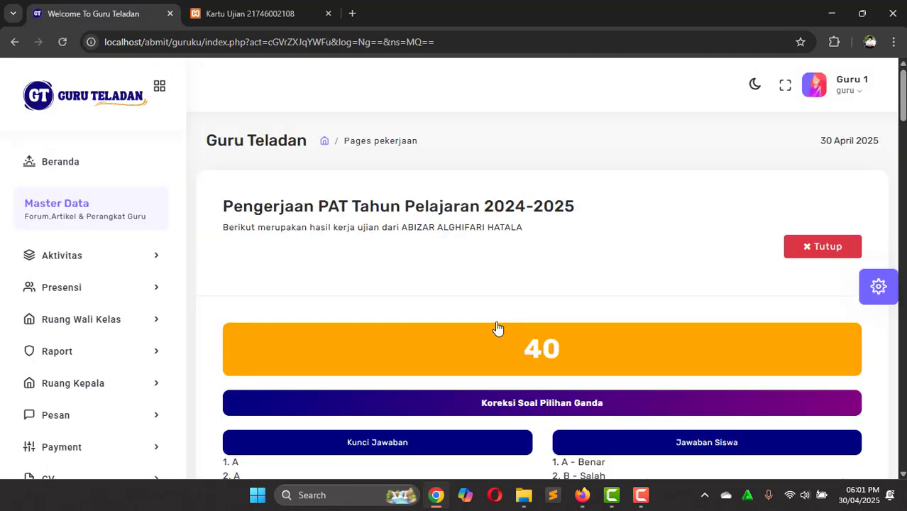
scroll(498, 327, "down", 12)
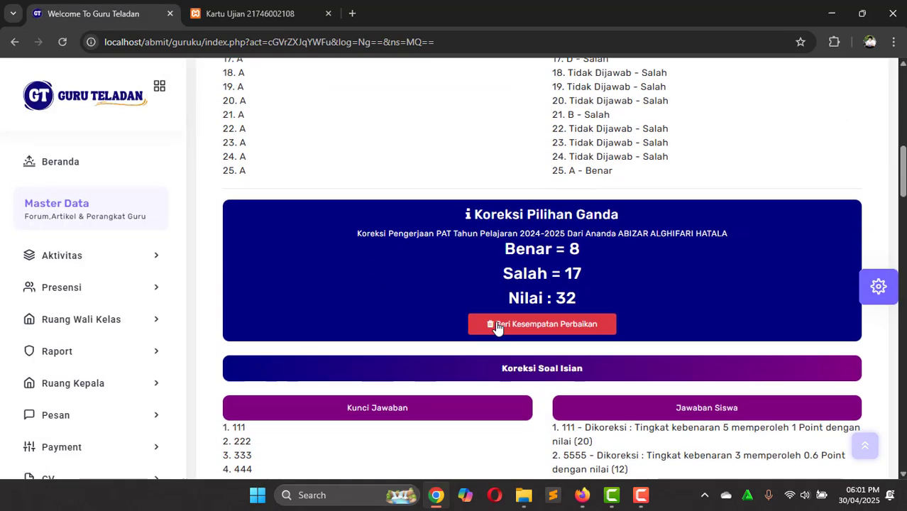
scroll(497, 327, "down", 1)
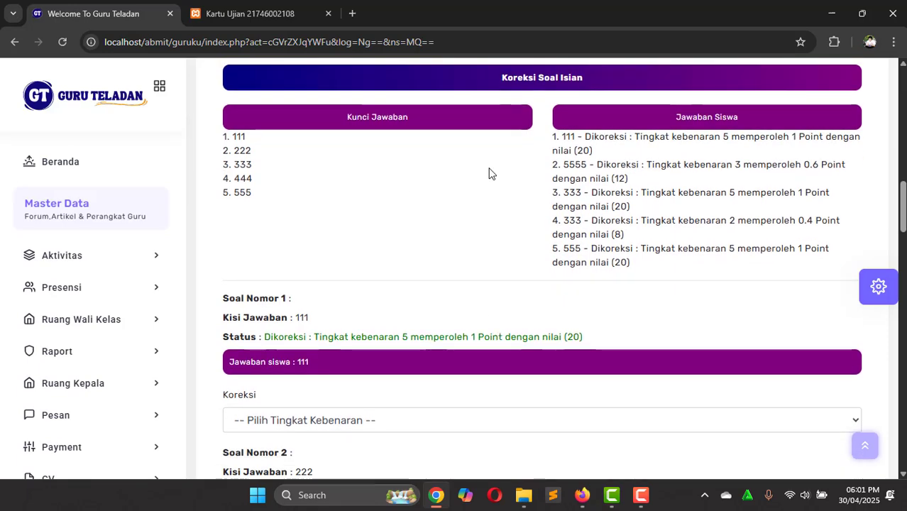
scroll(489, 173, "up", 4)
scroll(532, 177, "down", 2)
scroll(553, 179, "up", 1)
scroll(568, 181, "down", 1)
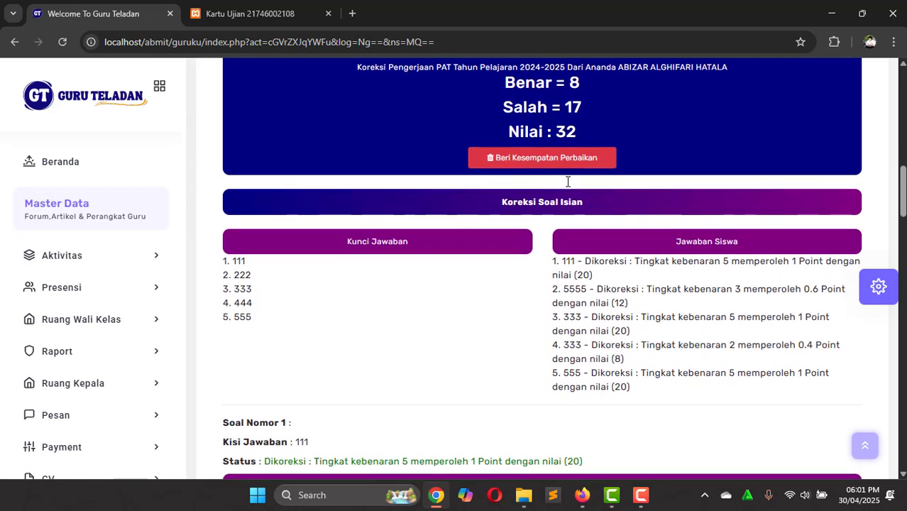
scroll(568, 182, "down", 2)
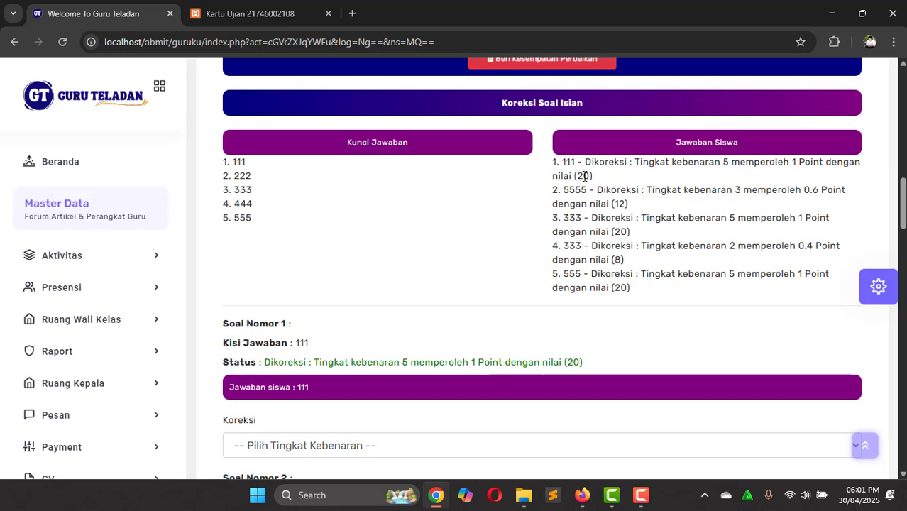
double_click(582, 176)
left_click(594, 183)
double_click(617, 203)
left_click(654, 265)
scroll(654, 264, "down", 1)
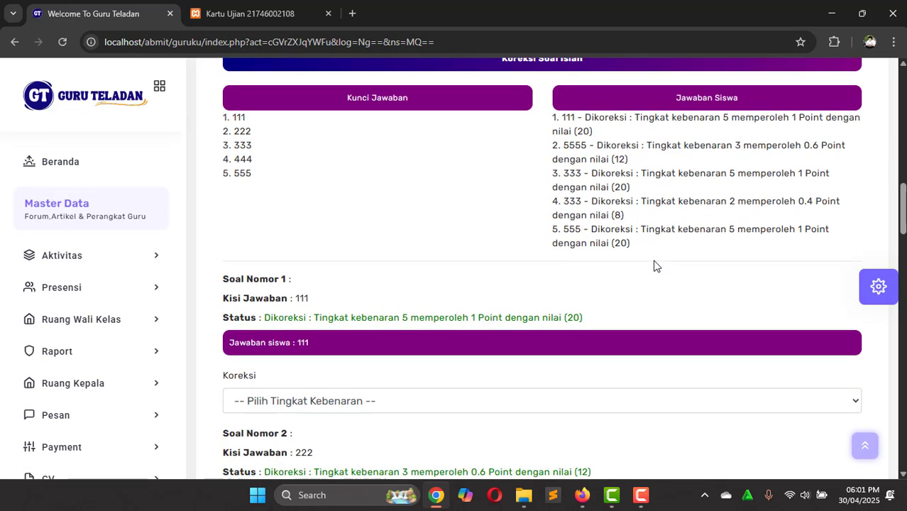
scroll(654, 265, "down", 5)
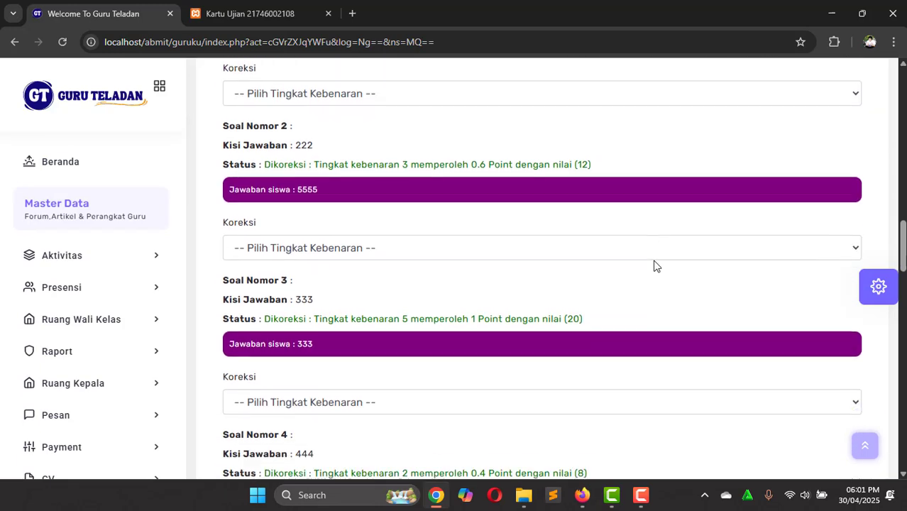
scroll(655, 265, "down", 1)
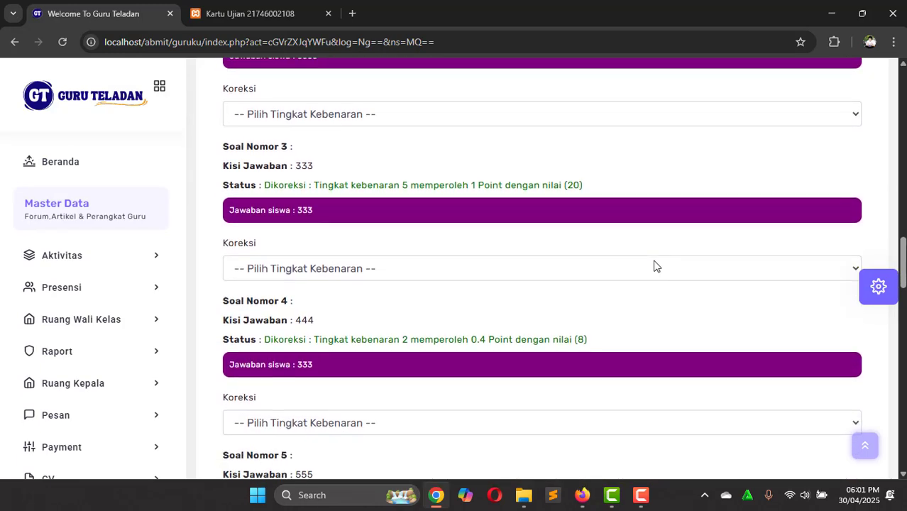
scroll(654, 265, "up", 4)
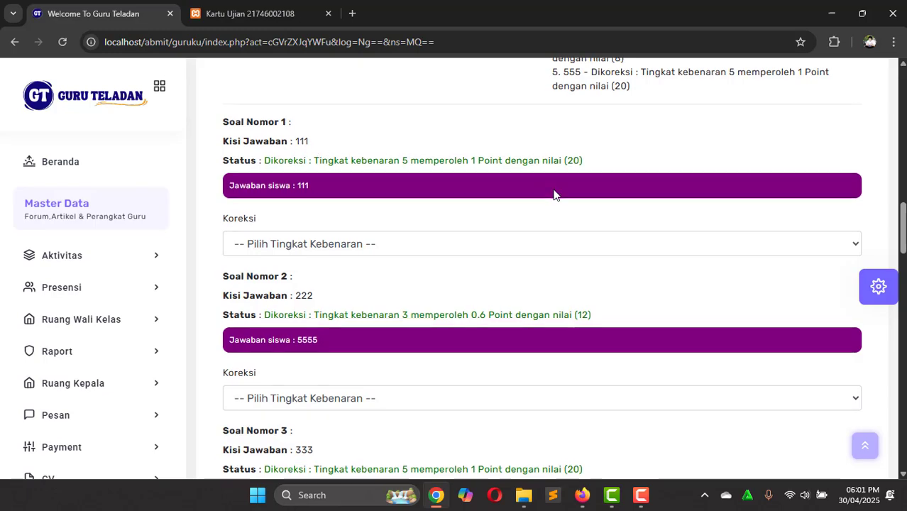
scroll(555, 195, "down", 5)
scroll(555, 194, "up", 8)
Step: Review the student's essay answers, checking the Nilai : 0 text and question 5's status
scroll(555, 195, "up", 4)
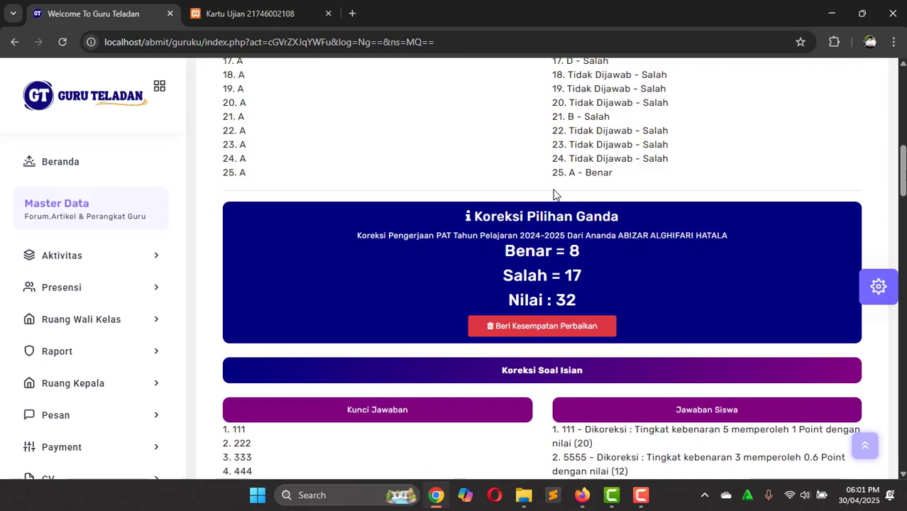
scroll(555, 195, "down", 12)
scroll(554, 193, "down", 7)
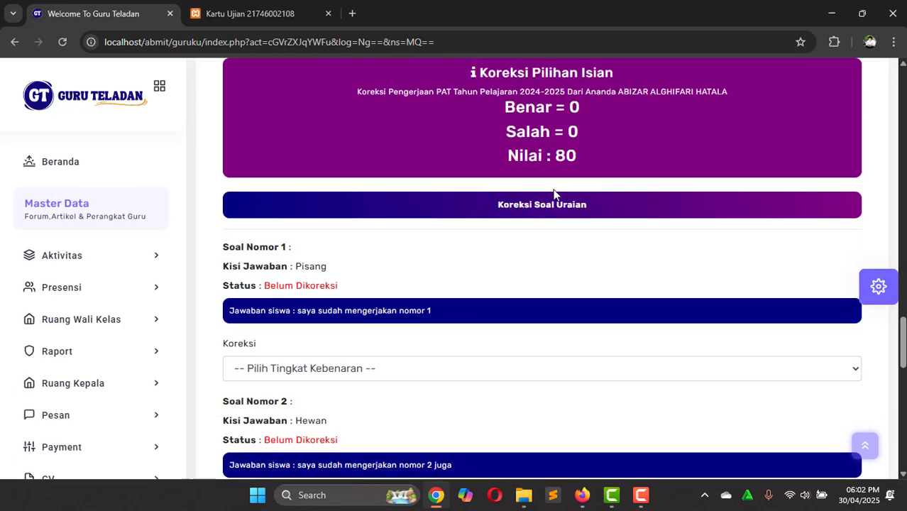
scroll(554, 193, "up", 1)
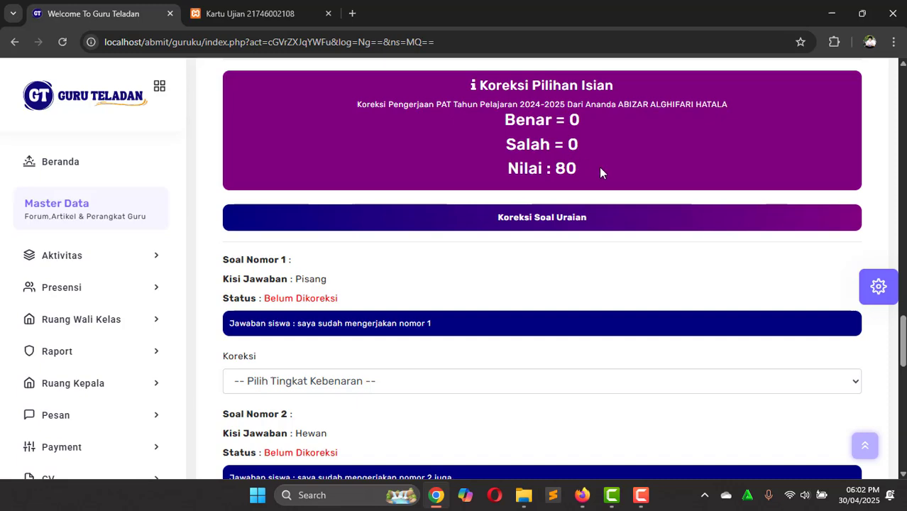
scroll(600, 172, "down", 1)
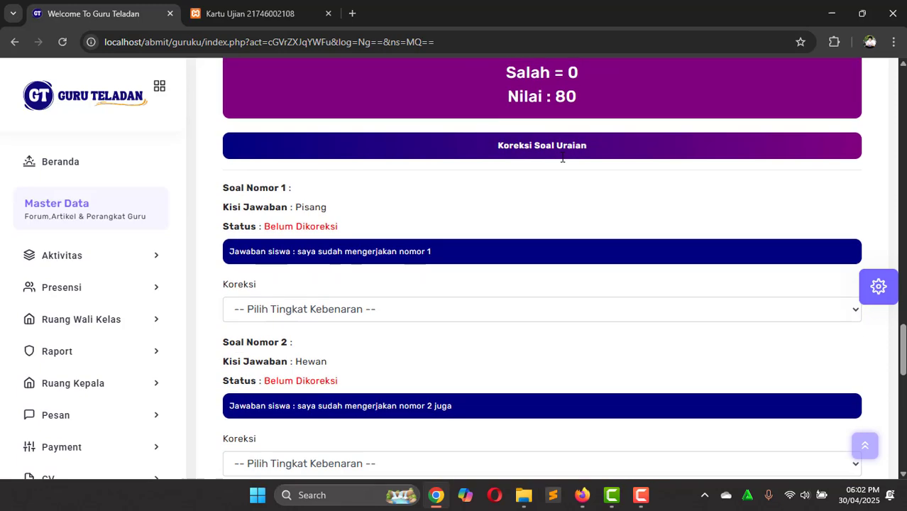
scroll(562, 157, "down", 10)
scroll(562, 157, "up", 2)
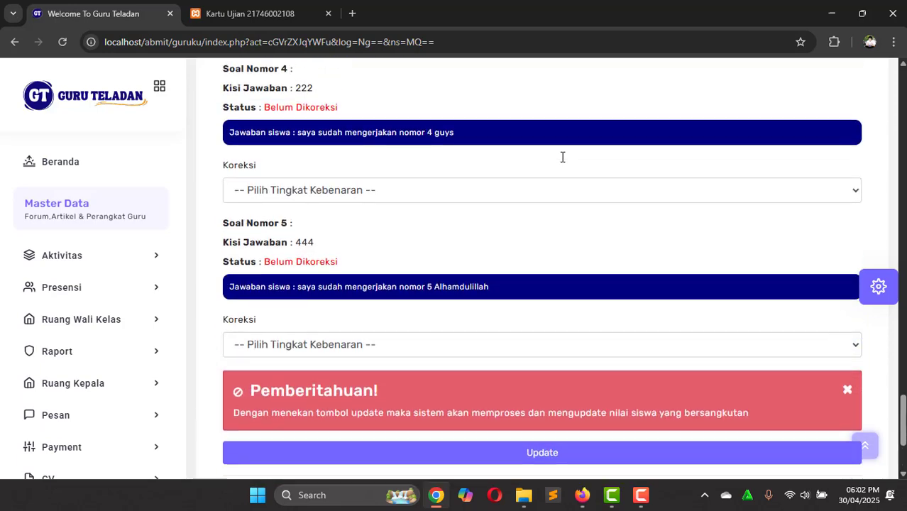
scroll(562, 157, "up", 12)
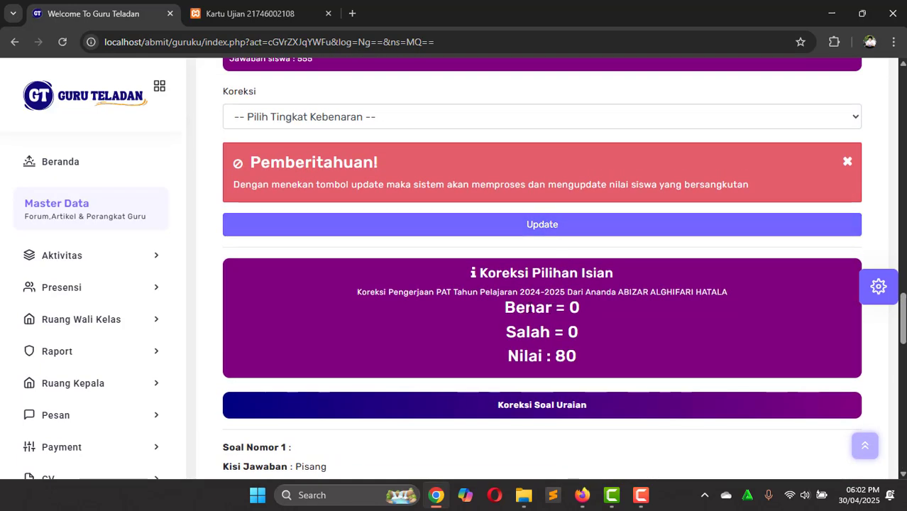
scroll(530, 308, "up", 3)
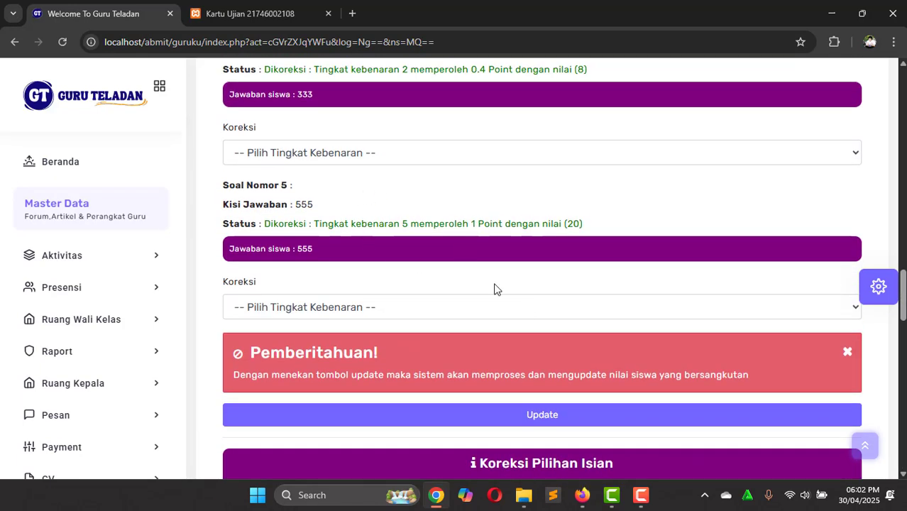
scroll(495, 289, "up", 3)
scroll(494, 289, "down", 8)
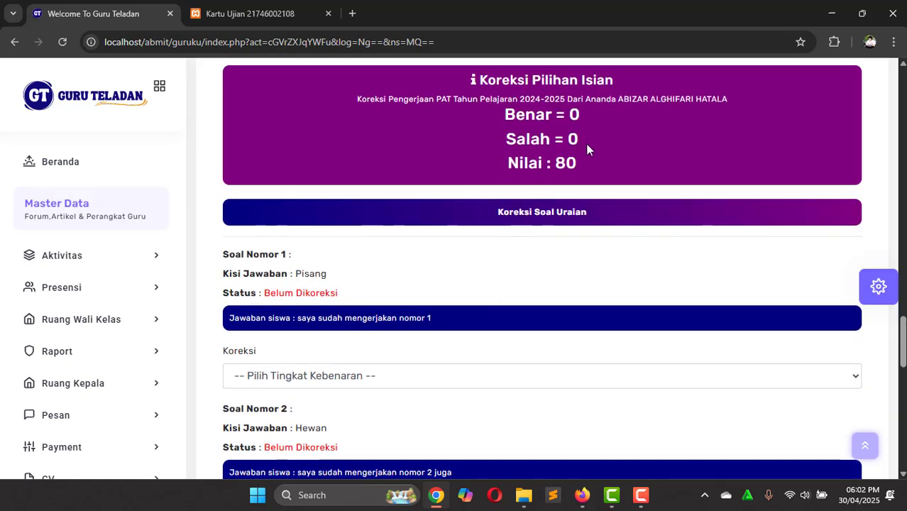
scroll(599, 221, "up", 6)
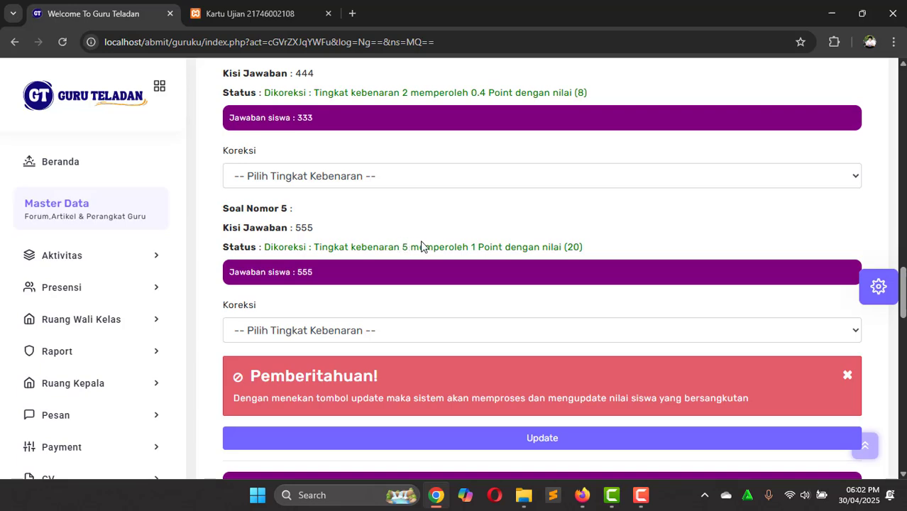
scroll(552, 247, "down", 2)
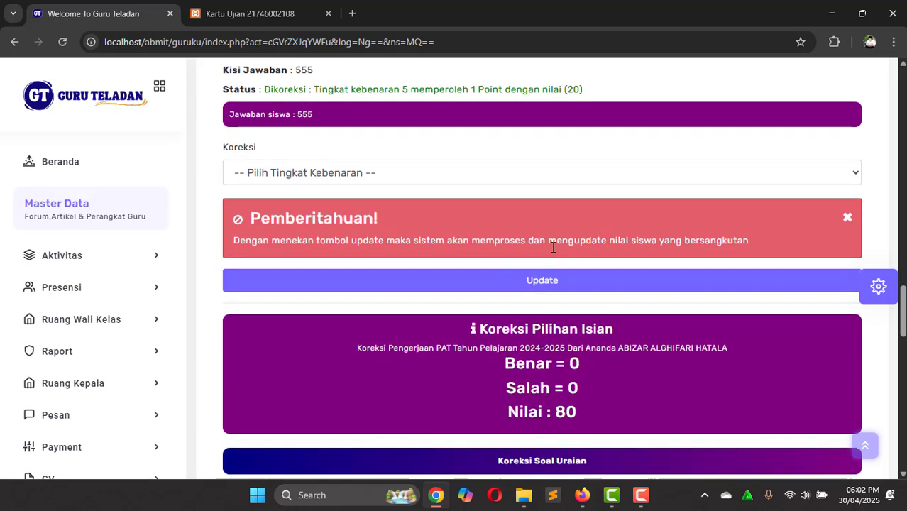
scroll(553, 247, "down", 1)
scroll(576, 229, "up", 1)
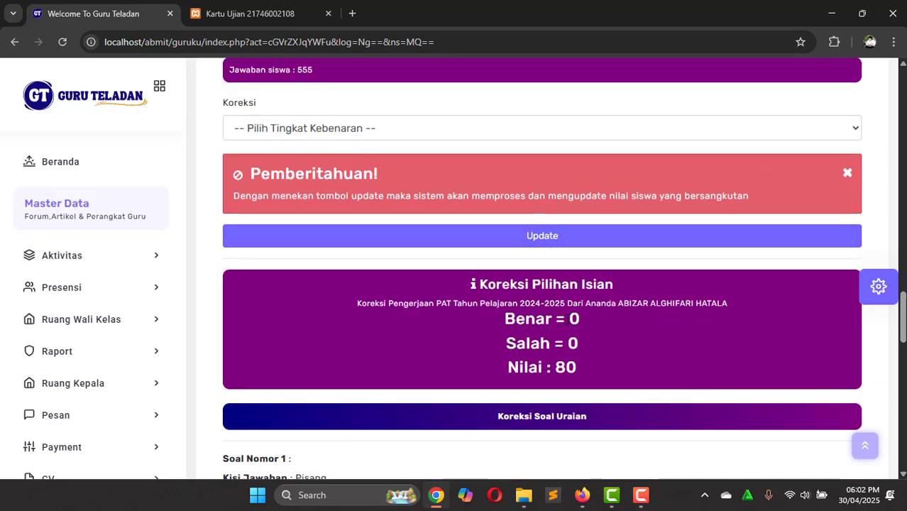
scroll(587, 349, "down", 2)
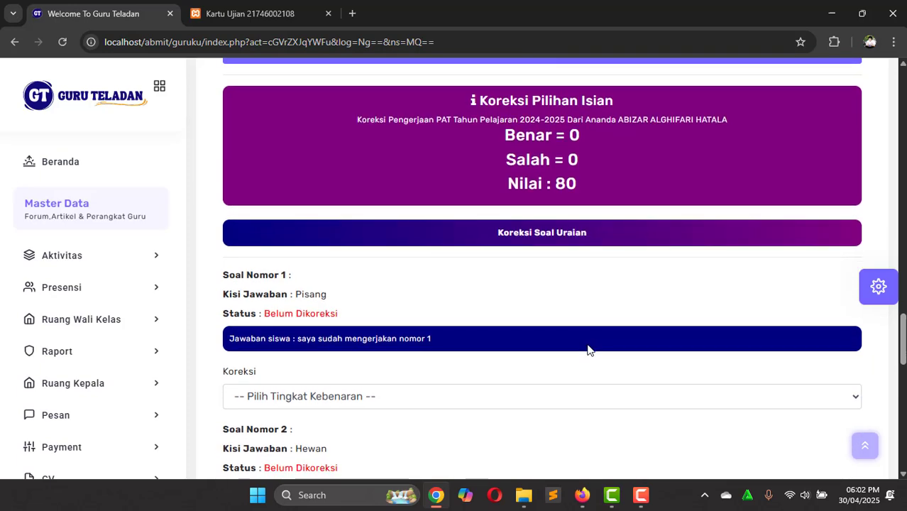
scroll(587, 349, "down", 1)
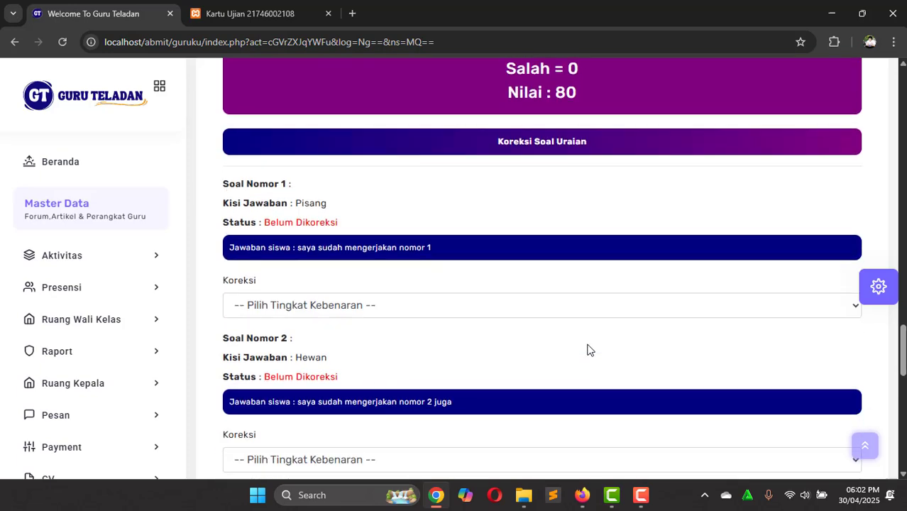
scroll(587, 349, "up", 7)
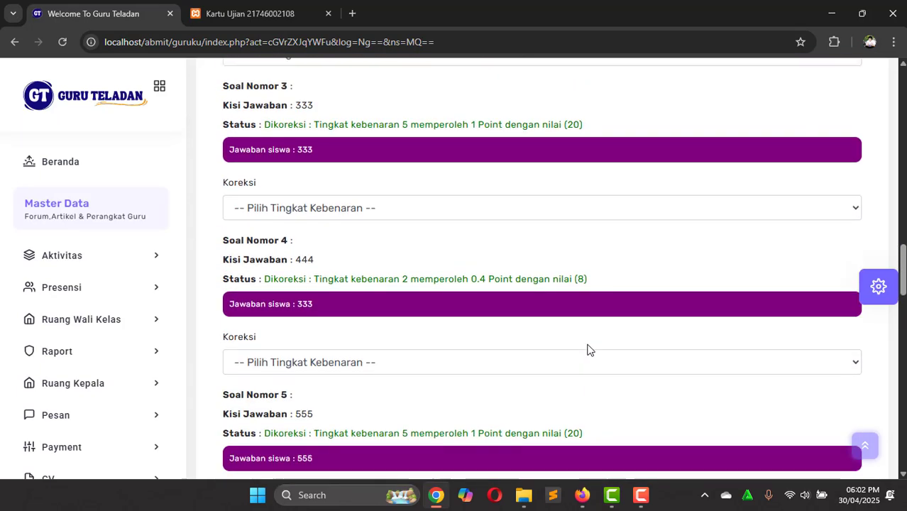
scroll(586, 348, "down", 5)
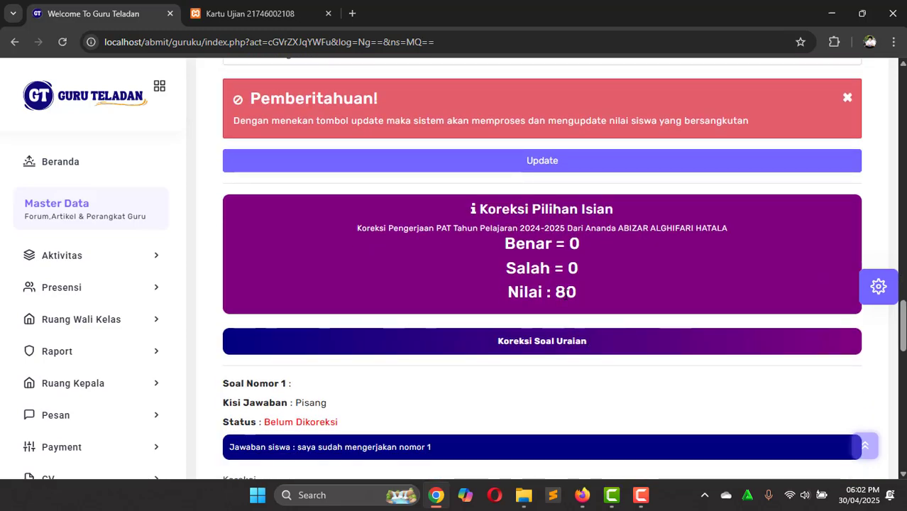
scroll(565, 293, "up", 20)
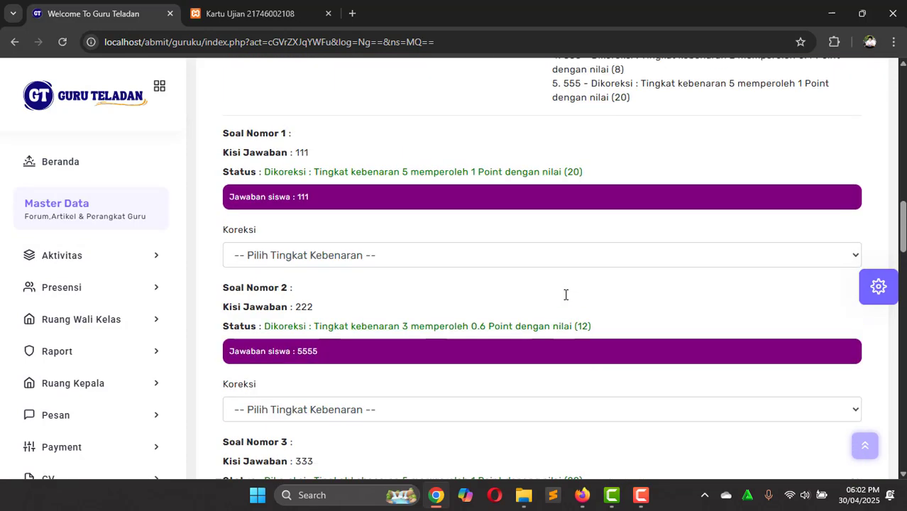
scroll(566, 294, "up", 5)
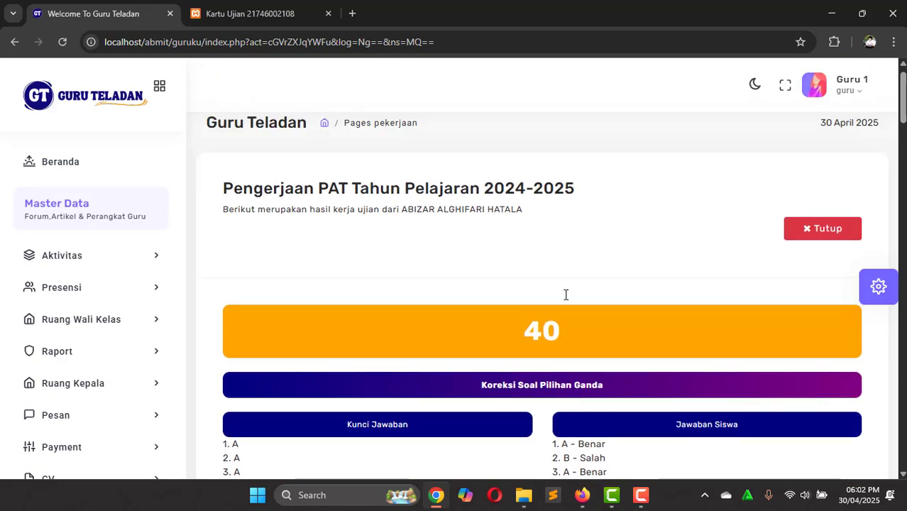
scroll(566, 293, "down", 9)
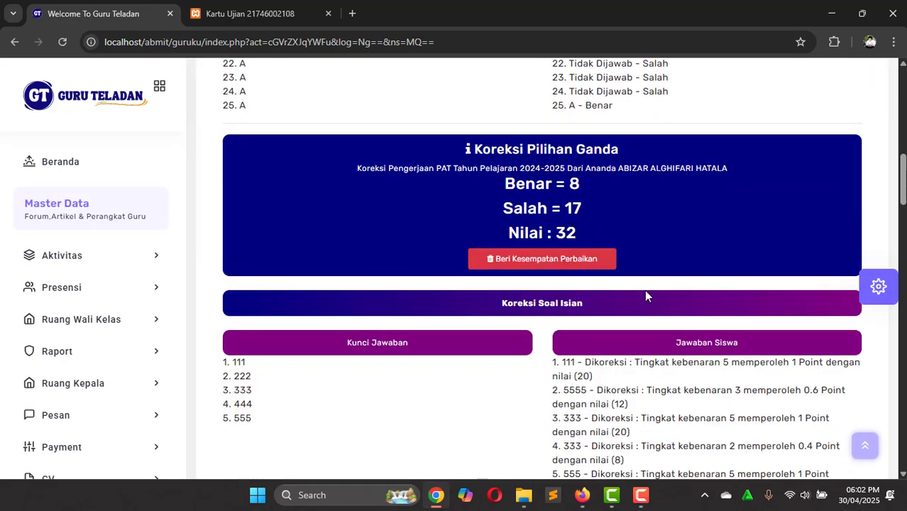
scroll(644, 291, "down", 10)
scroll(644, 292, "down", 3)
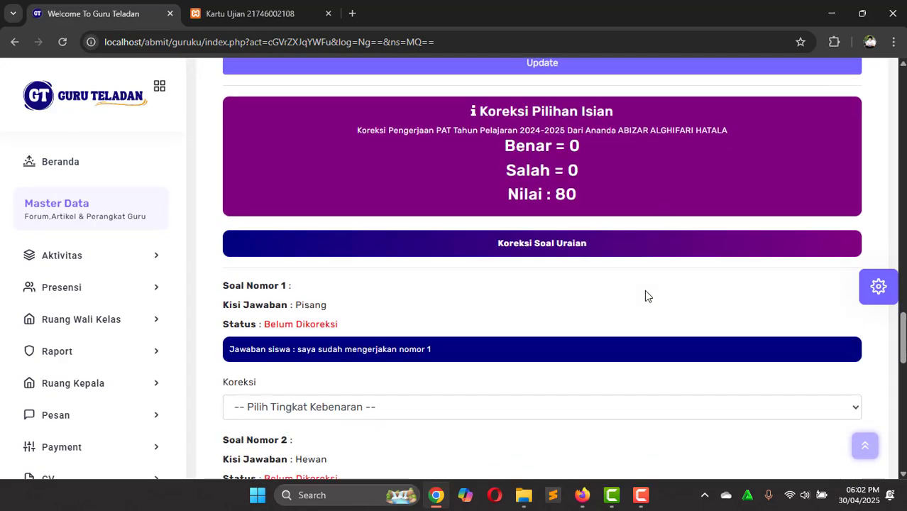
scroll(651, 310, "up", 15)
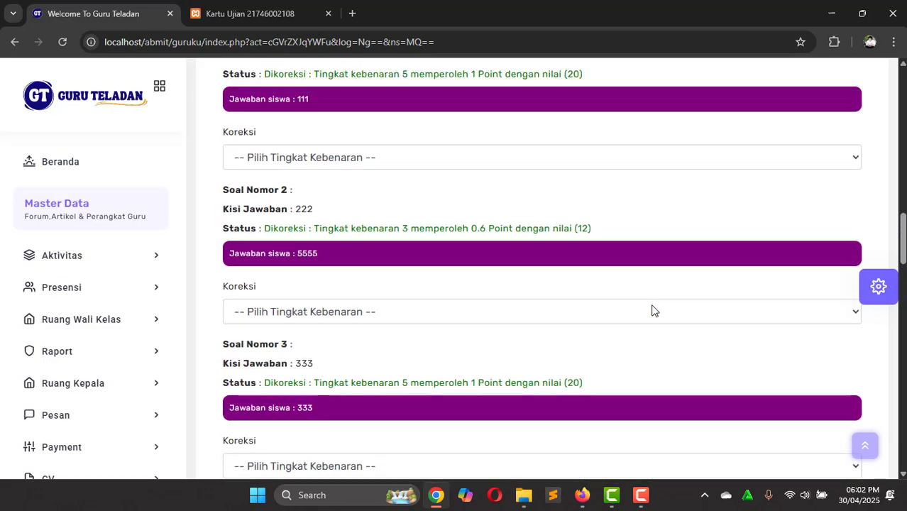
scroll(652, 310, "up", 5)
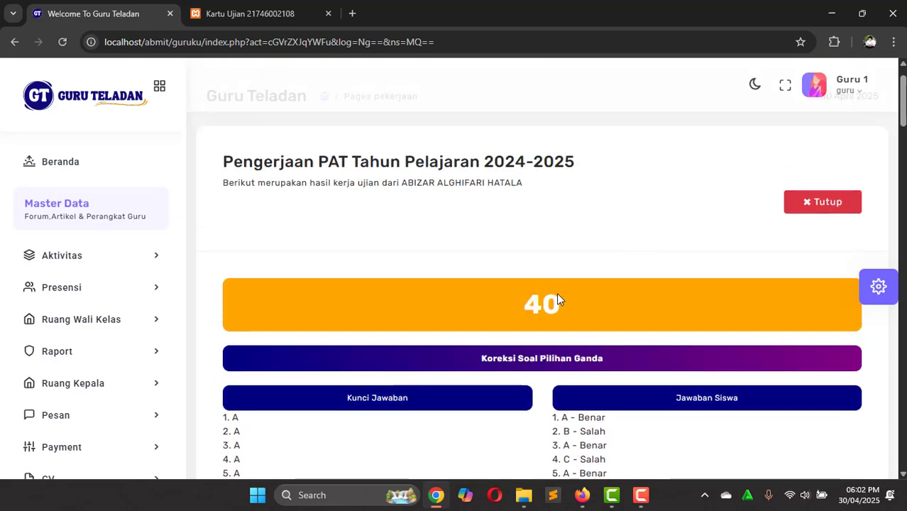
scroll(596, 306, "down", 20)
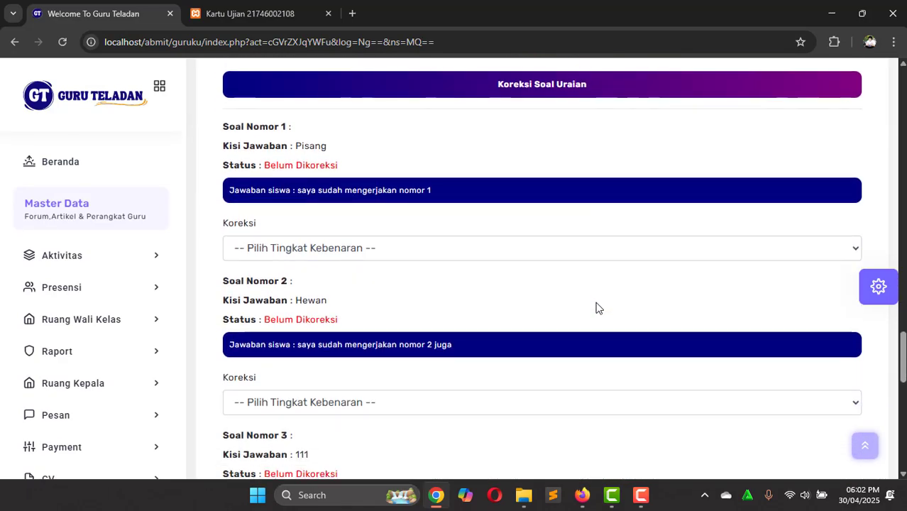
scroll(596, 306, "down", 1)
scroll(437, 270, "down", 10)
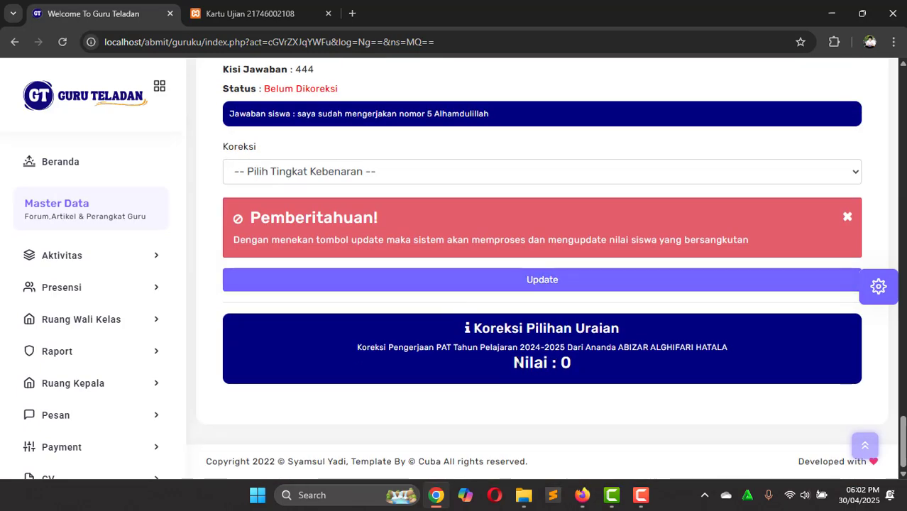
left_click_drag(518, 363, 578, 367)
left_click(579, 366)
scroll(579, 369, "up", 2)
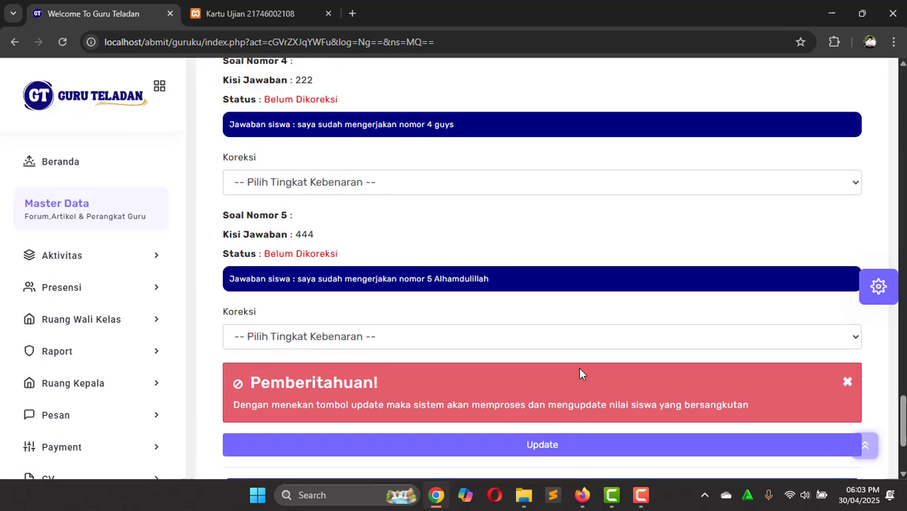
left_click_drag(264, 255, 352, 257)
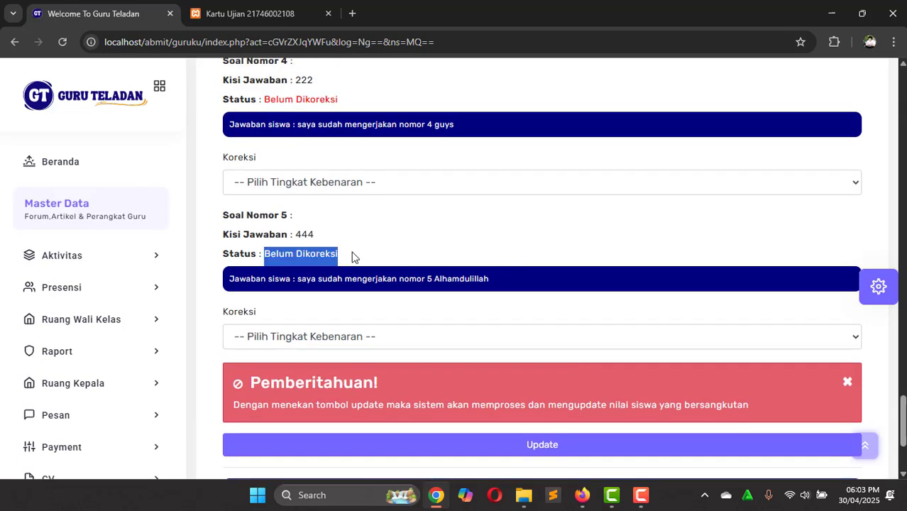
left_click(352, 257)
scroll(353, 257, "up", 3)
scroll(352, 257, "up", 7)
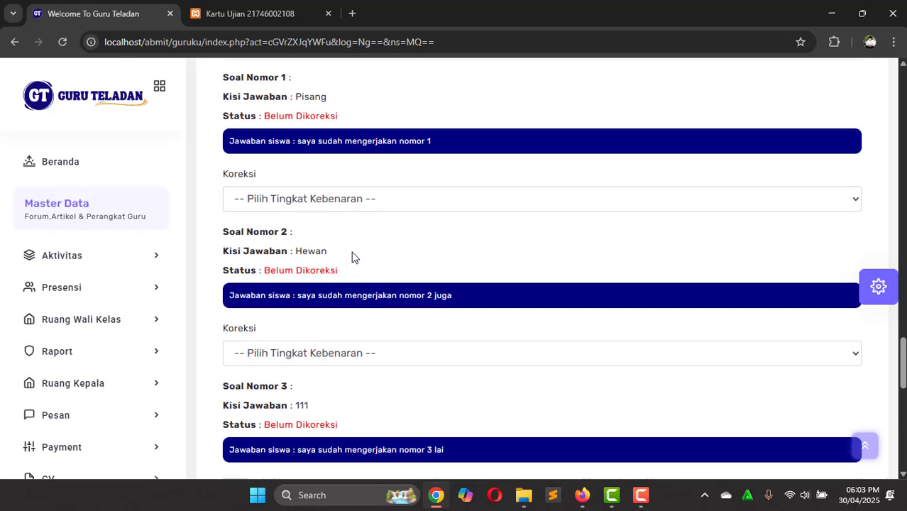
scroll(352, 257, "down", 1)
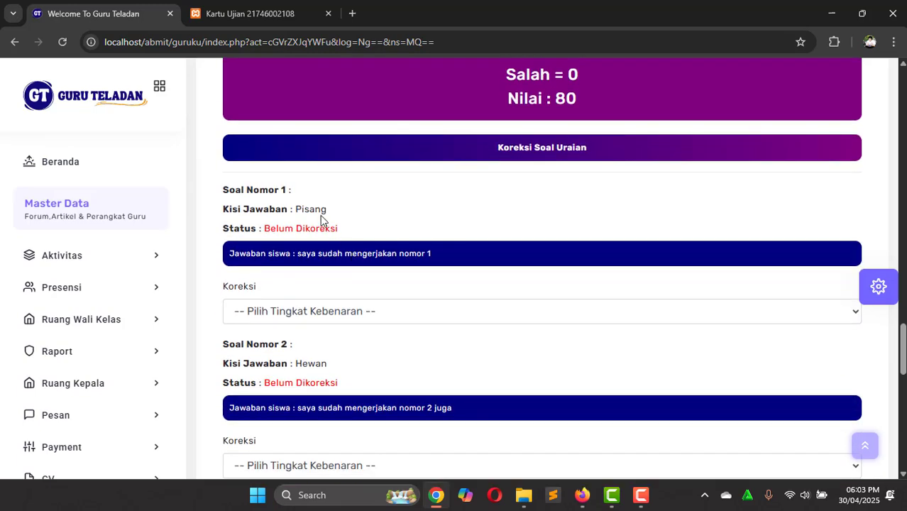
Step: Mark essay questions 1 and 2 as 5 (Benar)
left_click(357, 312)
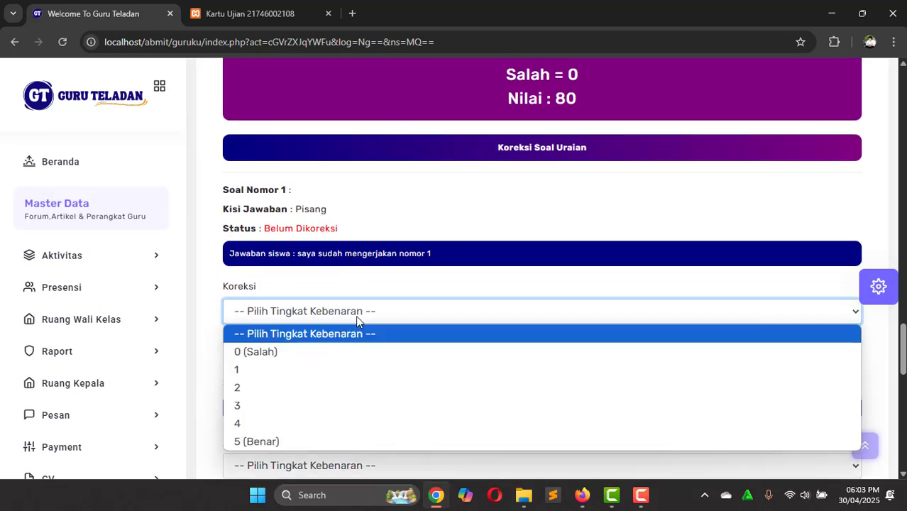
left_click(291, 440)
scroll(384, 385, "down", 2)
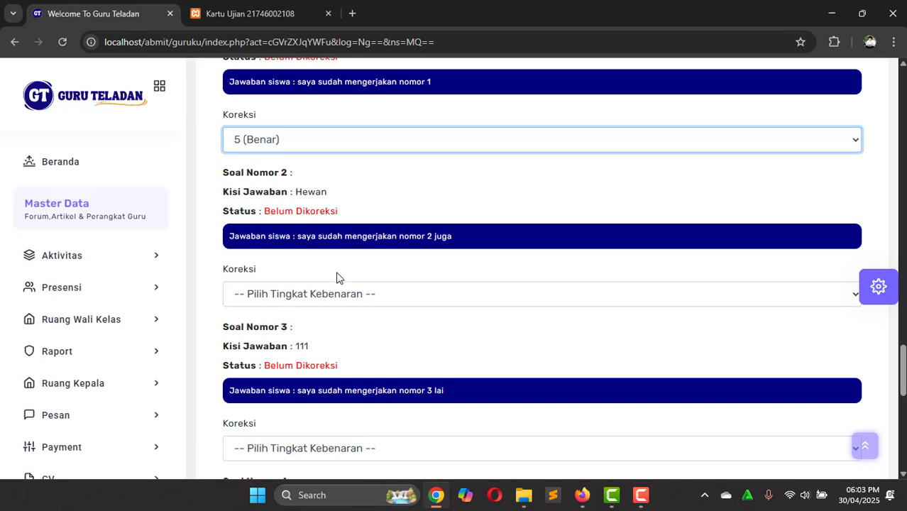
left_click(326, 302)
left_click(284, 424)
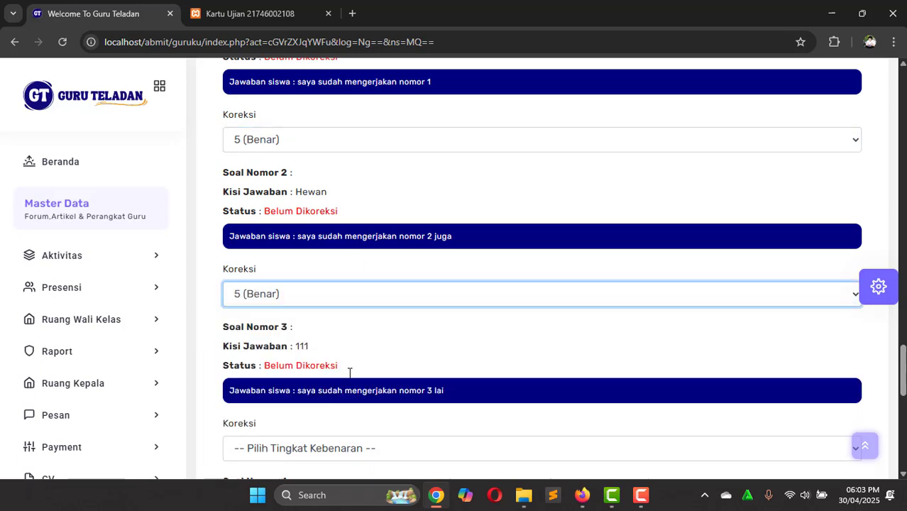
Step: Give essay questions 3 and 4 a correctness level of 1
scroll(383, 355, "down", 1)
scroll(378, 319, "down", 1)
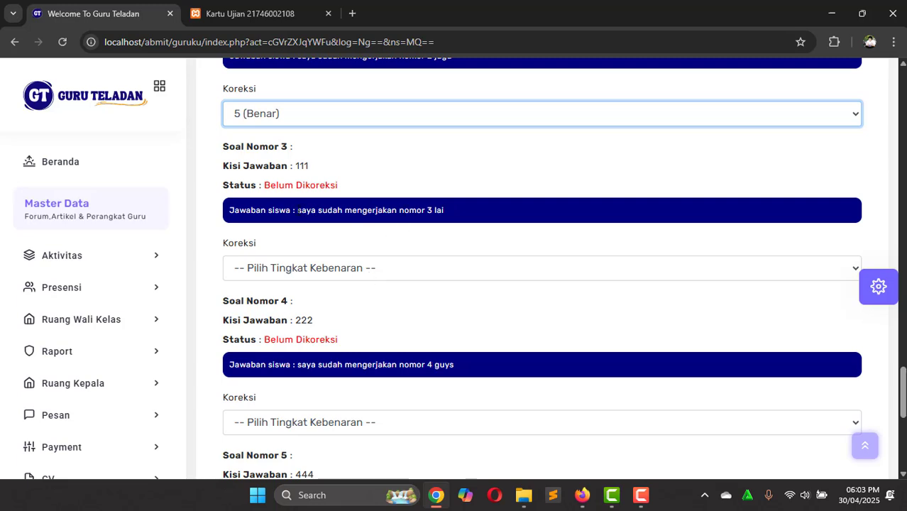
left_click_drag(298, 210, 447, 215)
left_click(448, 217)
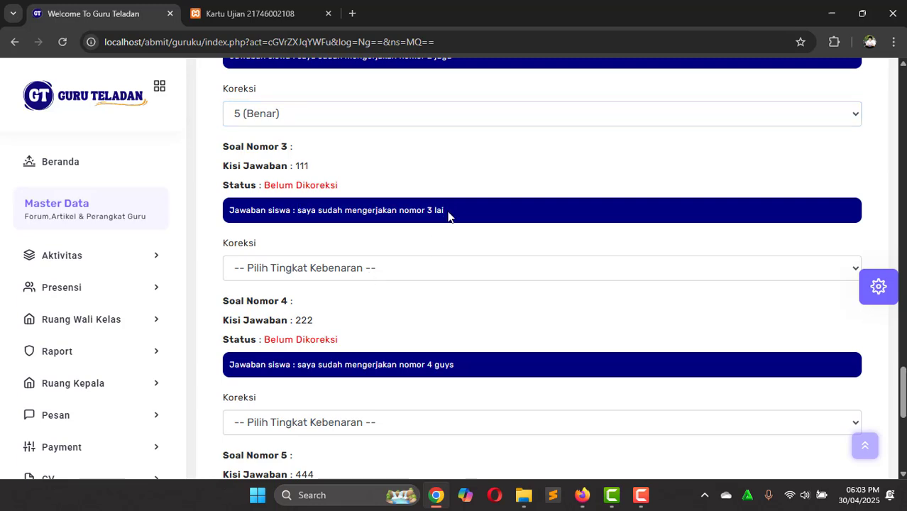
left_click(336, 269)
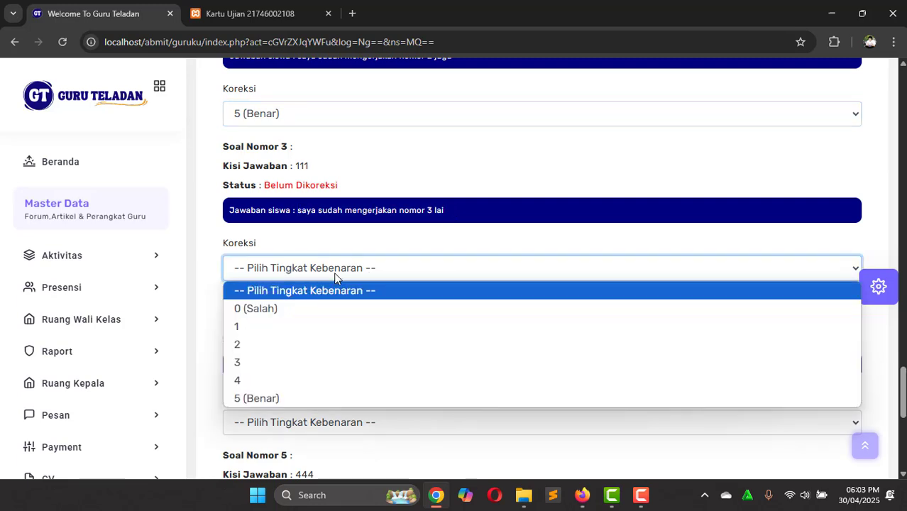
left_click(309, 326)
scroll(362, 234, "down", 3)
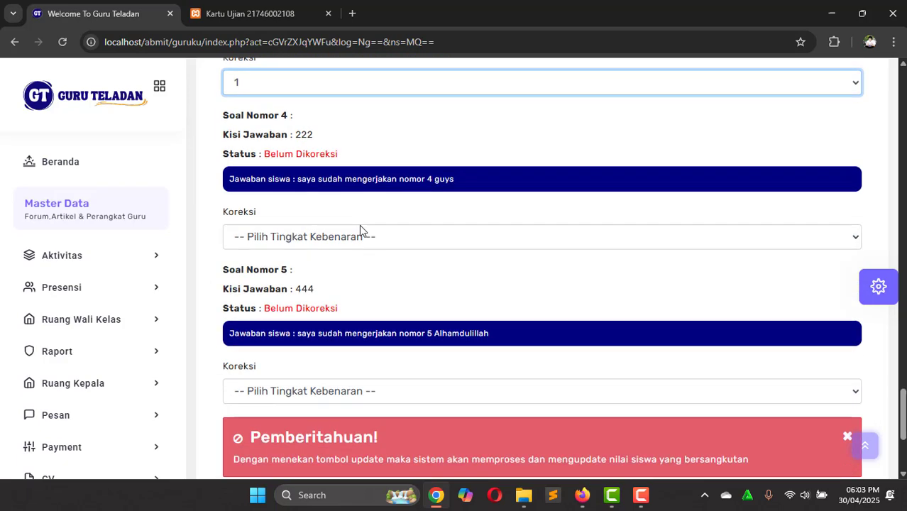
left_click(314, 241)
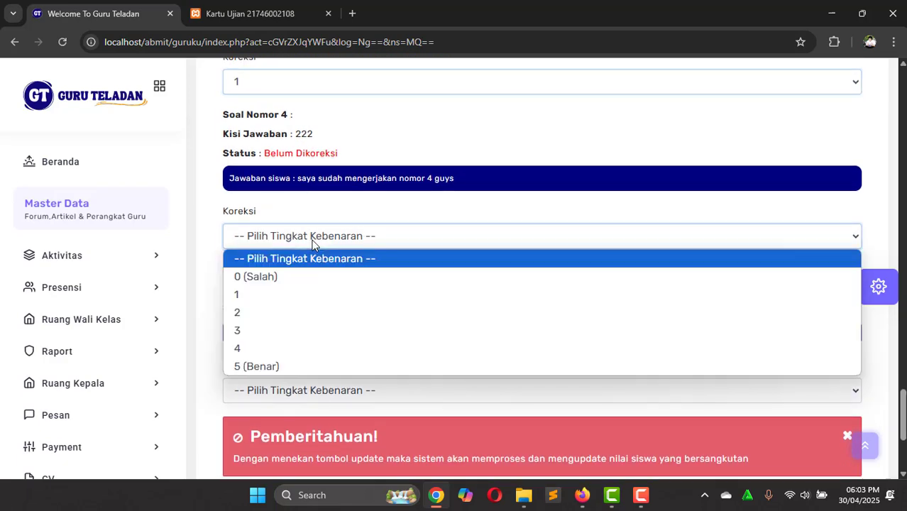
left_click(289, 299)
Step: Grade essay question 5 at level 2 and save the corrections with Update
scroll(381, 308, "down", 1)
scroll(381, 308, "down", 1)
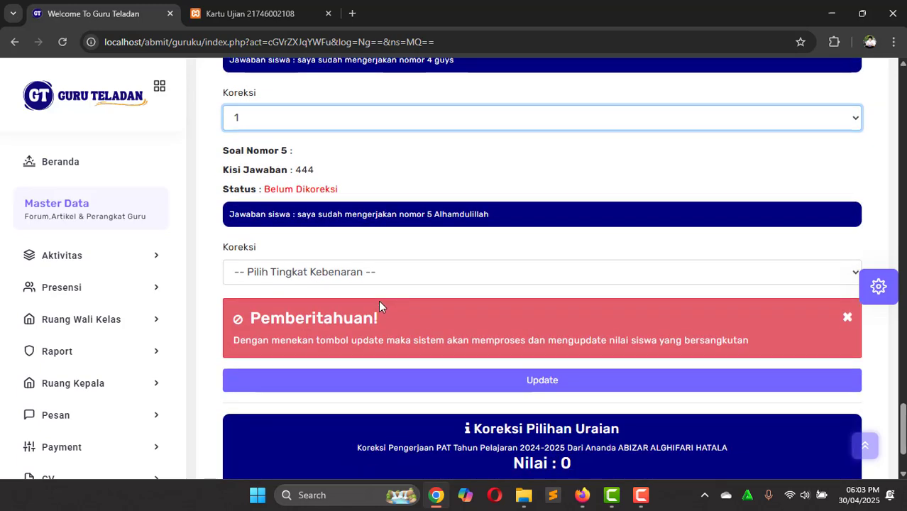
left_click(338, 274)
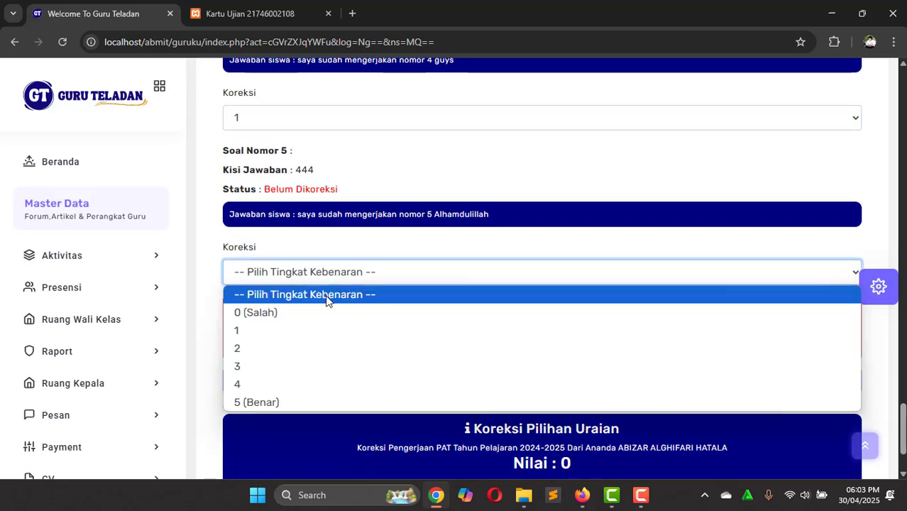
left_click(309, 346)
scroll(401, 309, "down", 1)
left_click(469, 298)
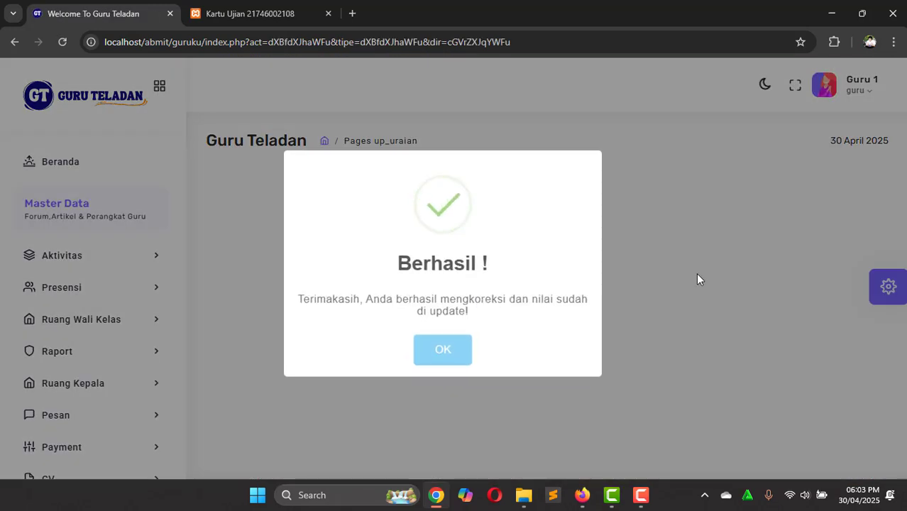
Step: Check the corrected result shows essay Nilai : 56 and total 51.2, then close it
scroll(697, 278, "down", 1)
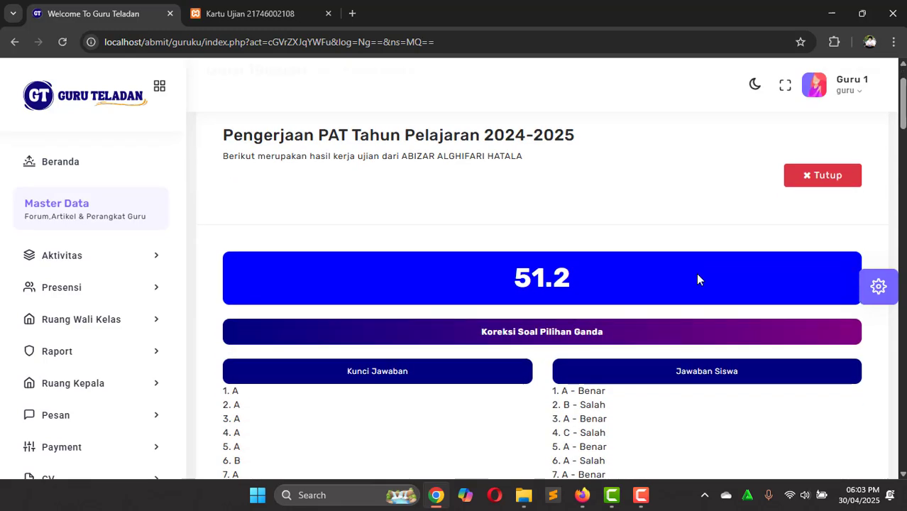
scroll(697, 279, "down", 1)
scroll(697, 279, "down", 20)
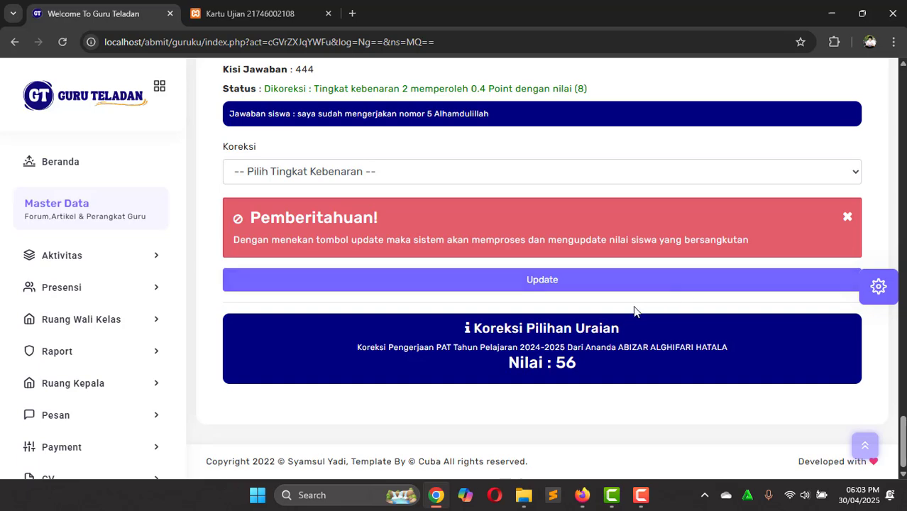
scroll(634, 310, "up", 1)
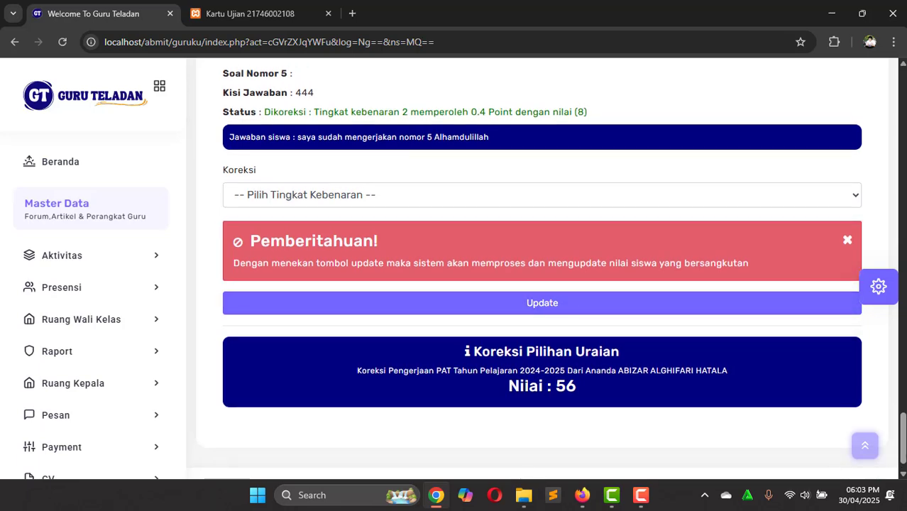
left_click_drag(506, 386, 575, 386)
left_click(576, 386)
scroll(575, 386, "up", 2)
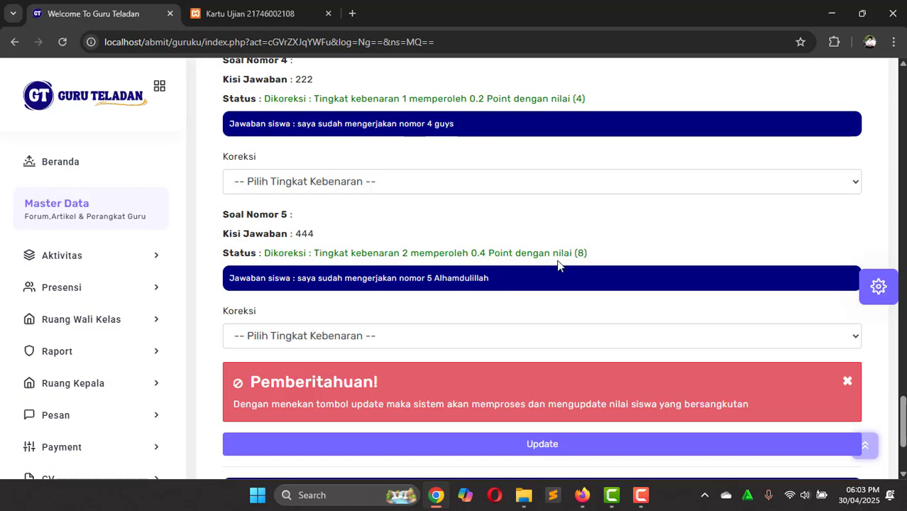
scroll(584, 256, "up", 20)
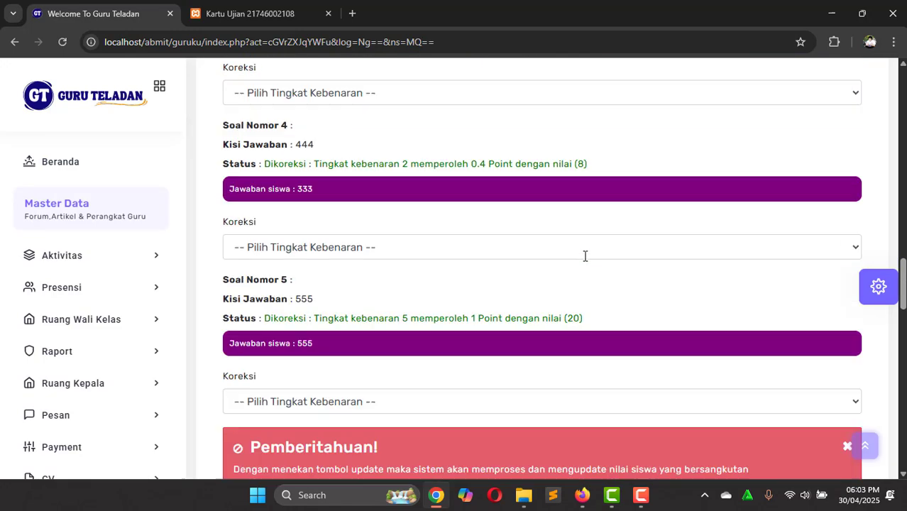
scroll(585, 255, "up", 2)
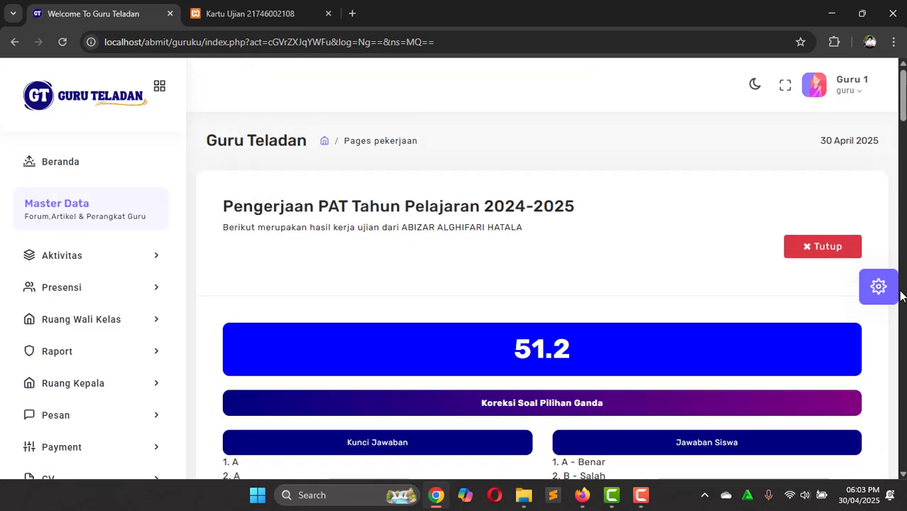
left_click(814, 248)
scroll(589, 298, "down", 2)
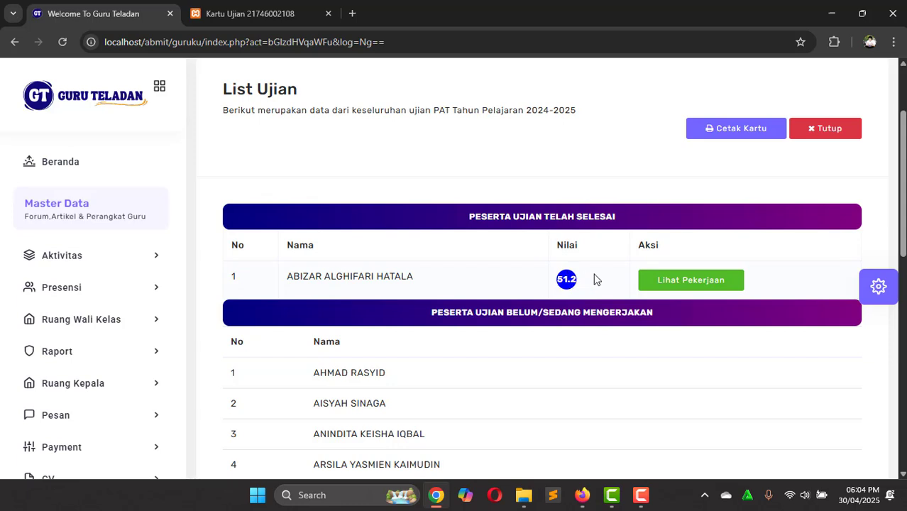
scroll(595, 279, "down", 5)
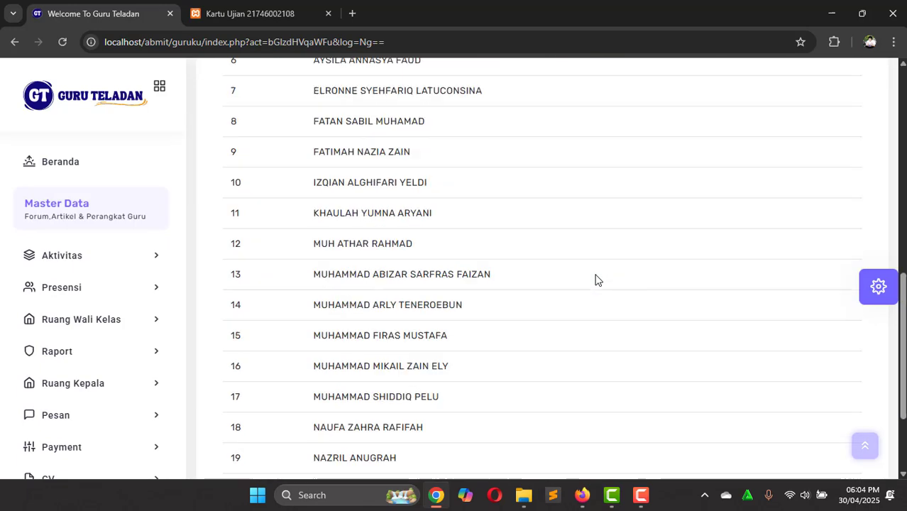
scroll(595, 279, "up", 6)
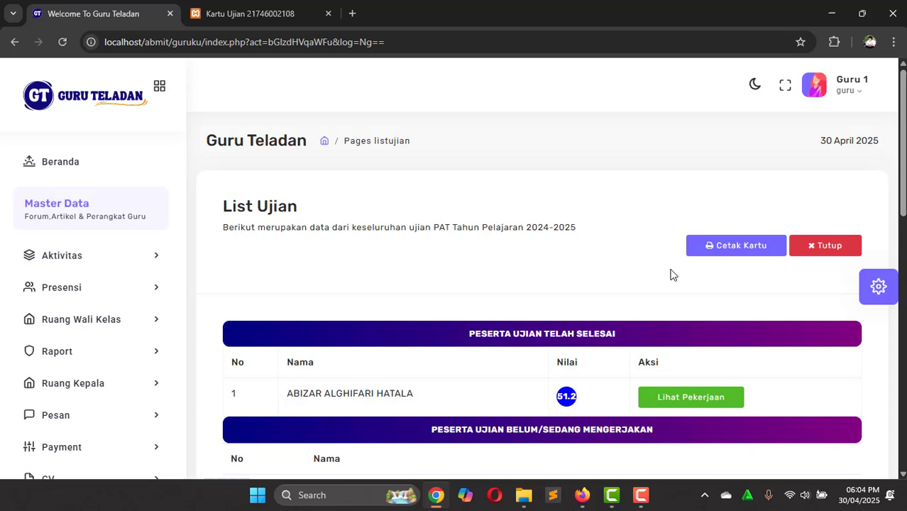
Step: Open the Cetak Kartu results page and review the 51.2 score and 21 unfinished students
left_click(729, 249)
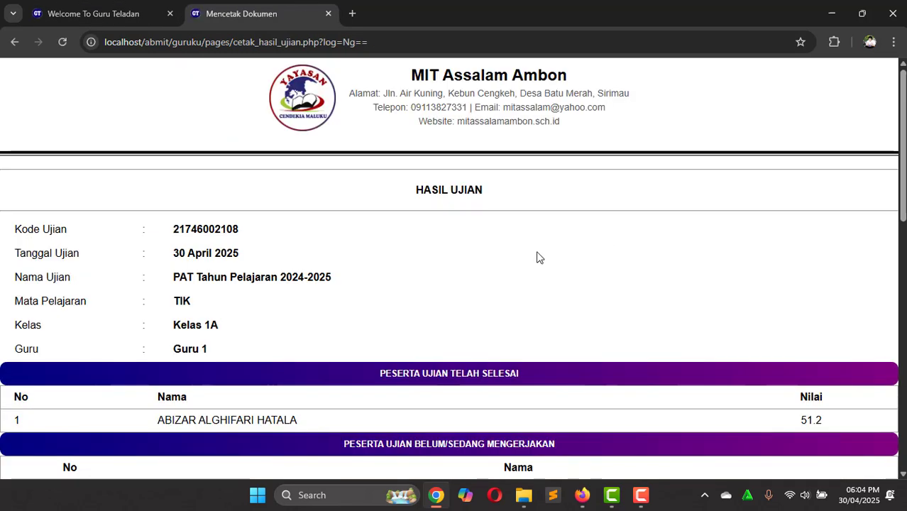
scroll(538, 257, "down", 5)
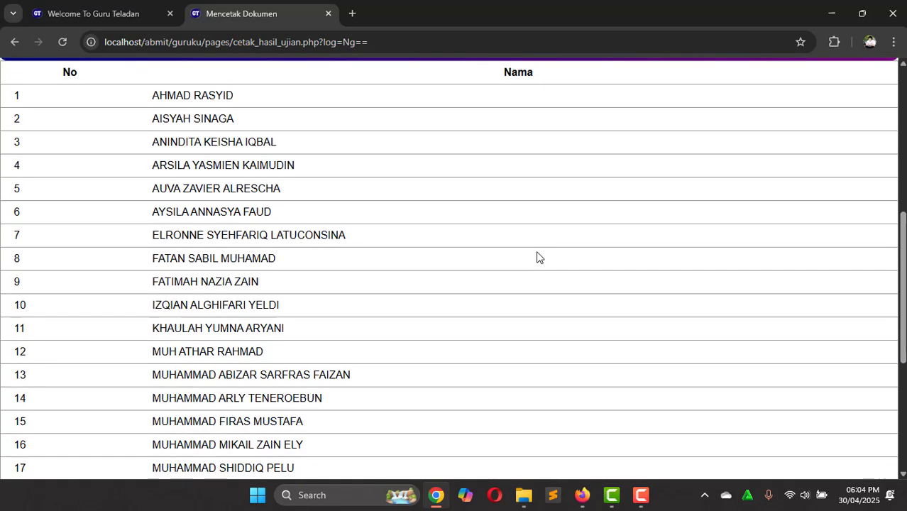
scroll(537, 257, "down", 4)
scroll(538, 256, "up", 8)
scroll(537, 257, "down", 1)
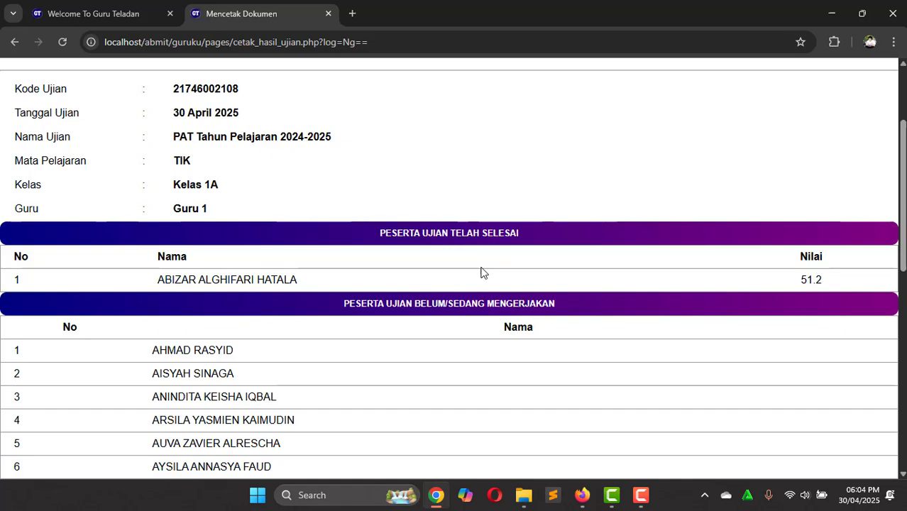
scroll(481, 272, "up", 2)
scroll(480, 272, "down", 4)
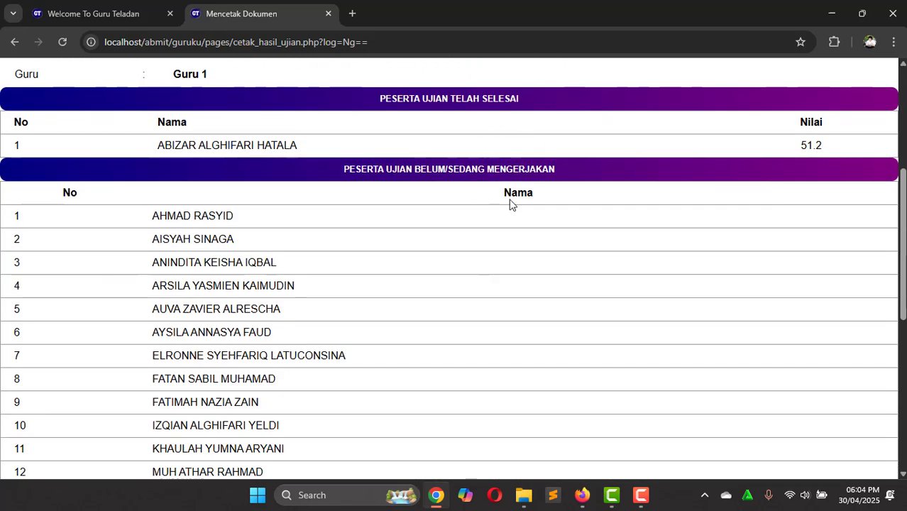
scroll(510, 204, "down", 5)
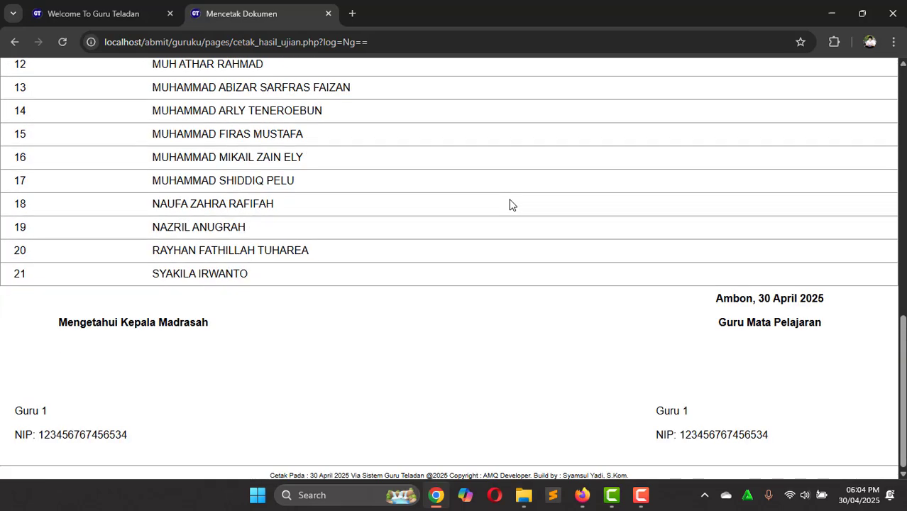
scroll(522, 250, "up", 10)
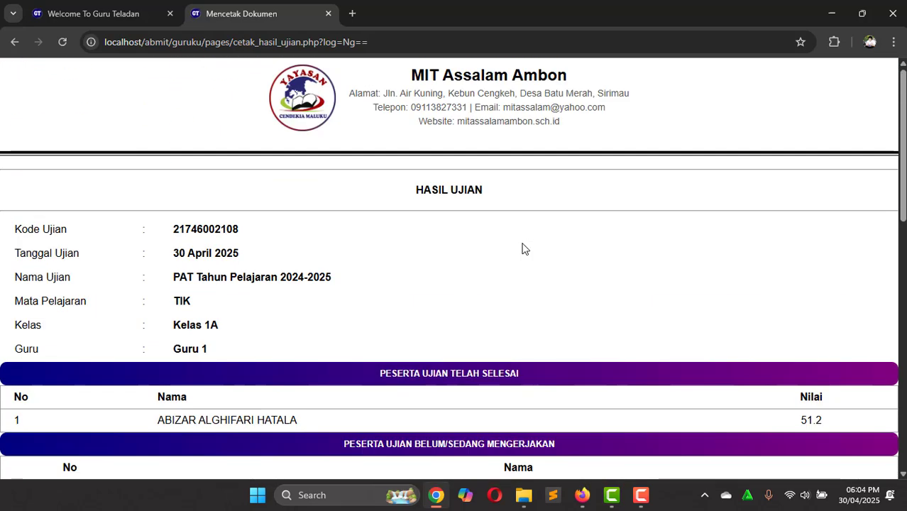
Step: Return to the Welcome To Guru Teladan tab
left_click(141, 8)
scroll(547, 313, "down", 10)
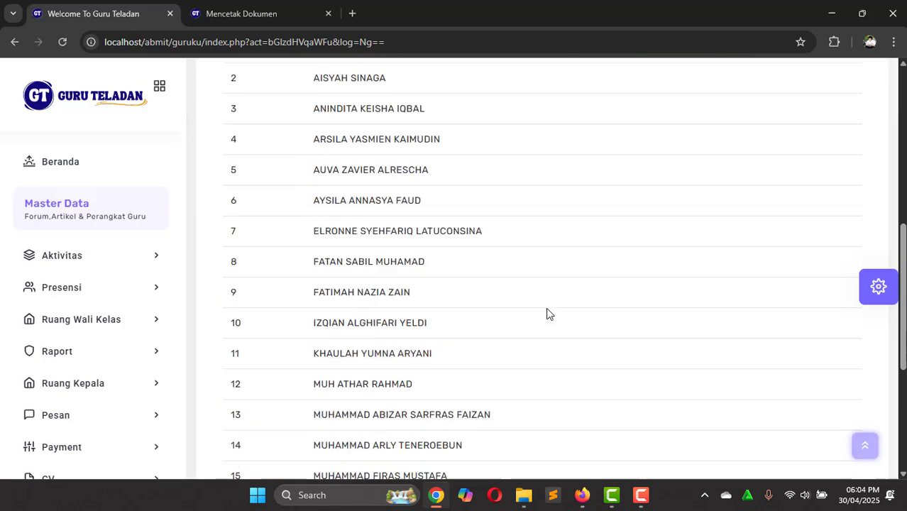
scroll(547, 314, "up", 4)
scroll(546, 313, "up", 5)
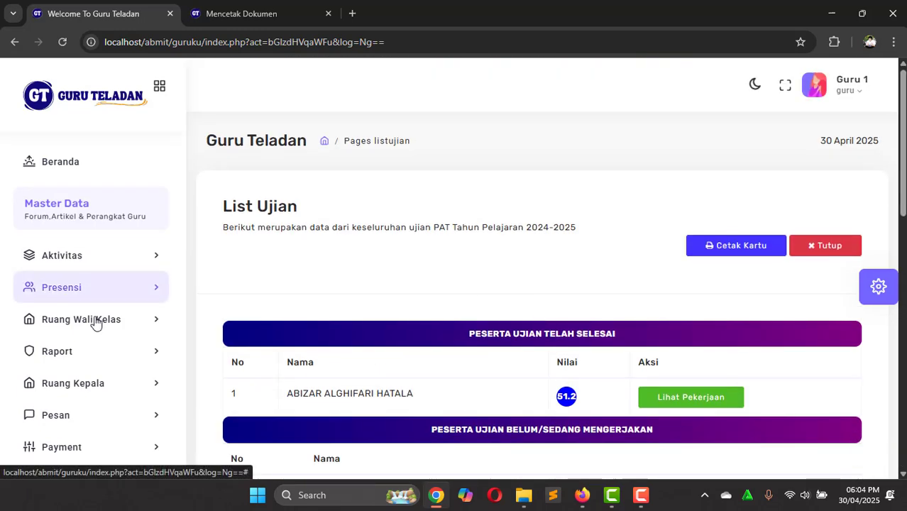
scroll(83, 384, "down", 2)
scroll(91, 341, "down", 2)
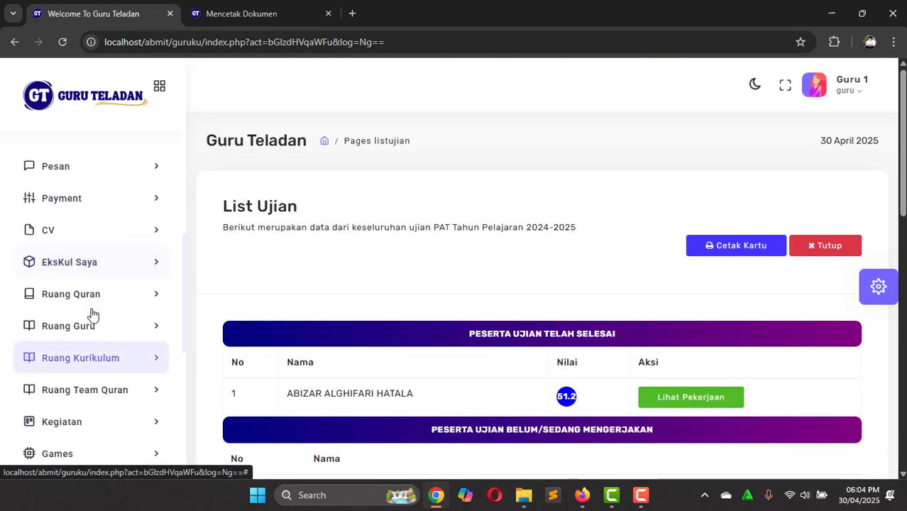
Step: Expand Ruang Guru in the sidebar and open Ujian Online, listing the PAT 2024-2025 exam
left_click(86, 300)
left_click(87, 302)
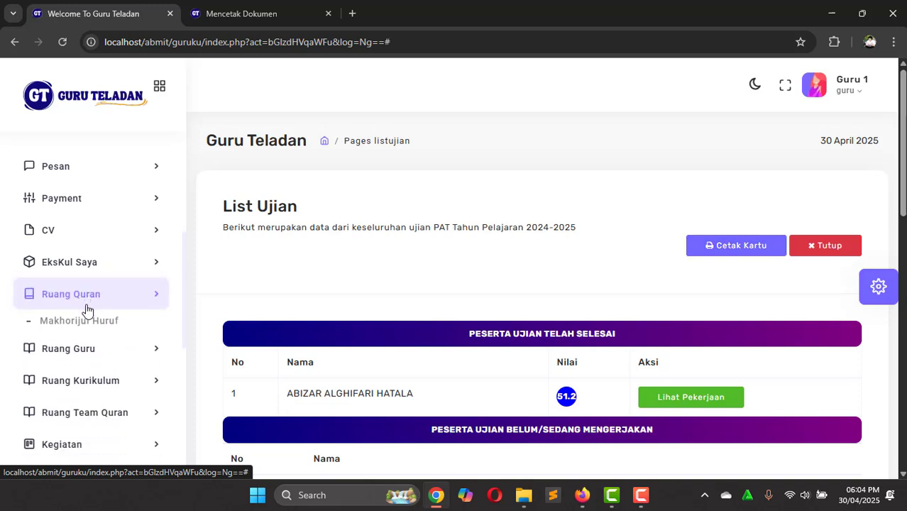
left_click(86, 326)
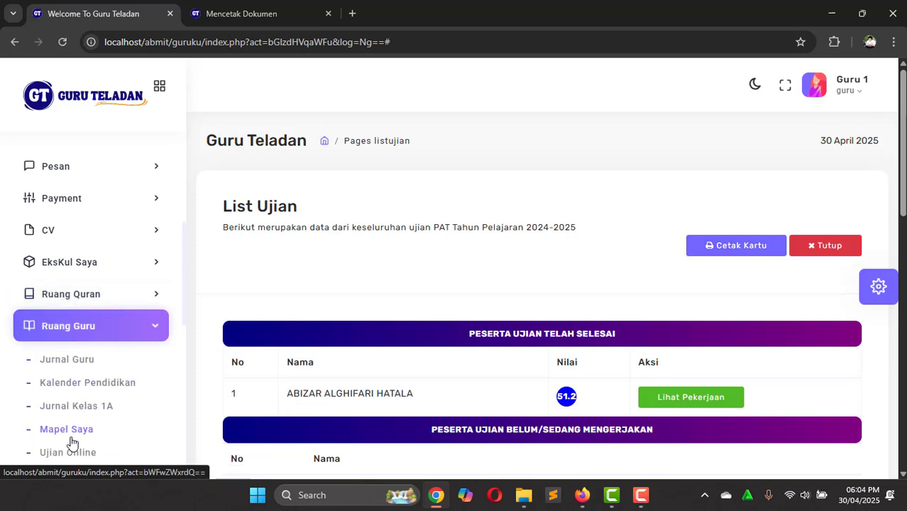
scroll(75, 418, "down", 1)
left_click(68, 396)
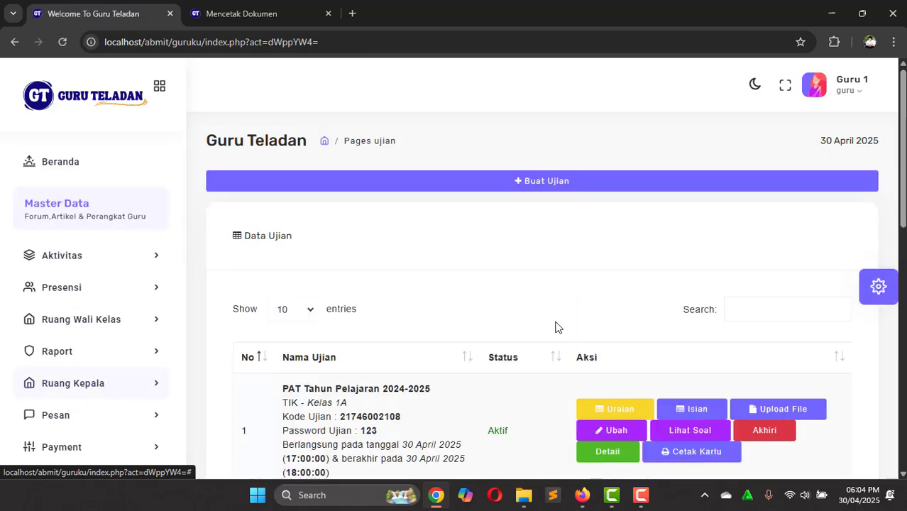
scroll(557, 327, "down", 5)
scroll(557, 327, "up", 5)
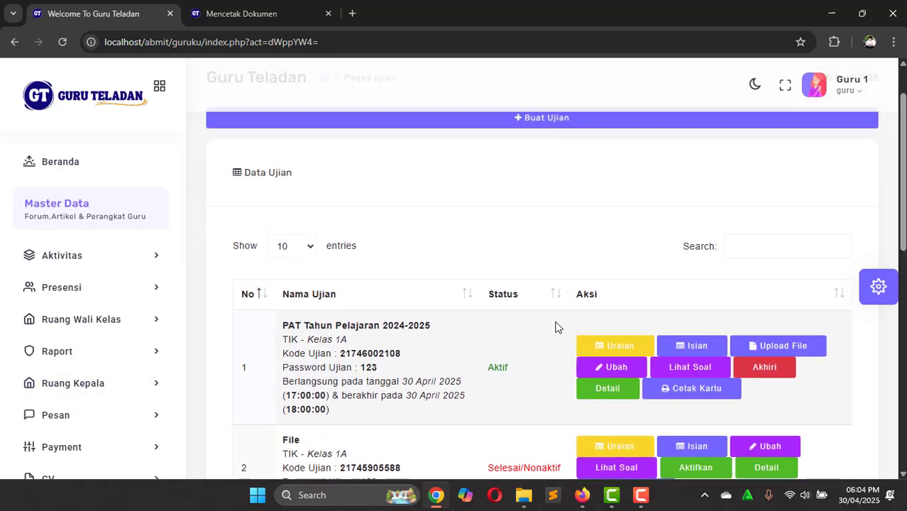